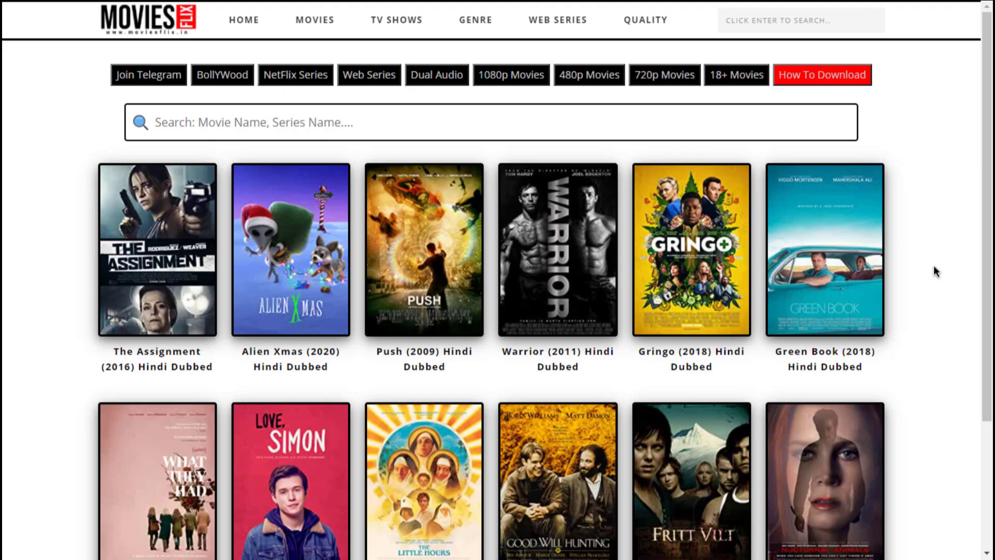
Step: Look over the grid of movie posters on the demo site's home page
{"action": "scroll", "coordinate": [902, 368], "scroll_direction": "down", "scroll_amount": 3}
{"action": "scroll", "coordinate": [884, 381], "scroll_direction": "up", "scroll_amount": 3}
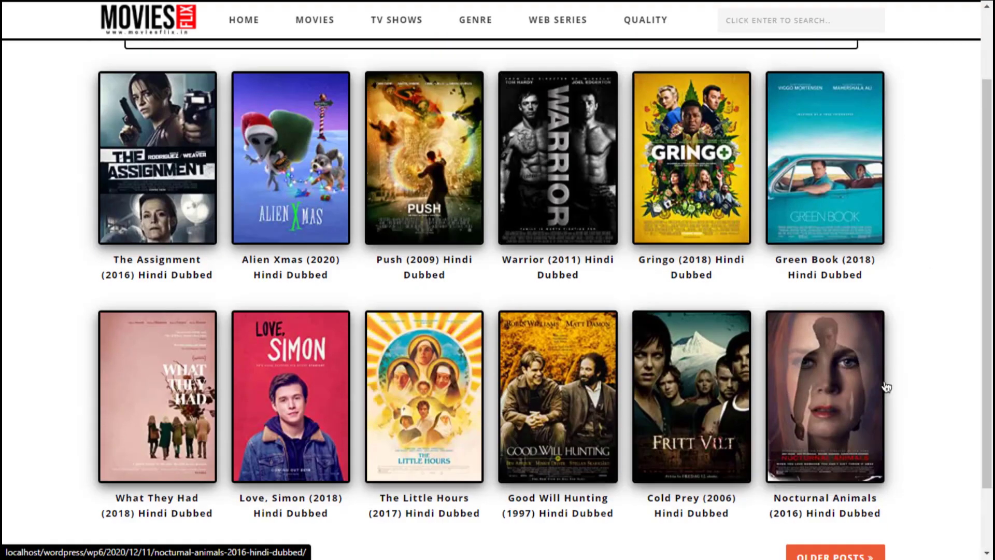
{"action": "scroll", "coordinate": [777, 378], "scroll_direction": "down", "scroll_amount": 3}
{"action": "scroll", "coordinate": [570, 414], "scroll_direction": "up", "scroll_amount": 3}
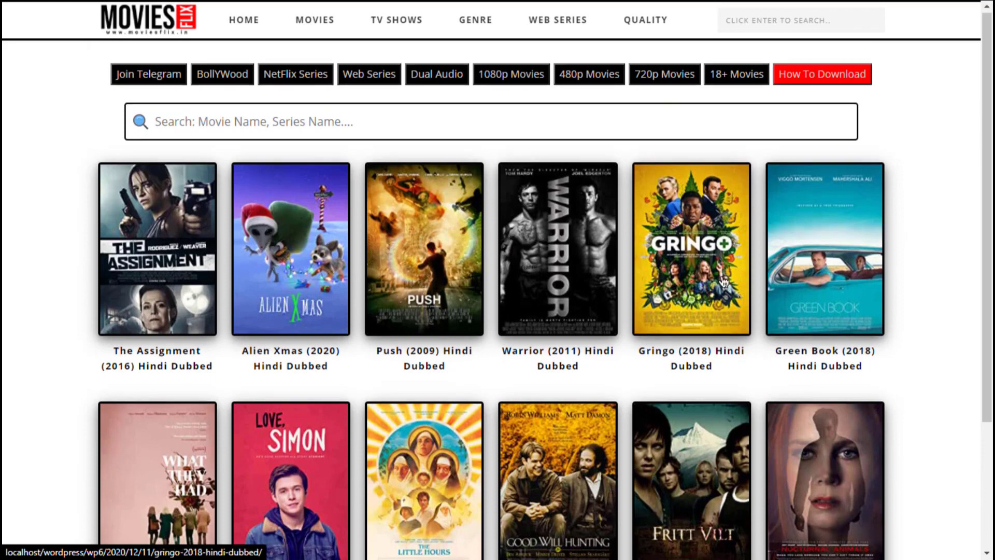
{"action": "scroll", "coordinate": [674, 249], "scroll_direction": "down", "scroll_amount": 3}
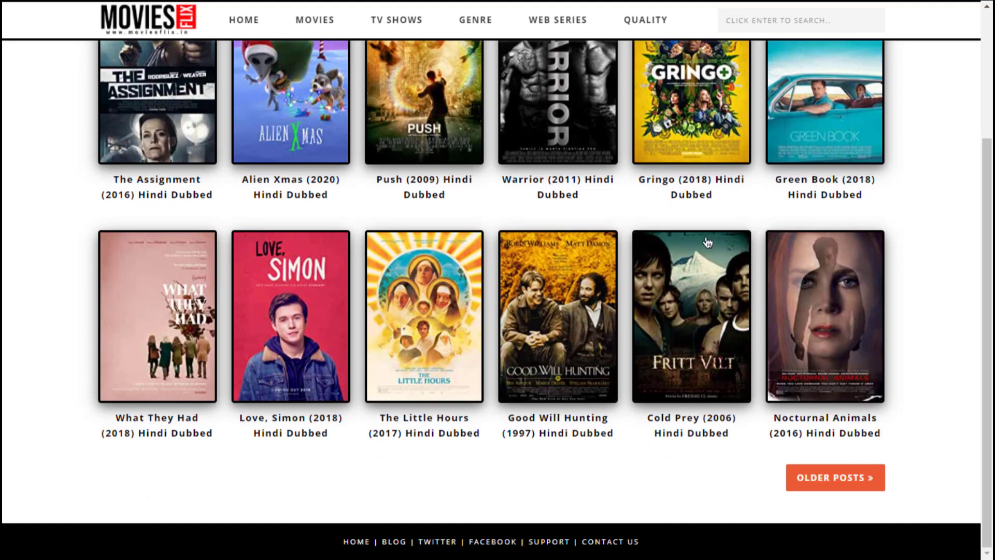
{"action": "scroll", "coordinate": [596, 321], "scroll_direction": "up", "scroll_amount": 3}
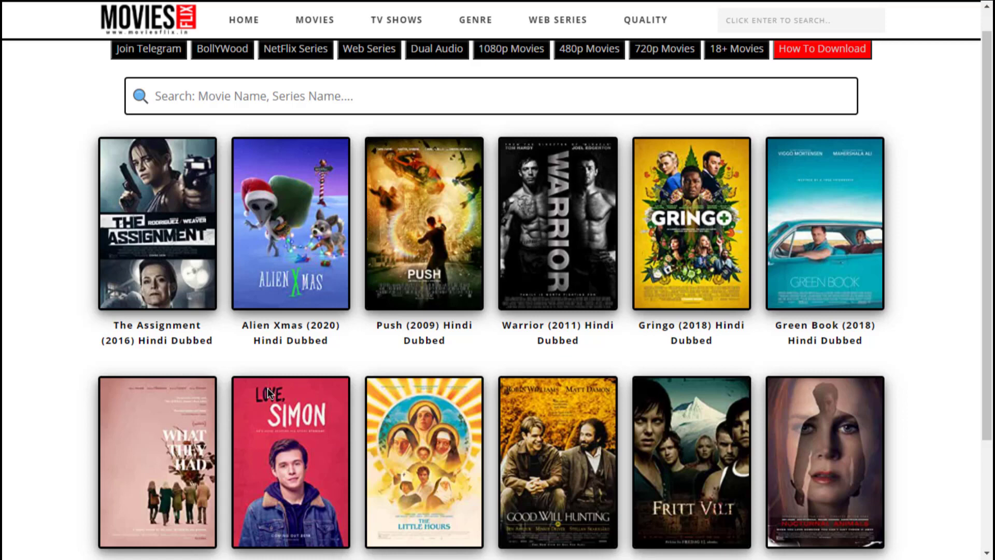
{"action": "scroll", "coordinate": [295, 414], "scroll_direction": "down", "scroll_amount": 3}
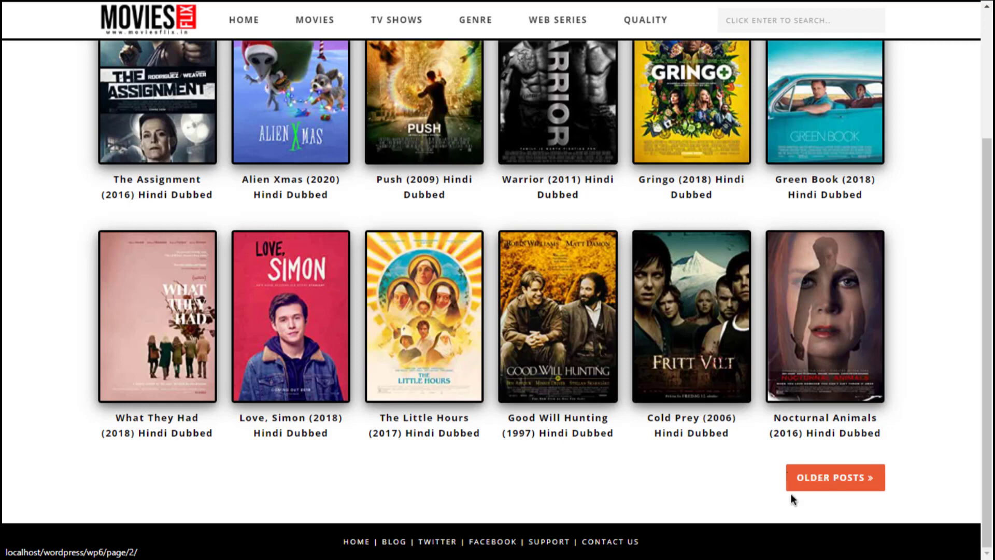
Step: View the page of older posts, return to the newer posts, and look over the home page down to its footer links
{"action": "left_click", "coordinate": [822, 483]}
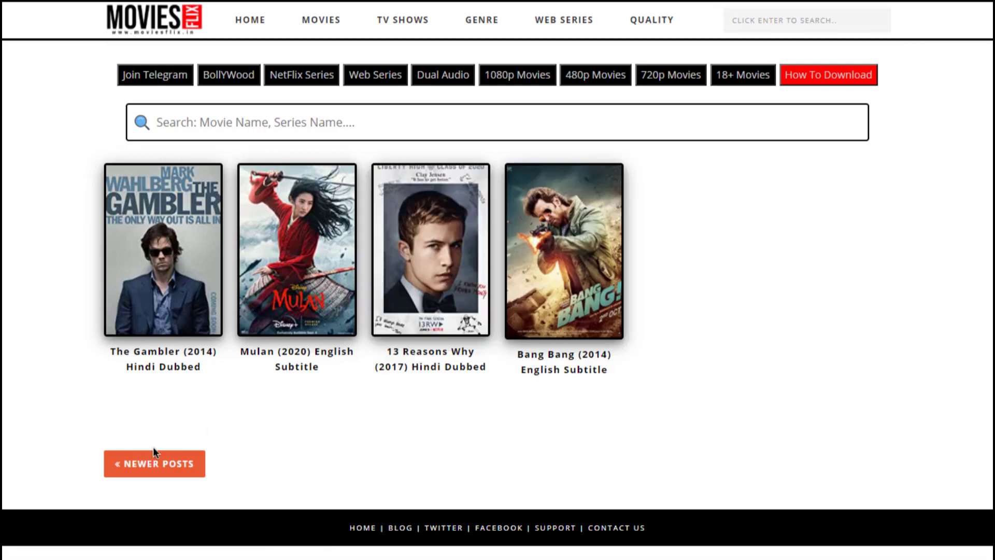
{"action": "left_click", "coordinate": [158, 464]}
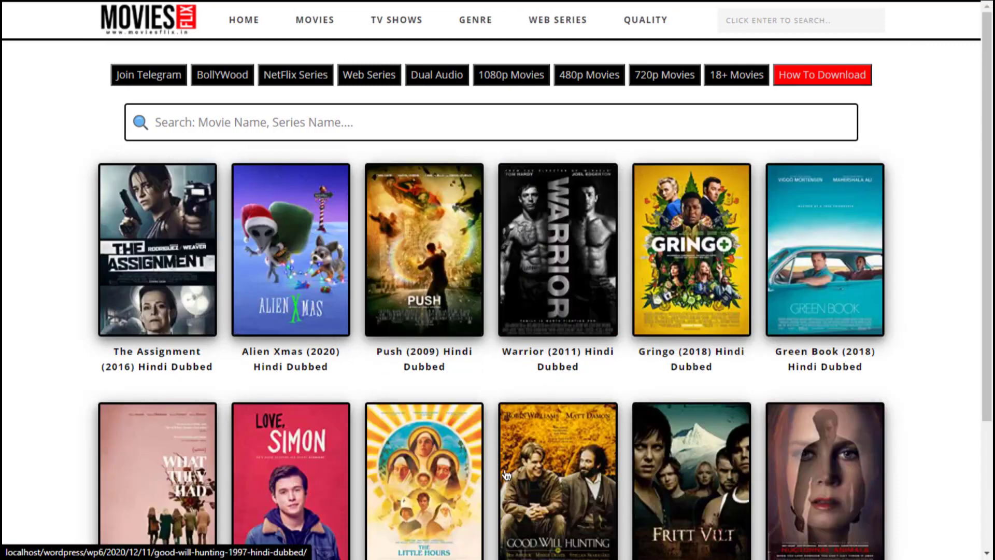
{"action": "scroll", "coordinate": [507, 477], "scroll_direction": "down", "scroll_amount": 3}
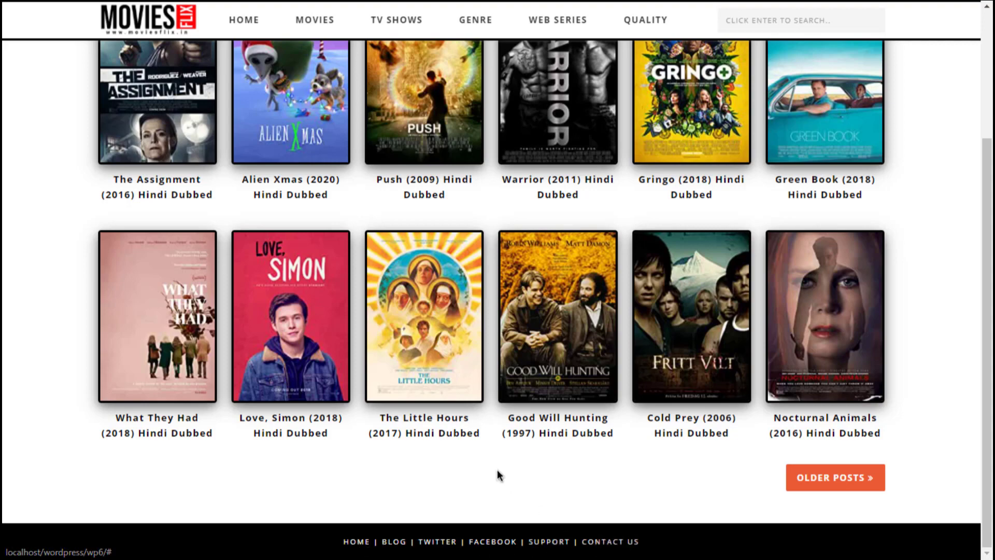
{"action": "scroll", "coordinate": [518, 456], "scroll_direction": "up", "scroll_amount": 3}
{"action": "scroll", "coordinate": [544, 437], "scroll_direction": "down", "scroll_amount": 3}
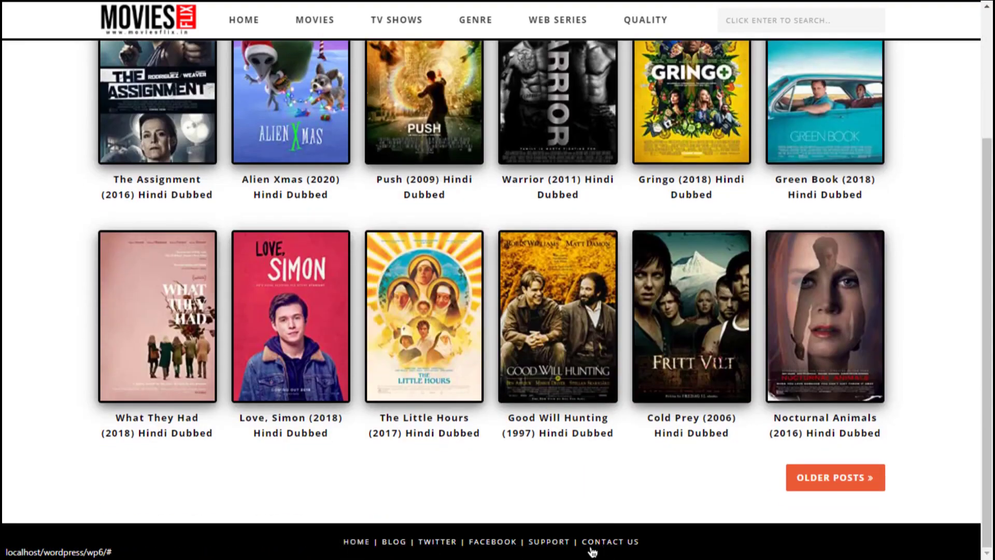
{"action": "scroll", "coordinate": [444, 376], "scroll_direction": "up", "scroll_amount": 3}
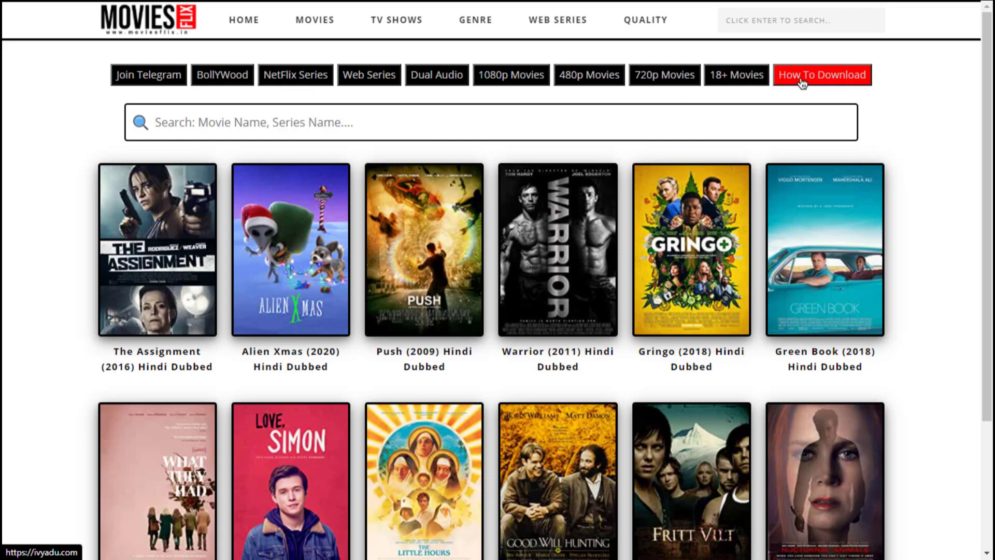
Step: Search the movie site for "2018" with the large search box above the posters
{"action": "left_click", "coordinate": [244, 123]}
{"action": "type", "text": "2018"}
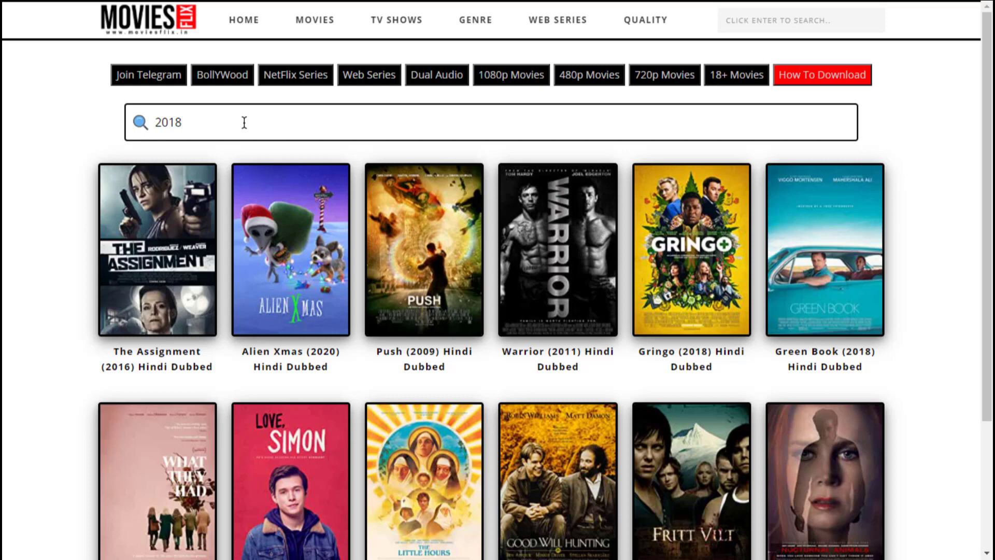
{"action": "key", "text": "Return"}
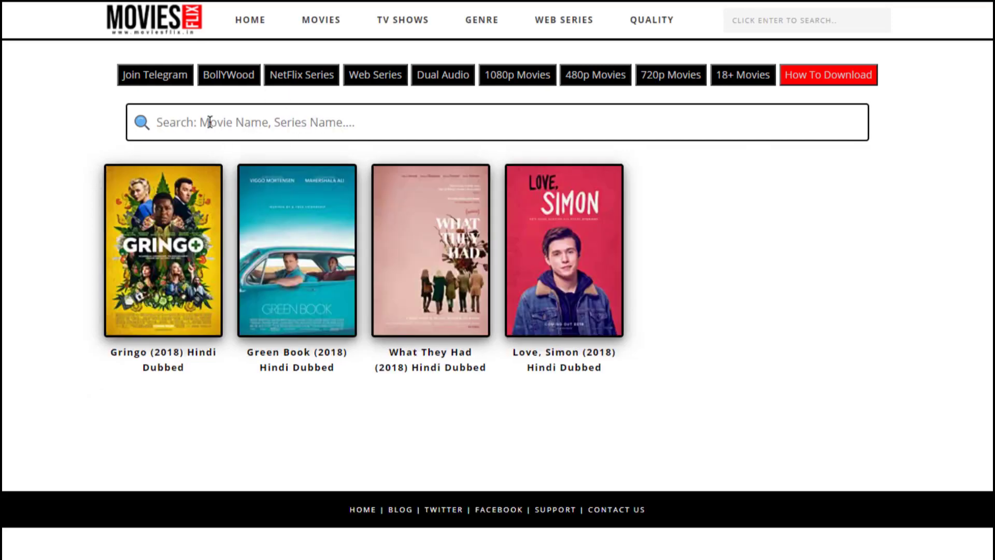
Step: Search the movie site for "hindi" and look through the matching movies
{"action": "type", "text": "hindi"}
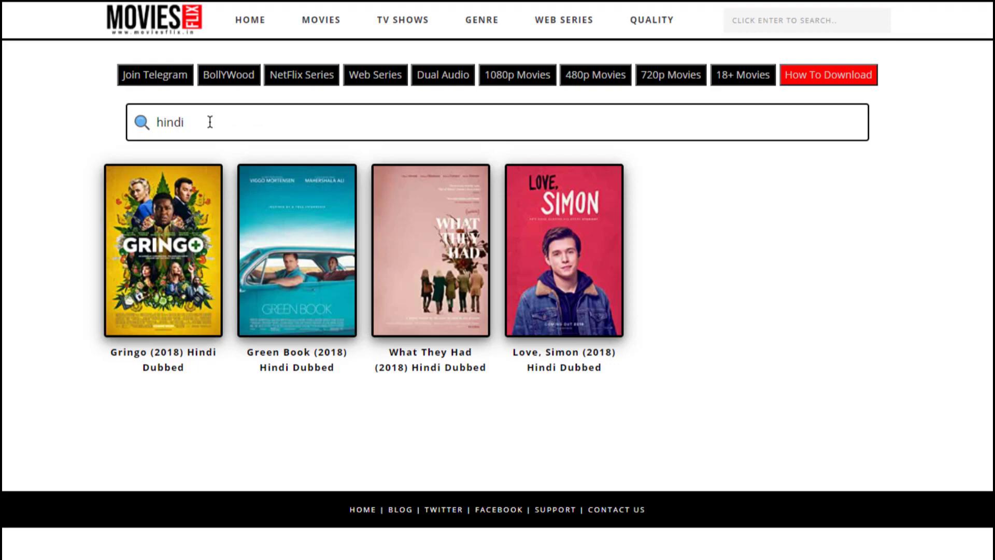
{"action": "key", "text": "Return"}
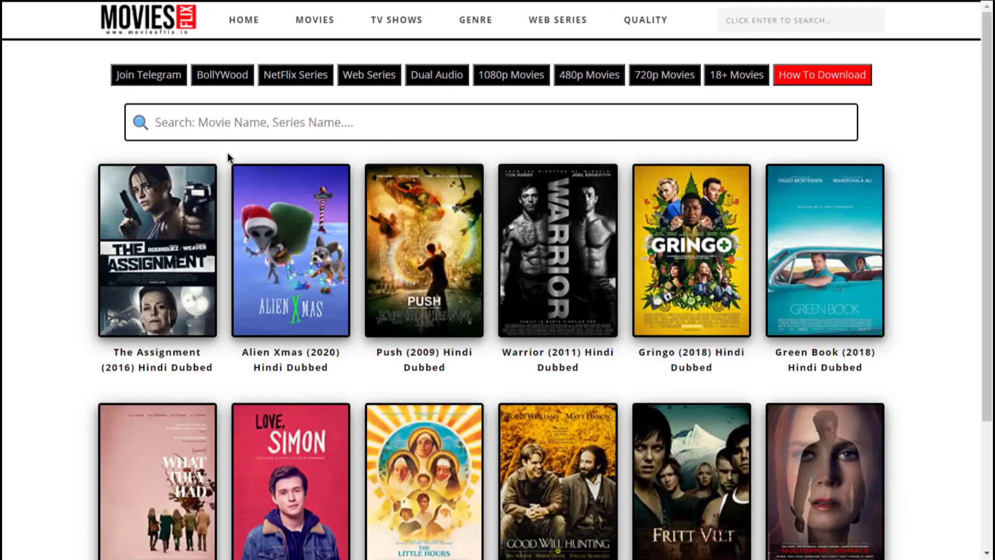
{"action": "scroll", "coordinate": [456, 177], "scroll_direction": "down", "scroll_amount": 3}
{"action": "scroll", "coordinate": [465, 221], "scroll_direction": "up", "scroll_amount": 3}
Step: Search the movie site for "cold", and return to the home page
{"action": "type", "text": "cold"}
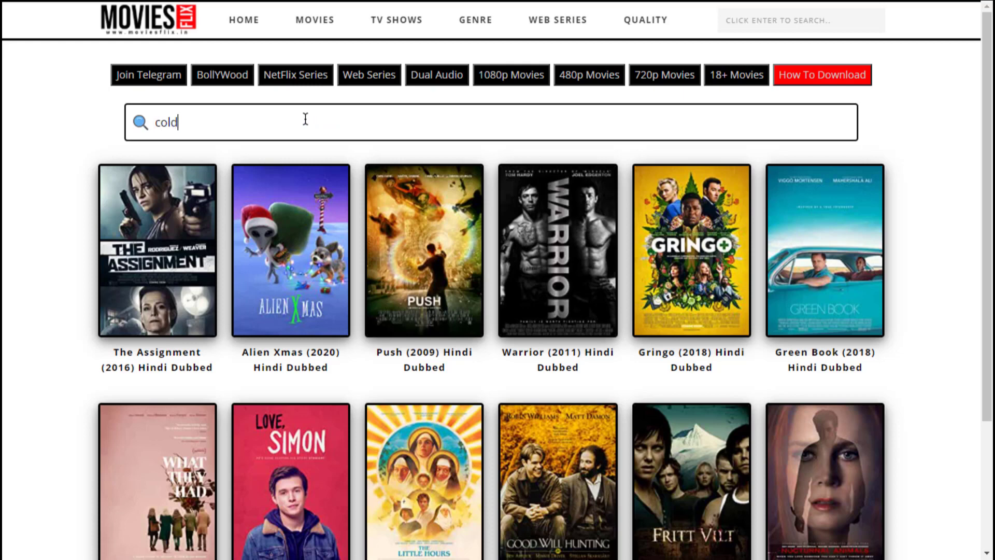
{"action": "key", "text": "Return"}
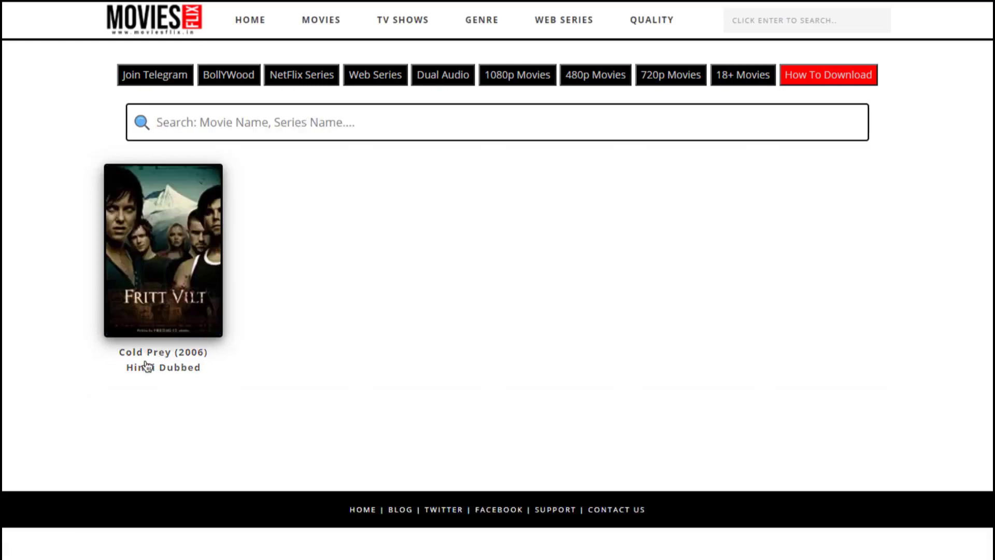
{"action": "left_click", "coordinate": [211, 127]}
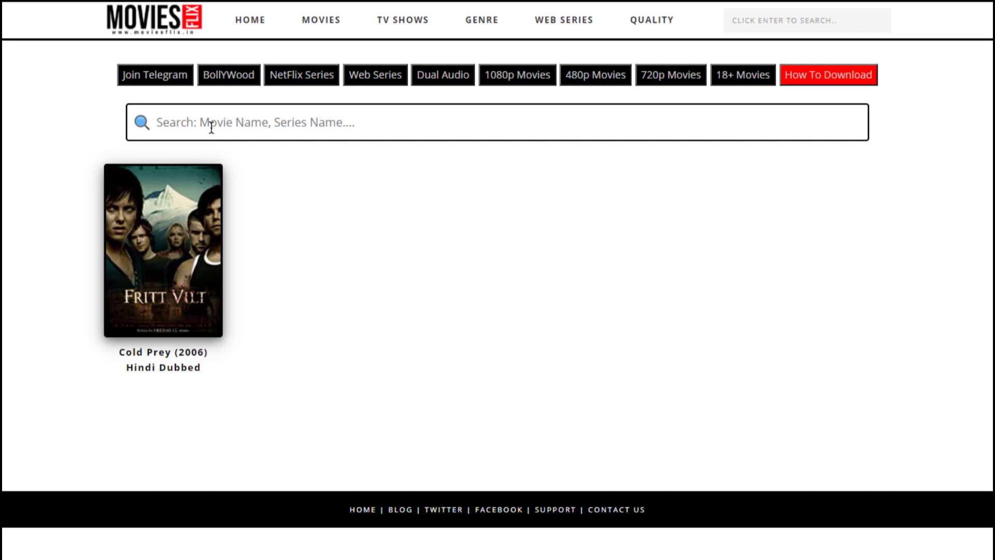
{"action": "left_click", "coordinate": [176, 36]}
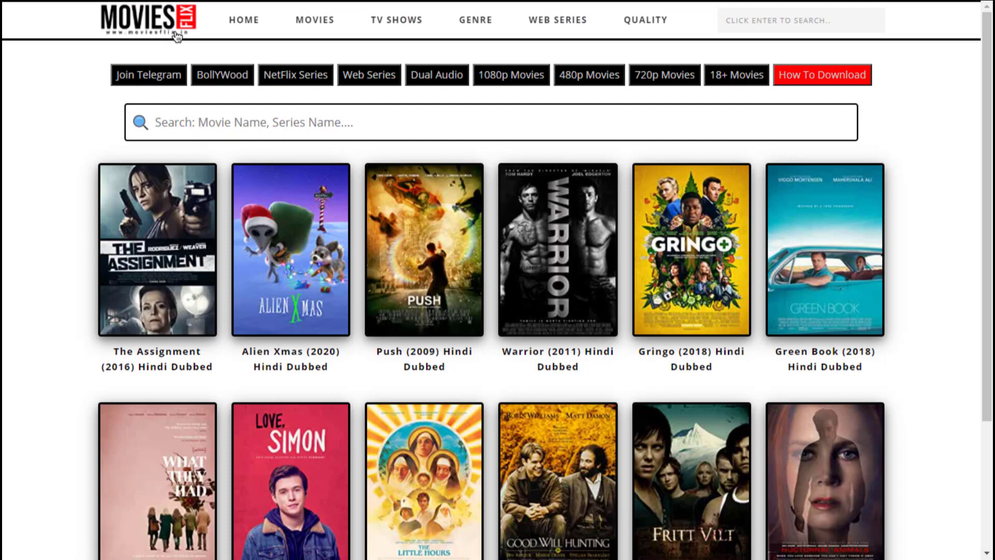
Step: Open the Alien Xmas (2020) Hindi Dubbed post from the home page's movie grid
{"action": "scroll", "coordinate": [228, 209], "scroll_direction": "down", "scroll_amount": 2}
{"action": "scroll", "coordinate": [227, 209], "scroll_direction": "down", "scroll_amount": 1}
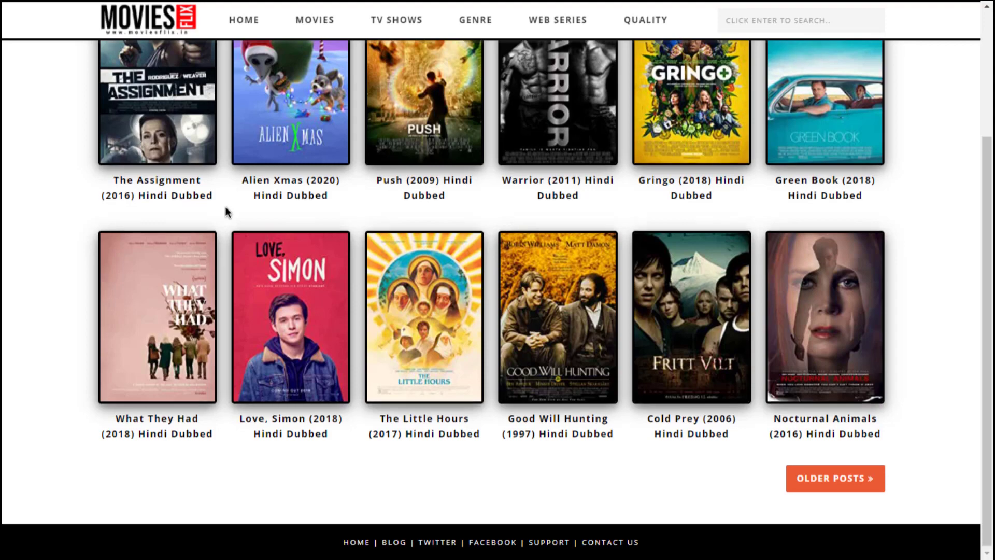
{"action": "scroll", "coordinate": [225, 206], "scroll_direction": "up", "scroll_amount": 3}
{"action": "left_click", "coordinate": [310, 280]}
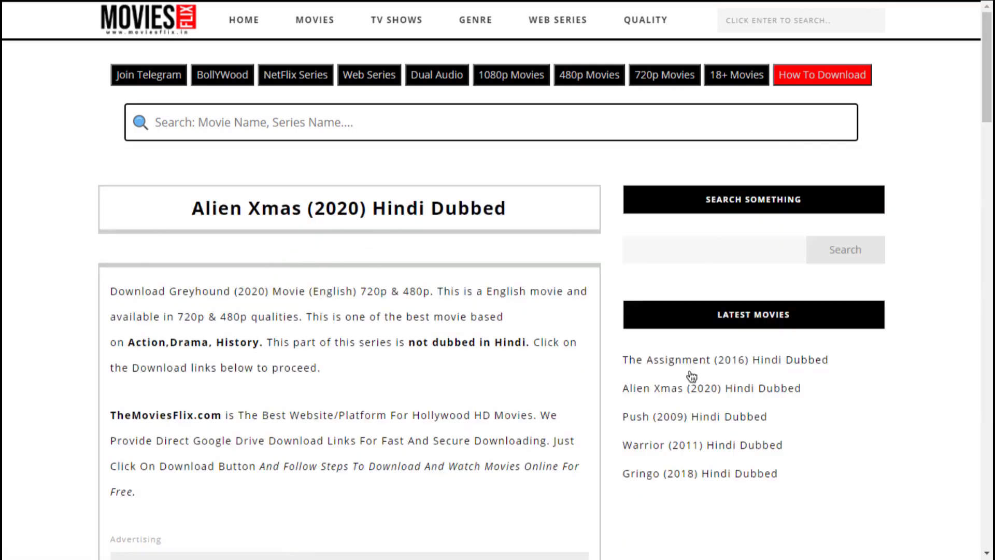
Step: Examine the Alien Xmas post's description, IMDb card, movie info, storyline and screenshots
{"action": "scroll", "coordinate": [258, 336], "scroll_direction": "down", "scroll_amount": 7}
{"action": "scroll", "coordinate": [260, 329], "scroll_direction": "down", "scroll_amount": 3}
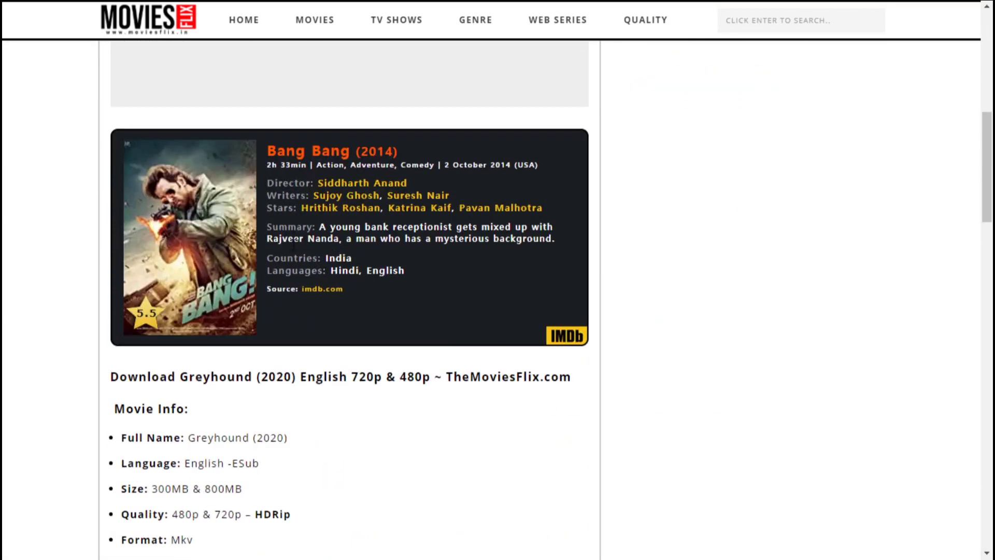
{"action": "scroll", "coordinate": [223, 356], "scroll_direction": "down", "scroll_amount": 3}
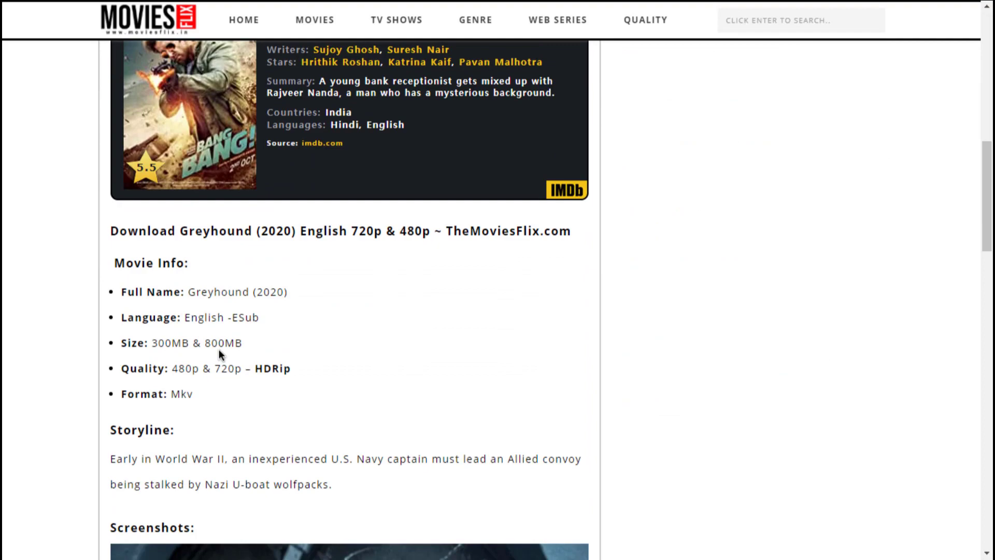
{"action": "scroll", "coordinate": [215, 290], "scroll_direction": "down", "scroll_amount": 15}
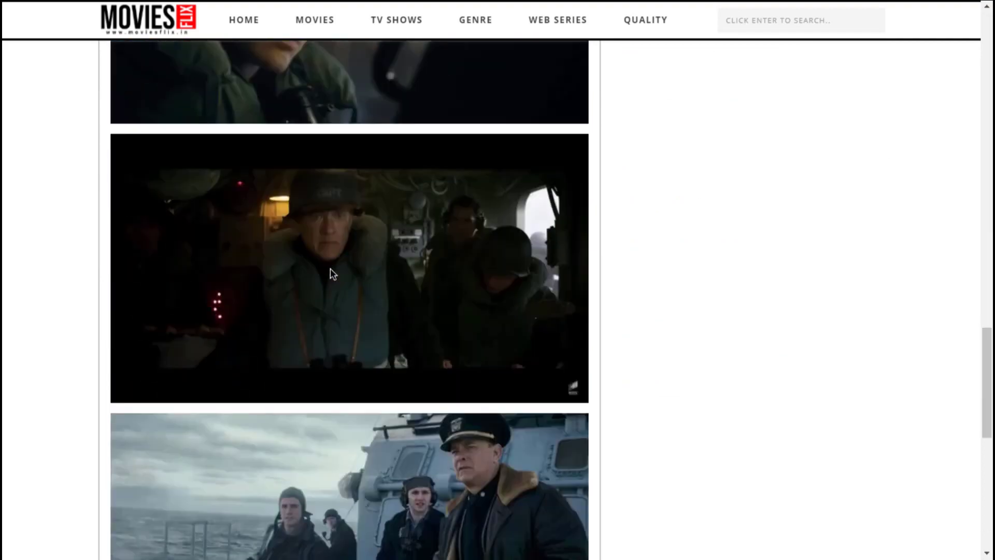
{"action": "scroll", "coordinate": [330, 269], "scroll_direction": "down", "scroll_amount": 5}
{"action": "scroll", "coordinate": [330, 270], "scroll_direction": "up", "scroll_amount": 20}
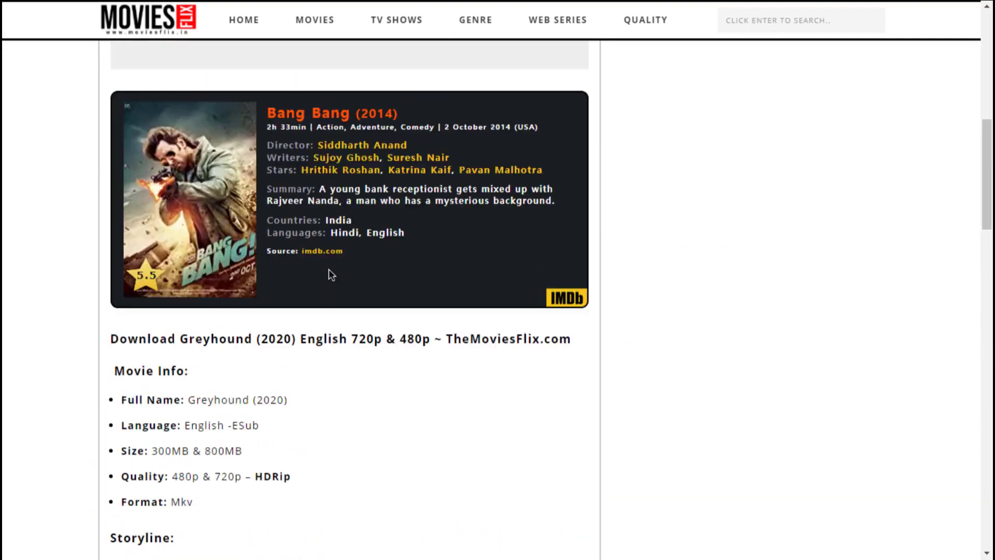
{"action": "scroll", "coordinate": [262, 237], "scroll_direction": "up", "scroll_amount": 10}
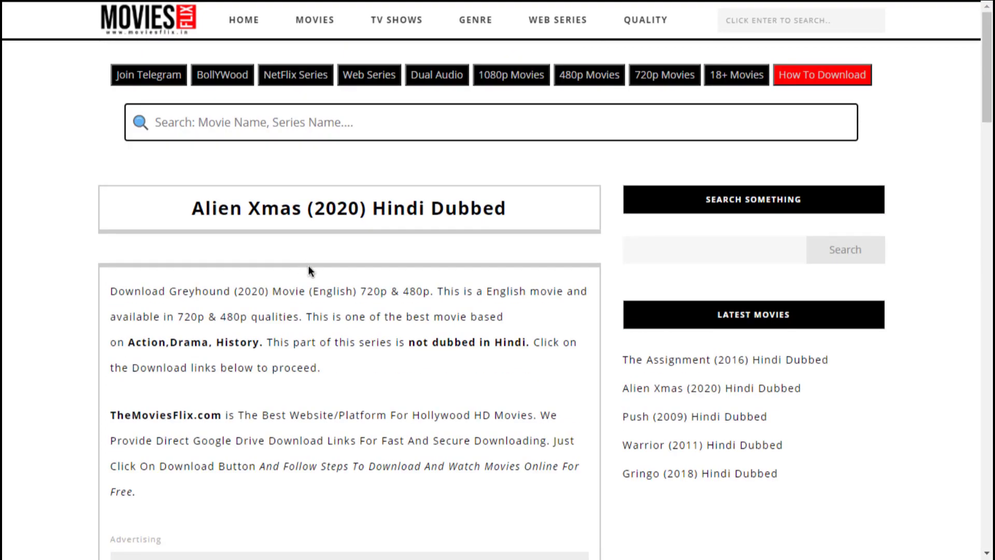
Step: Review the whole Alien Xmas post again, from its screenshots down to the comment form
{"action": "scroll", "coordinate": [309, 266], "scroll_direction": "down", "scroll_amount": 18}
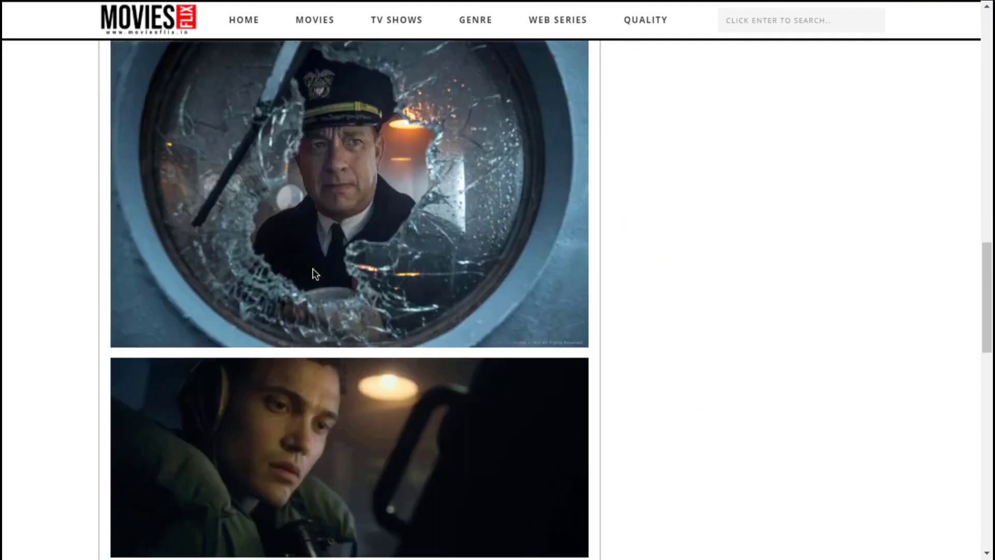
{"action": "scroll", "coordinate": [315, 273], "scroll_direction": "down", "scroll_amount": 15}
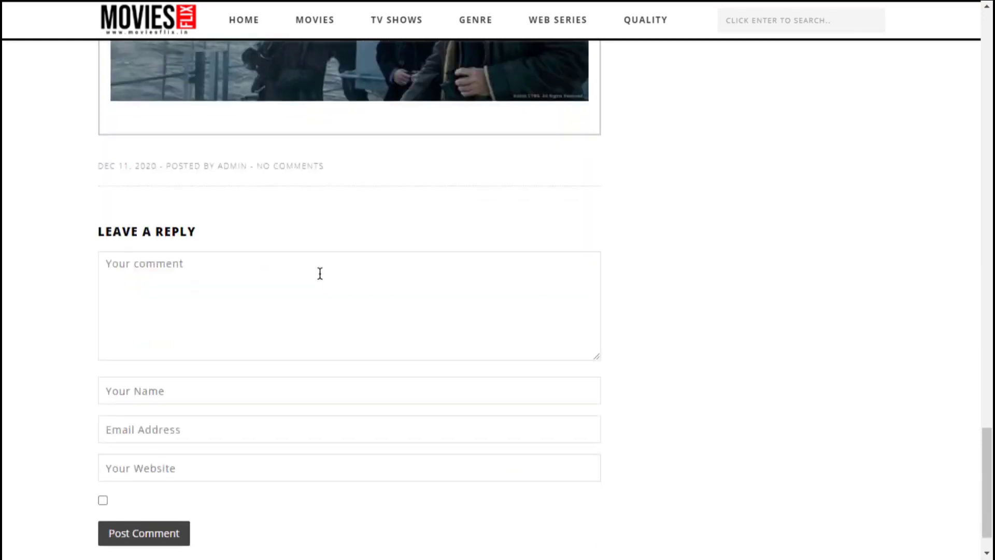
{"action": "scroll", "coordinate": [320, 273], "scroll_direction": "up", "scroll_amount": 20}
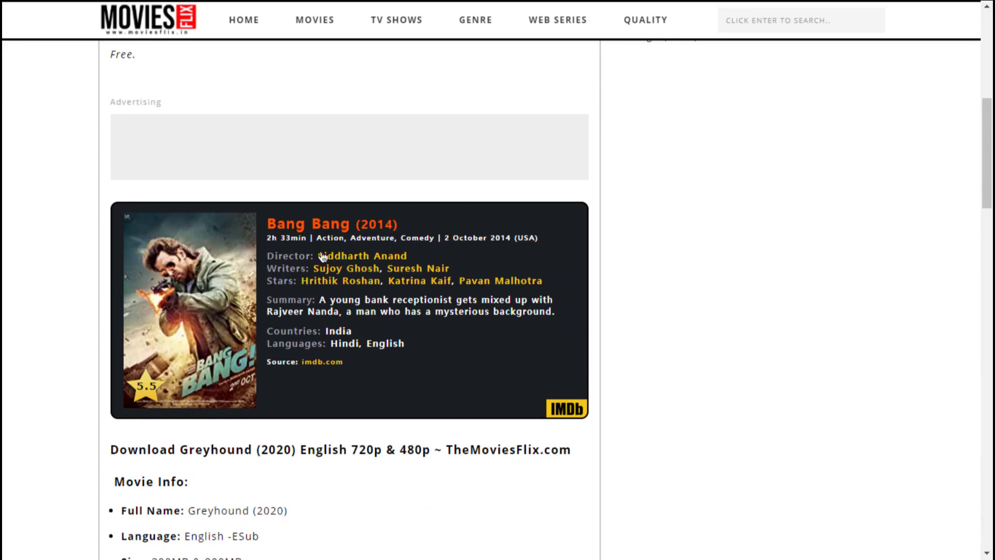
{"action": "scroll", "coordinate": [260, 379], "scroll_direction": "down", "scroll_amount": 20}
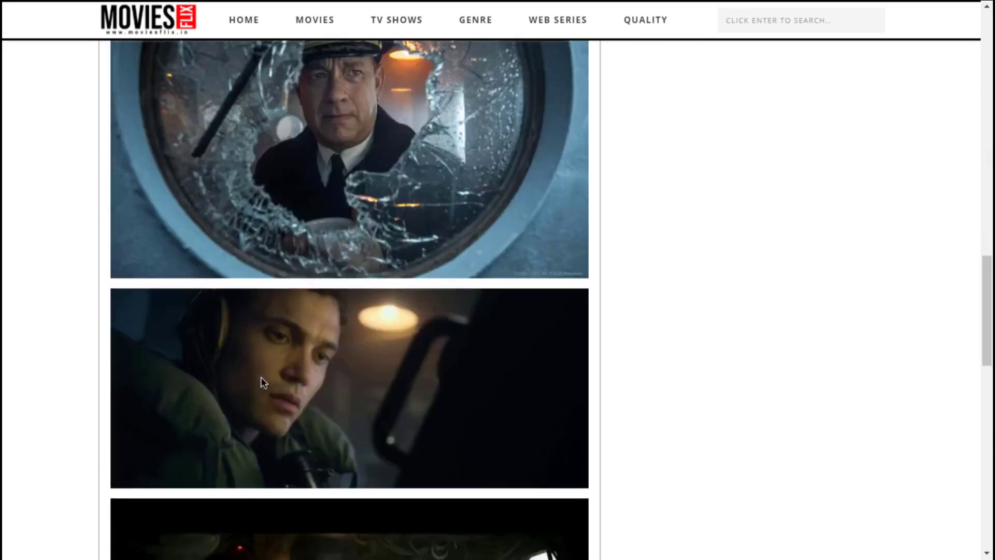
{"action": "scroll", "coordinate": [261, 377], "scroll_direction": "down", "scroll_amount": 5}
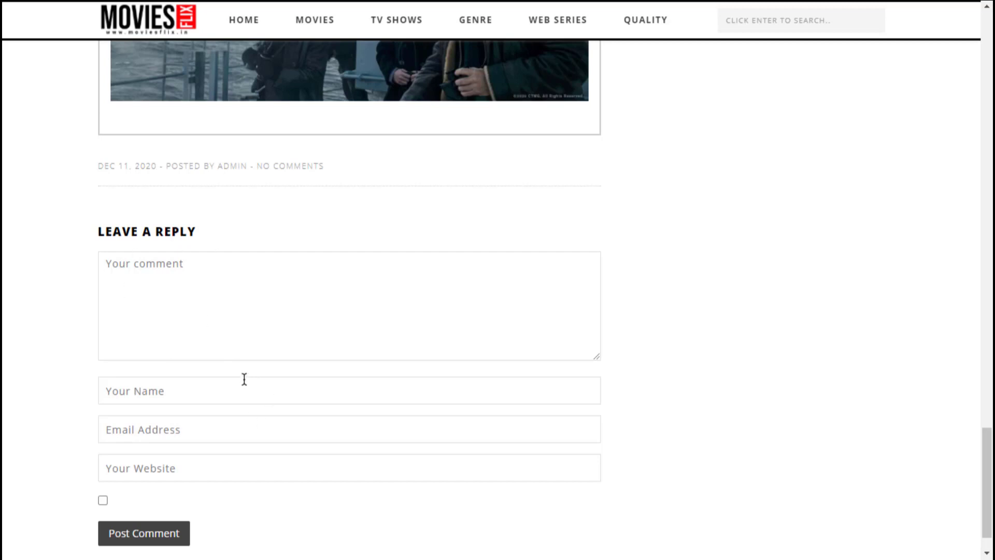
{"action": "scroll", "coordinate": [519, 388], "scroll_direction": "up", "scroll_amount": 6}
{"action": "scroll", "coordinate": [565, 321], "scroll_direction": "up", "scroll_amount": 15}
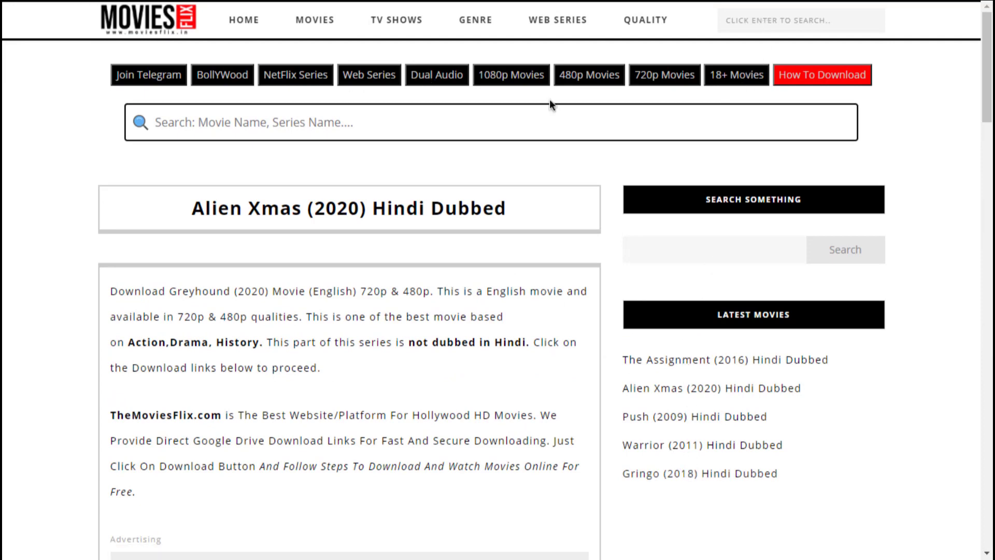
{"action": "left_click", "coordinate": [178, 34]}
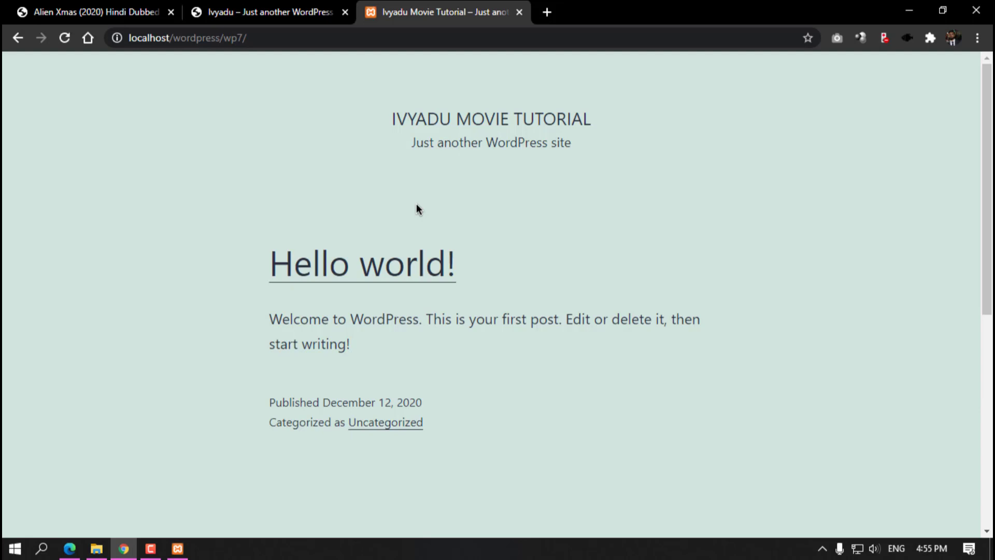
Step: Go to the WordPress admin login of the new site at localhost/wordpress/wp7/wp-admin
{"action": "left_click", "coordinate": [344, 42]}
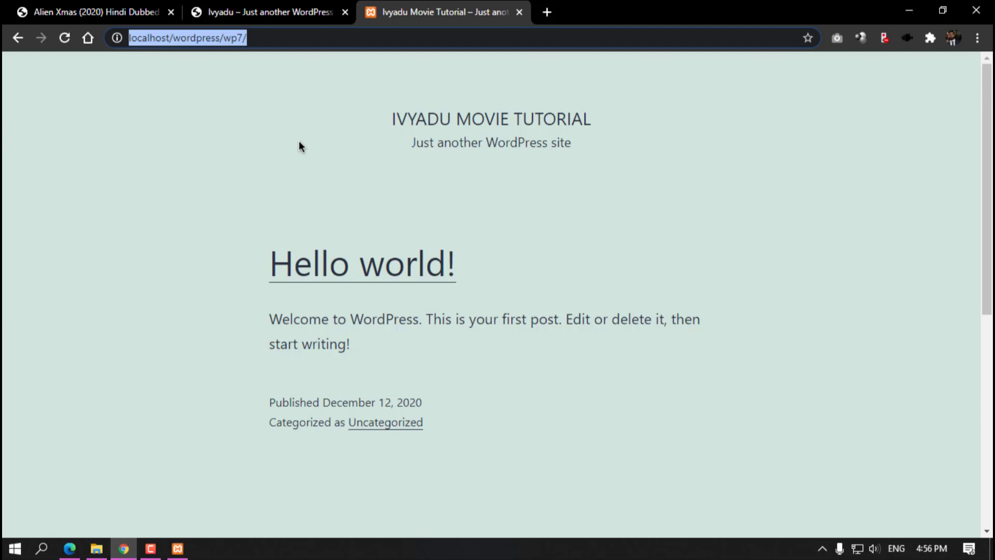
{"action": "key", "text": "End"}
{"action": "type", "text": "wp-adm"}
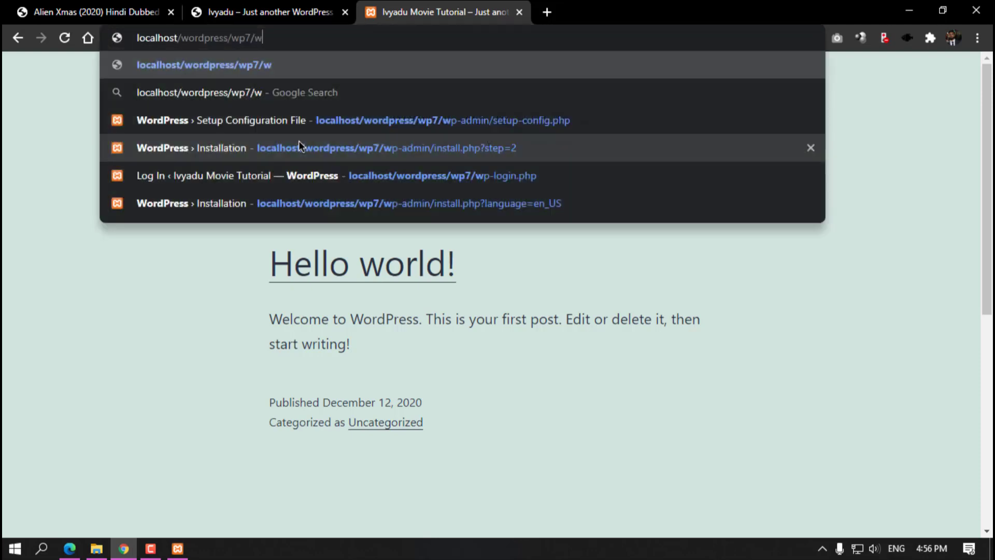
{"action": "type", "text": "in"}
{"action": "key", "text": "Return"}
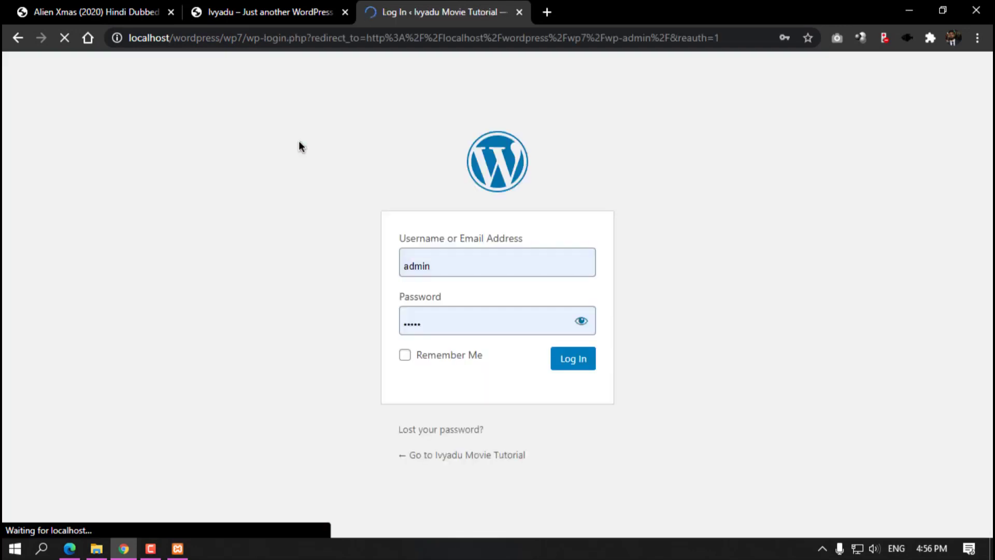
Step: Log in to the WordPress admin with the prefilled credentials and hide the Welcome panel and all other Dashboard boxes
{"action": "left_click", "coordinate": [553, 353]}
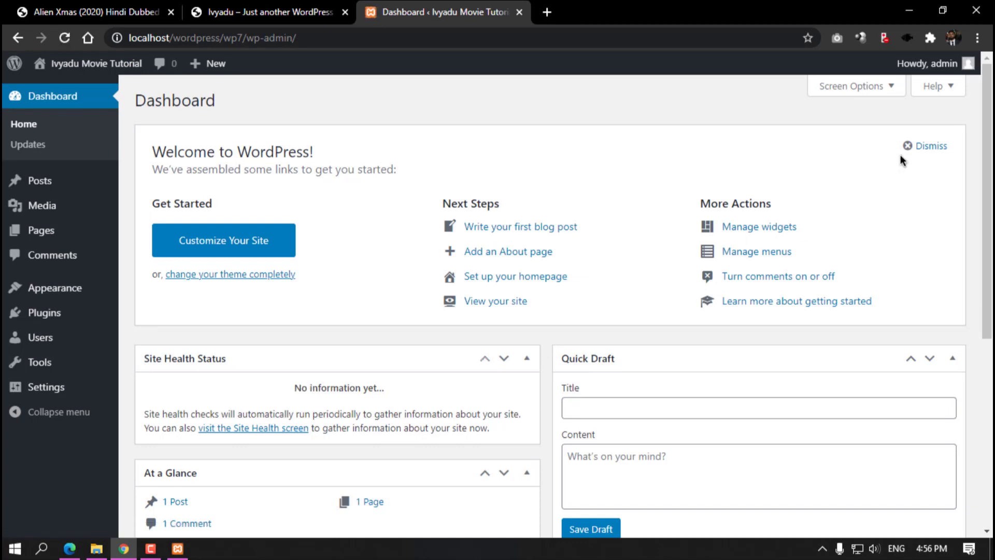
{"action": "left_click", "coordinate": [911, 145]}
{"action": "left_click", "coordinate": [851, 86]}
{"action": "left_click", "coordinate": [254, 163]}
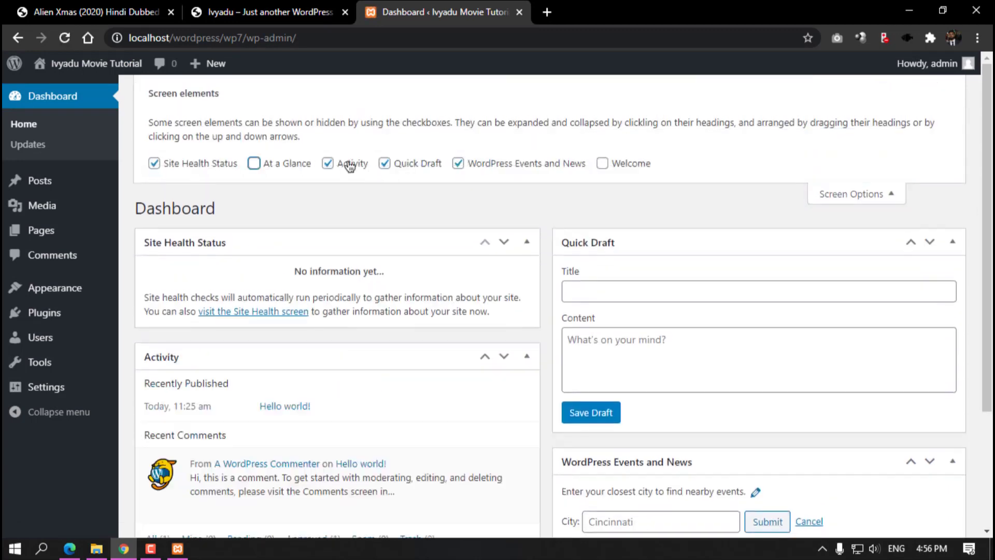
{"action": "left_click", "coordinate": [405, 164]}
{"action": "left_click", "coordinate": [510, 164]}
{"action": "left_click", "coordinate": [349, 164]}
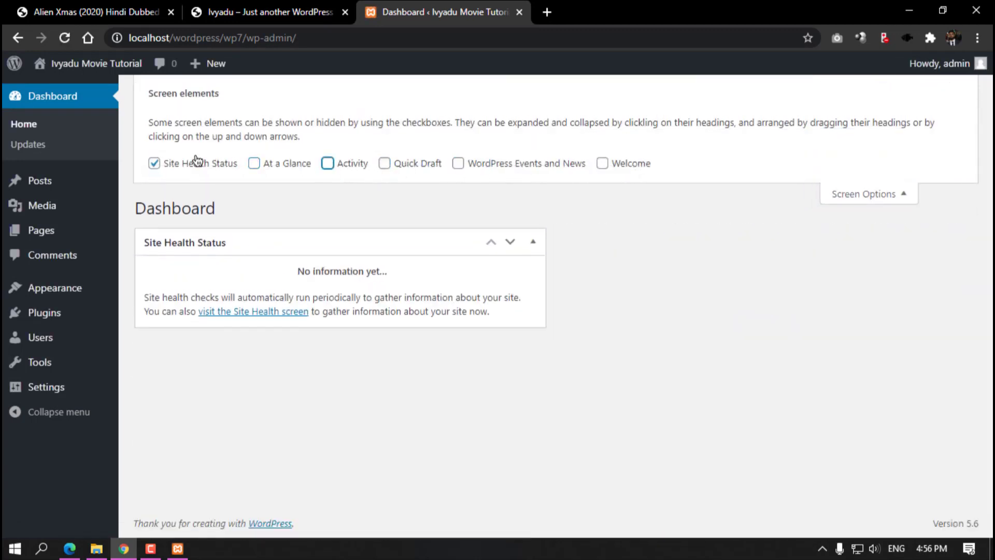
{"action": "left_click", "coordinate": [197, 162]}
{"action": "left_click", "coordinate": [862, 194]}
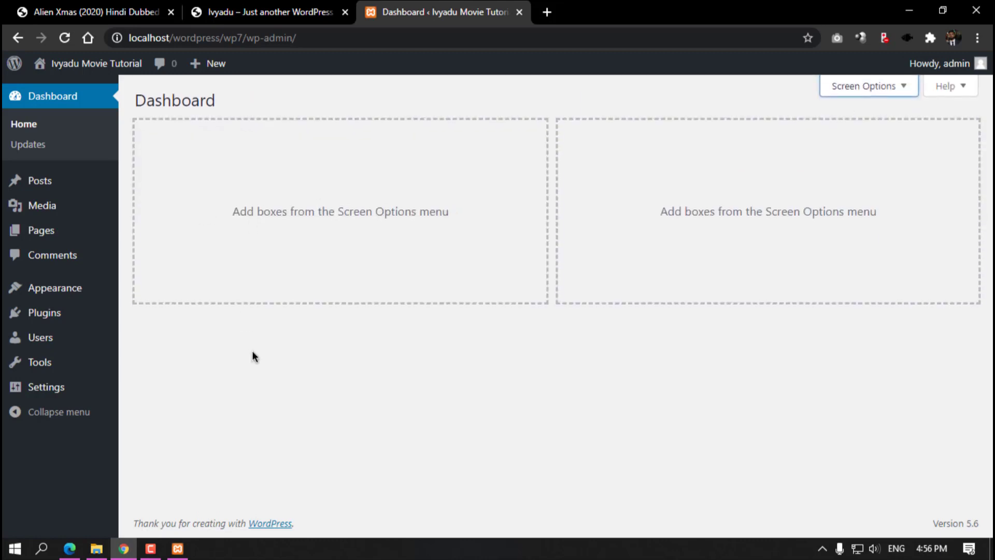
Step: Go to the installed themes page and open the new site's front end in a separate tab
{"action": "left_click", "coordinate": [81, 294]}
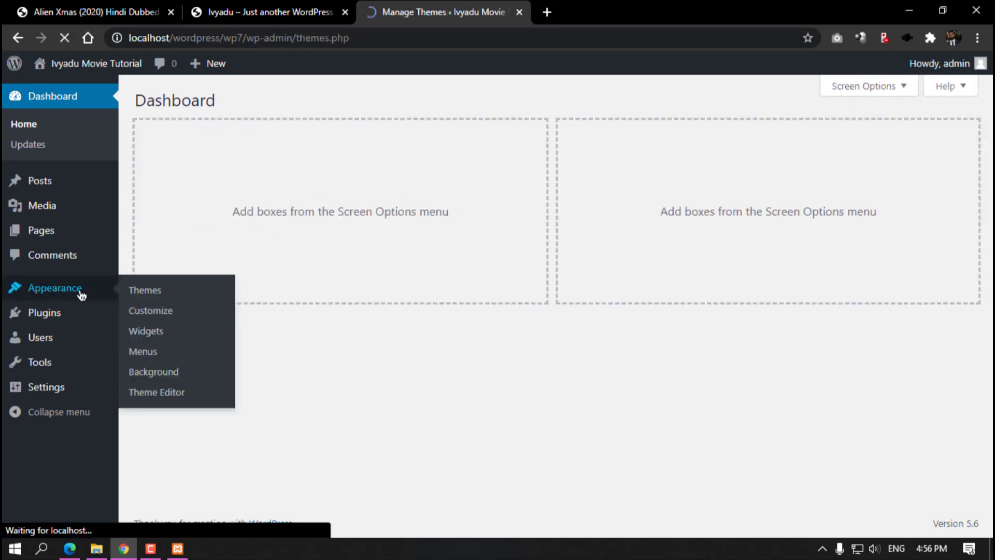
{"action": "mouse_move", "coordinate": [811, 212]}
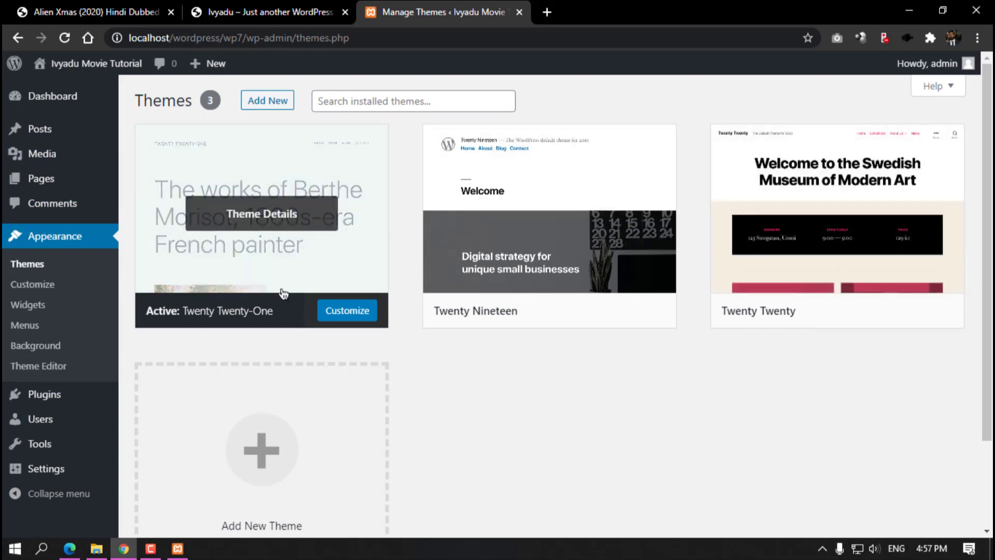
{"action": "mouse_move", "coordinate": [83, 64]}
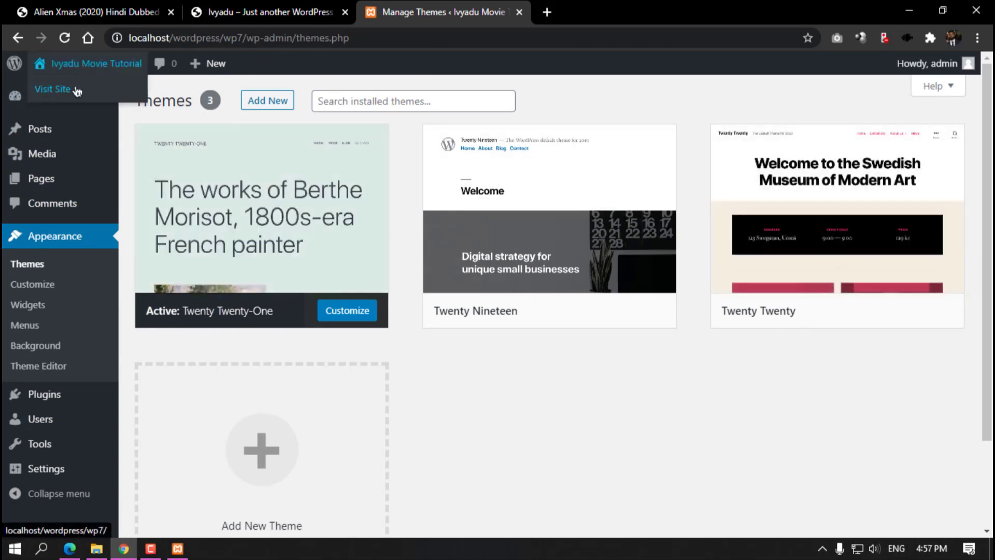
{"action": "middle_click", "coordinate": [100, 89]}
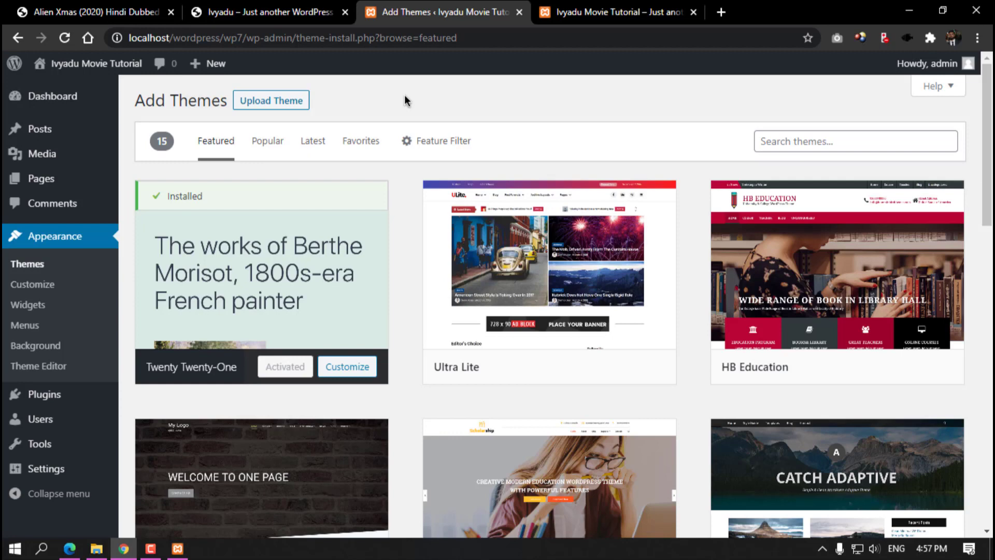
Step: Choose bikinwebsite_07.zip from C:\xampp\htdocs\Wordpress as the theme file to upload on the Add Themes page
{"action": "left_click", "coordinate": [321, 11]}
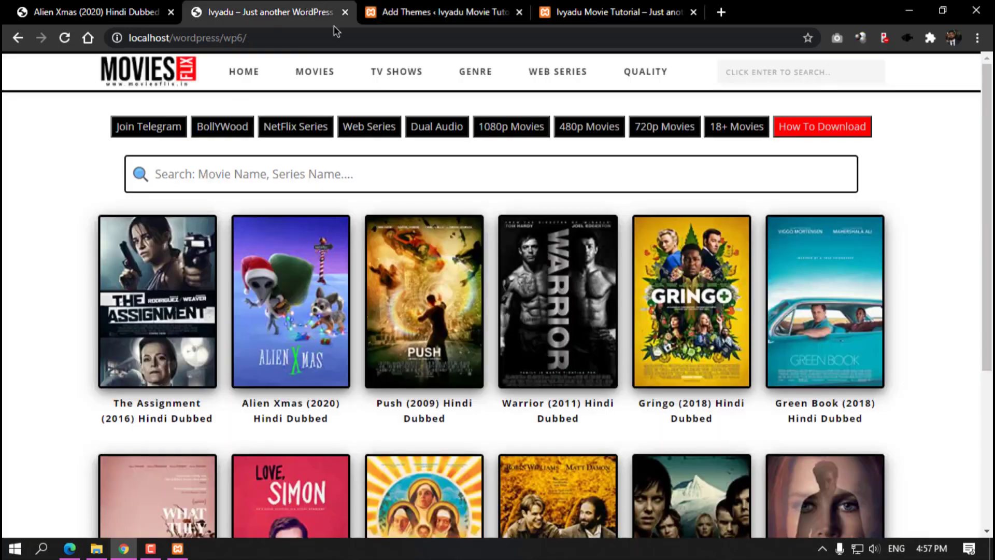
{"action": "left_click", "coordinate": [458, 10]}
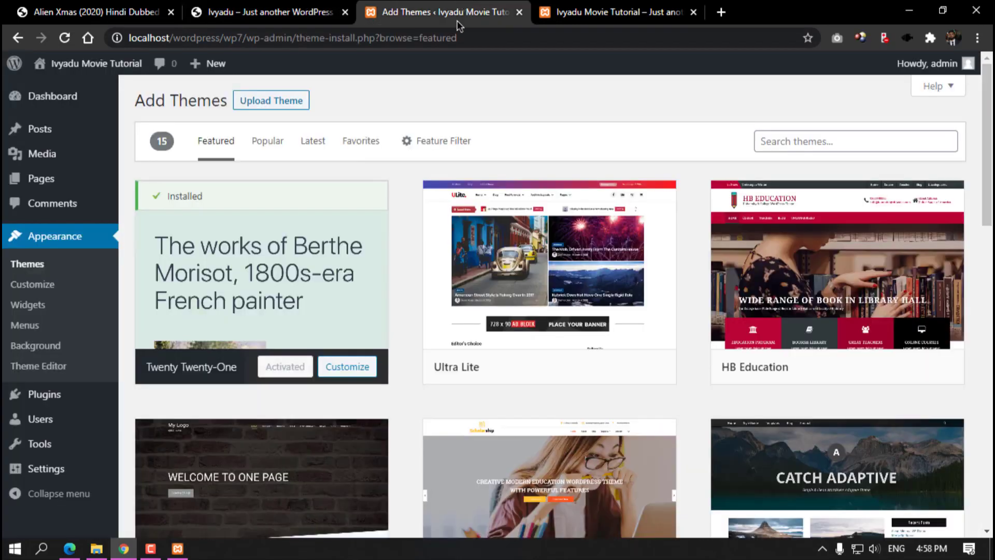
{"action": "left_click", "coordinate": [270, 104]}
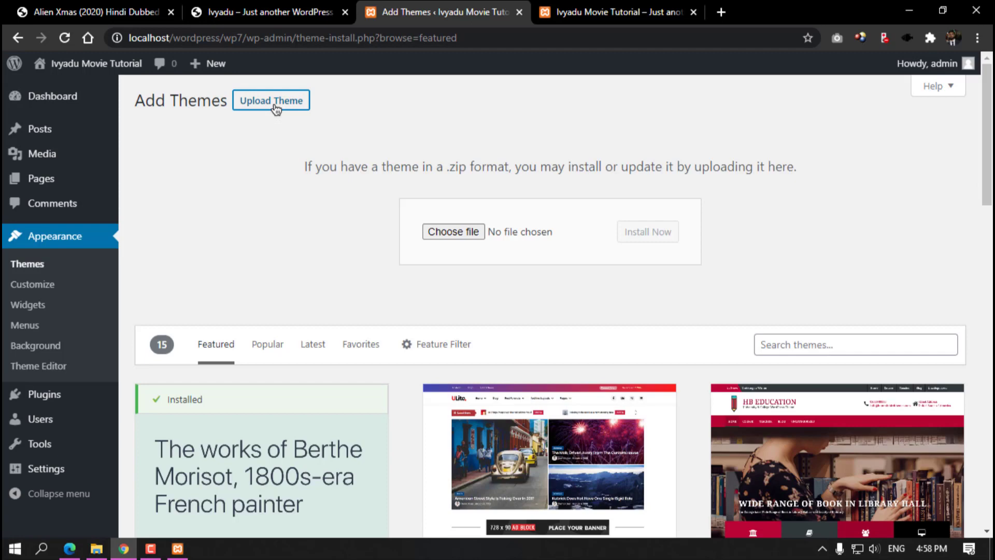
{"action": "left_click", "coordinate": [451, 232]}
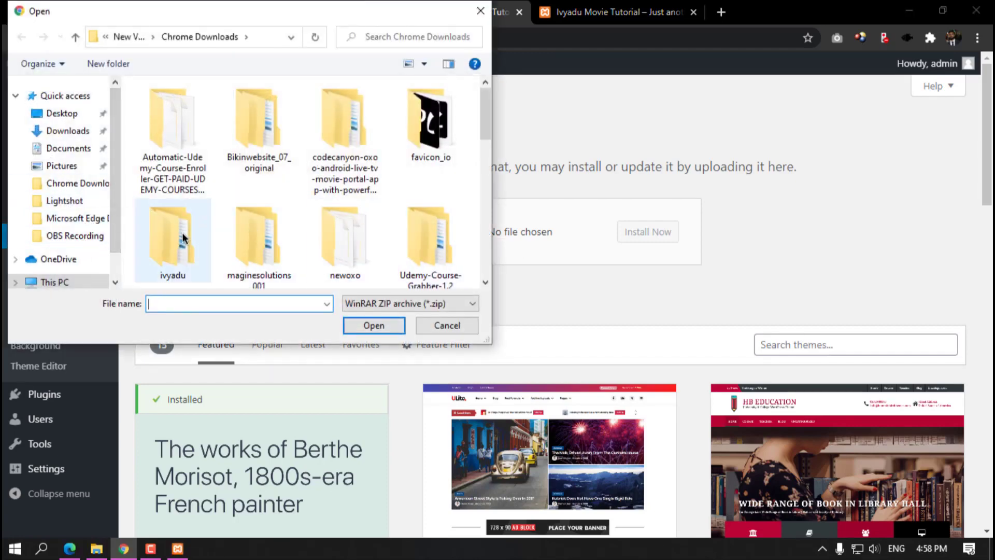
{"action": "left_click", "coordinate": [82, 282]}
{"action": "double_click", "coordinate": [221, 238]}
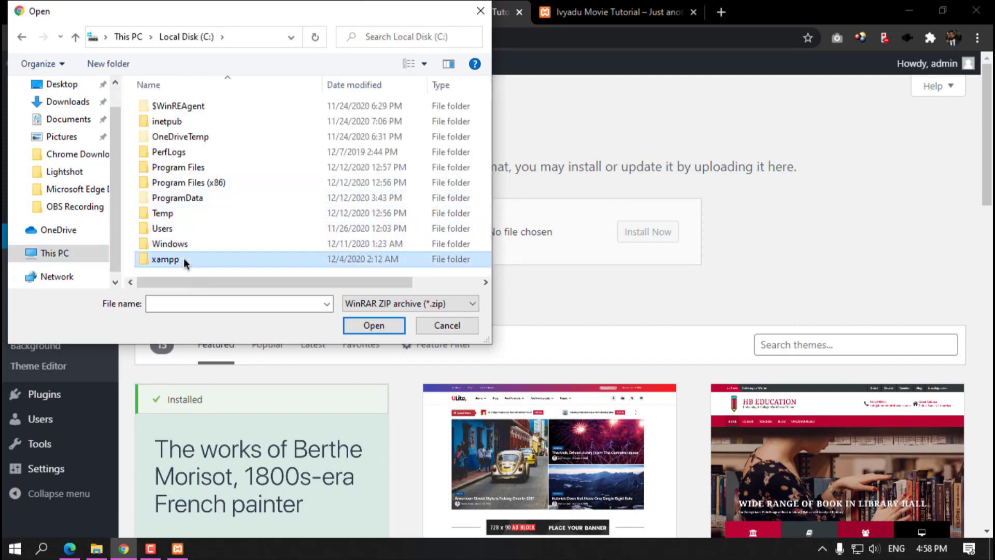
{"action": "double_click", "coordinate": [184, 259]}
{"action": "double_click", "coordinate": [188, 183]}
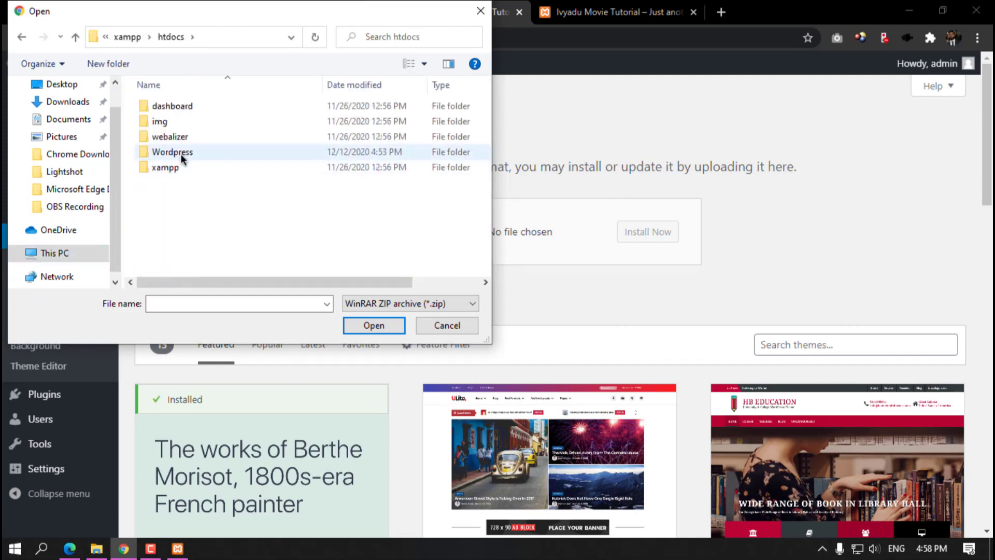
{"action": "double_click", "coordinate": [182, 152]}
{"action": "left_click", "coordinate": [181, 262]}
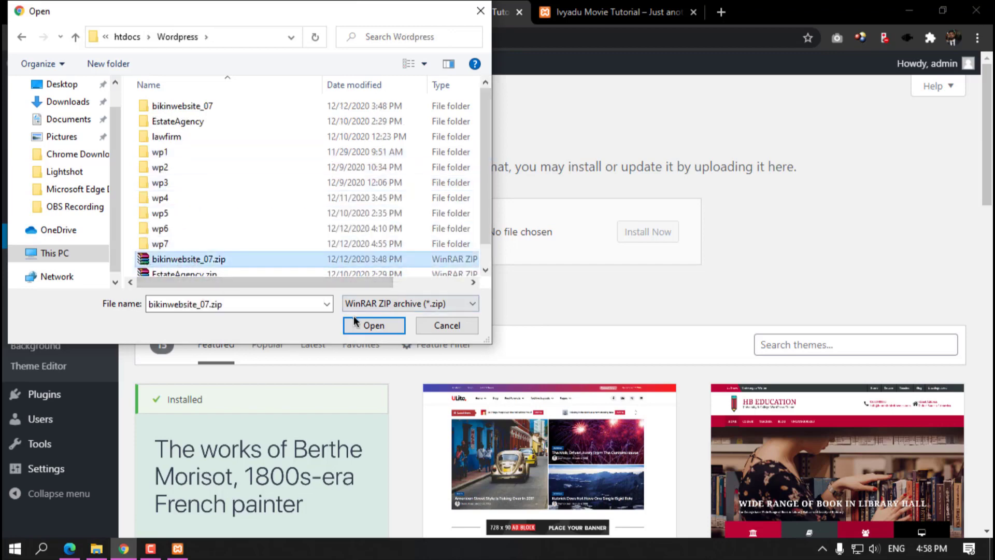
{"action": "left_click", "coordinate": [367, 327]}
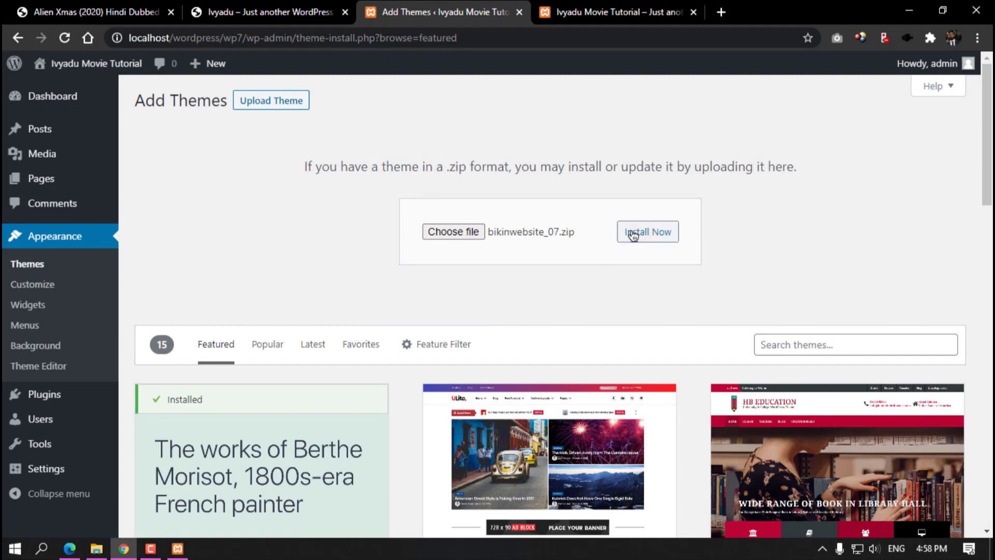
Step: Install the bikinwebsite_07.zip theme and activate it
{"action": "left_click", "coordinate": [628, 232]}
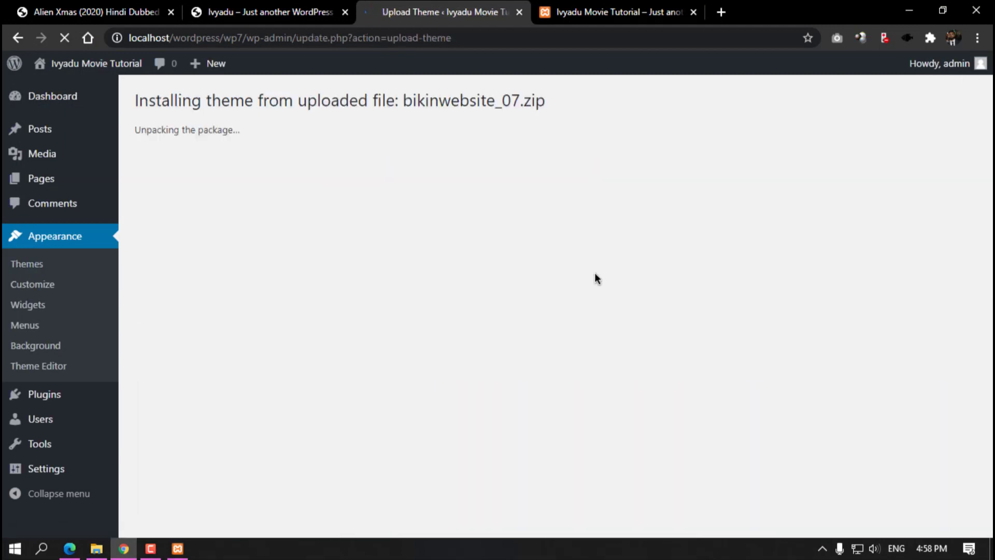
{"action": "left_click", "coordinate": [283, 10]}
{"action": "left_click", "coordinate": [399, 11]}
{"action": "left_click", "coordinate": [219, 199]}
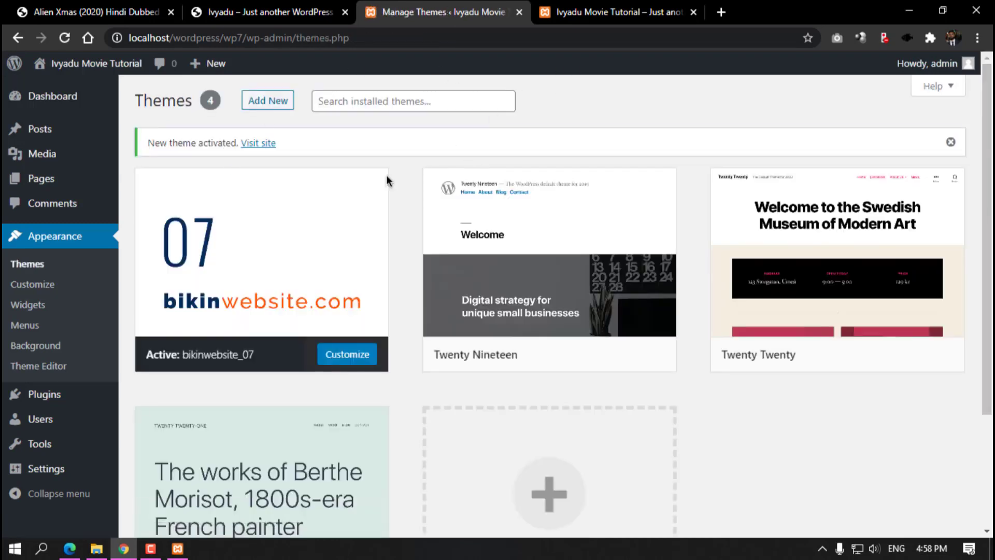
Step: Reload the new site's home page and check how it looks with the bikinwebsite_07 theme
{"action": "mouse_move", "coordinate": [208, 285]}
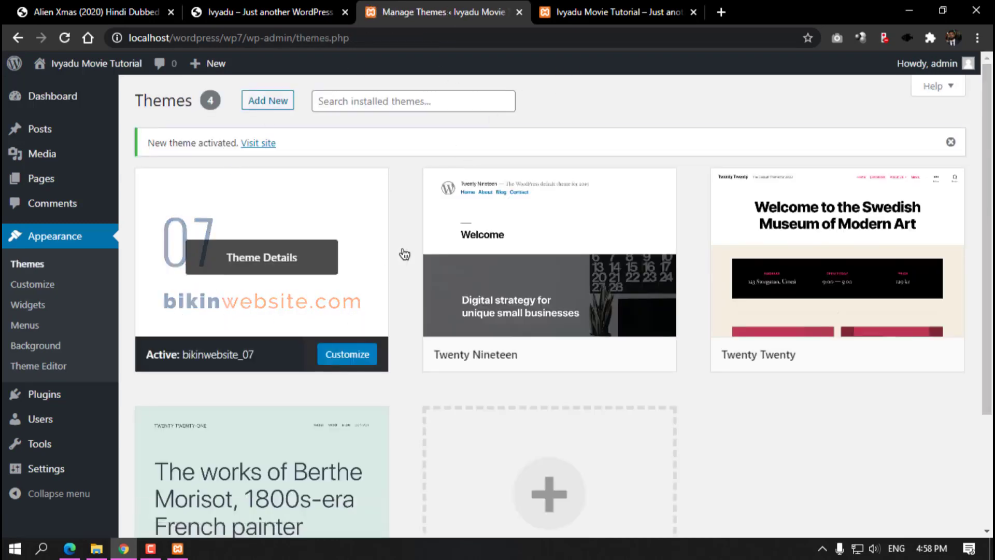
{"action": "left_click", "coordinate": [611, 11]}
{"action": "left_click", "coordinate": [66, 38]}
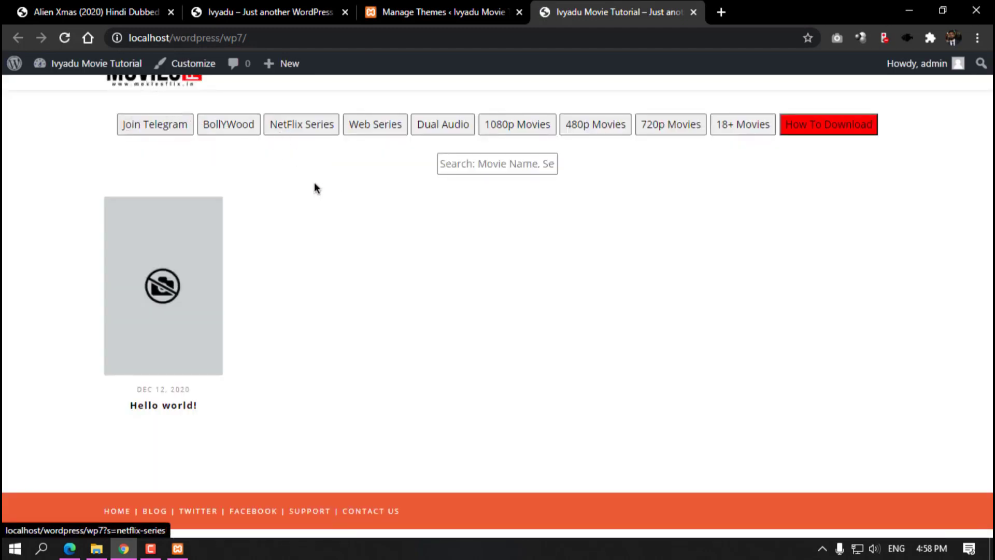
{"action": "left_click", "coordinate": [414, 11]}
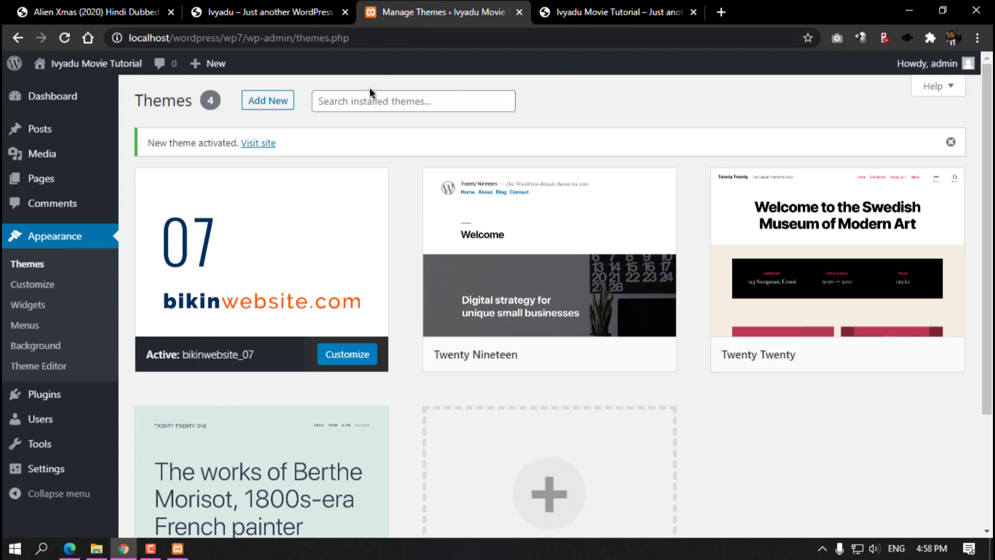
{"action": "mouse_move", "coordinate": [335, 196]}
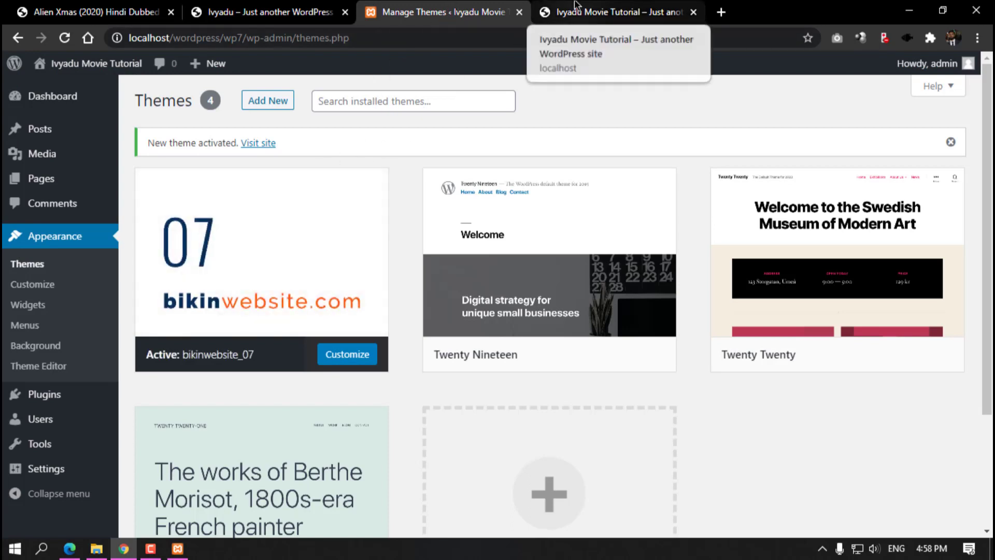
{"action": "key", "text": "ctrl+Tab"}
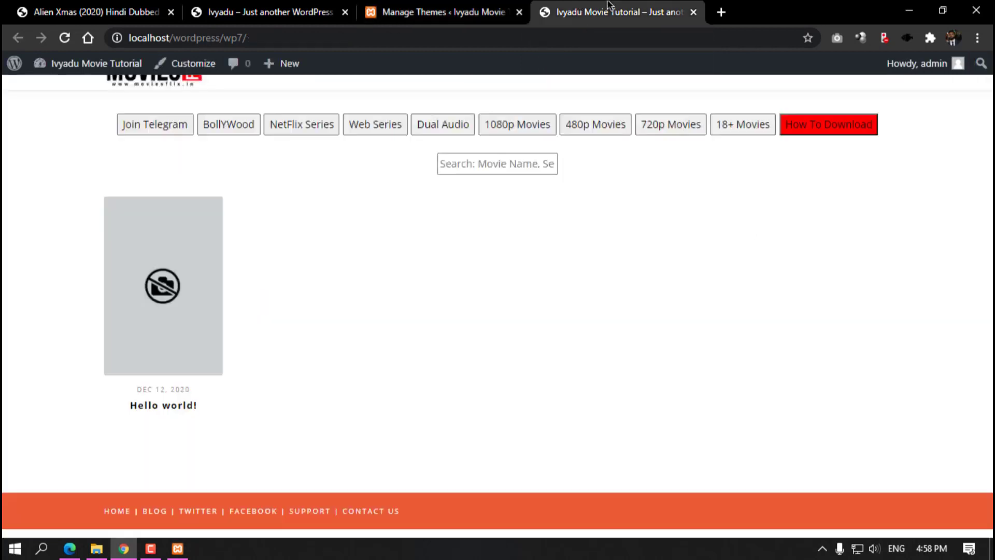
Step: Open the site's address localhost/wordpress/wp7/ in an incognito window to view it as a logged-out visitor
{"action": "left_click", "coordinate": [278, 39]}
{"action": "key", "text": "ctrl+c"}
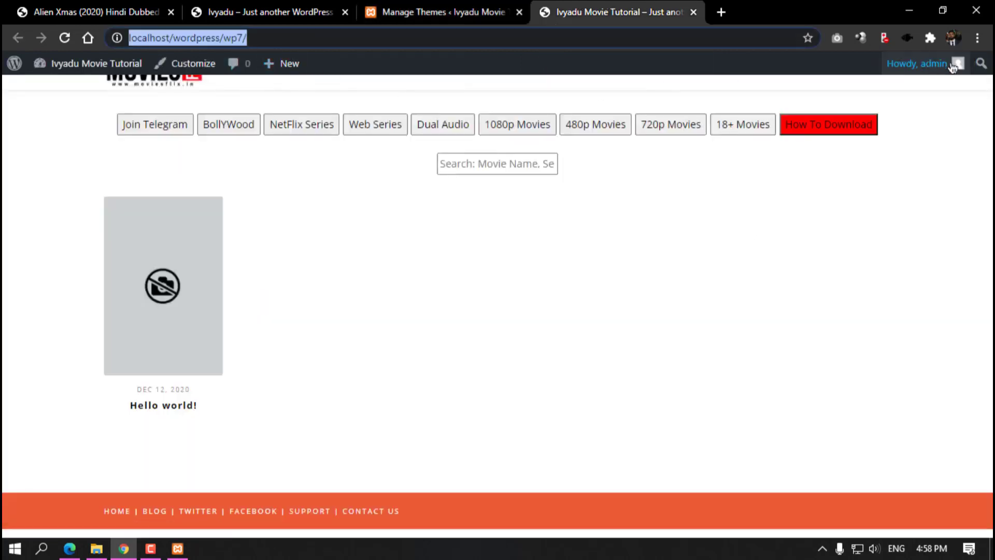
{"action": "left_click", "coordinate": [977, 38]}
{"action": "left_click", "coordinate": [922, 94]}
{"action": "key", "text": "ctrl+v"}
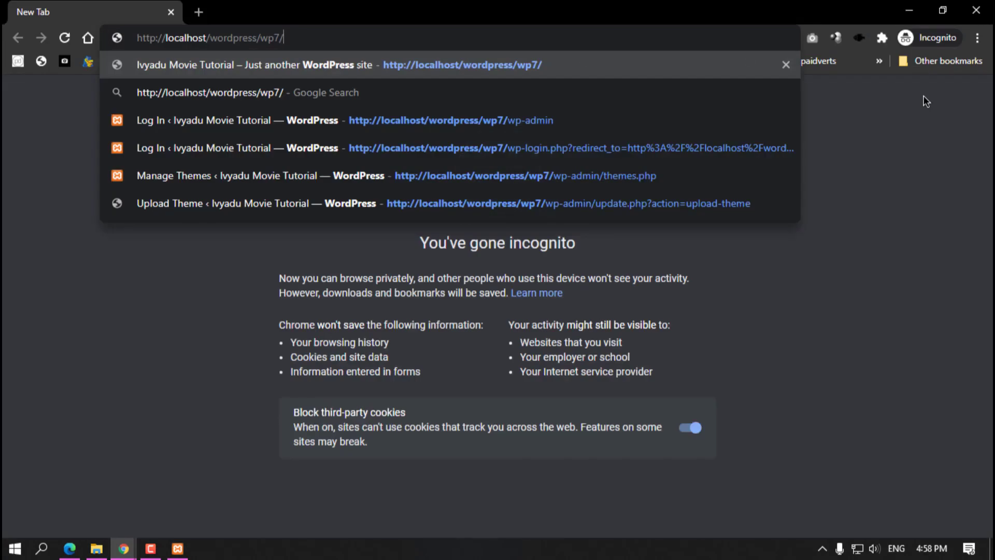
{"action": "key", "text": "Return"}
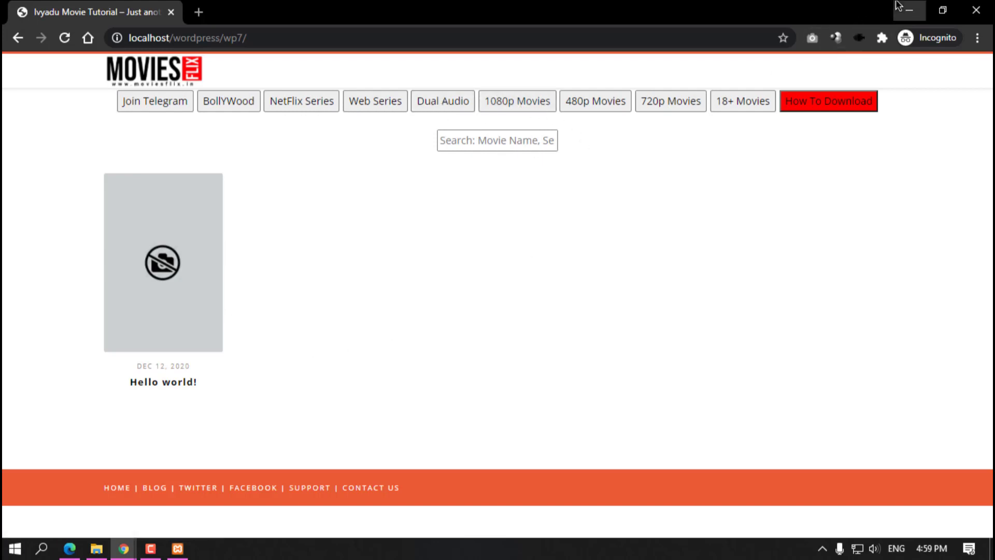
Step: Return to the site's admin and look over the Genre Movie and Categories pages for posts
{"action": "key", "text": "alt+Tab"}
{"action": "left_click", "coordinate": [441, 20]}
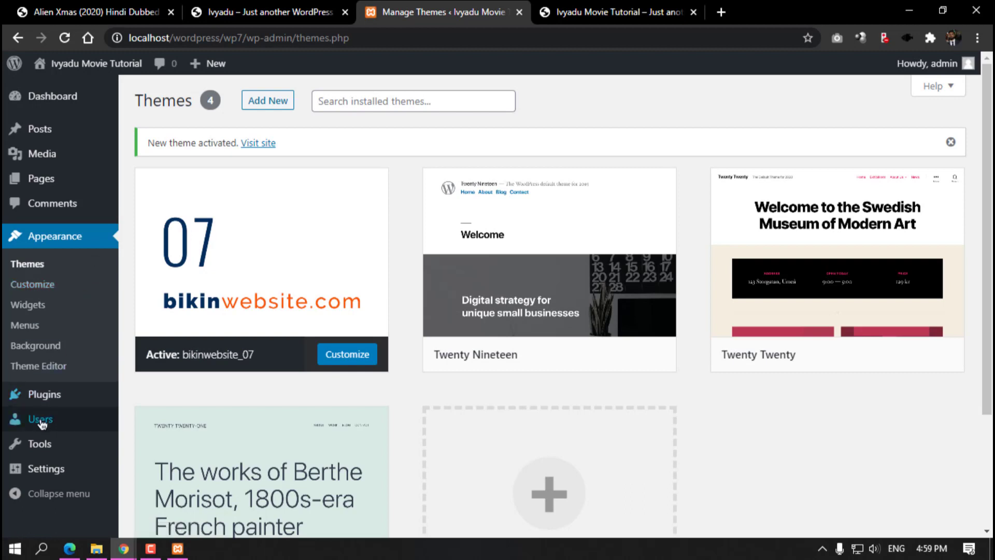
{"action": "mouse_move", "coordinate": [55, 140]}
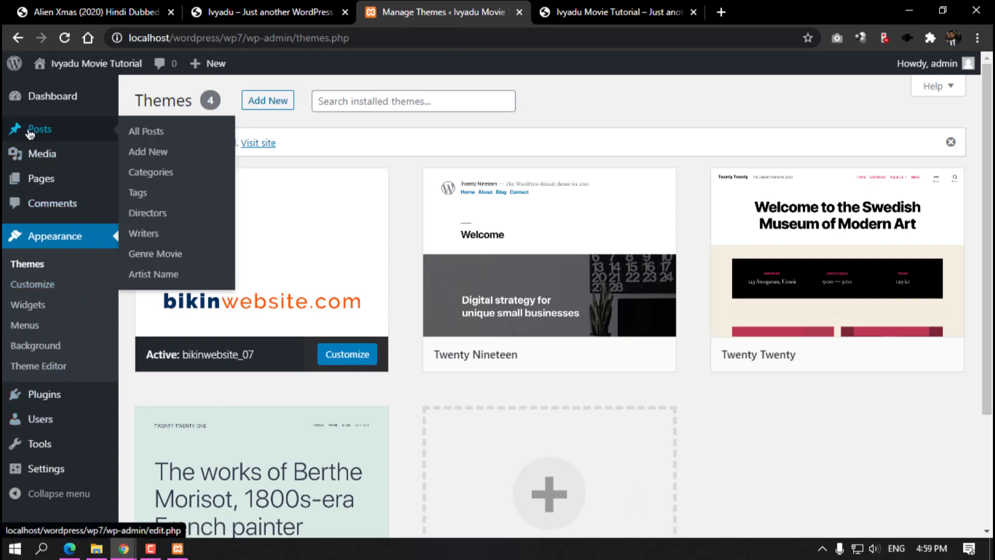
{"action": "left_click", "coordinate": [158, 254]}
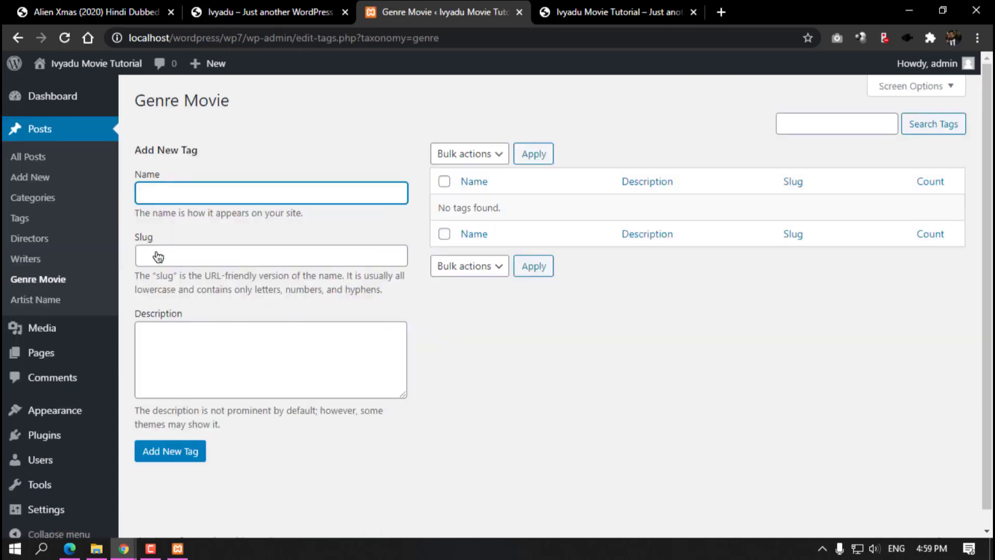
{"action": "left_click", "coordinate": [32, 201]}
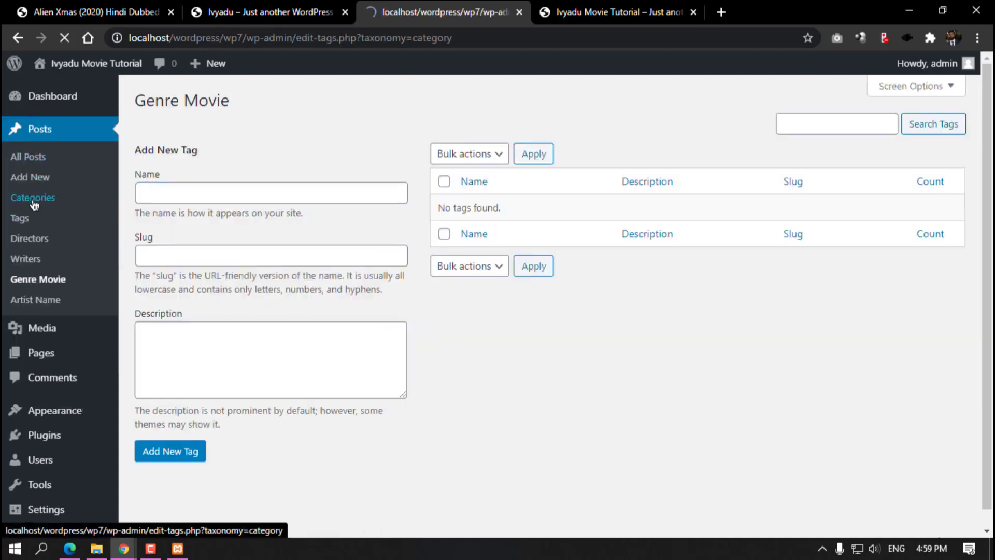
{"action": "left_click", "coordinate": [44, 280]}
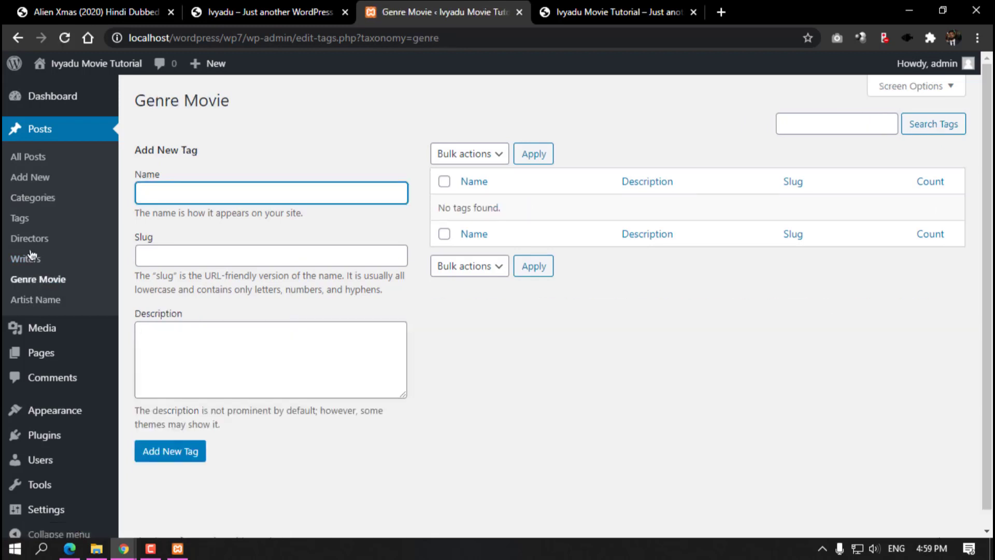
Step: Add the post categories Movies, TV Shows and Genre, each without a parent category
{"action": "left_click", "coordinate": [34, 199]}
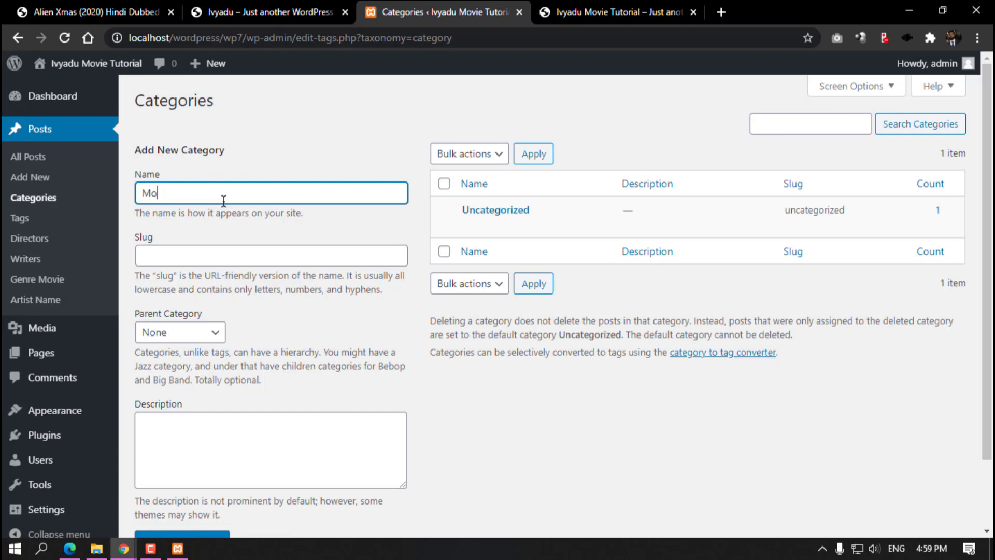
{"action": "key", "text": "Return"}
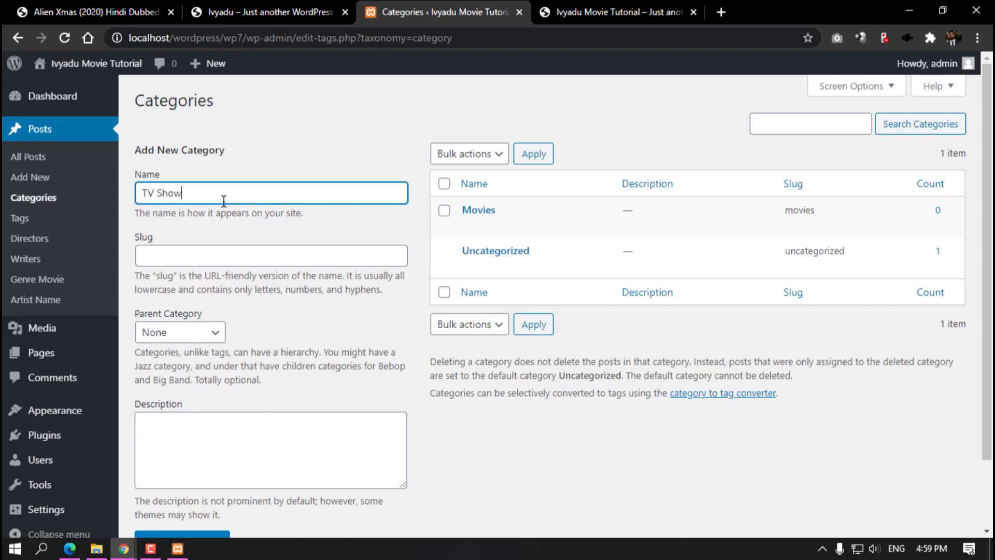
{"action": "key", "text": "Return"}
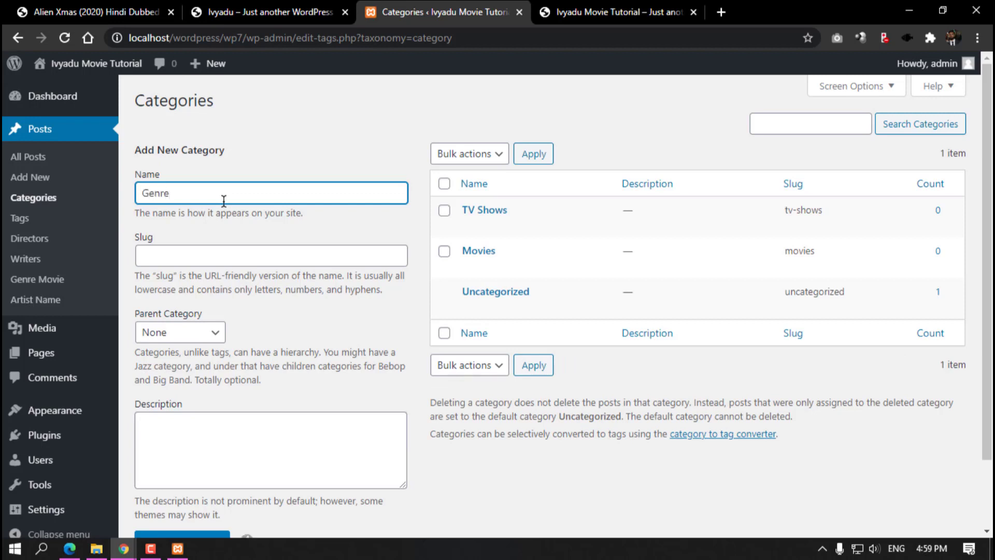
{"action": "key", "text": "Return"}
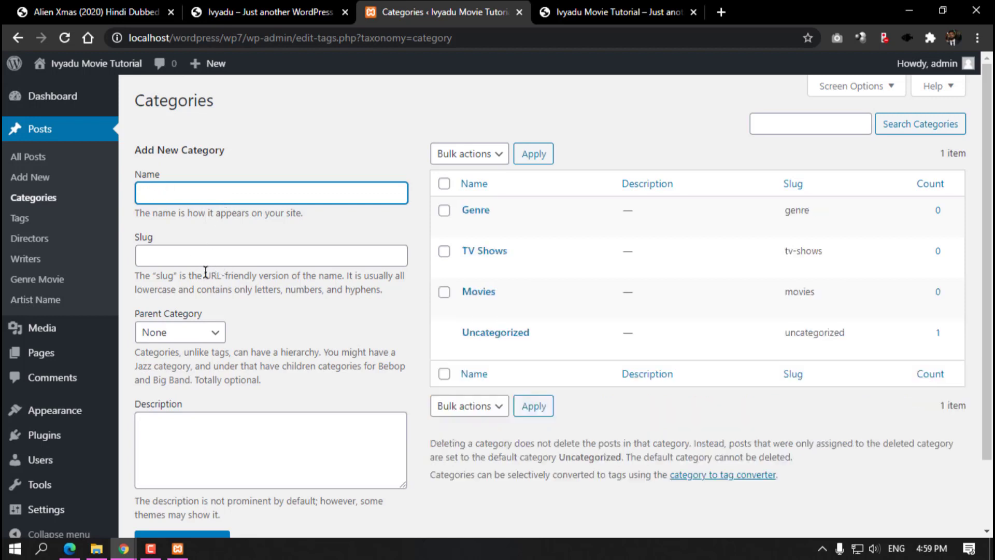
Step: Add the post categories Drama and Action with Genre as their parent category
{"action": "left_click", "coordinate": [174, 332]}
{"action": "left_click", "coordinate": [174, 364]}
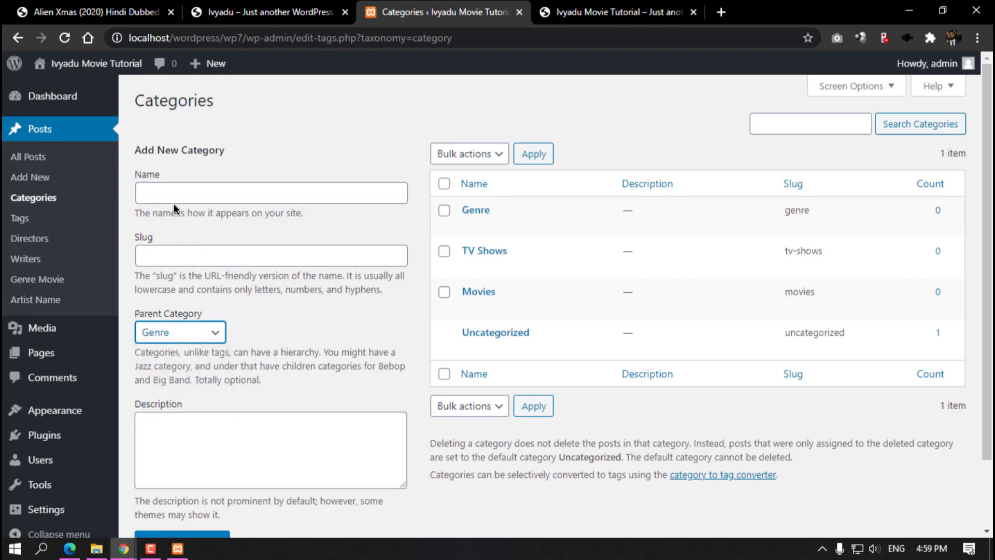
{"action": "left_click", "coordinate": [173, 200]}
{"action": "type", "text": "Drama"}
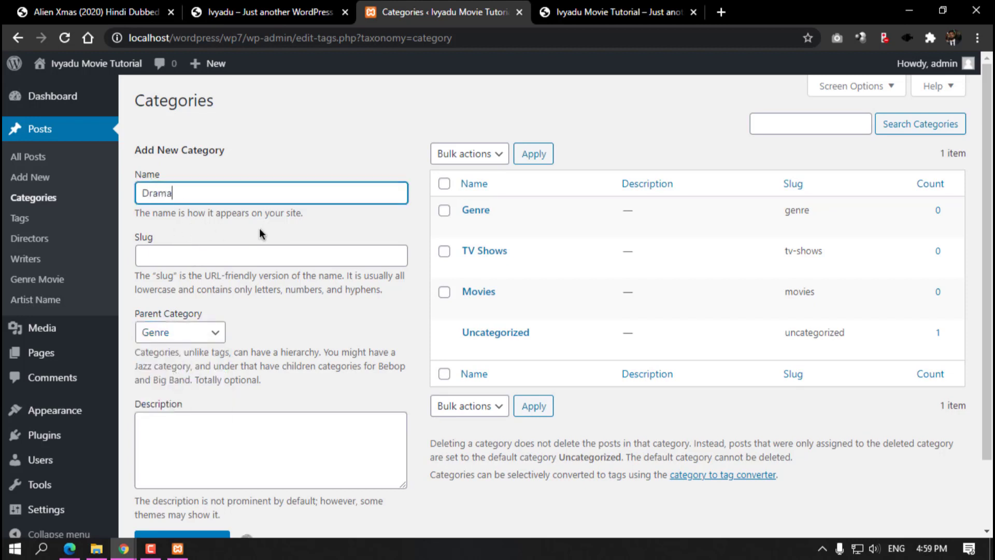
{"action": "key", "text": "Return"}
{"action": "type", "text": "Action"}
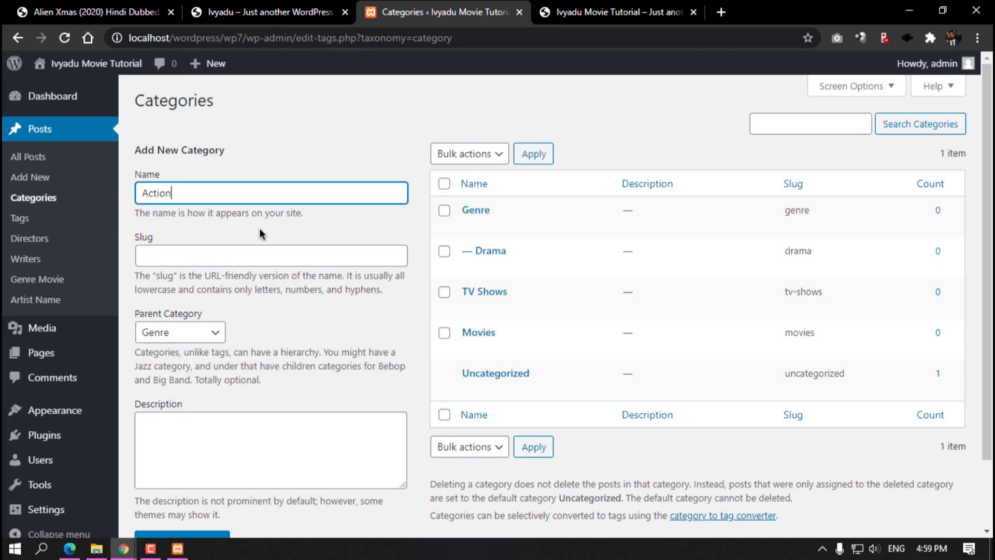
{"action": "key", "text": "Return"}
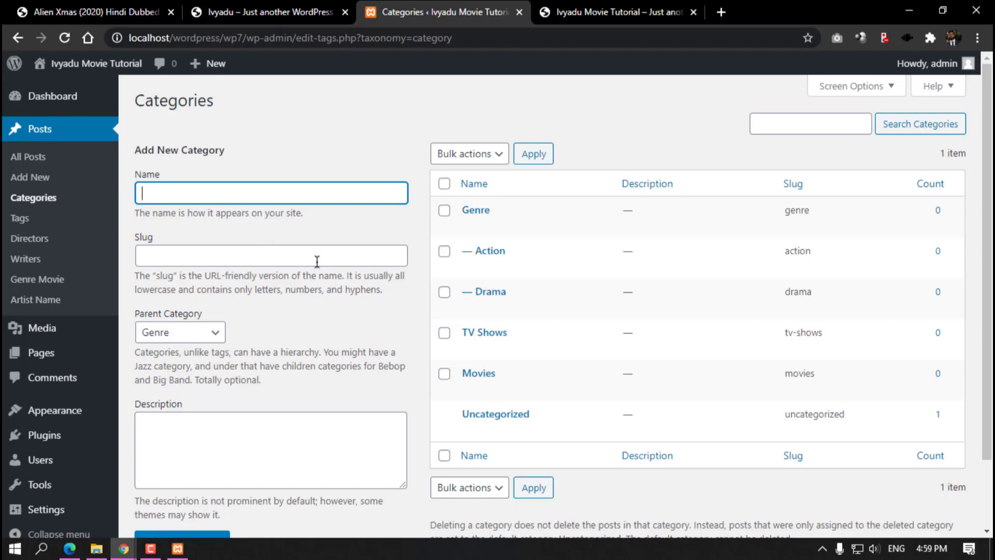
Step: Add the categories Web Series and Quality with Genre as their parent category
{"action": "mouse_move", "coordinate": [546, 235]}
{"action": "key", "text": "Return"}
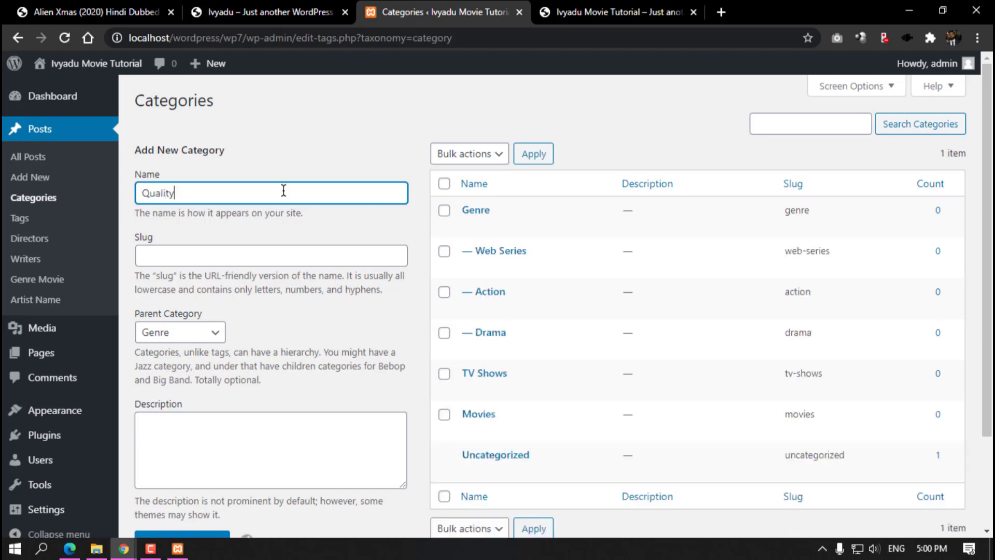
{"action": "type", "text": "Quality"}
{"action": "key", "text": "Return"}
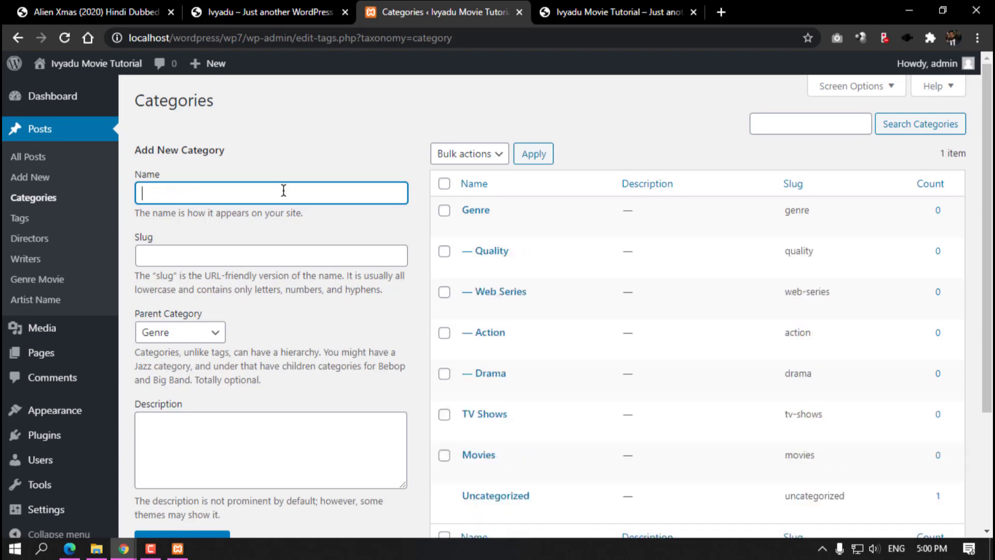
{"action": "left_click", "coordinate": [181, 341]}
{"action": "left_click", "coordinate": [176, 382]}
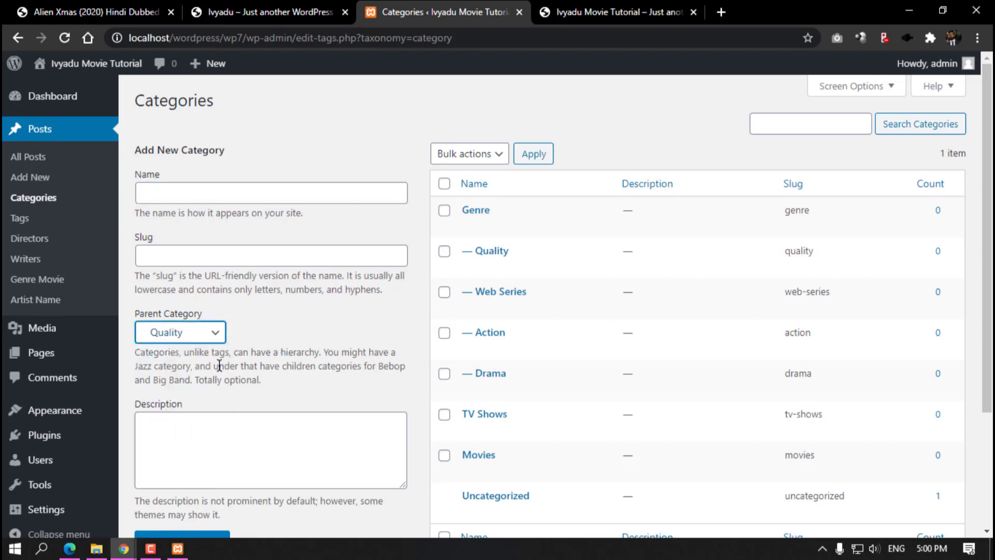
{"action": "scroll", "coordinate": [471, 182], "scroll_direction": "down", "scroll_amount": 1}
{"action": "scroll", "coordinate": [479, 224], "scroll_direction": "up", "scroll_amount": 1}
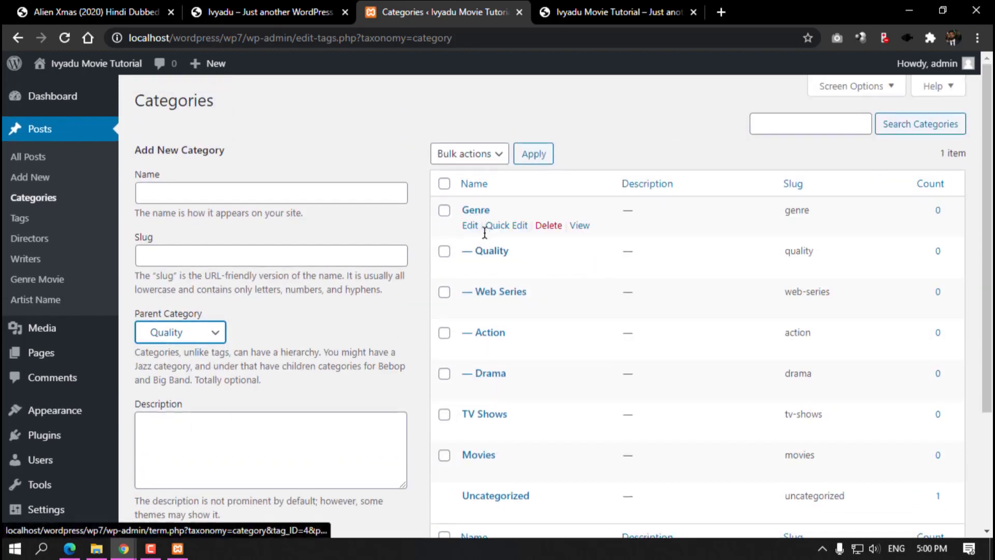
Step: Delete the Quality and Web Series categories nested under Genre
{"action": "left_click", "coordinate": [548, 266]}
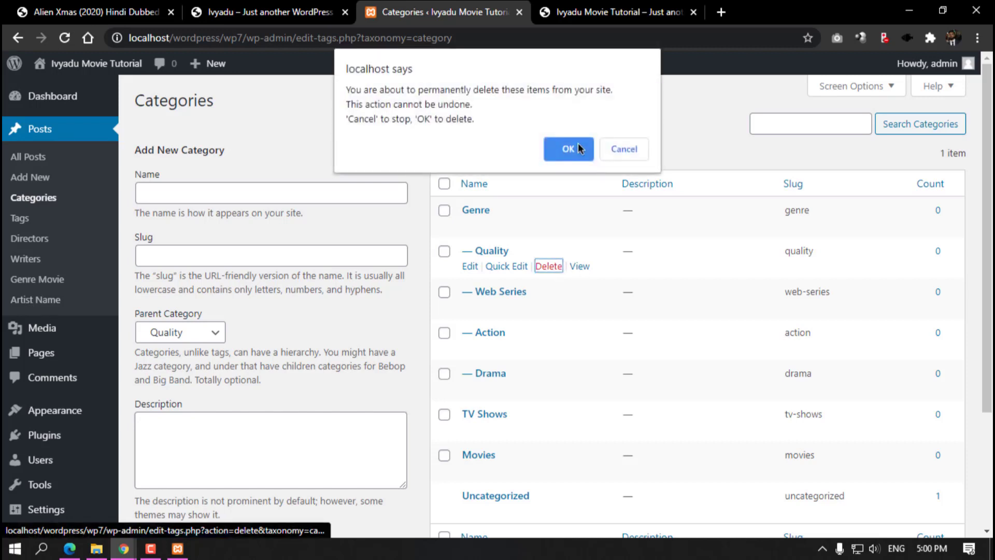
{"action": "left_click", "coordinate": [568, 149]}
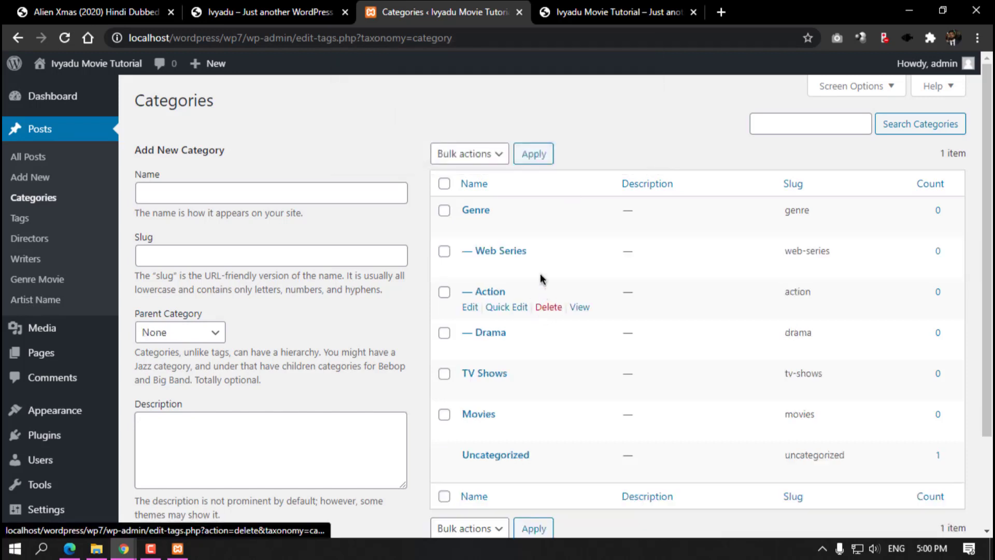
{"action": "left_click", "coordinate": [548, 266]}
{"action": "left_click", "coordinate": [578, 154]}
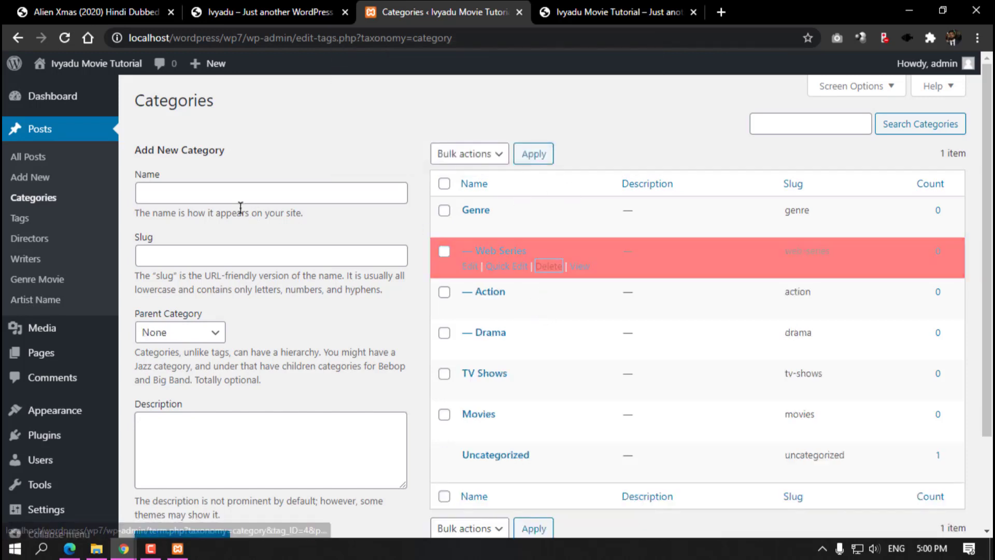
Step: Add the categories Web Series and Quality without a parent category
{"action": "left_click", "coordinate": [178, 332]}
{"action": "left_click", "coordinate": [169, 350]}
{"action": "left_click", "coordinate": [203, 190]}
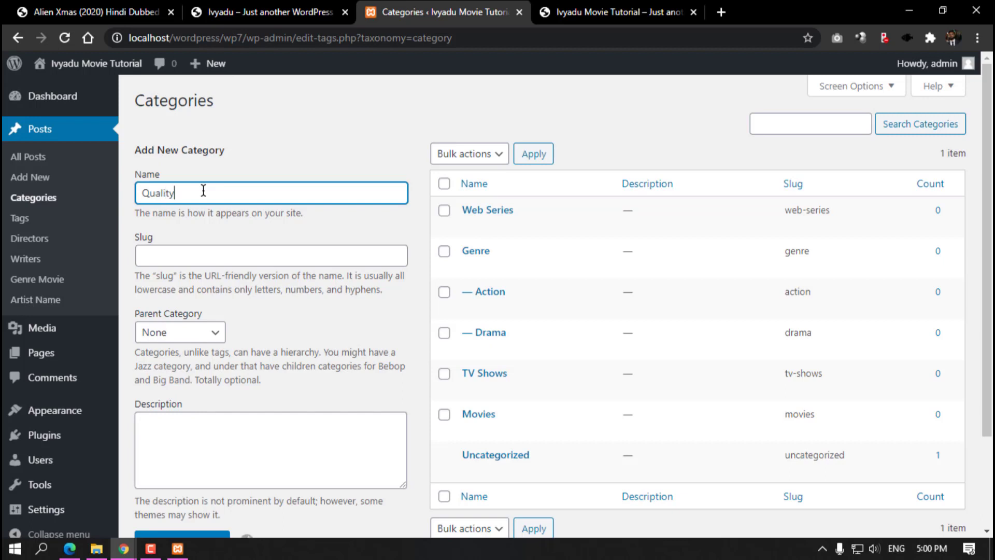
Step: Add the categories 480p, 720p and 1080p with Quality as their parent category
{"action": "left_click", "coordinate": [156, 332]}
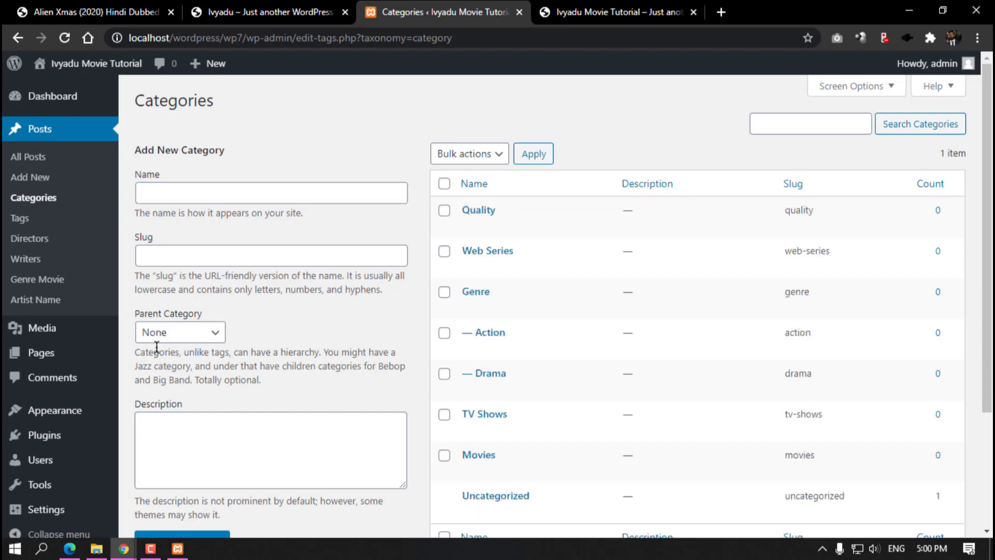
{"action": "left_click", "coordinate": [156, 364]}
{"action": "left_click", "coordinate": [199, 196]}
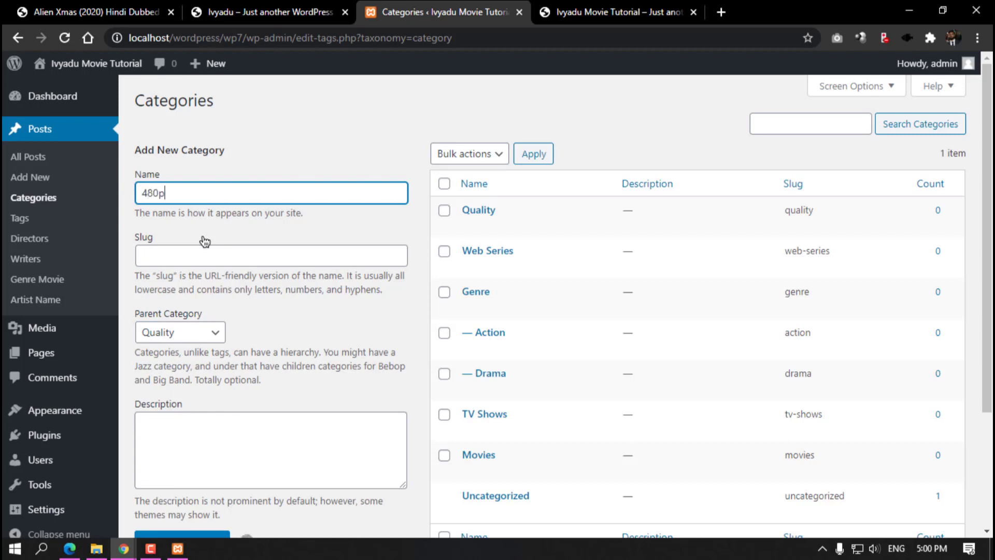
{"action": "key", "text": "Return"}
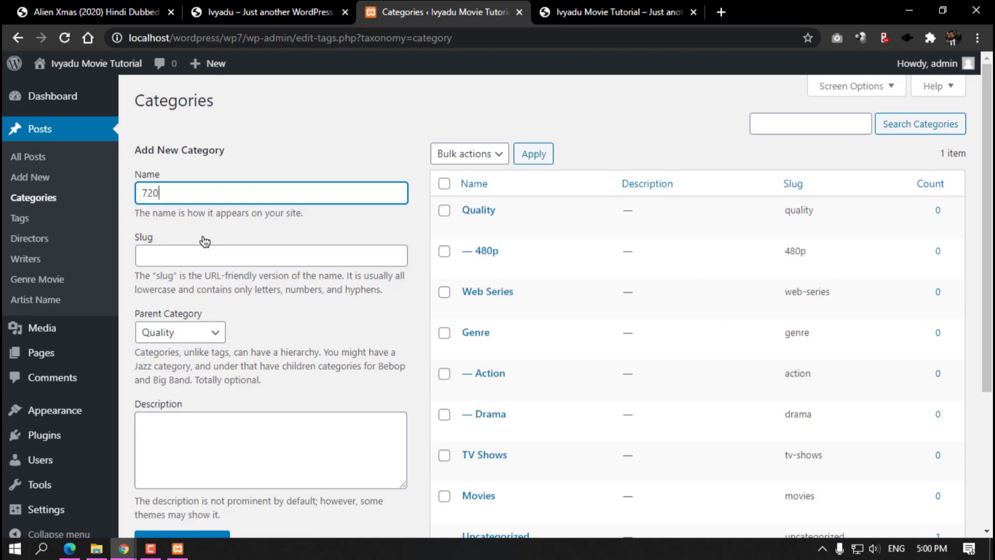
{"action": "key", "text": "Return"}
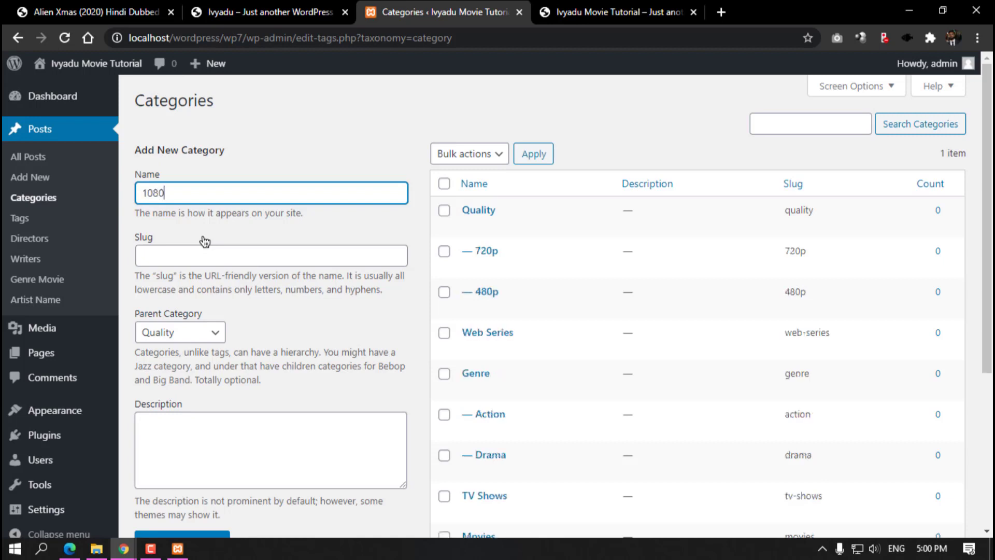
{"action": "key", "text": "Return"}
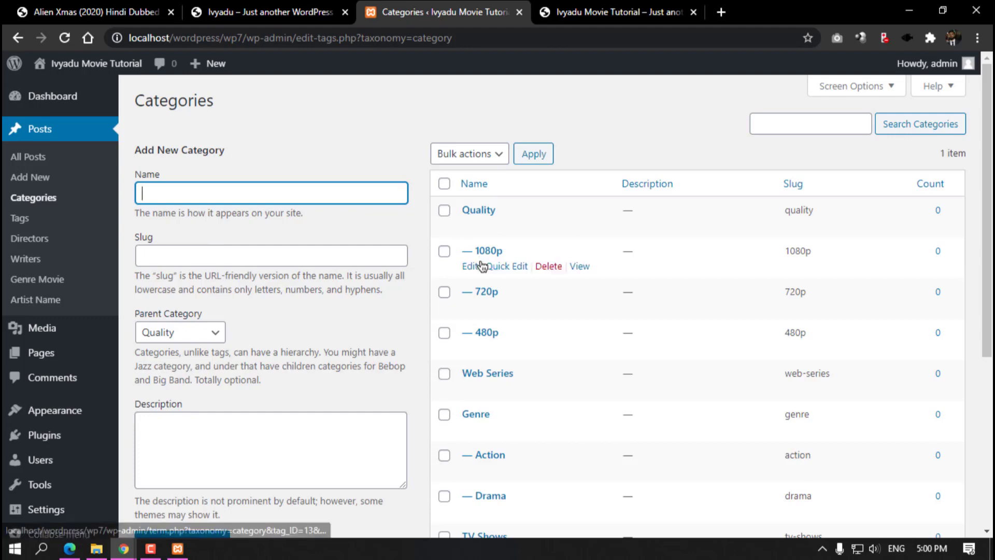
Step: Create a navigation menu named Menu 1 and remove the Sample Page item from it
{"action": "scroll", "coordinate": [469, 384], "scroll_direction": "down", "scroll_amount": 4}
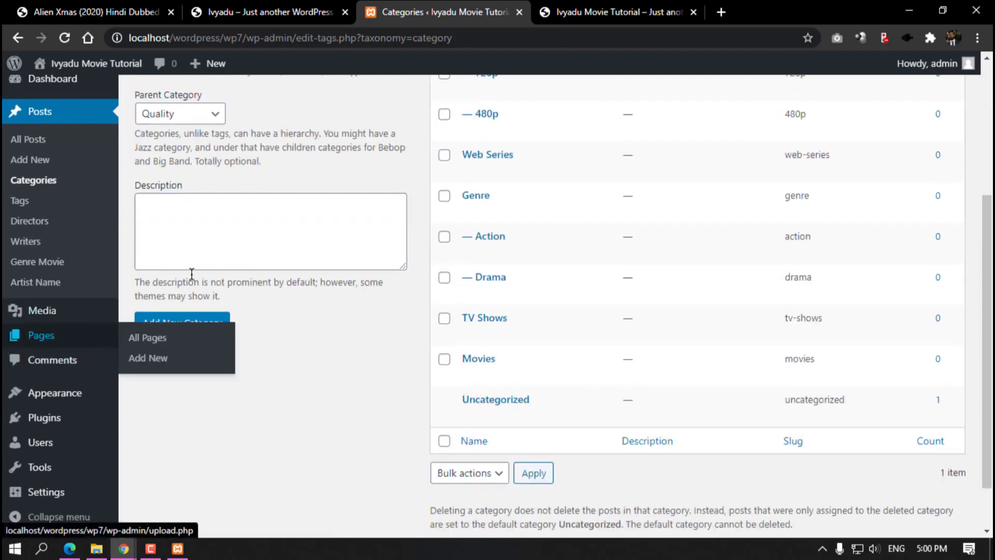
{"action": "mouse_move", "coordinate": [100, 395]}
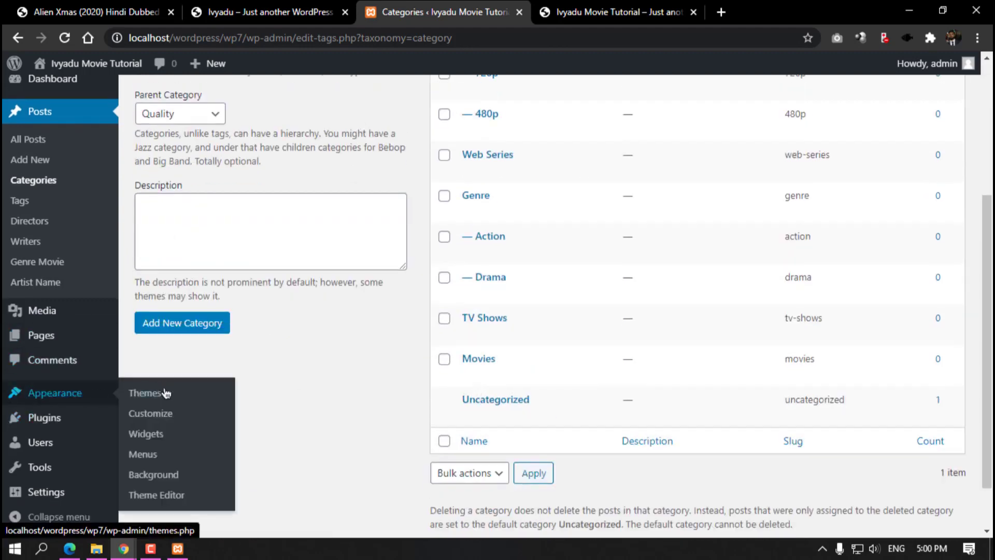
{"action": "left_click", "coordinate": [145, 453]}
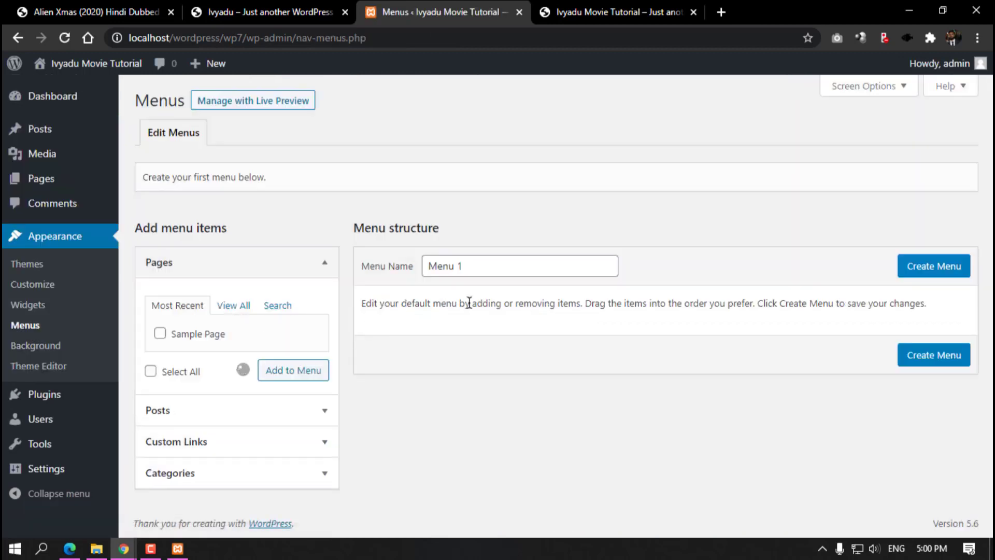
{"action": "left_click", "coordinate": [931, 431]}
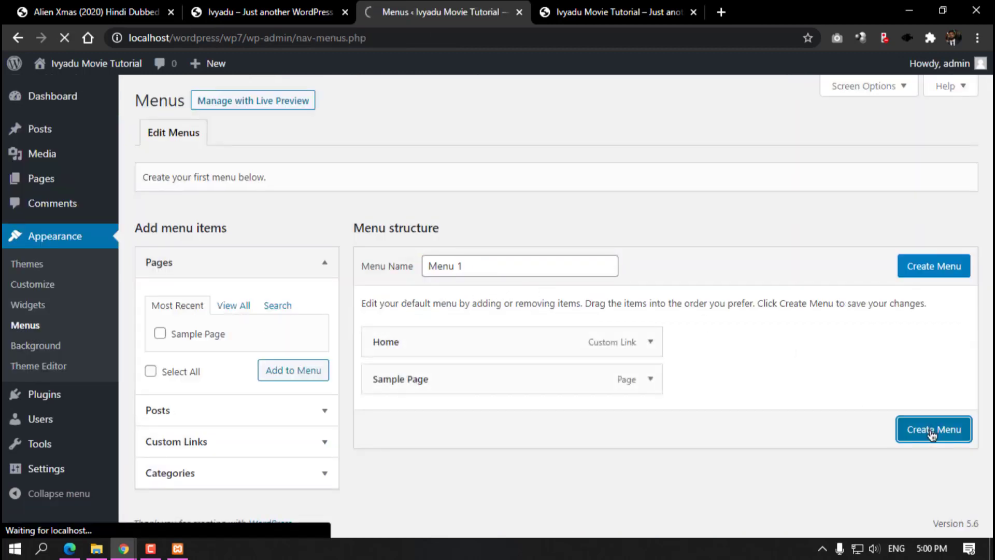
{"action": "left_click", "coordinate": [650, 379]}
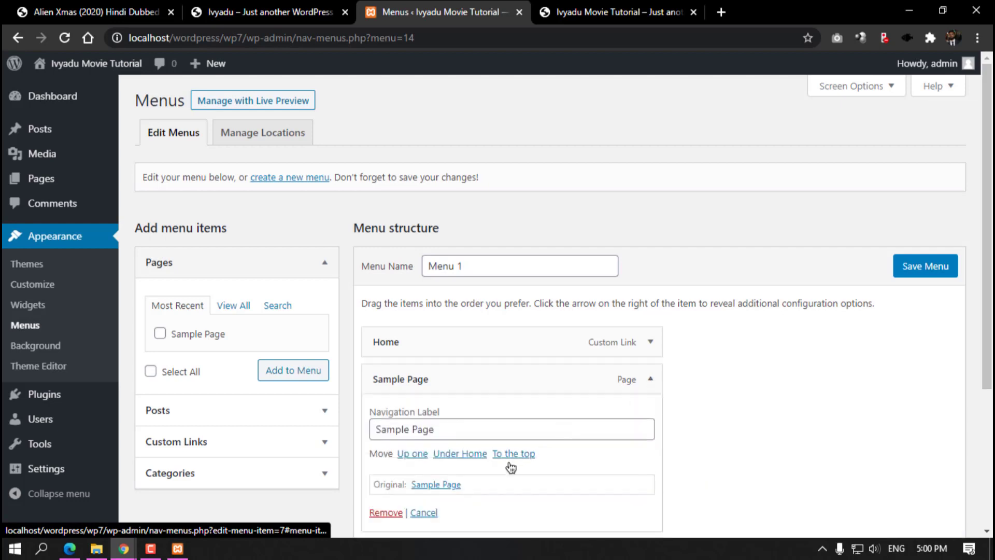
{"action": "left_click", "coordinate": [386, 513]}
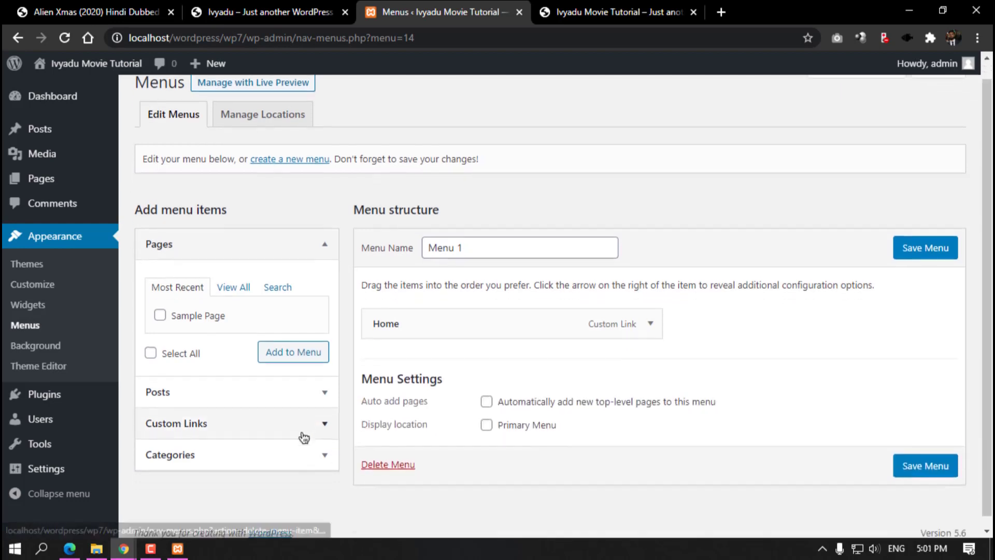
Step: Add every post category except Uncategorized as items to Menu 1
{"action": "left_click", "coordinate": [273, 454]}
{"action": "left_click", "coordinate": [226, 373]}
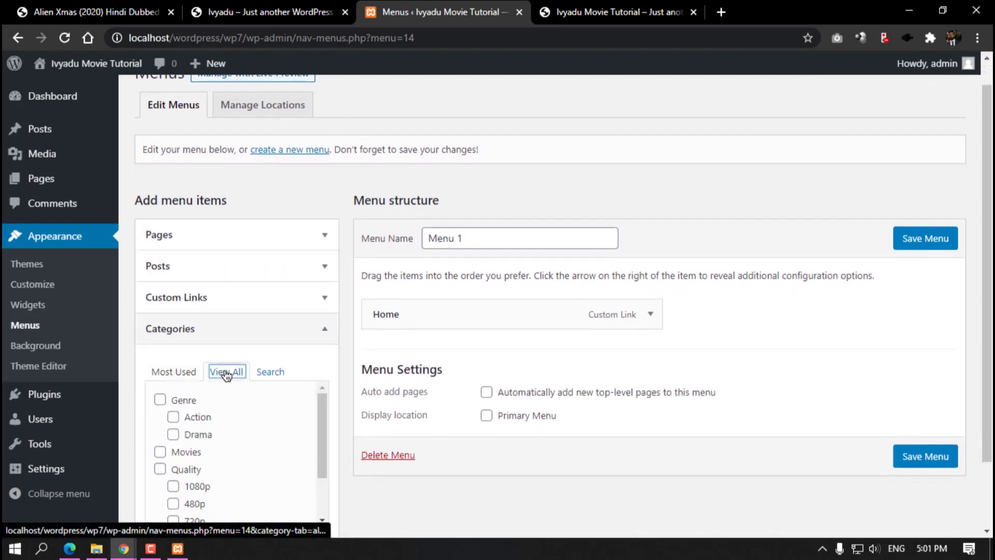
{"action": "scroll", "coordinate": [448, 353], "scroll_direction": "down", "scroll_amount": 2}
{"action": "left_click", "coordinate": [163, 469]}
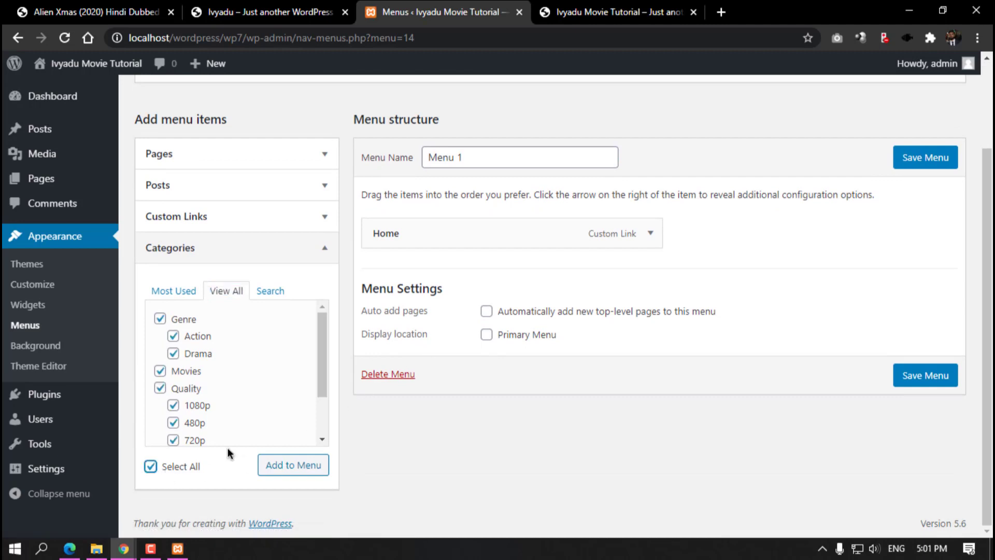
{"action": "scroll", "coordinate": [176, 415], "scroll_direction": "down", "scroll_amount": 2}
{"action": "left_click", "coordinate": [161, 412]}
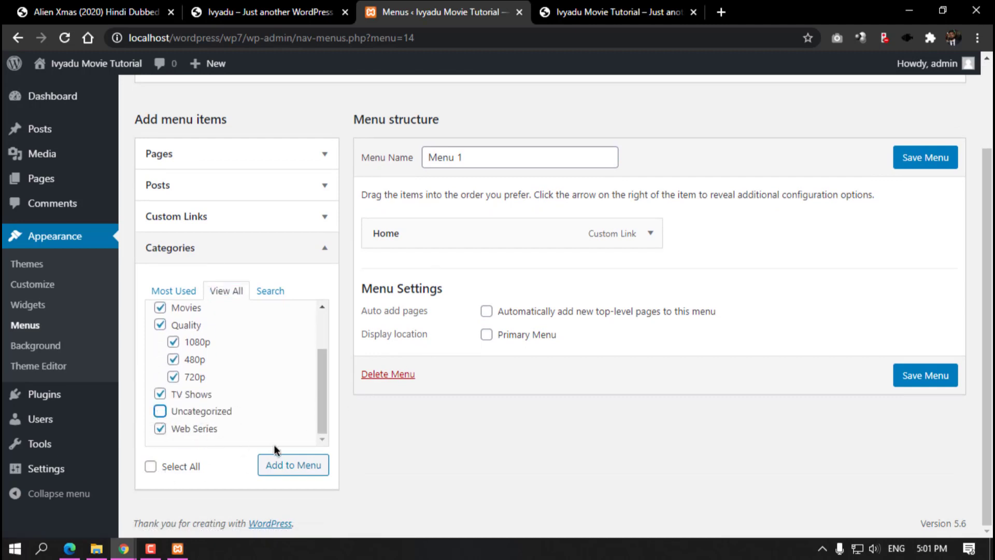
{"action": "left_click", "coordinate": [304, 467]}
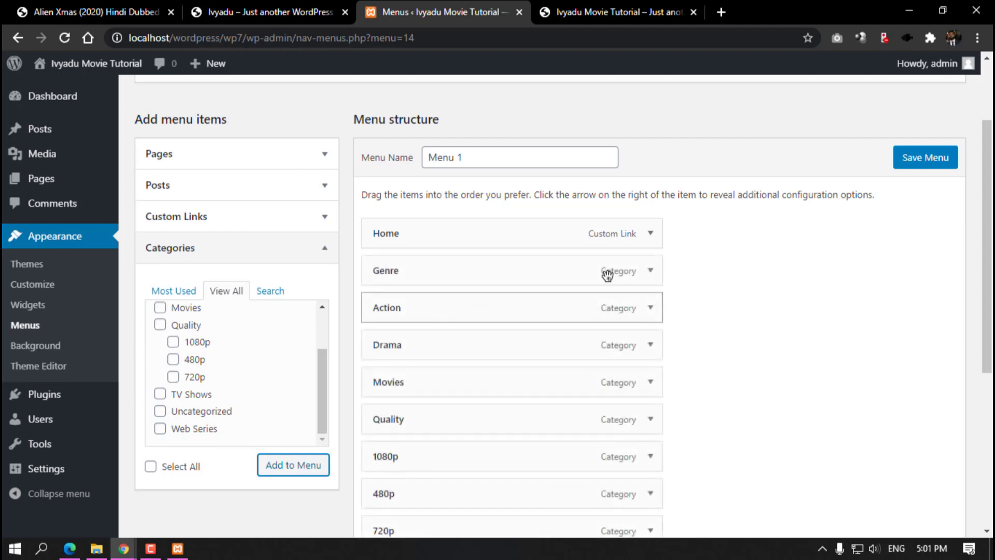
Step: Place the Movies item above Genre in Menu 1 and remove the Home link
{"action": "scroll", "coordinate": [645, 252], "scroll_direction": "down", "scroll_amount": 4}
{"action": "scroll", "coordinate": [477, 246], "scroll_direction": "up", "scroll_amount": 4}
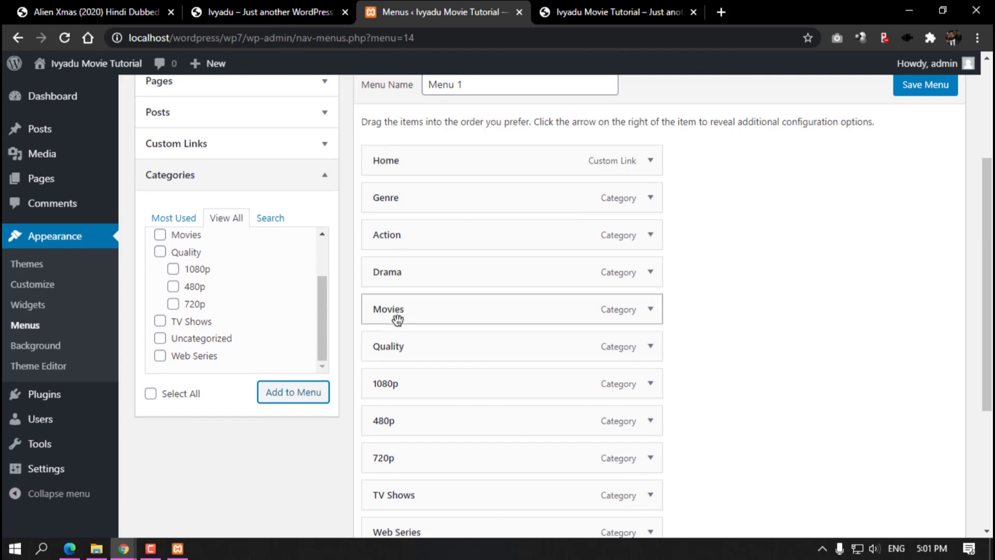
{"action": "left_click_drag", "start_coordinate": [397, 318], "coordinate": [386, 195]}
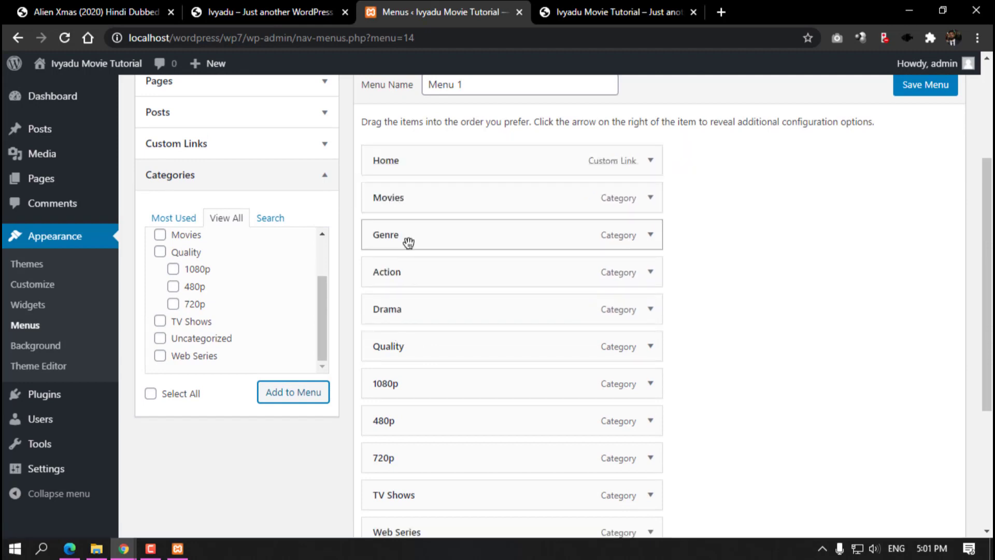
{"action": "left_click", "coordinate": [650, 161]}
{"action": "left_click", "coordinate": [379, 305]}
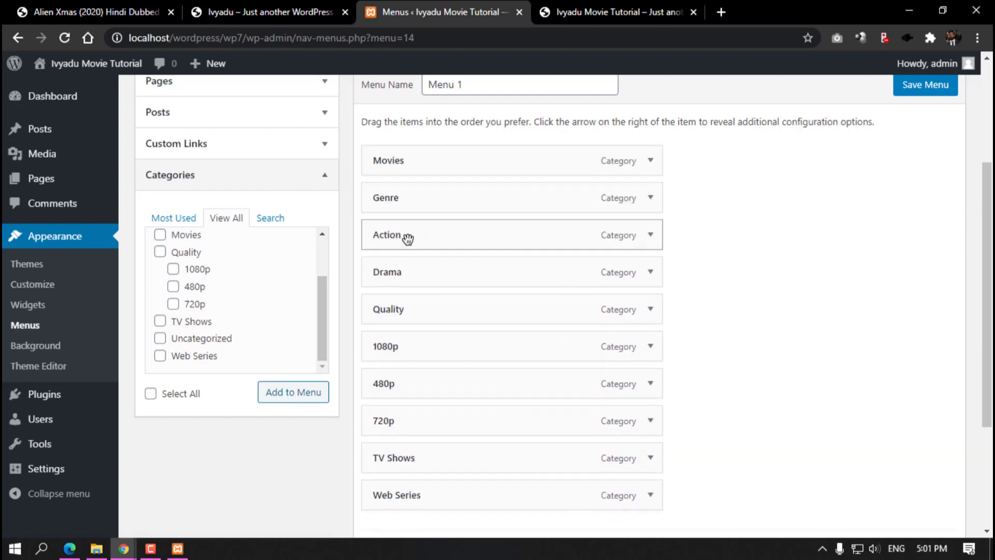
Step: Nest Action and Drama as sub items of Genre, and 1080p, 480p and 720p as sub items of Quality
{"action": "left_click_drag", "start_coordinate": [406, 238], "coordinate": [423, 238]}
{"action": "left_click_drag", "start_coordinate": [394, 271], "coordinate": [415, 274]}
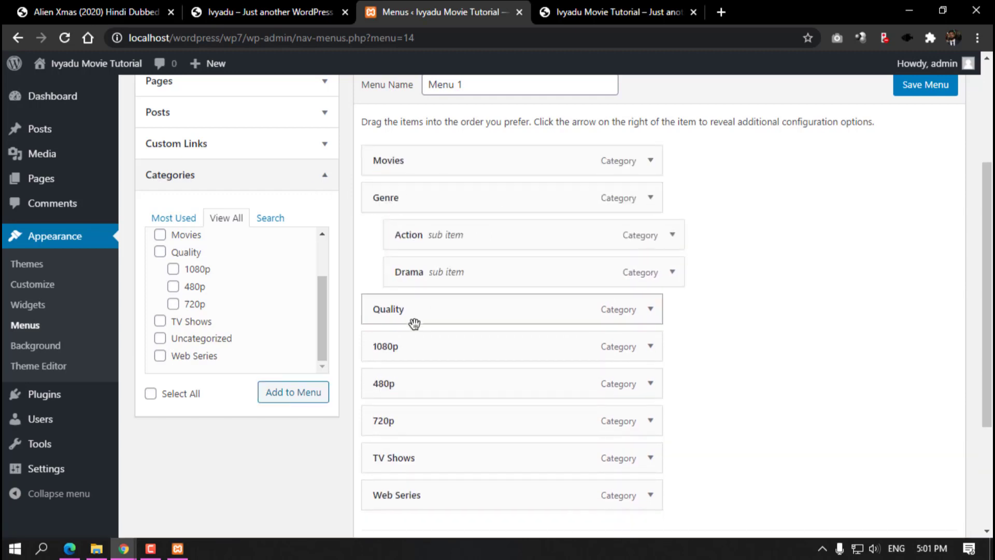
{"action": "left_click_drag", "start_coordinate": [412, 352], "coordinate": [435, 385]}
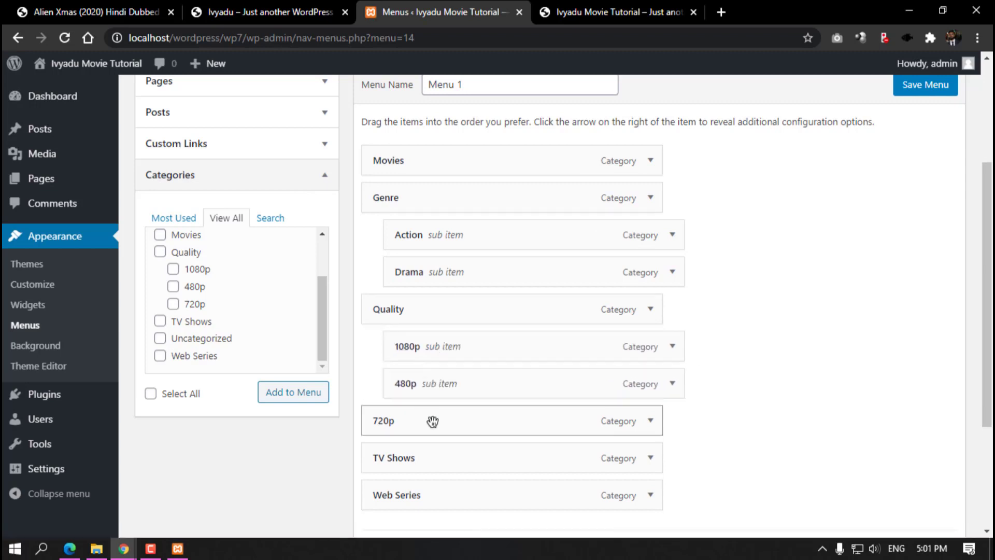
{"action": "left_click_drag", "start_coordinate": [433, 419], "coordinate": [431, 420]}
Step: Reorder the top-level menu items to Movies, TV Shows, Genre, Web Series, Quality, keeping their sub items nested, and save the menu
{"action": "scroll", "coordinate": [404, 373], "scroll_direction": "down", "scroll_amount": 3}
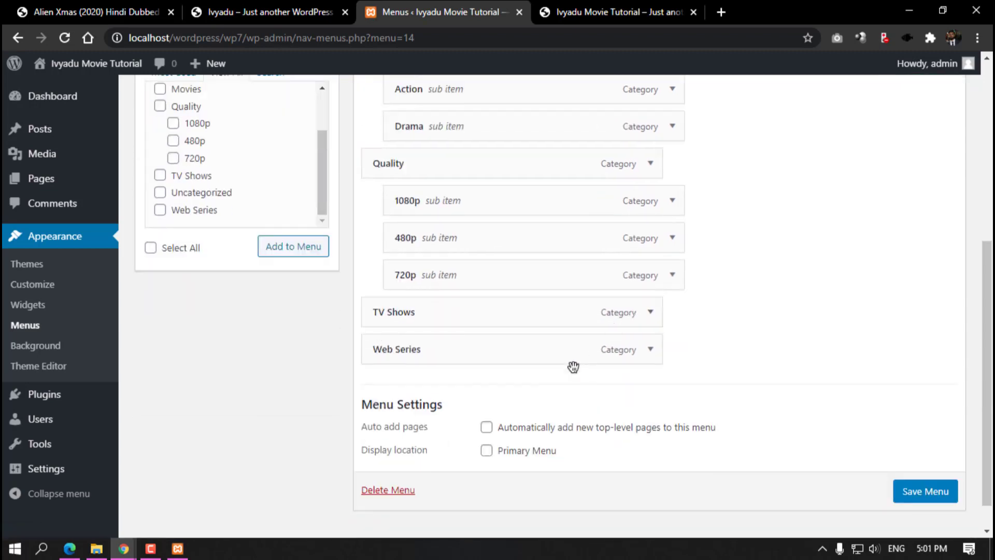
{"action": "scroll", "coordinate": [513, 414], "scroll_direction": "up", "scroll_amount": 3}
{"action": "left_click_drag", "start_coordinate": [457, 460], "coordinate": [450, 196]}
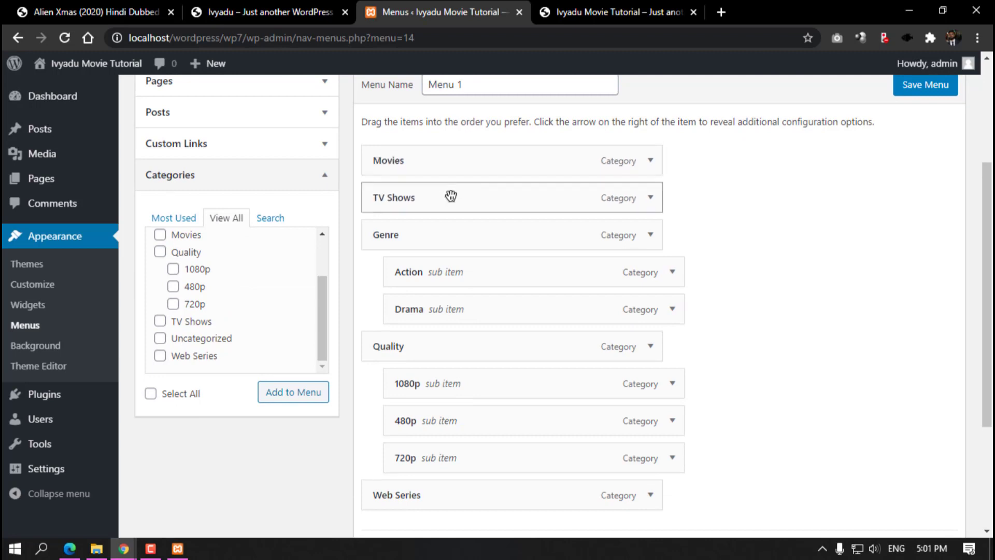
{"action": "left_click_drag", "start_coordinate": [428, 240], "coordinate": [418, 416]}
{"action": "left_click_drag", "start_coordinate": [412, 384], "coordinate": [442, 397]}
{"action": "left_click_drag", "start_coordinate": [404, 238], "coordinate": [410, 456]}
{"action": "left_click_drag", "start_coordinate": [386, 273], "coordinate": [401, 233]}
{"action": "left_click", "coordinate": [920, 85]}
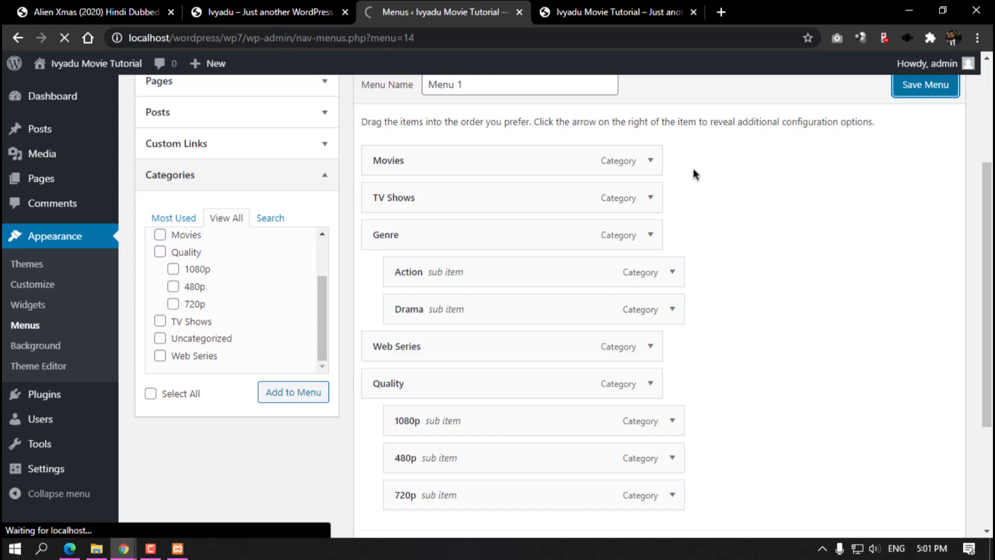
Step: Assign Menu 1 to the Primary Menu location, enable automatic adding of new top-level pages, and save the menu
{"action": "left_click", "coordinate": [590, 11]}
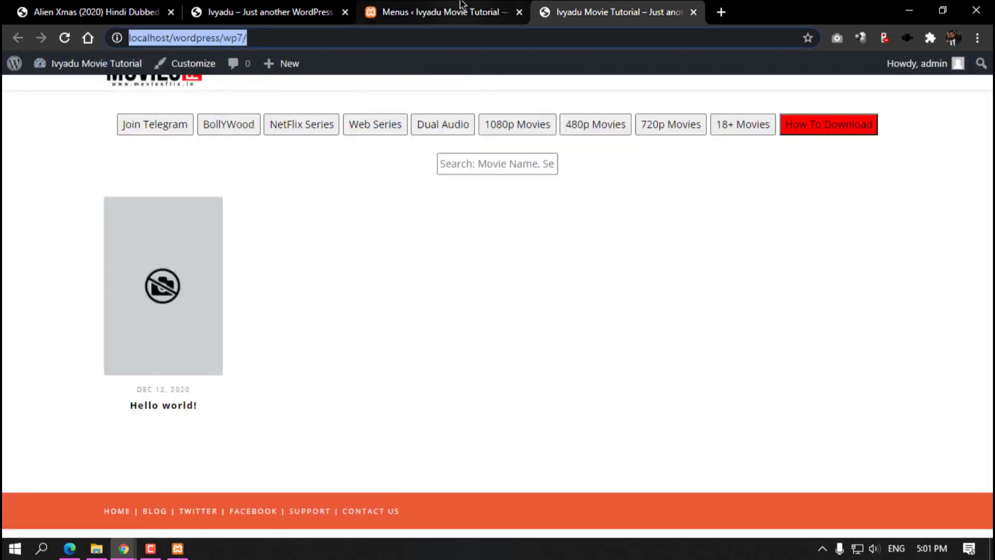
{"action": "left_click", "coordinate": [440, 12]}
{"action": "scroll", "coordinate": [461, 312], "scroll_direction": "down", "scroll_amount": 8}
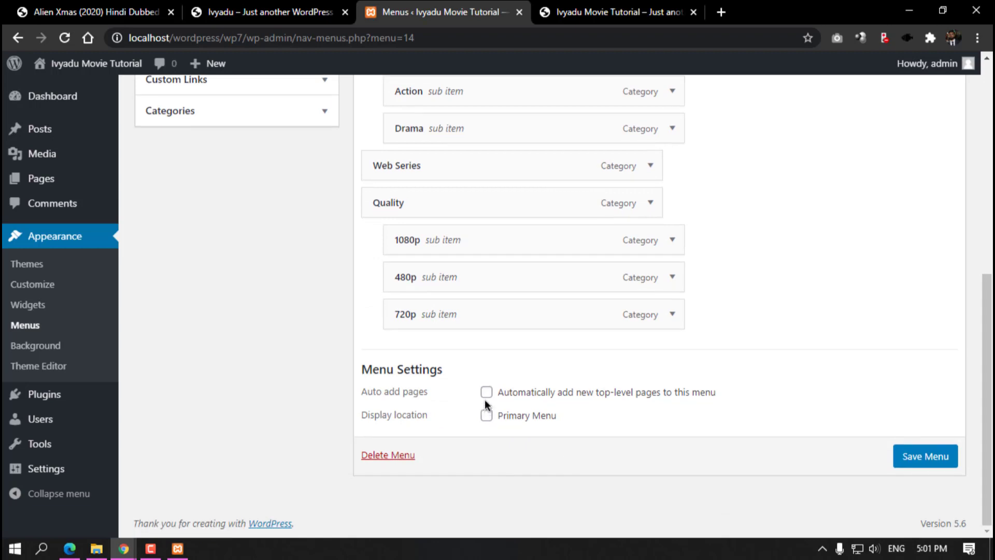
{"action": "left_click", "coordinate": [486, 415]}
{"action": "left_click", "coordinate": [485, 396]}
{"action": "left_click", "coordinate": [938, 466]}
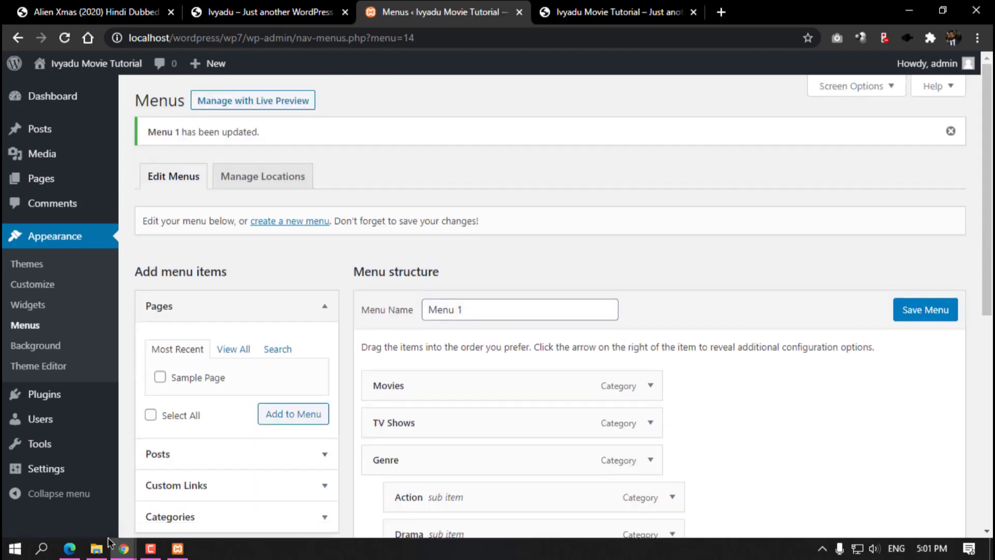
Step: Reload the site's front page in the incognito window and check the Genre and Quality dropdowns in its navigation
{"action": "left_click", "coordinate": [126, 547]}
{"action": "left_click", "coordinate": [246, 442]}
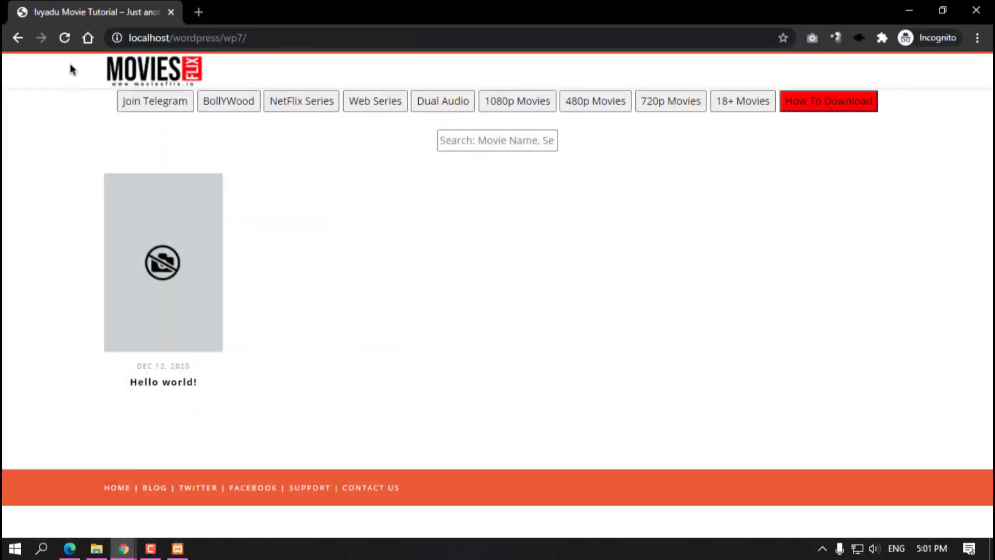
{"action": "left_click", "coordinate": [66, 41]}
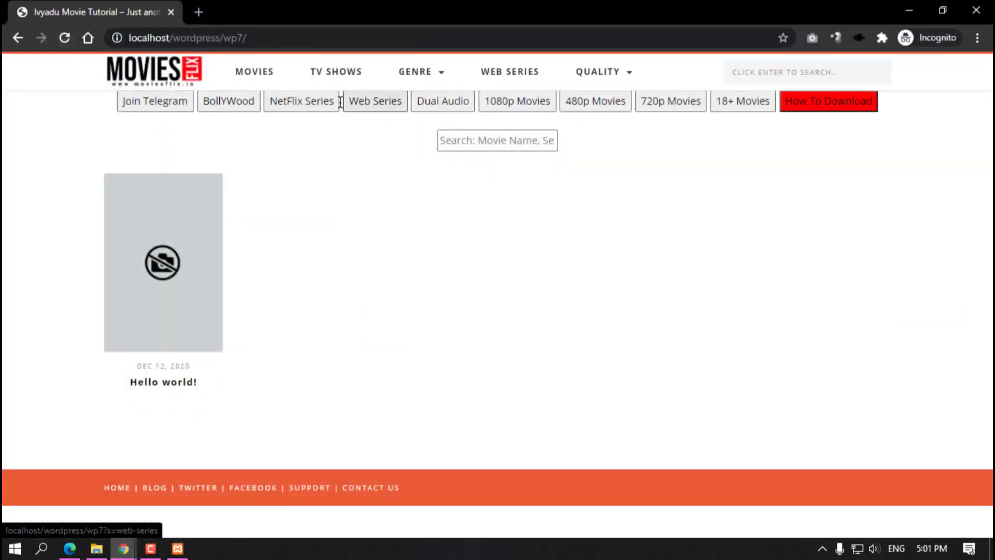
{"action": "left_click", "coordinate": [437, 75]}
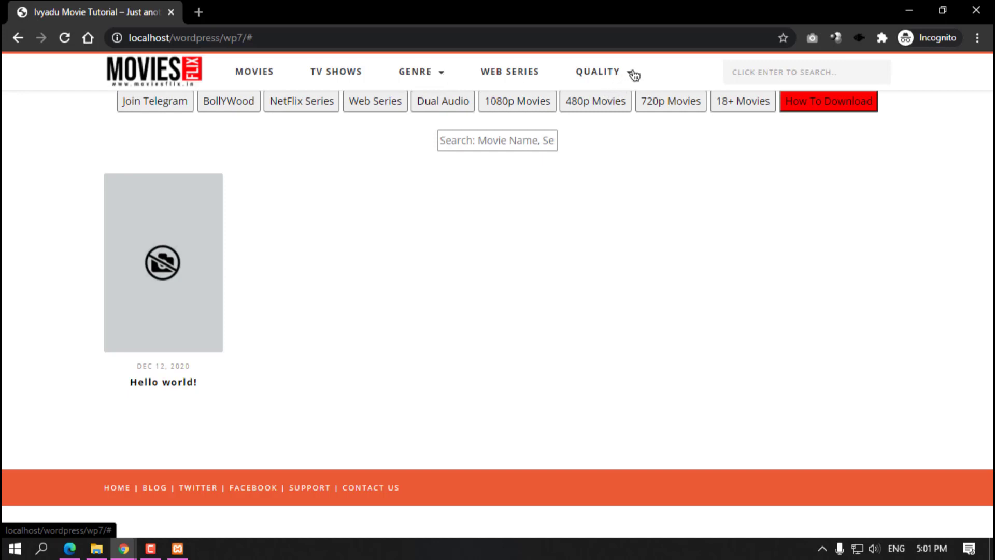
{"action": "left_click", "coordinate": [909, 10]}
{"action": "mouse_move", "coordinate": [123, 549]}
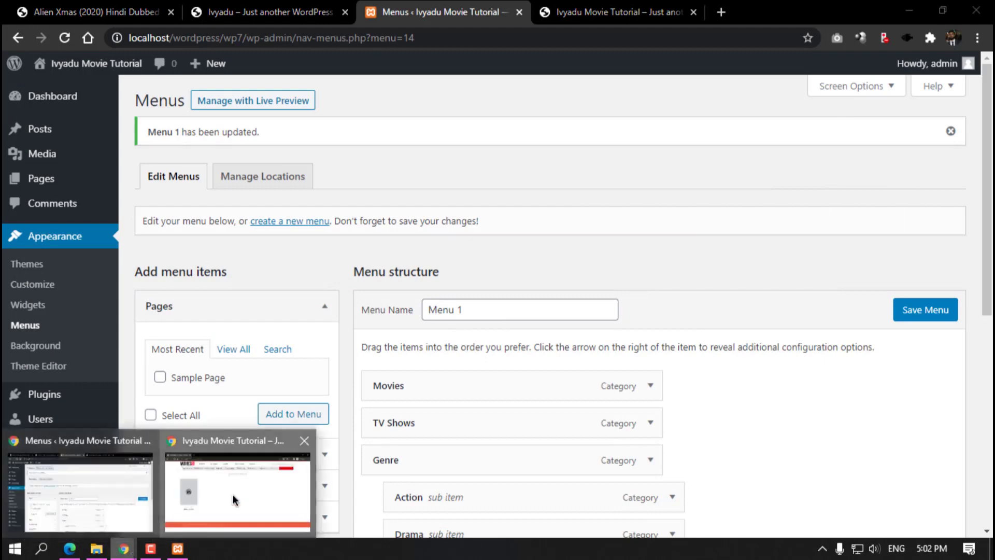
{"action": "left_click", "coordinate": [233, 492]}
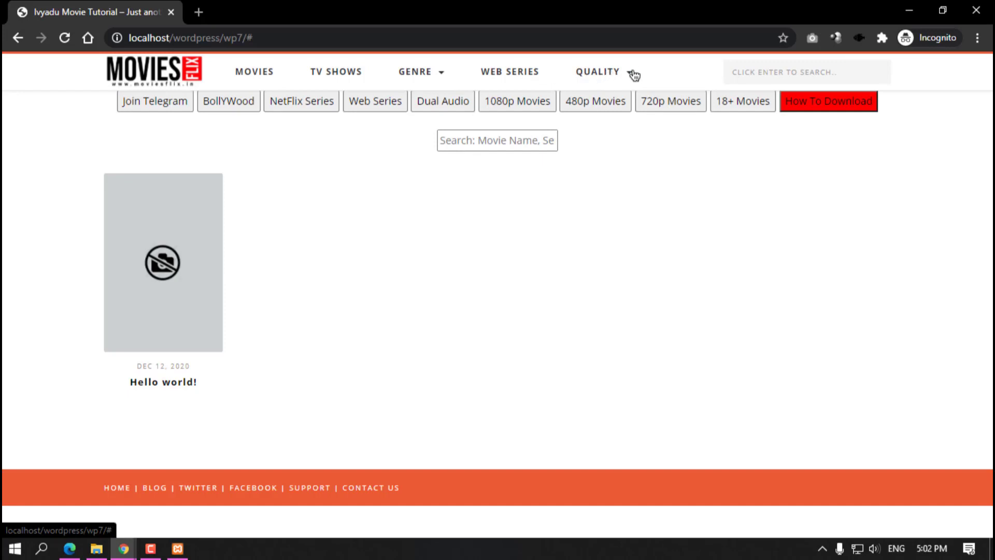
{"action": "left_click", "coordinate": [908, 10]}
Step: Review the Menu Settings of Menu 1 and reload the logged-in view of the site's front page
{"action": "scroll", "coordinate": [467, 390], "scroll_direction": "down", "scroll_amount": 7}
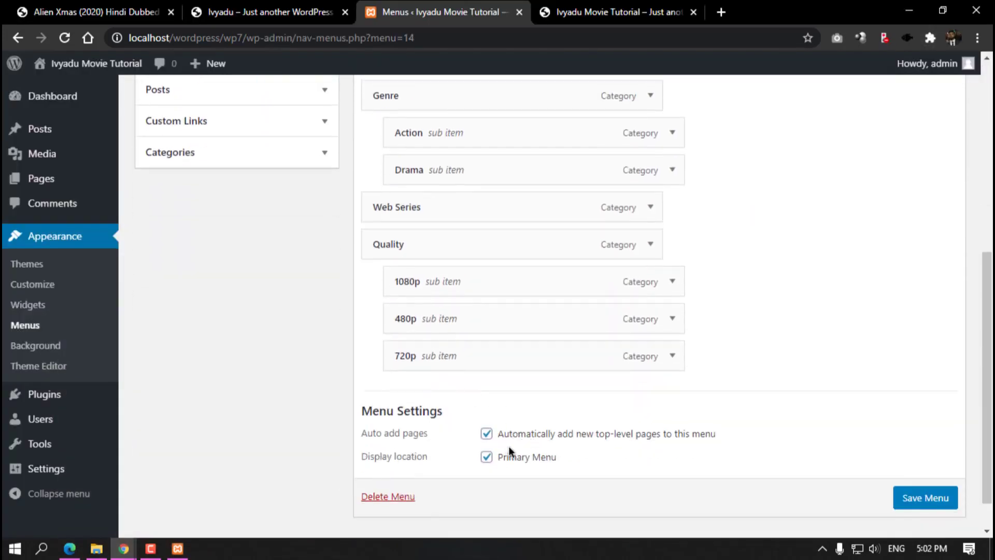
{"action": "scroll", "coordinate": [508, 445], "scroll_direction": "up", "scroll_amount": 8}
{"action": "left_click", "coordinate": [617, 11]}
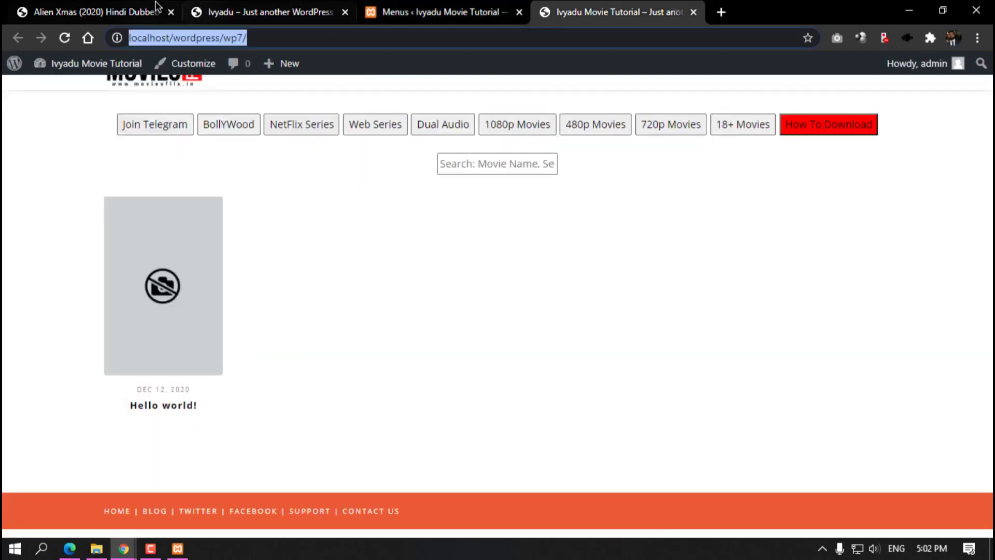
{"action": "left_click", "coordinate": [65, 41]}
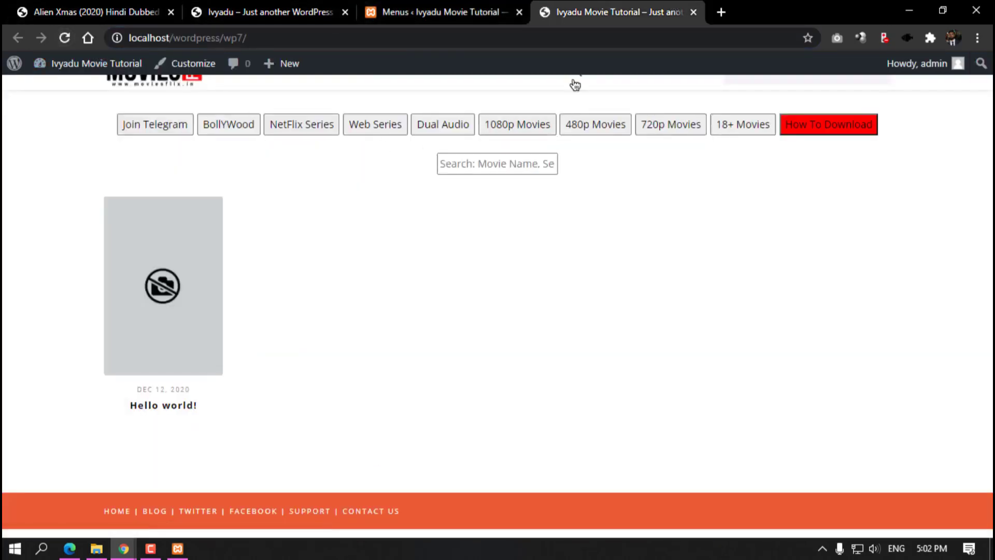
Step: Test the Genre and Web Series entries of the navigation menu on the site in the incognito window
{"action": "left_click", "coordinate": [123, 548]}
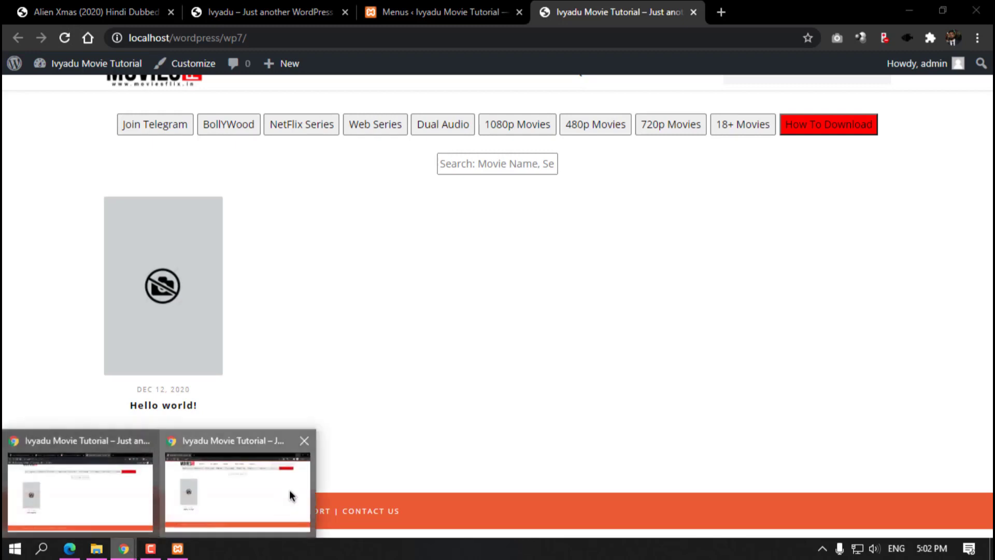
{"action": "left_click", "coordinate": [291, 494]}
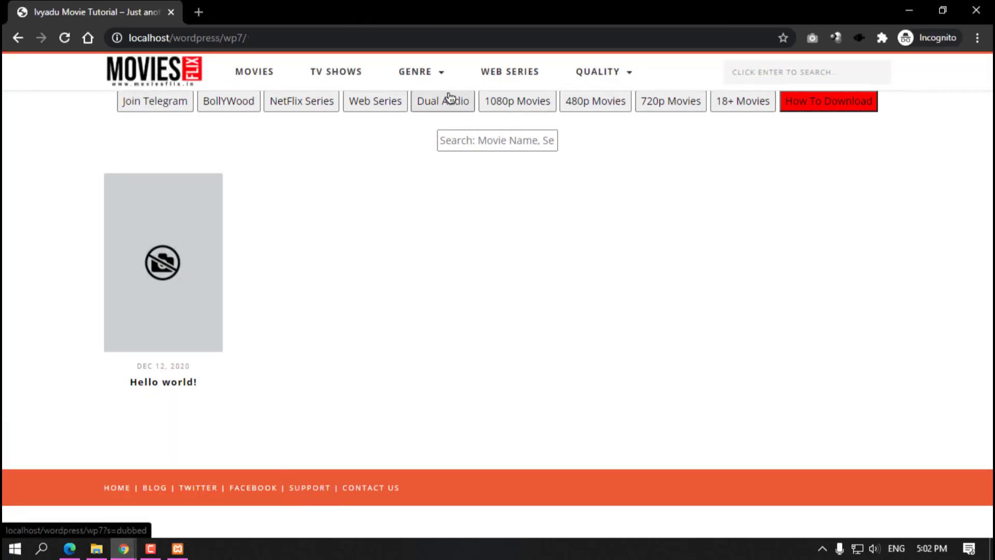
{"action": "left_click", "coordinate": [440, 75]}
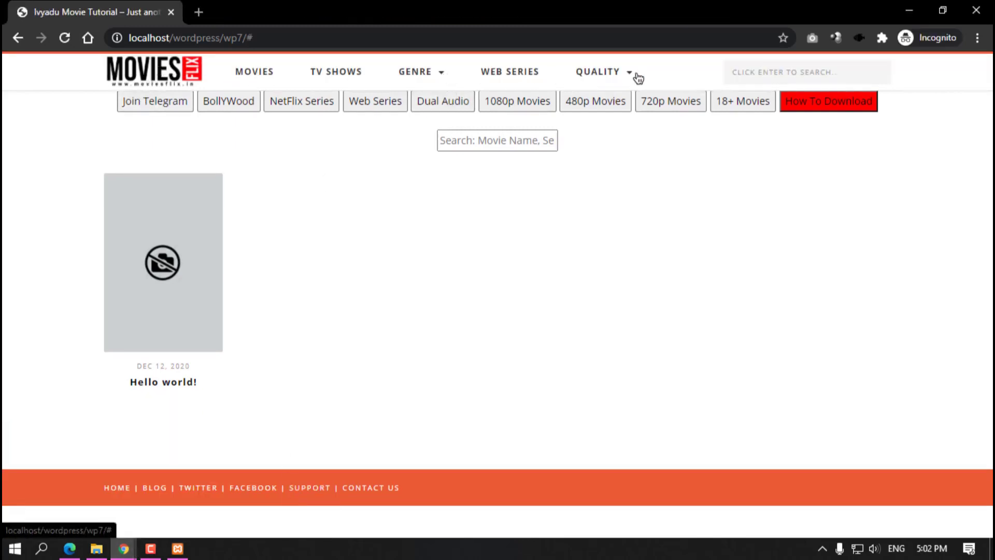
{"action": "left_click", "coordinate": [503, 73]}
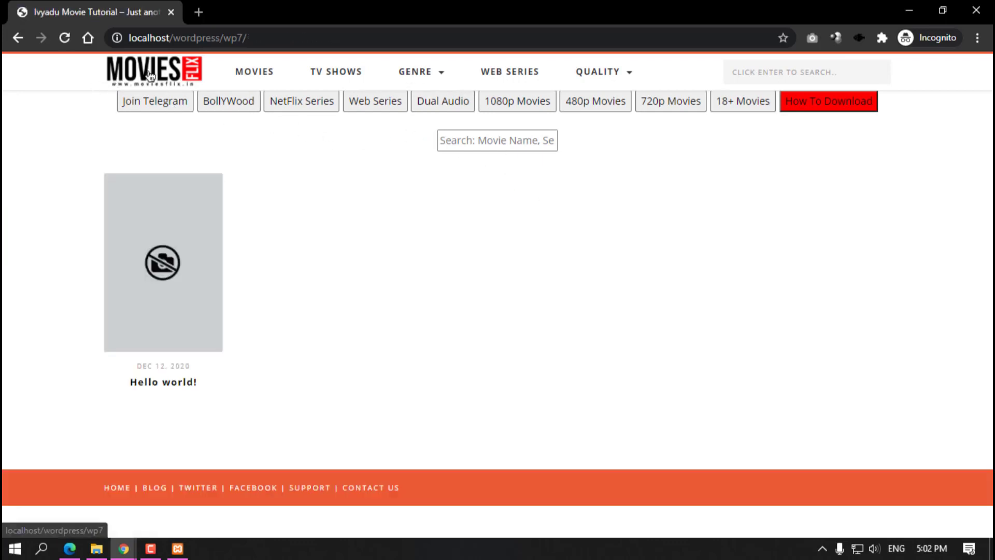
{"action": "left_click", "coordinate": [909, 10]}
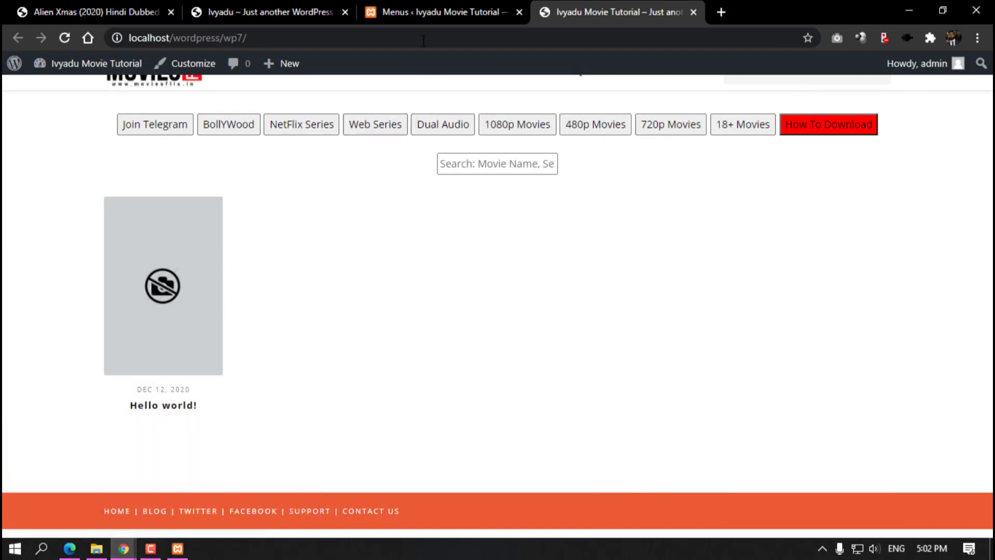
Step: Inspect the Genre item's details in Menu 1 and review the structure and settings of the menu
{"action": "left_click", "coordinate": [423, 13]}
{"action": "scroll", "coordinate": [414, 187], "scroll_direction": "down", "scroll_amount": 3}
{"action": "left_click", "coordinate": [651, 170]}
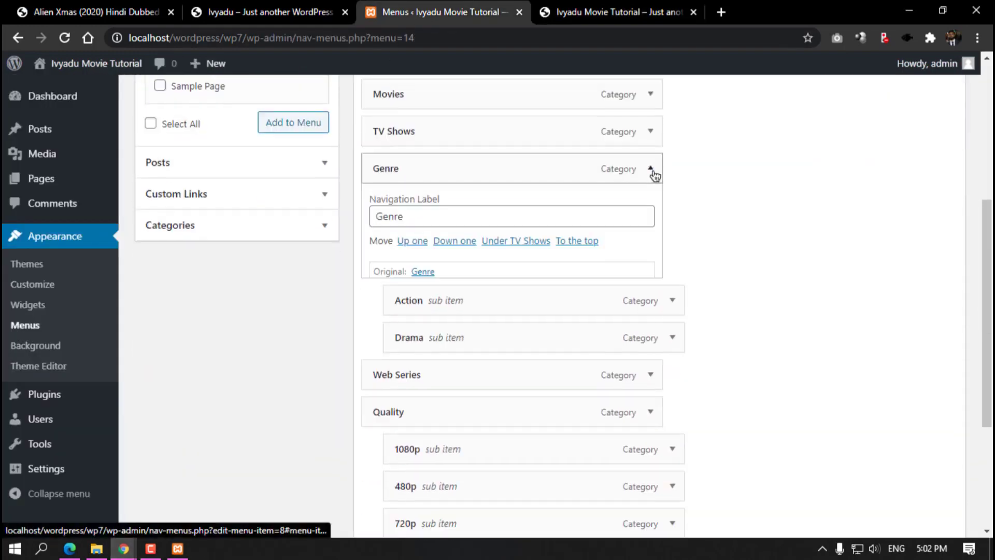
{"action": "left_click", "coordinate": [650, 171]}
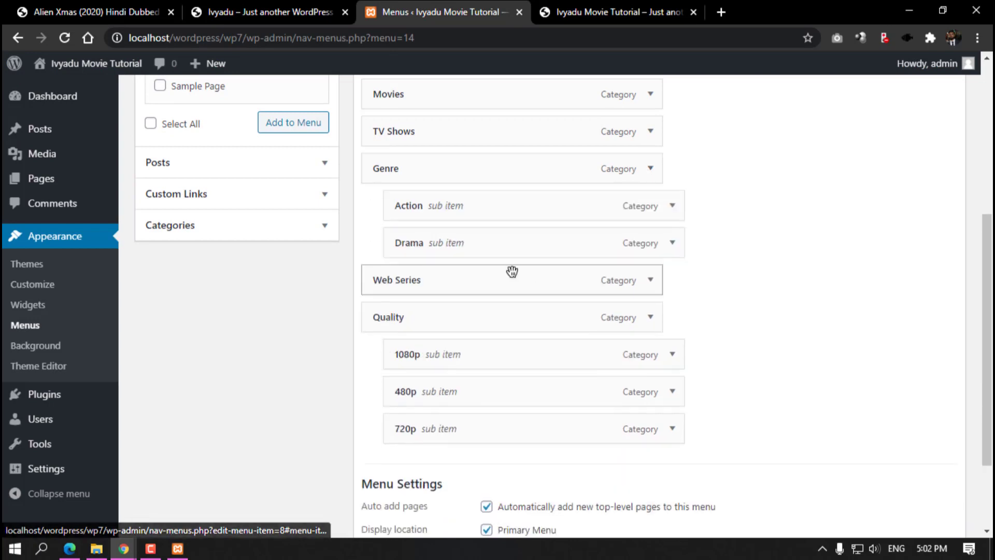
{"action": "scroll", "coordinate": [492, 336], "scroll_direction": "down", "scroll_amount": 3}
{"action": "scroll", "coordinate": [340, 318], "scroll_direction": "up", "scroll_amount": 1}
{"action": "scroll", "coordinate": [340, 324], "scroll_direction": "up", "scroll_amount": 5}
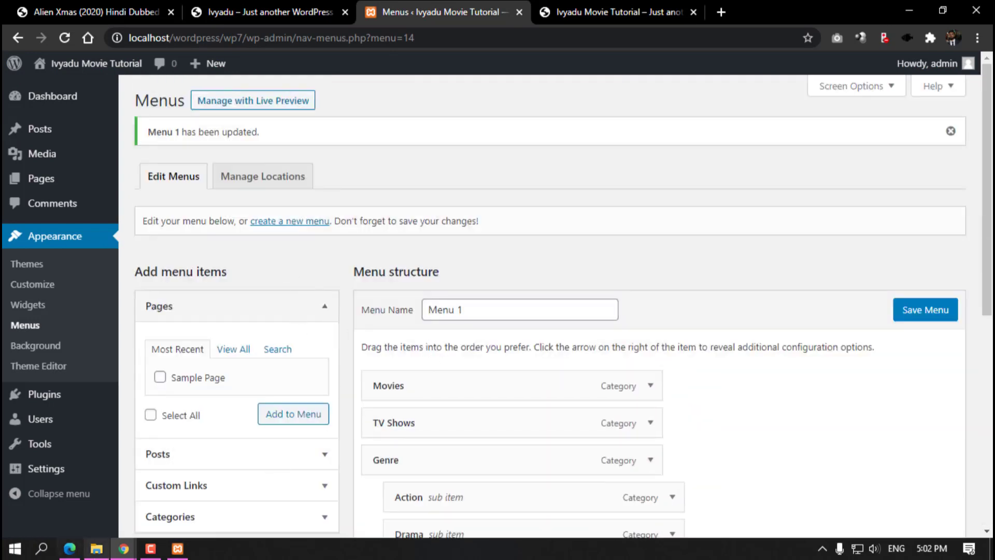
Step: Look at the header logo on the site's front page in the incognito window, then return to the Menus admin page
{"action": "mouse_move", "coordinate": [124, 548]}
{"action": "left_click", "coordinate": [244, 488]}
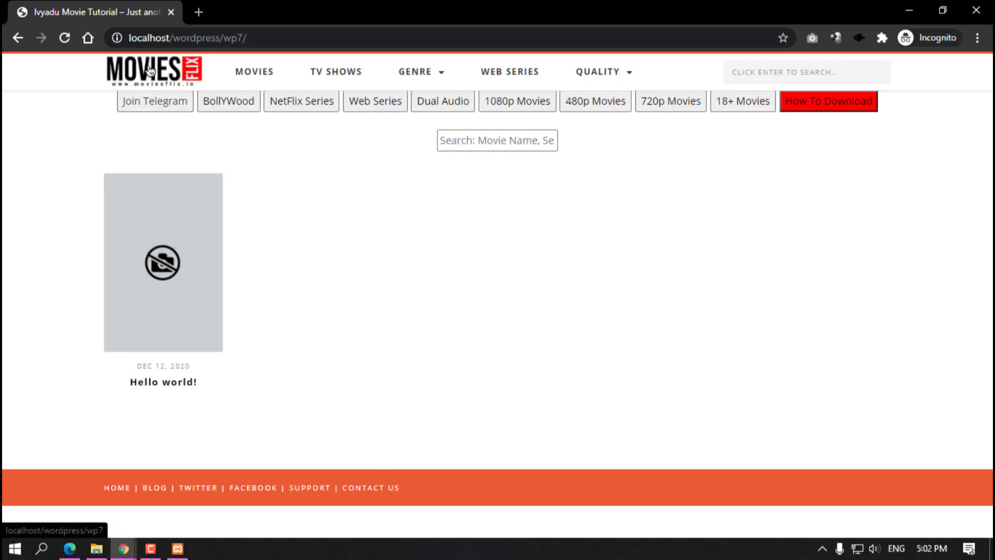
{"action": "left_click", "coordinate": [919, 13]}
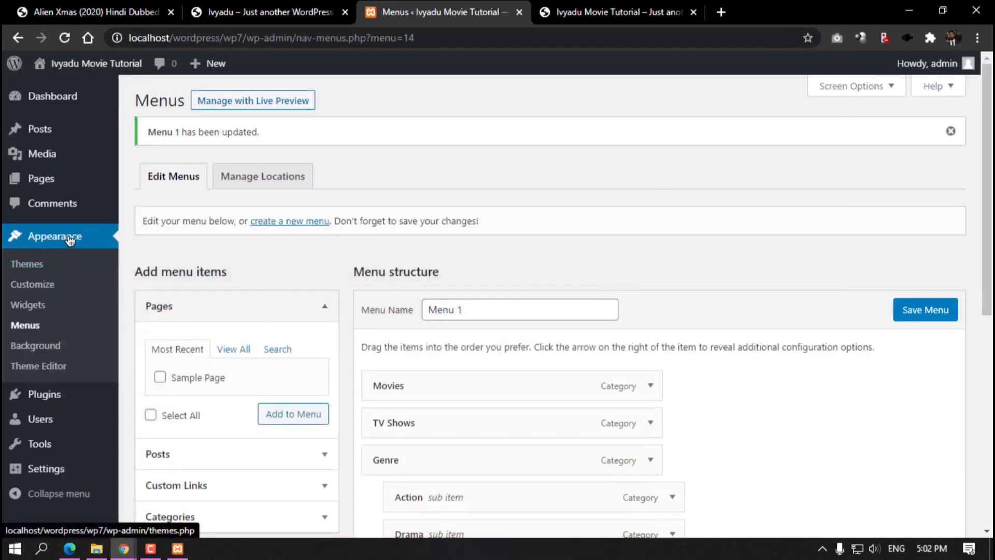
Step: Open the bikinwebsite_07 theme's menu.php file in the Theme Editor, acknowledging the direct-edit warning
{"action": "left_click", "coordinate": [41, 374]}
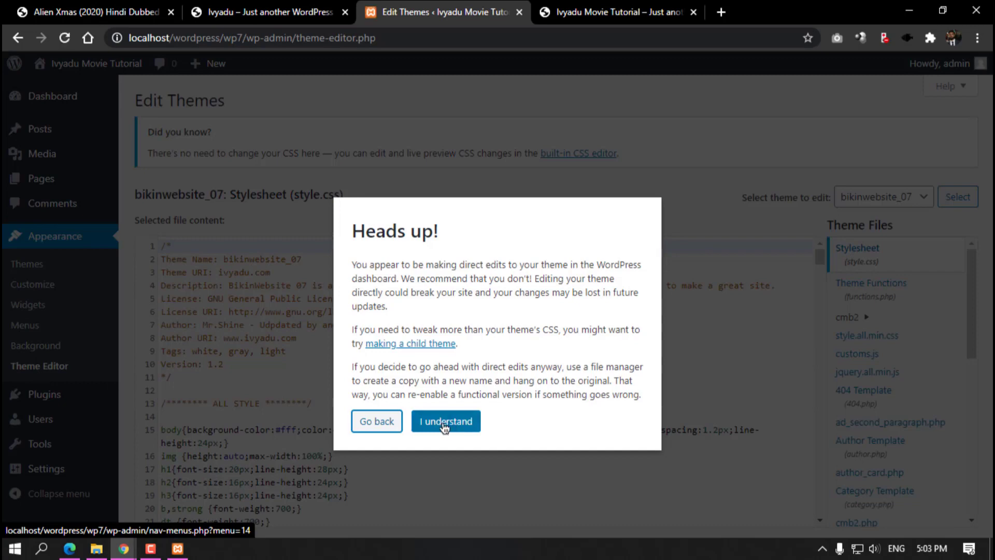
{"action": "left_click", "coordinate": [444, 426]}
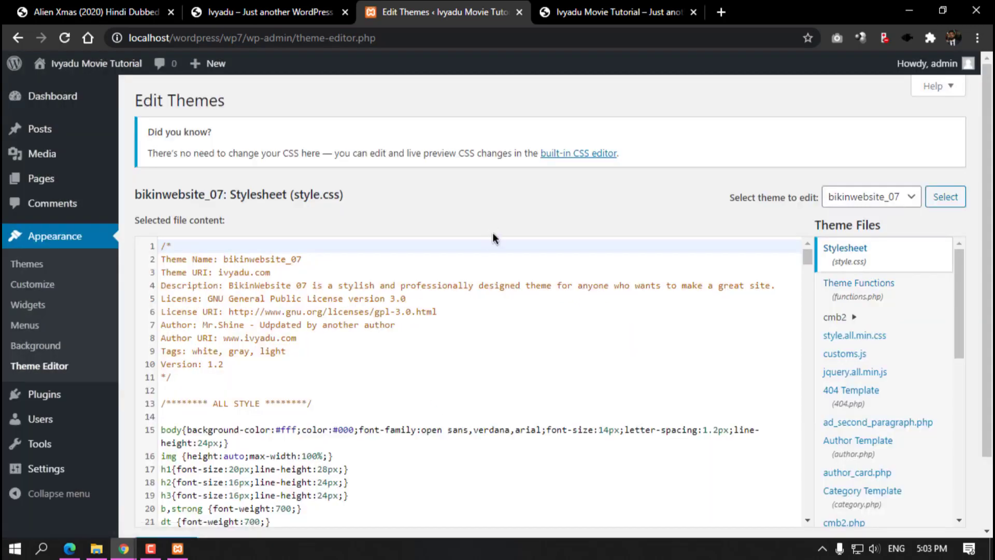
{"action": "left_click", "coordinate": [611, 11]}
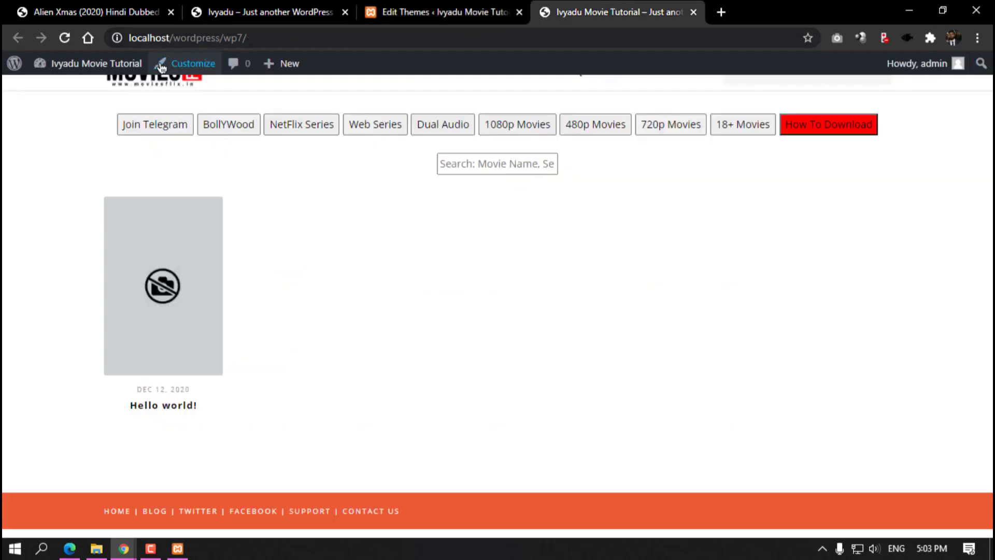
{"action": "left_click", "coordinate": [430, 11]}
{"action": "scroll", "coordinate": [825, 141], "scroll_direction": "down", "scroll_amount": 2}
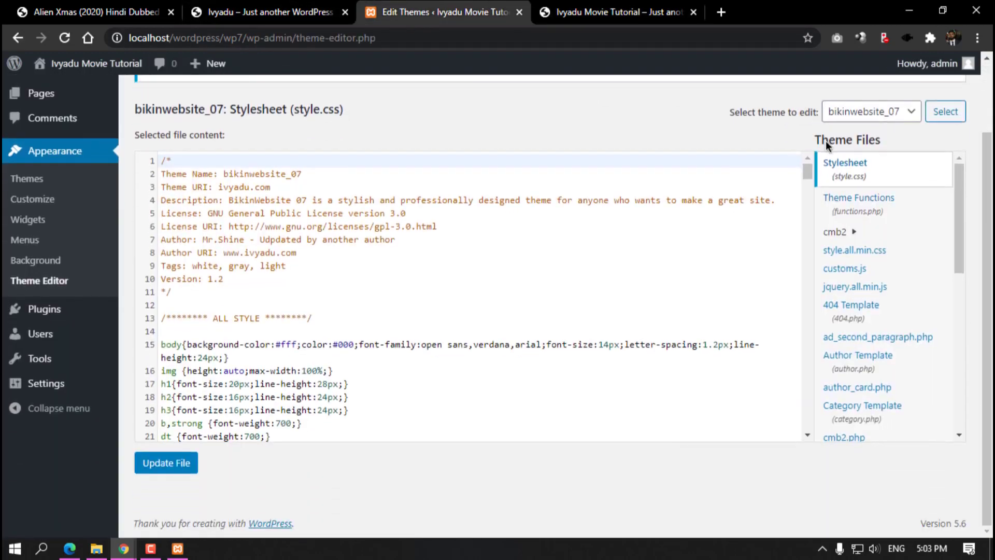
{"action": "scroll", "coordinate": [935, 284], "scroll_direction": "down", "scroll_amount": 2}
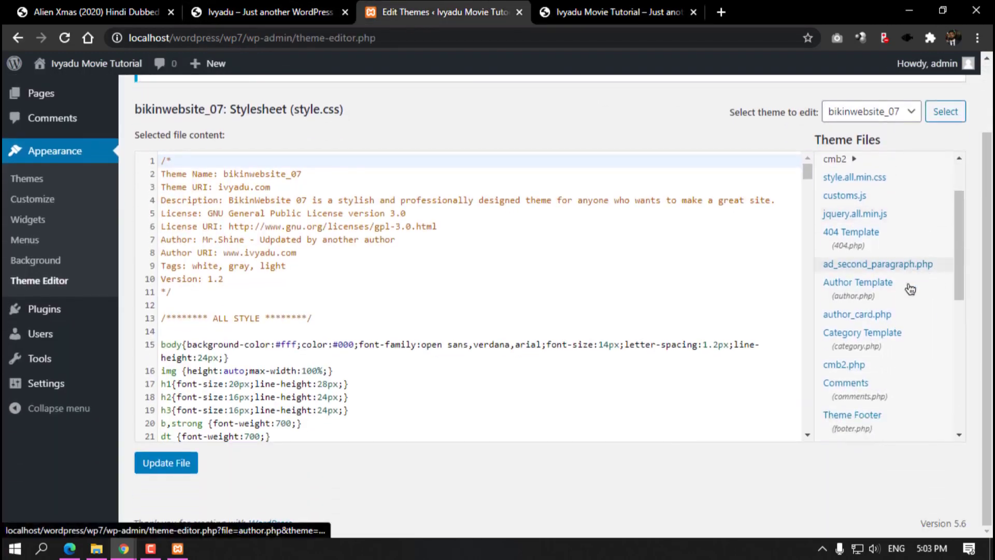
{"action": "scroll", "coordinate": [910, 287], "scroll_direction": "up", "scroll_amount": 2}
{"action": "scroll", "coordinate": [901, 285], "scroll_direction": "down", "scroll_amount": 6}
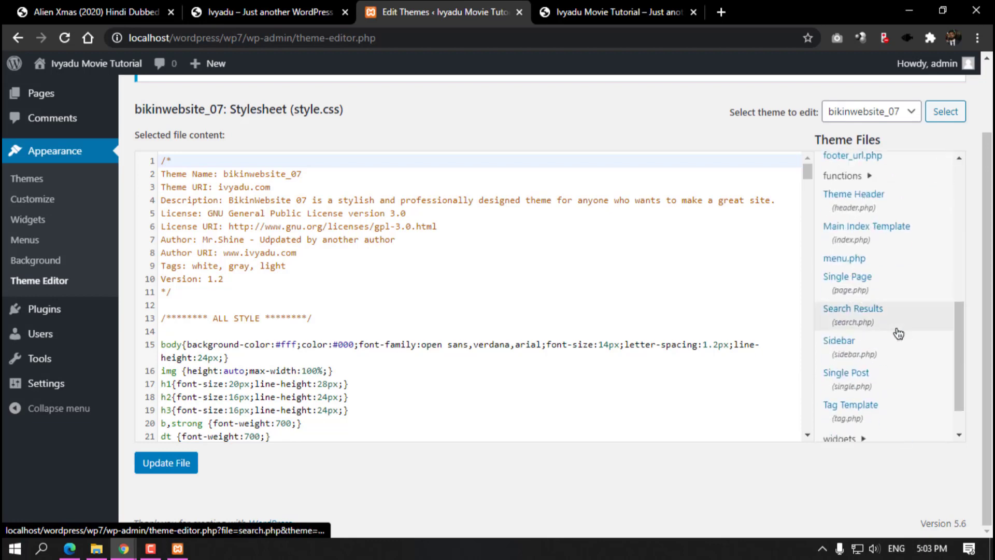
{"action": "left_click", "coordinate": [847, 257]}
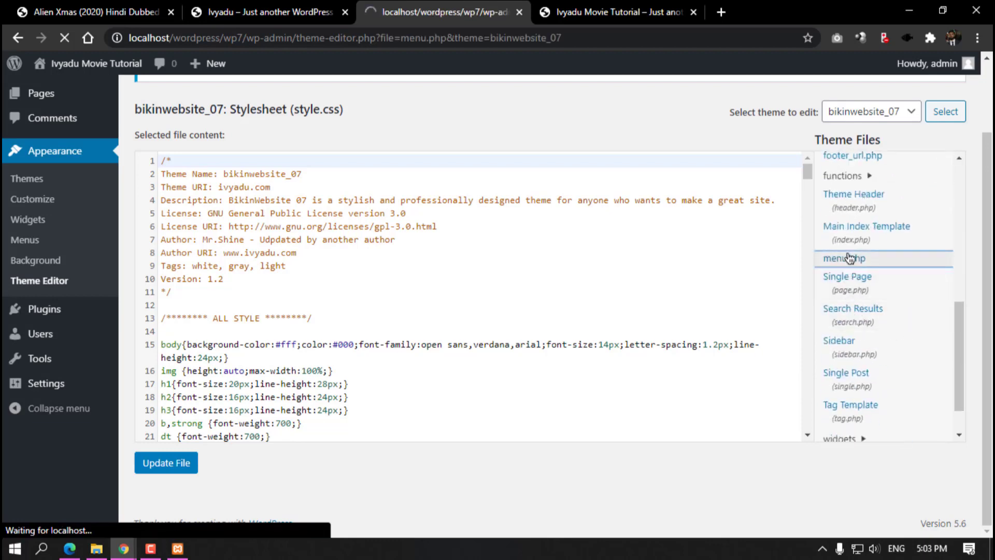
Step: Examine the logo block in menu.php, including its home link, image tag and image source URL
{"action": "scroll", "coordinate": [366, 368], "scroll_direction": "down", "scroll_amount": 1}
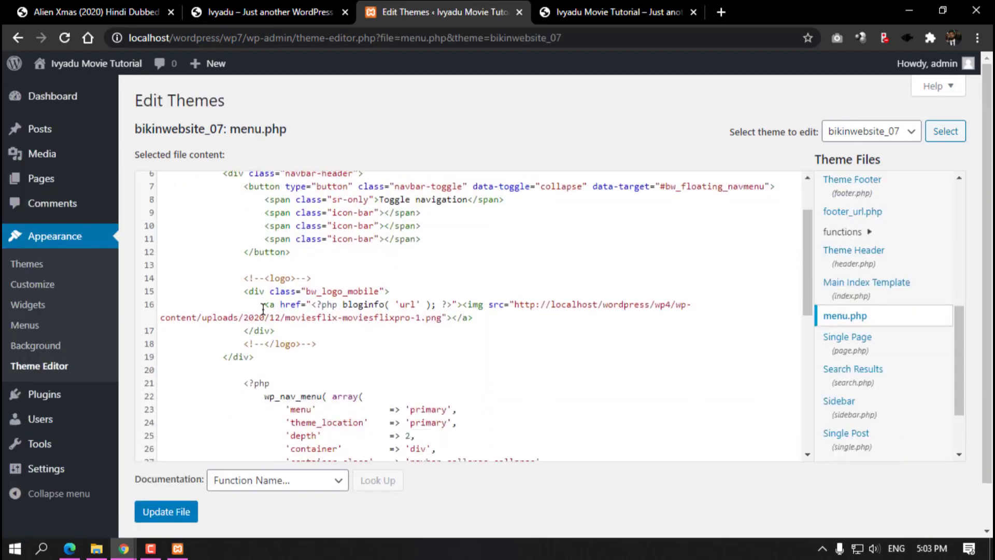
{"action": "left_click_drag", "start_coordinate": [265, 306], "coordinate": [462, 317]}
{"action": "left_click_drag", "start_coordinate": [246, 280], "coordinate": [330, 278]}
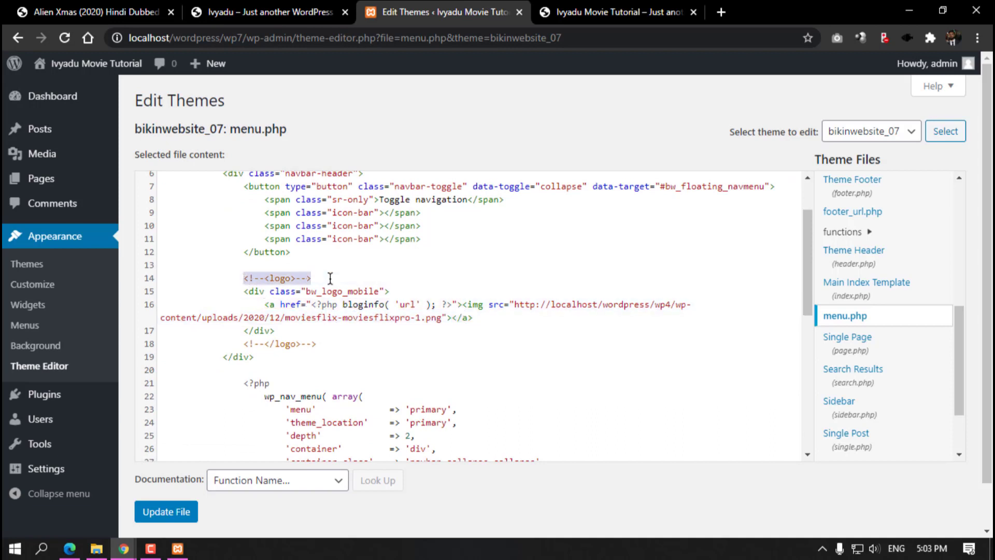
{"action": "left_click_drag", "start_coordinate": [264, 307], "coordinate": [444, 304]}
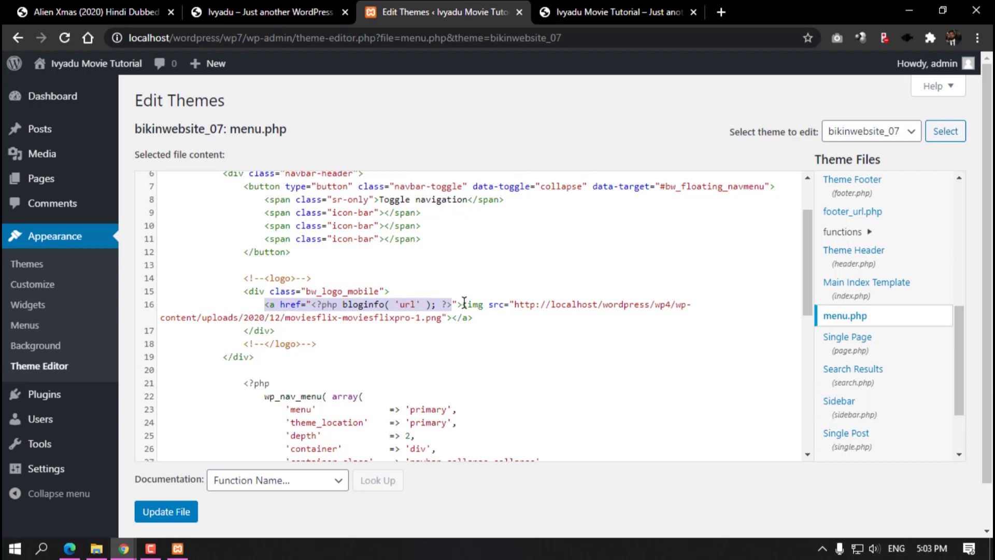
{"action": "left_click", "coordinate": [461, 305]}
{"action": "left_click_drag", "start_coordinate": [463, 305], "coordinate": [454, 315]}
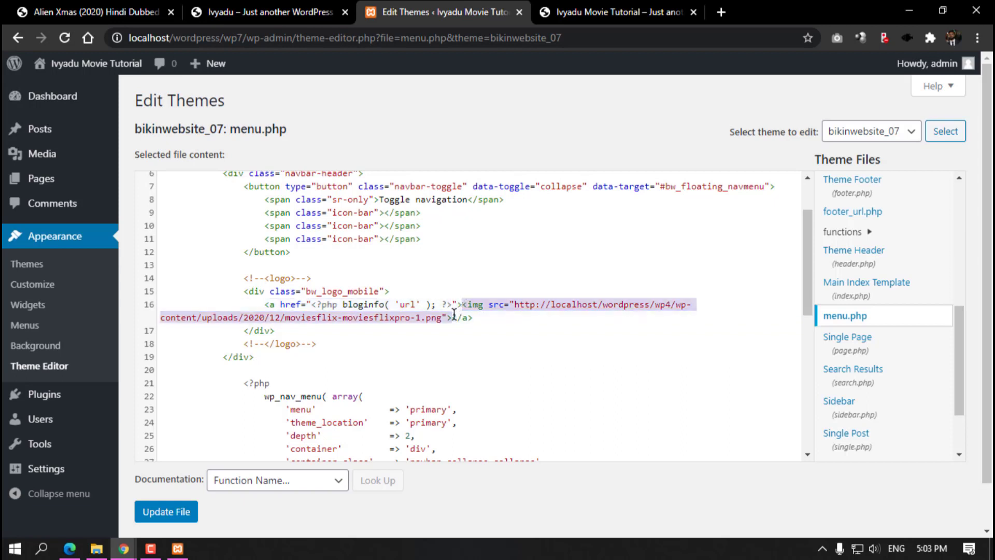
{"action": "left_click", "coordinate": [503, 310]}
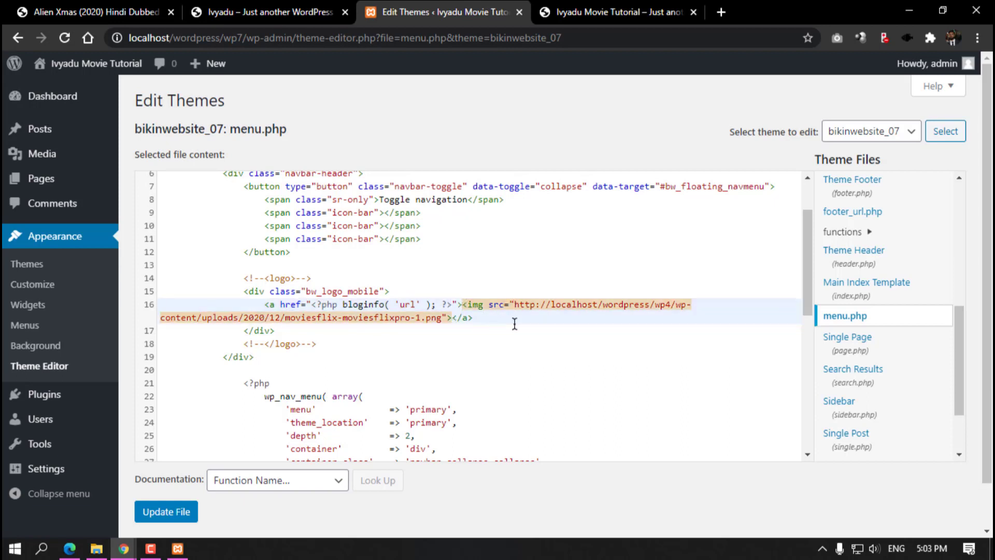
{"action": "left_click_drag", "start_coordinate": [513, 306], "coordinate": [440, 321]}
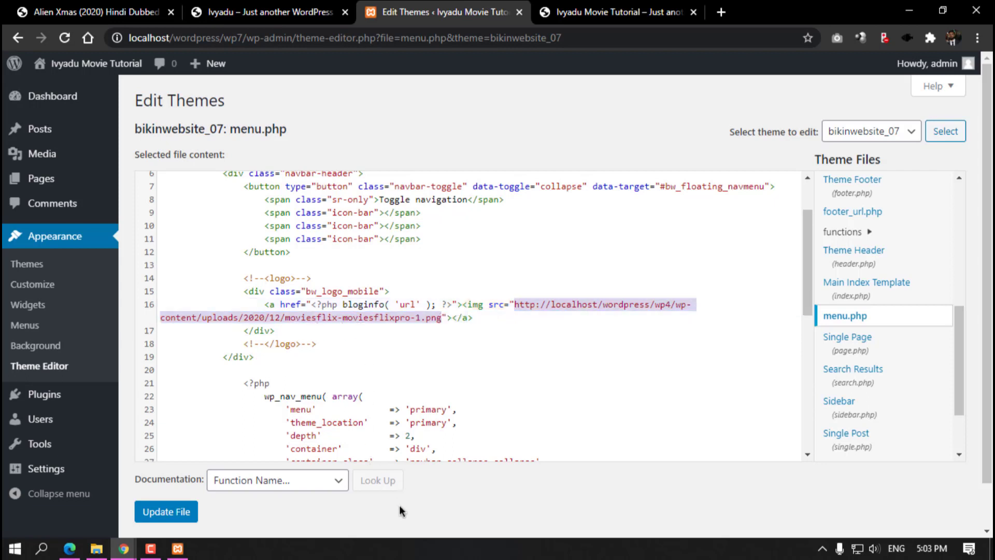
{"action": "left_click", "coordinate": [170, 316]}
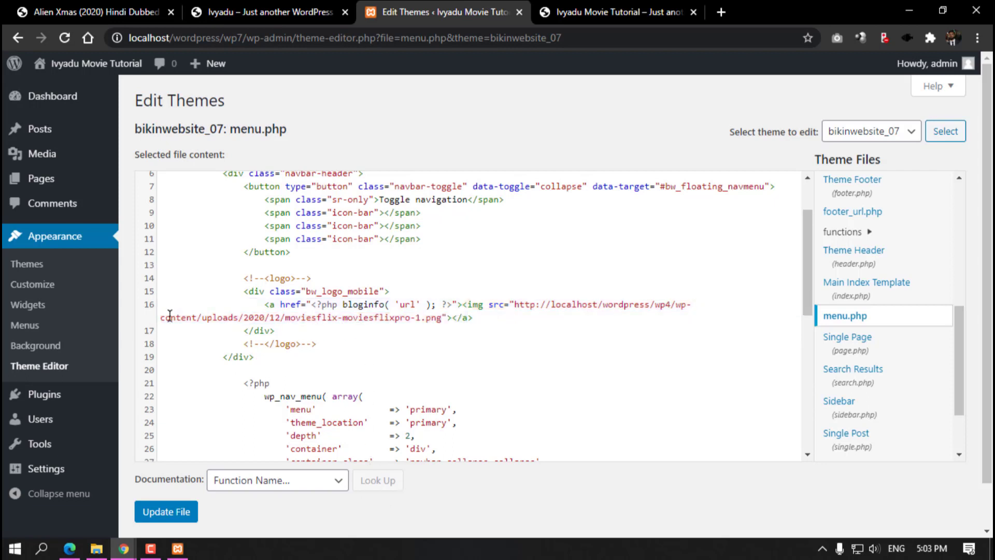
Step: Start a new upload in the Media Library and bring up the file chooser
{"action": "left_click", "coordinate": [49, 156]}
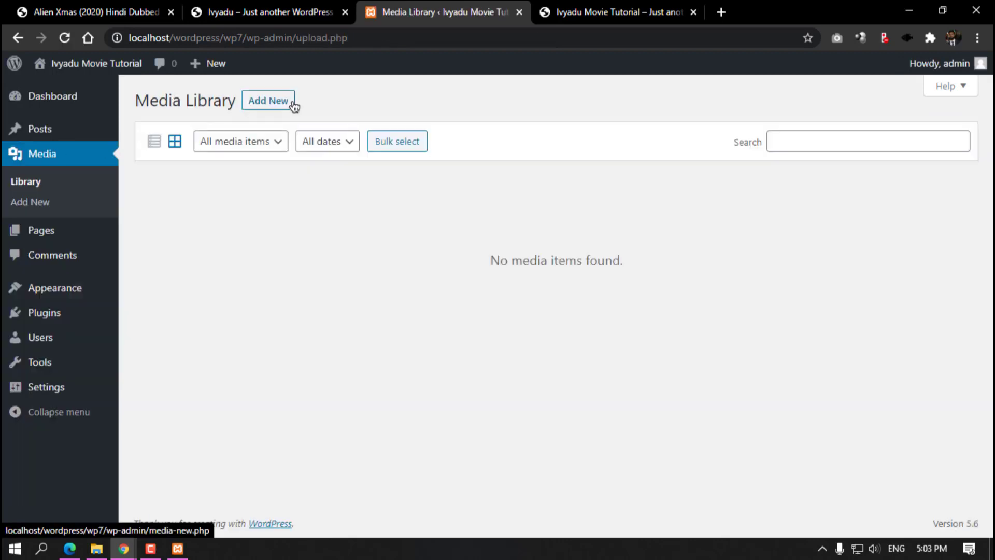
{"action": "left_click", "coordinate": [288, 100]}
{"action": "left_click", "coordinate": [544, 210]}
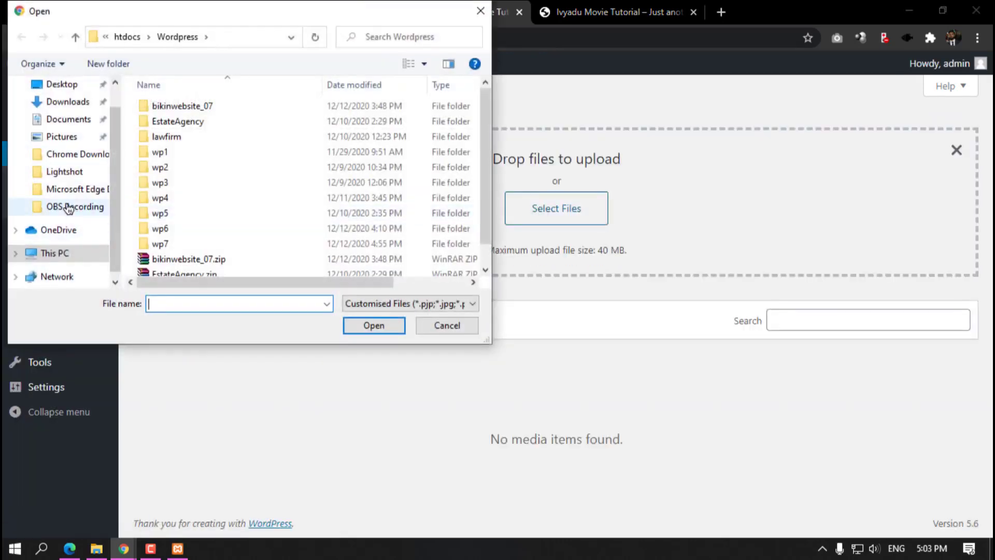
Step: Upload the MoviesFlix logo image moviesflix-moviesflixpro-1.png from the Chrome Downloads folder to the Media Library
{"action": "left_click", "coordinate": [67, 154]}
{"action": "scroll", "coordinate": [332, 233], "scroll_direction": "down", "scroll_amount": 10}
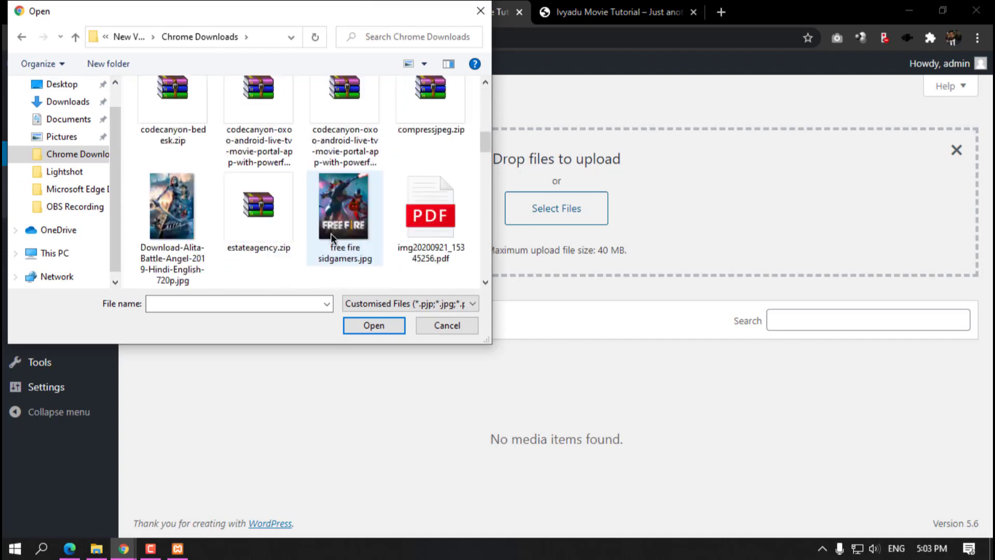
{"action": "scroll", "coordinate": [330, 232], "scroll_direction": "up", "scroll_amount": 2}
{"action": "scroll", "coordinate": [330, 231], "scroll_direction": "up", "scroll_amount": 5}
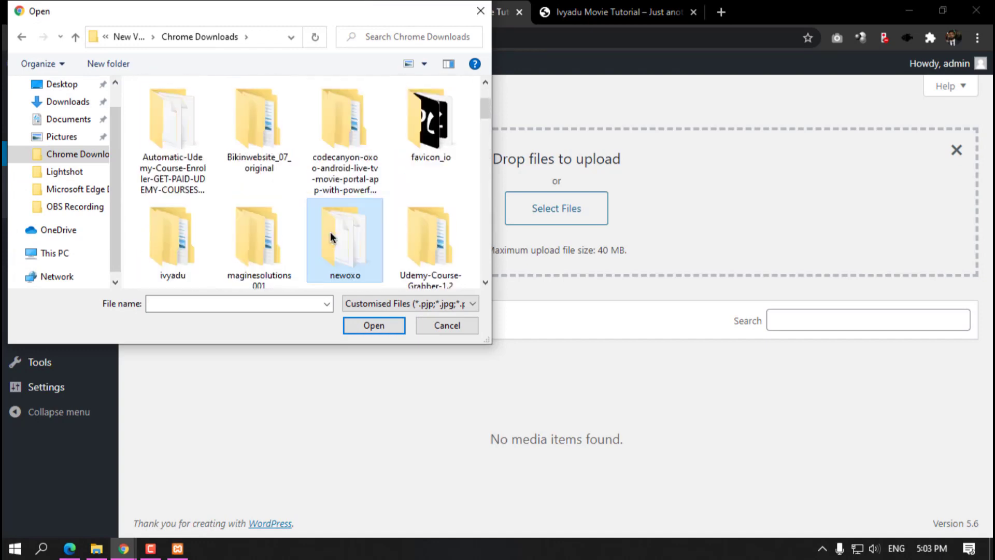
{"action": "scroll", "coordinate": [330, 231], "scroll_direction": "down", "scroll_amount": 8}
{"action": "scroll", "coordinate": [330, 232], "scroll_direction": "down", "scroll_amount": 5}
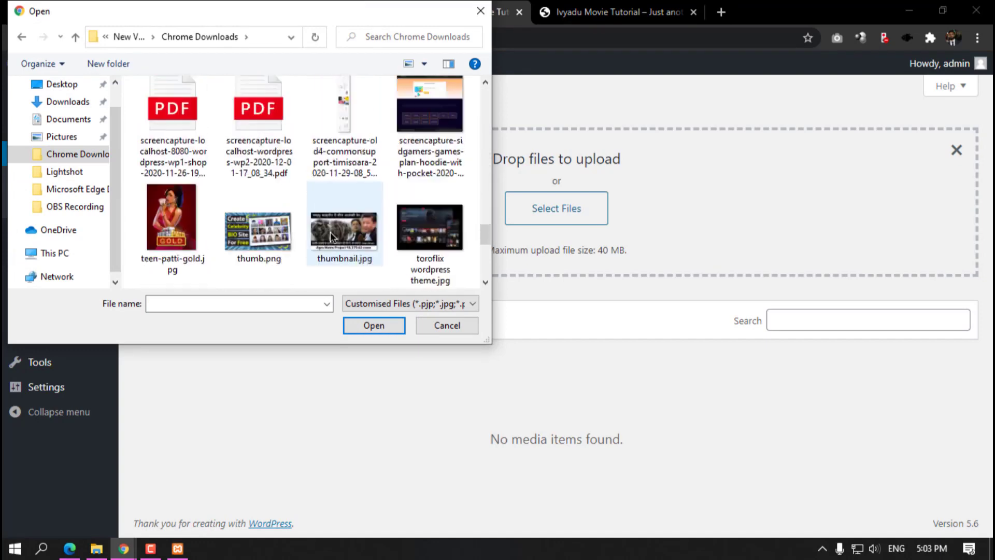
{"action": "scroll", "coordinate": [331, 232], "scroll_direction": "down", "scroll_amount": 5}
{"action": "scroll", "coordinate": [330, 231], "scroll_direction": "up", "scroll_amount": 2}
{"action": "scroll", "coordinate": [330, 231], "scroll_direction": "up", "scroll_amount": 5}
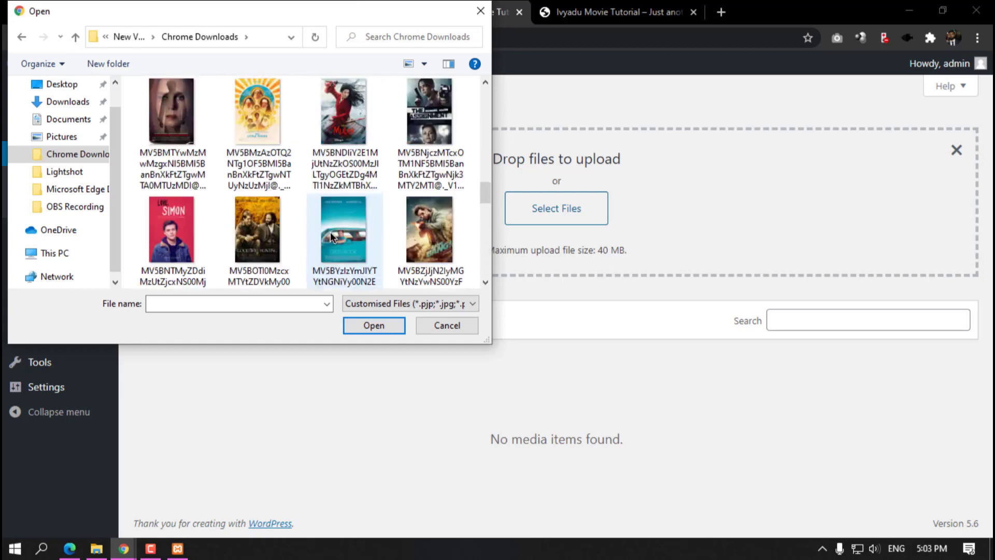
{"action": "scroll", "coordinate": [330, 232], "scroll_direction": "down", "scroll_amount": 2}
{"action": "left_click", "coordinate": [167, 257]}
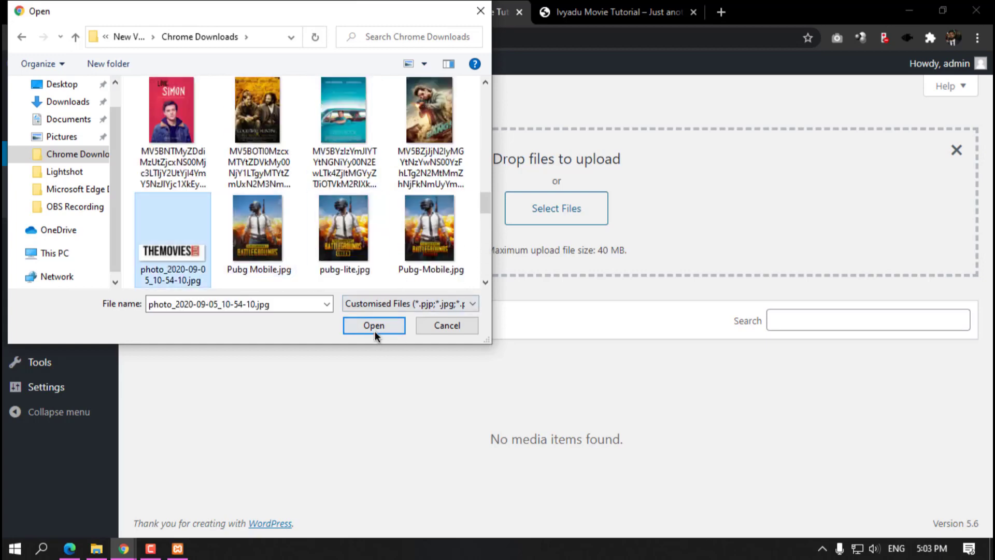
{"action": "scroll", "coordinate": [316, 236], "scroll_direction": "down", "scroll_amount": 6}
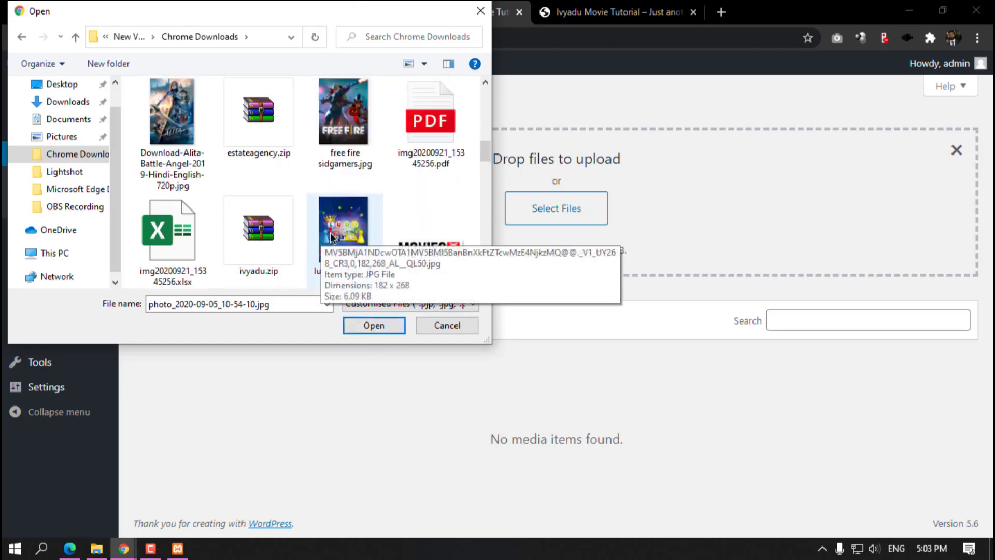
{"action": "left_click", "coordinate": [430, 228]}
{"action": "left_click", "coordinate": [374, 325]}
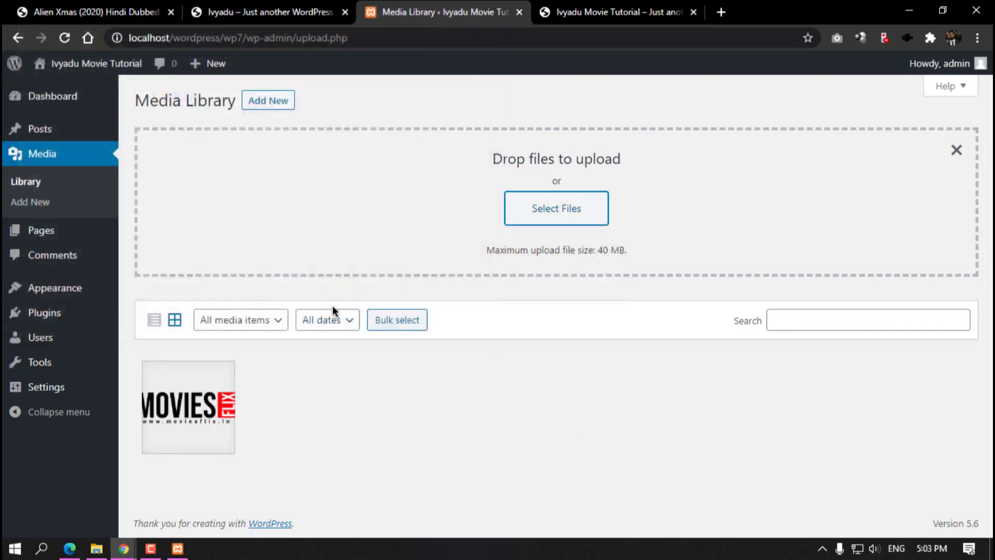
Step: Copy the uploaded MoviesFlix logo's file URL from its attachment details, then close the details
{"action": "left_click", "coordinate": [188, 407]}
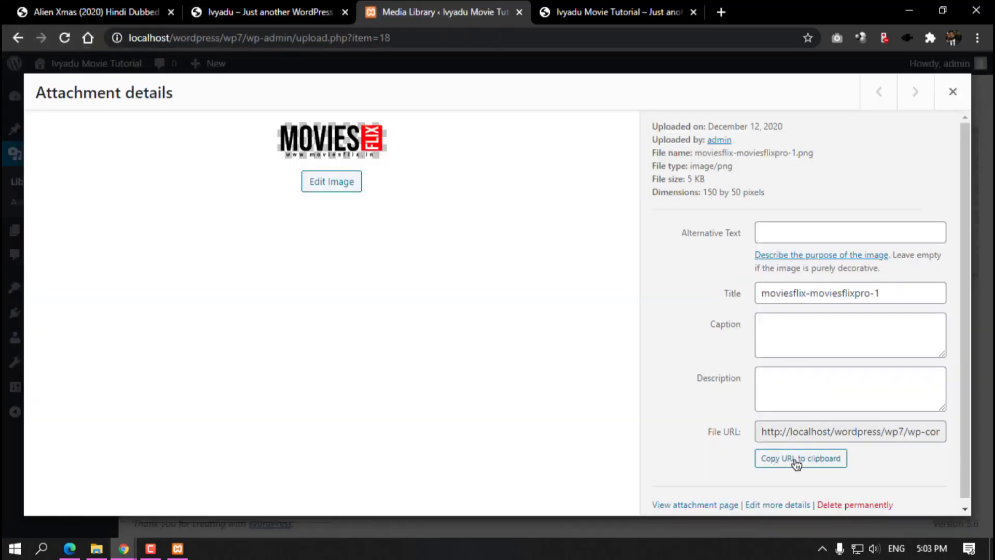
{"action": "left_click", "coordinate": [796, 462]}
{"action": "left_click", "coordinate": [952, 91]}
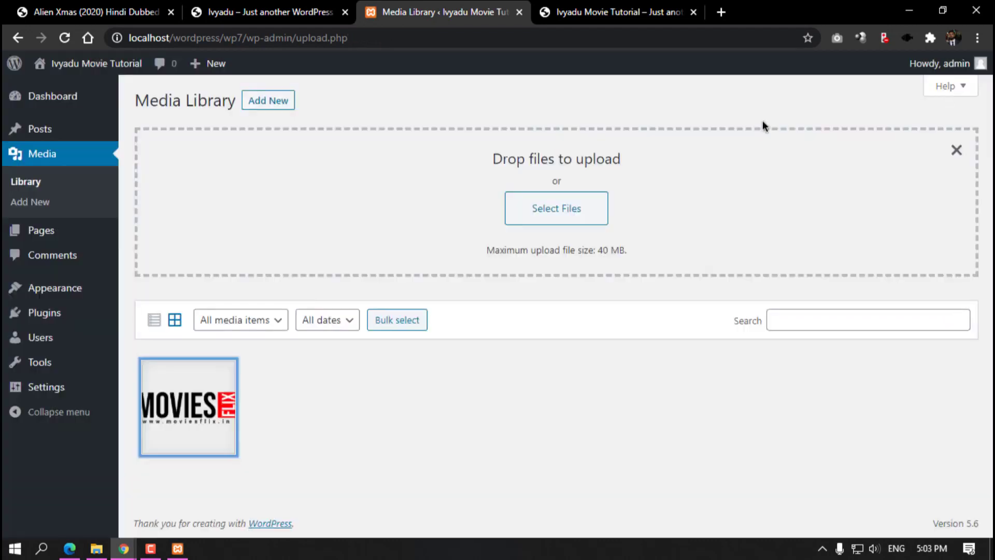
Step: Reopen the bikinwebsite_07 theme's menu.php file in the Theme Editor
{"action": "mouse_move", "coordinate": [73, 288]}
{"action": "left_click", "coordinate": [161, 393]}
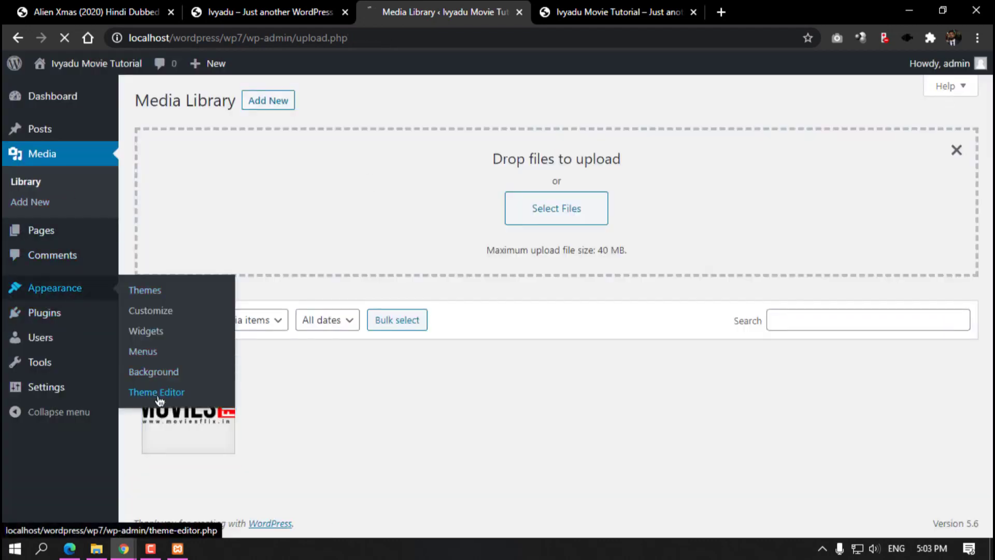
{"action": "scroll", "coordinate": [501, 327], "scroll_direction": "down", "scroll_amount": 2}
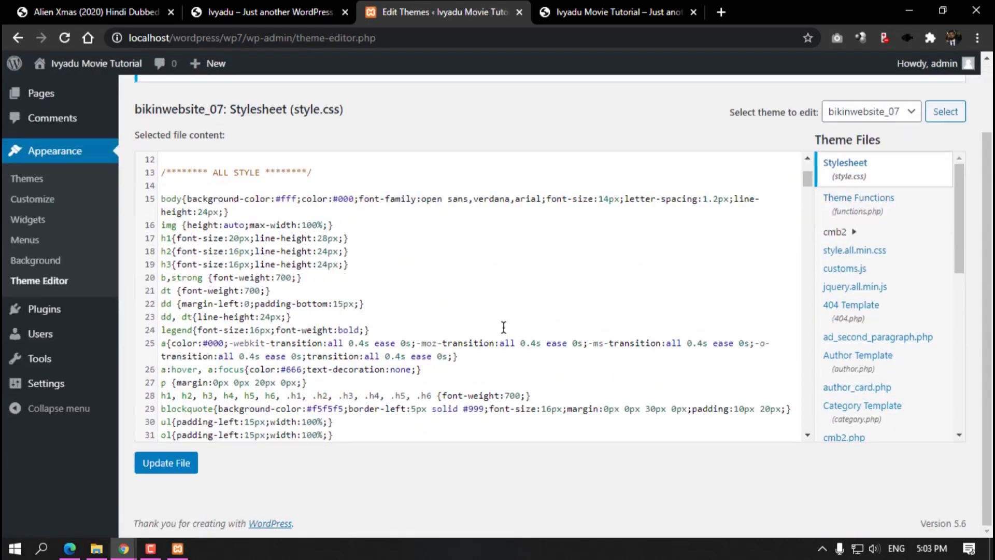
{"action": "scroll", "coordinate": [868, 280], "scroll_direction": "down", "scroll_amount": 6}
{"action": "scroll", "coordinate": [871, 305], "scroll_direction": "down", "scroll_amount": 1}
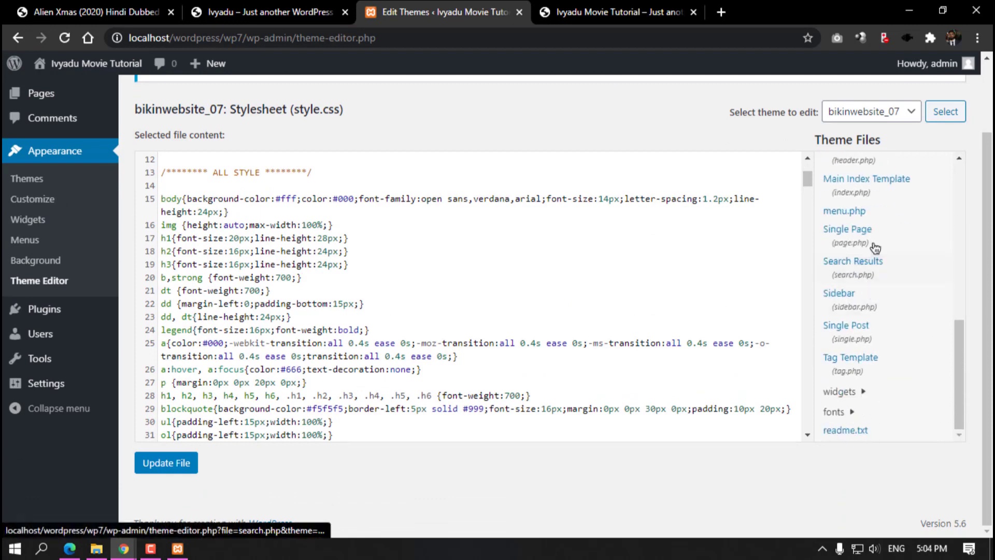
{"action": "left_click", "coordinate": [872, 212]}
Step: Replace the logo image source in menu.php with the copied wp7 URL of moviesflix-moviesflixpro-1.png and save the file
{"action": "scroll", "coordinate": [402, 315], "scroll_direction": "down", "scroll_amount": 3}
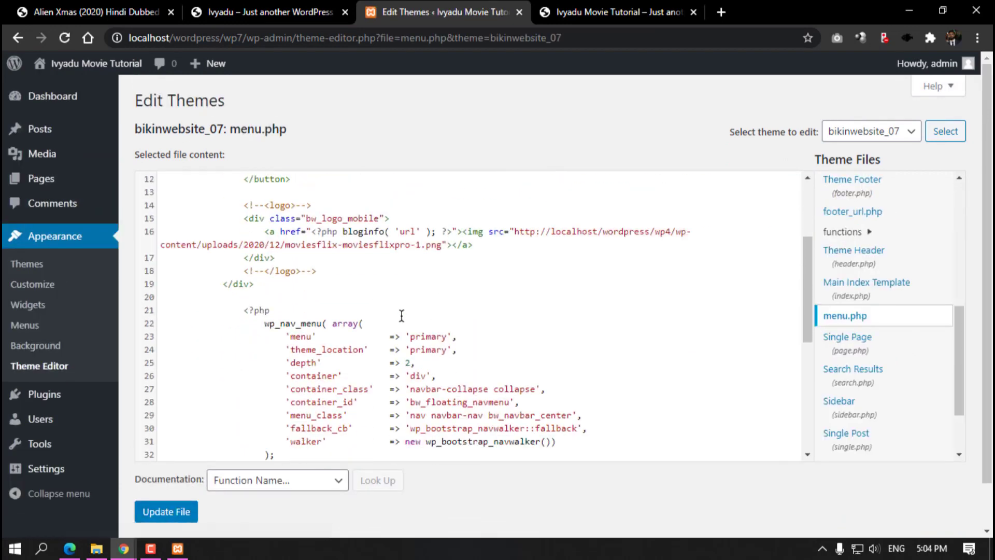
{"action": "left_click_drag", "start_coordinate": [486, 228], "coordinate": [509, 229]}
{"action": "left_click", "coordinate": [512, 231]}
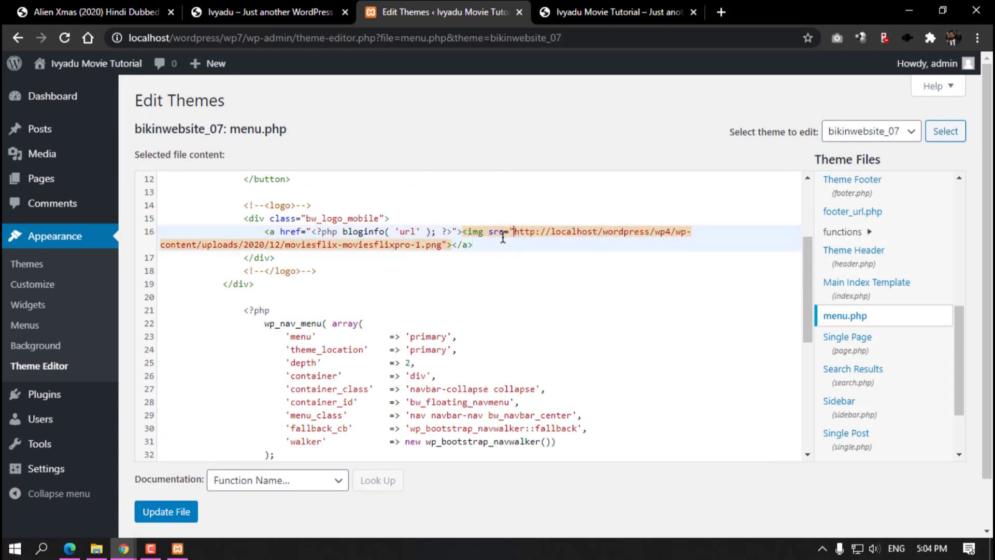
{"action": "left_click_drag", "start_coordinate": [513, 231], "coordinate": [443, 243]}
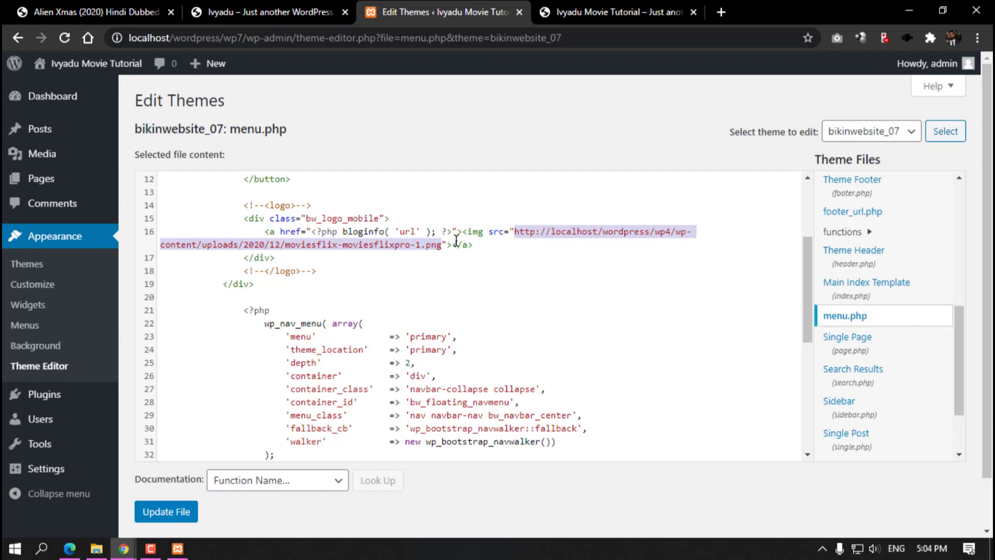
{"action": "key", "text": "ctrl+v"}
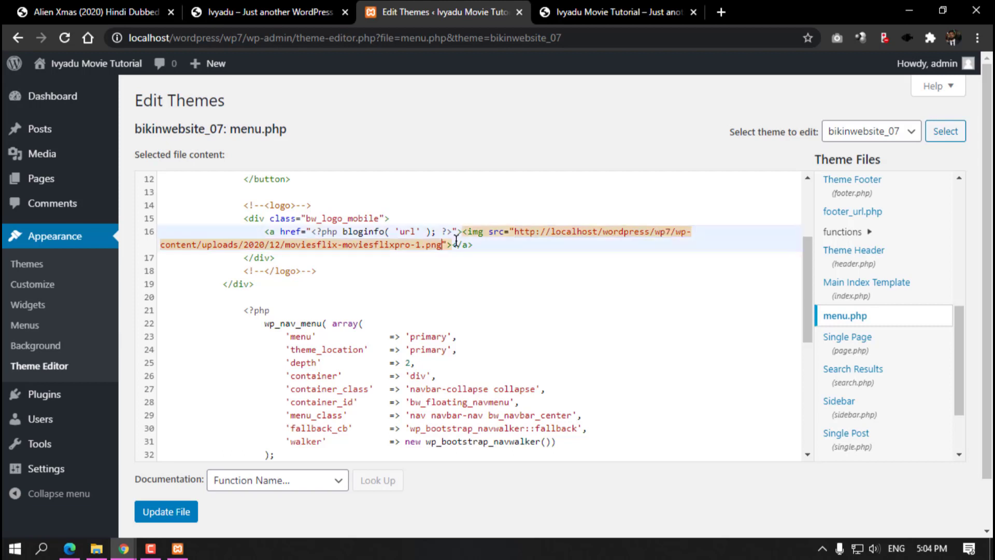
{"action": "left_click", "coordinate": [174, 513]}
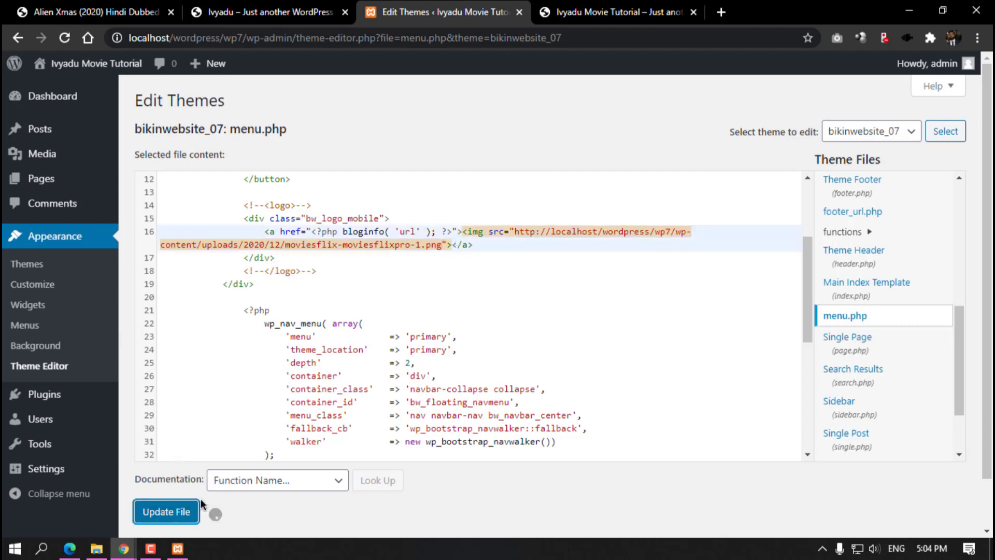
Step: Reload the front page in the incognito window, check the header logo's image address in a new tab, and return to the Theme Editor
{"action": "mouse_move", "coordinate": [124, 549]}
{"action": "left_click", "coordinate": [228, 502]}
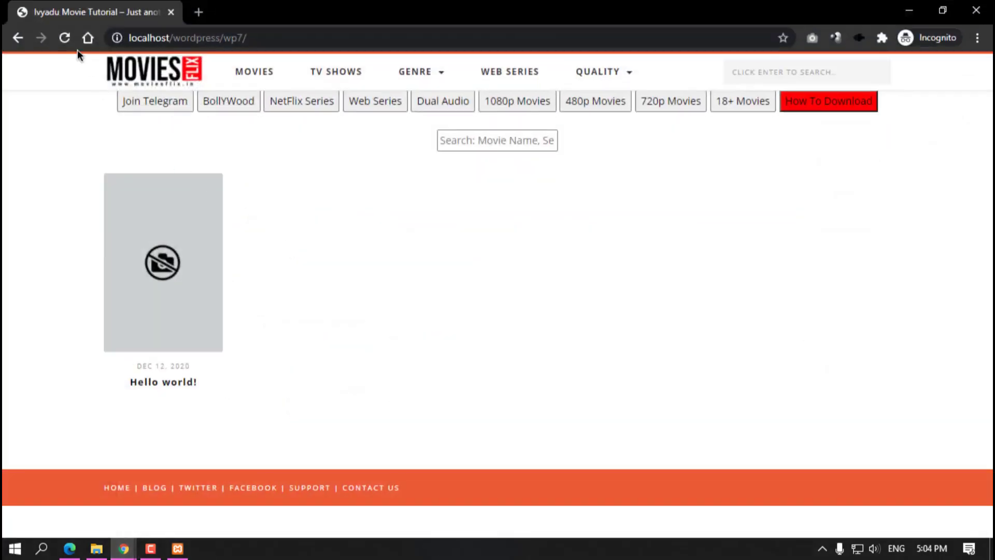
{"action": "left_click", "coordinate": [65, 38]}
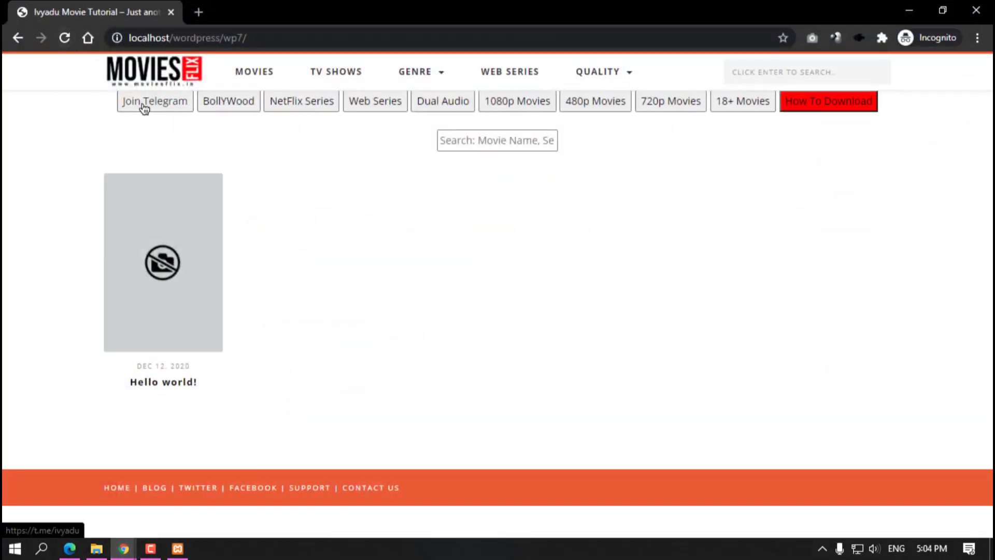
{"action": "right_click", "coordinate": [153, 79]}
{"action": "left_click", "coordinate": [229, 189]}
{"action": "left_click", "coordinate": [234, 15]}
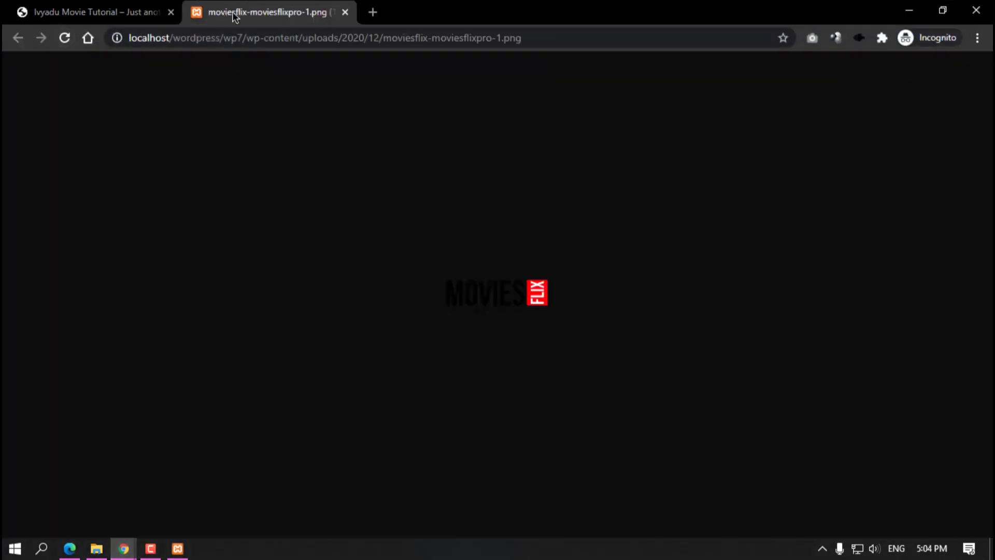
{"action": "left_click", "coordinate": [182, 30]}
{"action": "left_click", "coordinate": [216, 33]}
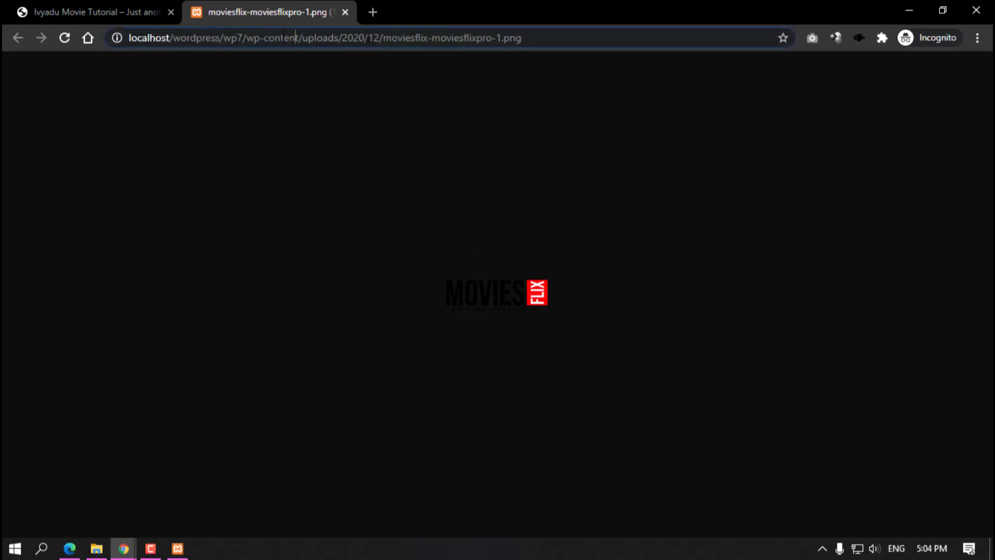
{"action": "left_click_drag", "start_coordinate": [294, 37], "coordinate": [93, 37]}
{"action": "left_click", "coordinate": [347, 12]}
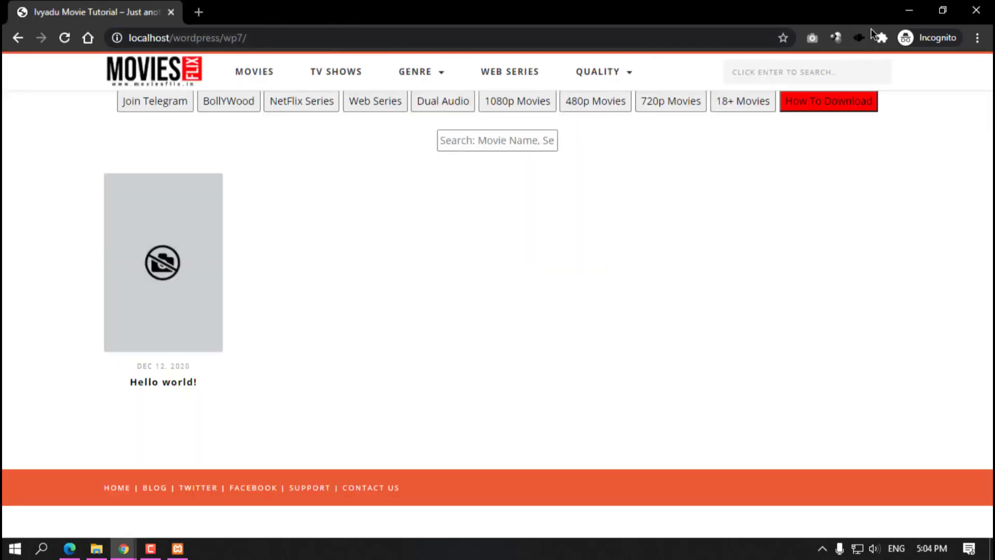
{"action": "left_click", "coordinate": [909, 10]}
Step: Examine the home-button link block in menu.php and compare it with the button row on the site's front page
{"action": "left_click", "coordinate": [489, 298]}
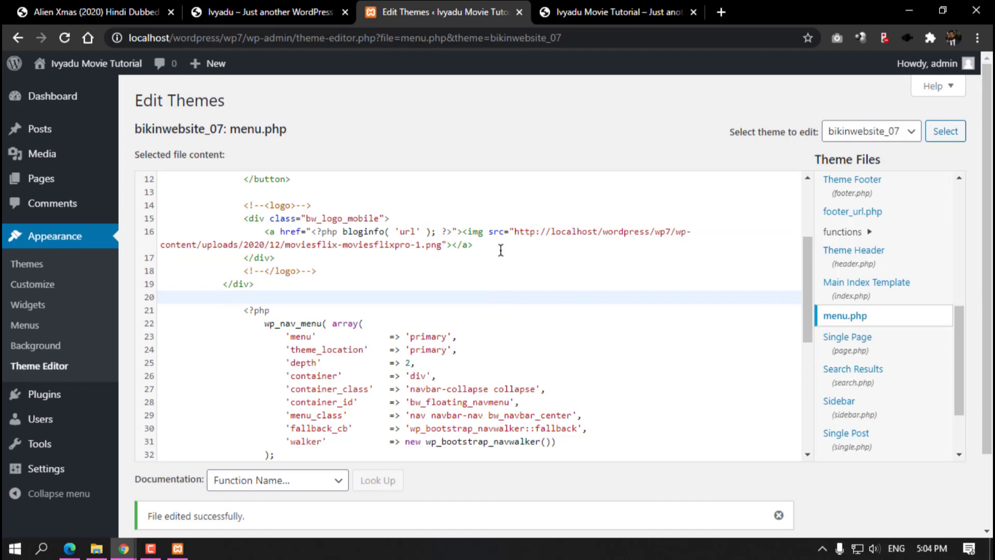
{"action": "scroll", "coordinate": [453, 351], "scroll_direction": "down", "scroll_amount": 3}
{"action": "scroll", "coordinate": [440, 401], "scroll_direction": "down", "scroll_amount": 3}
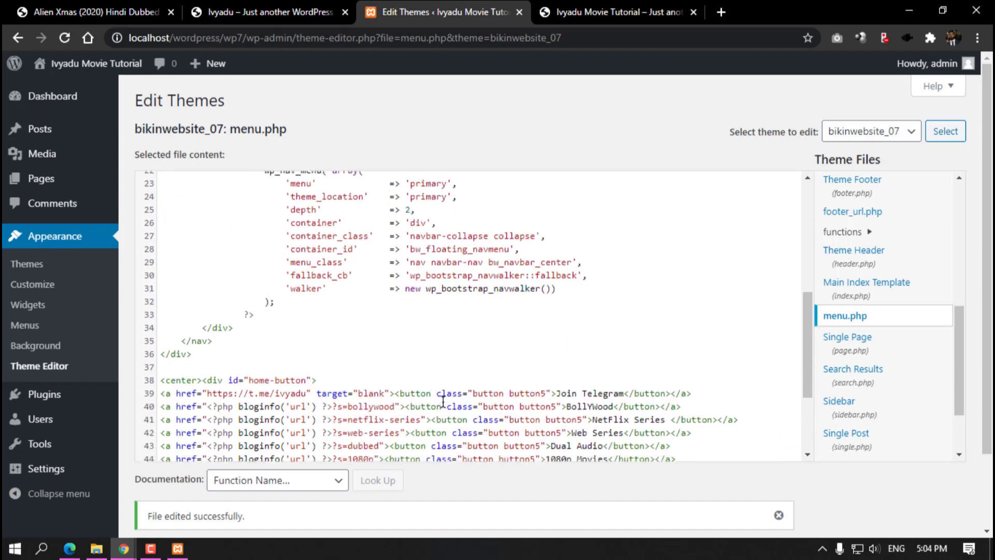
{"action": "scroll", "coordinate": [439, 384], "scroll_direction": "up", "scroll_amount": 2}
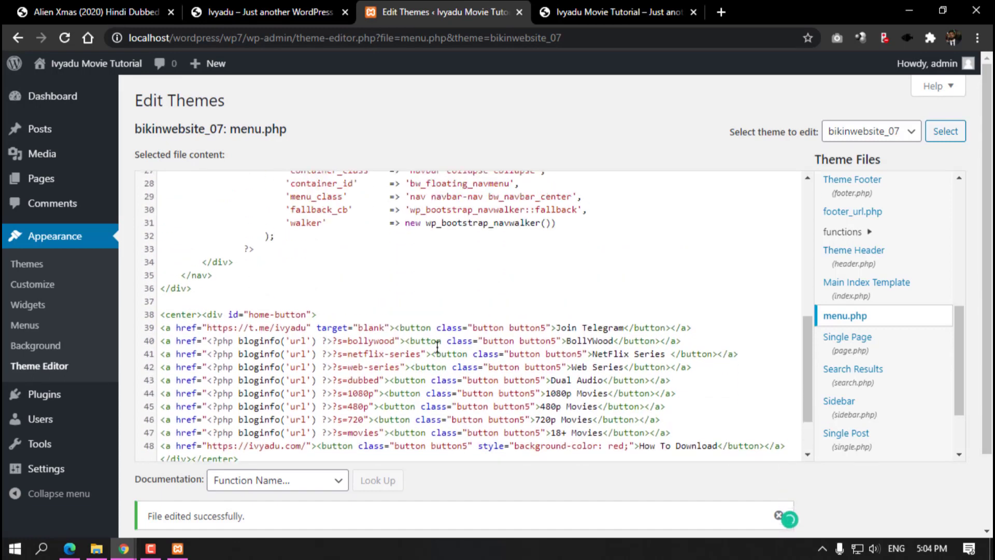
{"action": "left_click", "coordinate": [564, 7]}
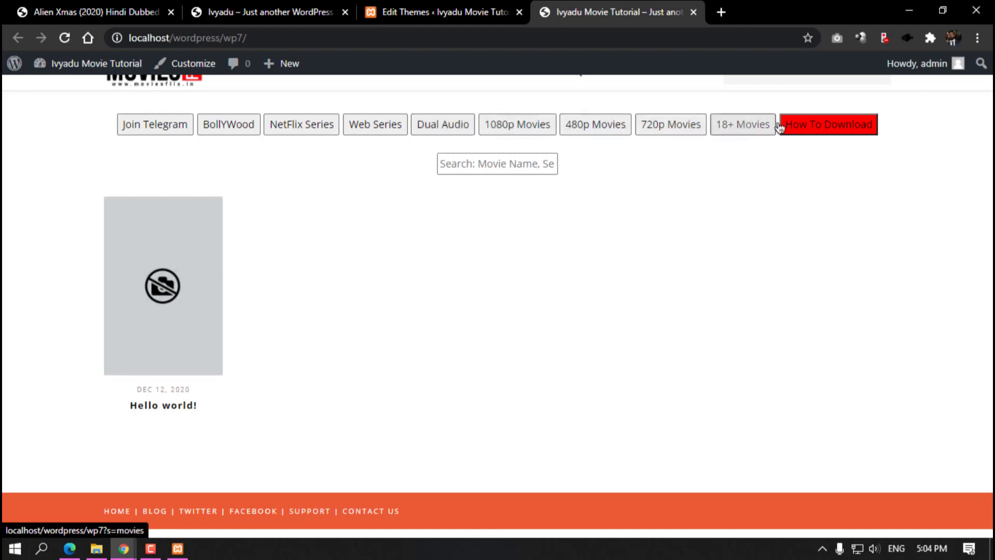
{"action": "left_click", "coordinate": [498, 10]}
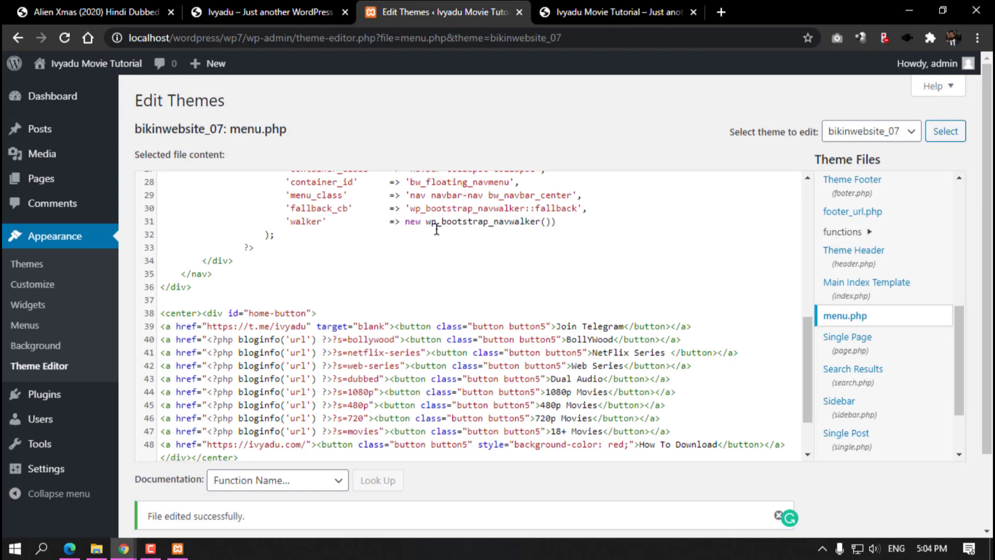
{"action": "scroll", "coordinate": [575, 257], "scroll_direction": "down", "scroll_amount": 2}
Step: Change the Join Telegram button's label in menu.php to "Join WhatsApp" and save the file
{"action": "left_click_drag", "start_coordinate": [556, 255], "coordinate": [624, 255]}
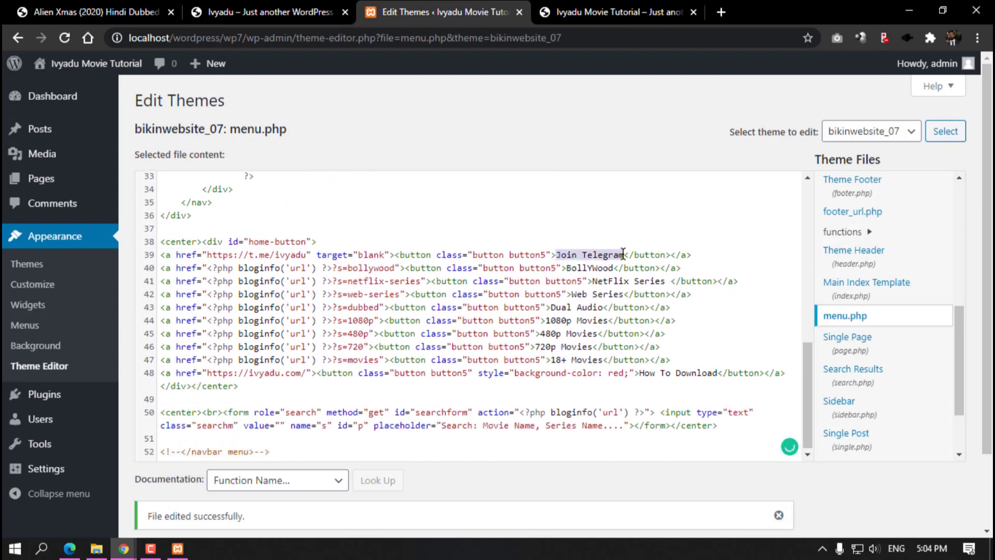
{"action": "double_click", "coordinate": [578, 267]}
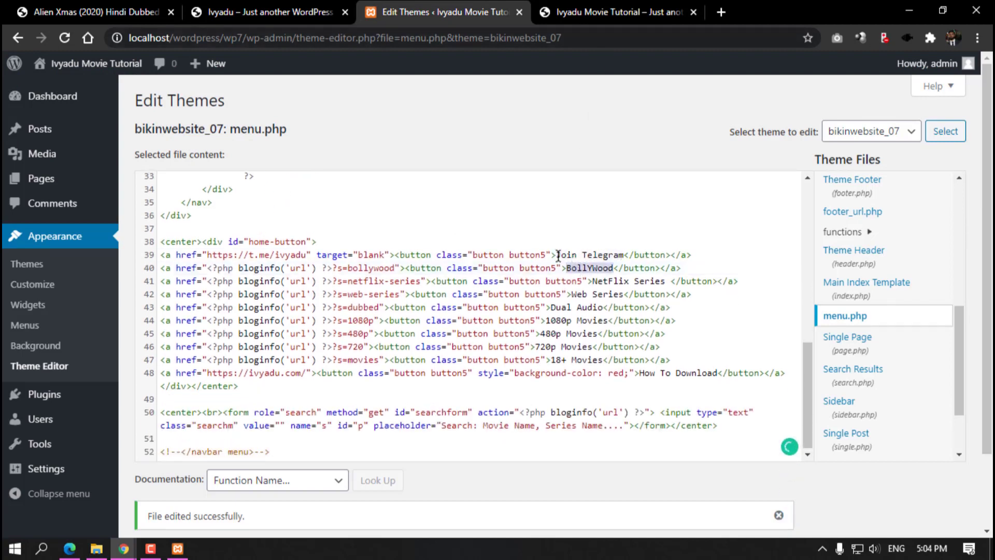
{"action": "left_click", "coordinate": [556, 255]}
{"action": "double_click", "coordinate": [595, 254]}
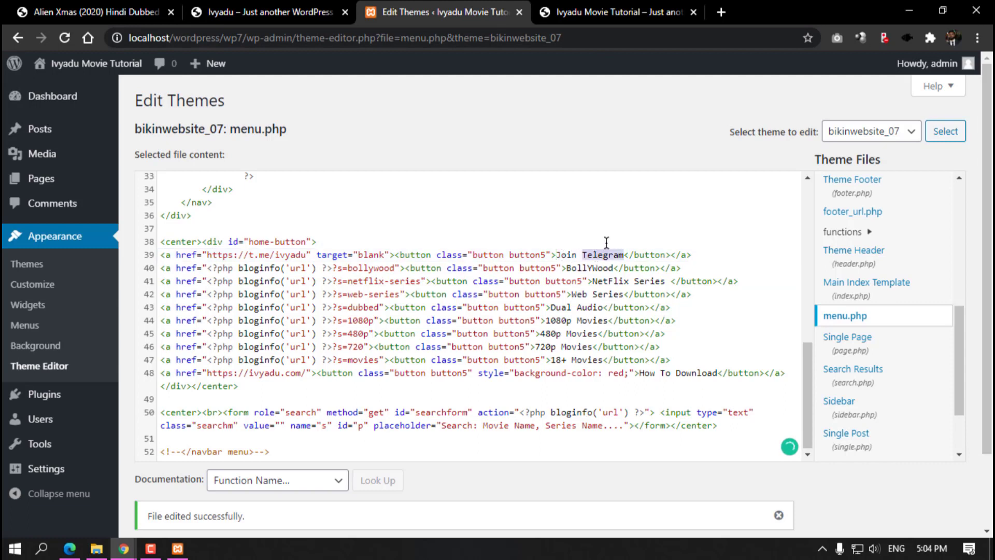
{"action": "type", "text": "WhatsApp"}
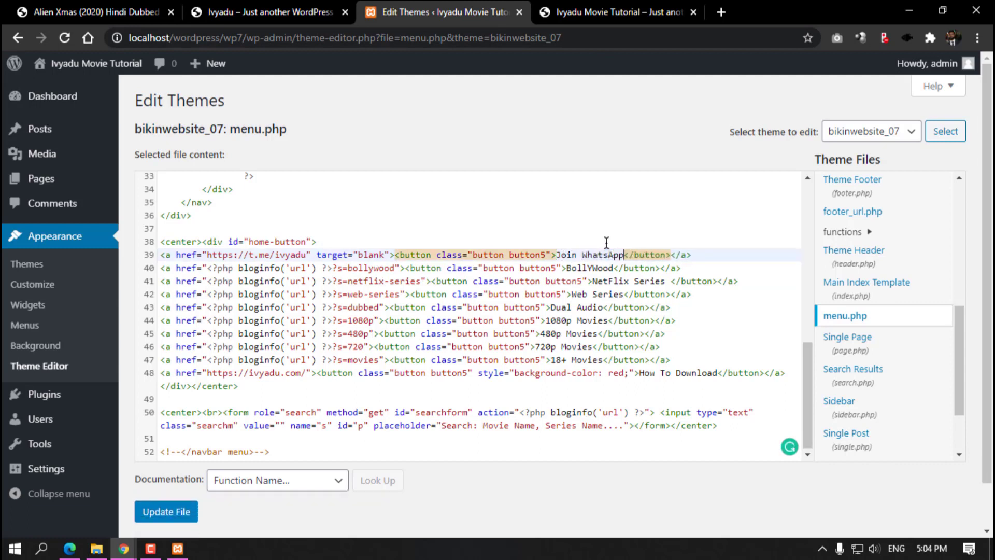
{"action": "left_click", "coordinate": [197, 512]}
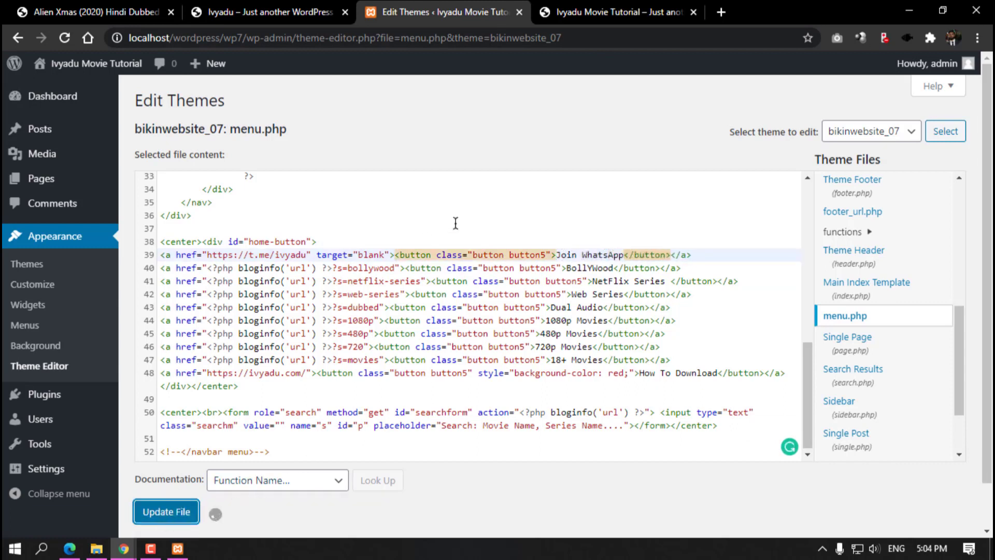
Step: Reload the site's front page to check the Join WhatsApp button, and examine that button's link address in menu.php
{"action": "left_click", "coordinate": [600, 5]}
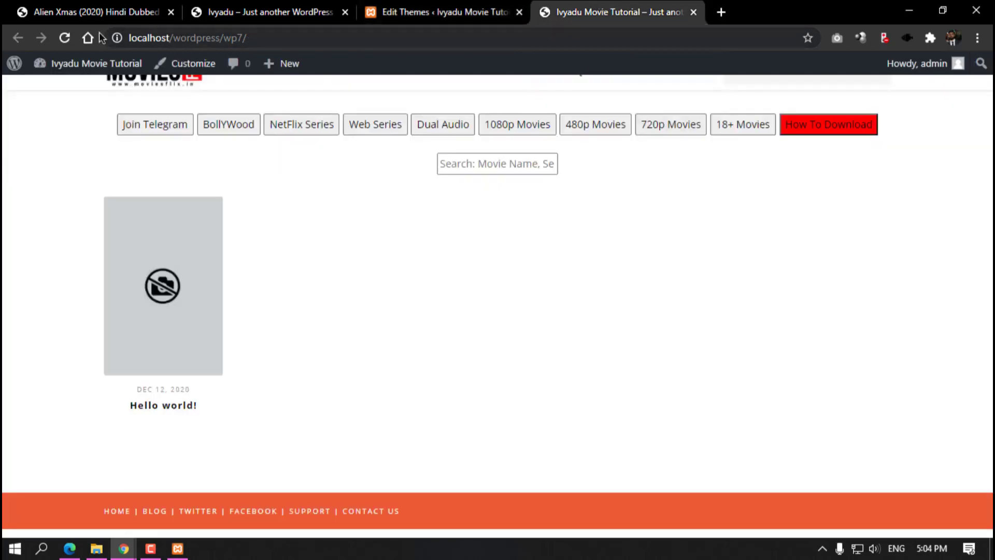
{"action": "left_click", "coordinate": [65, 37]}
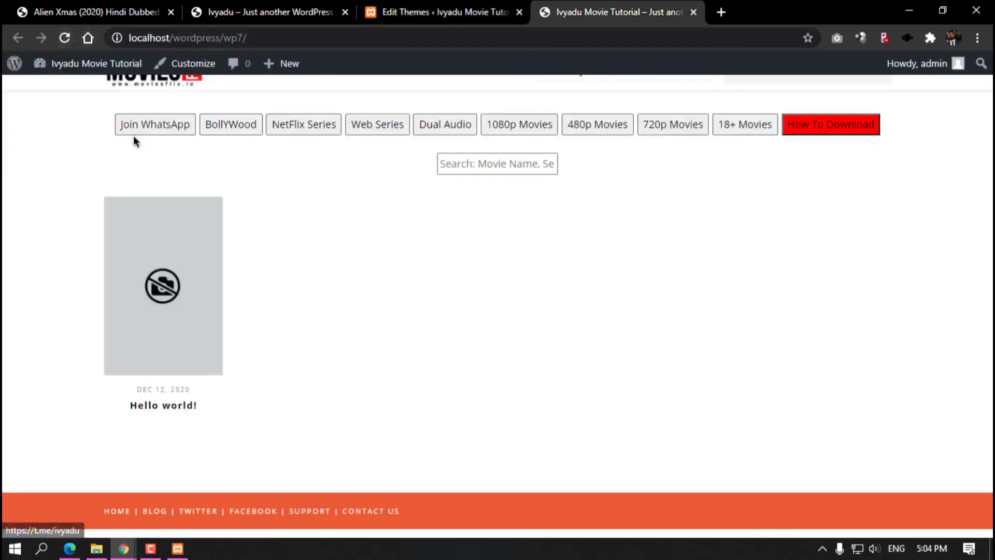
{"action": "left_click", "coordinate": [476, 8]}
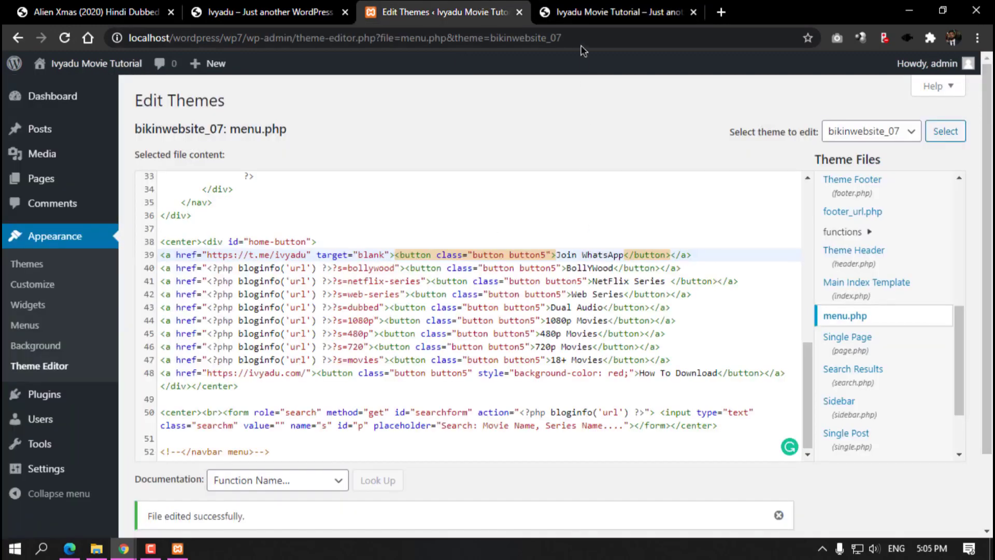
{"action": "left_click", "coordinate": [601, 11]}
{"action": "left_click", "coordinate": [445, 12]}
{"action": "left_click_drag", "start_coordinate": [307, 255], "coordinate": [209, 257]}
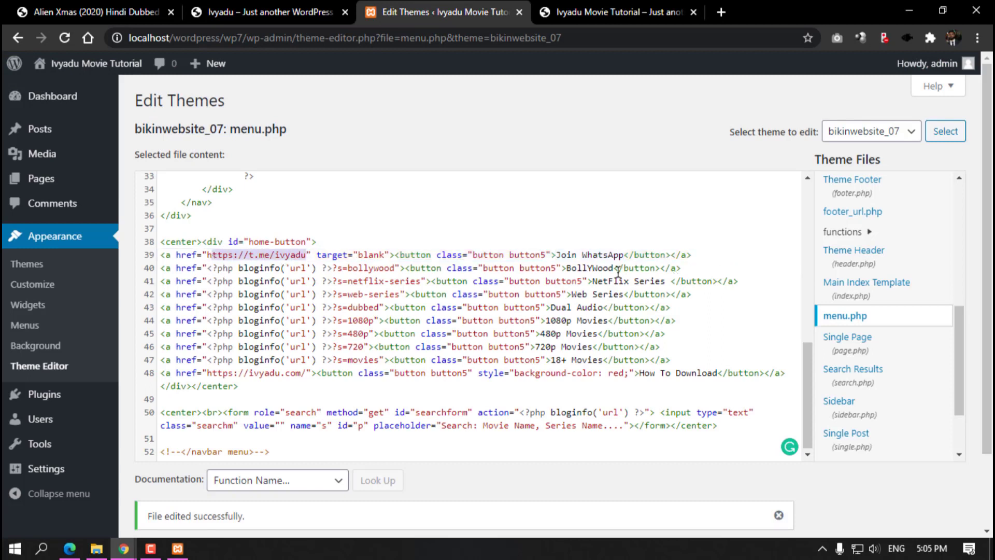
Step: Replace the BollYWood button's link address in menu.php with "#" and save the file
{"action": "left_click_drag", "start_coordinate": [614, 269], "coordinate": [572, 261]}
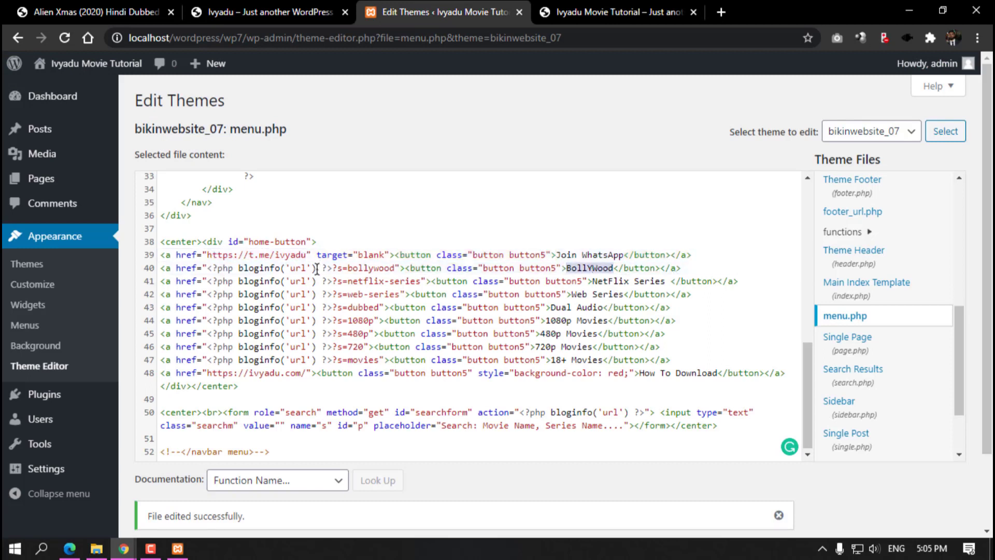
{"action": "left_click_drag", "start_coordinate": [207, 268], "coordinate": [394, 268]}
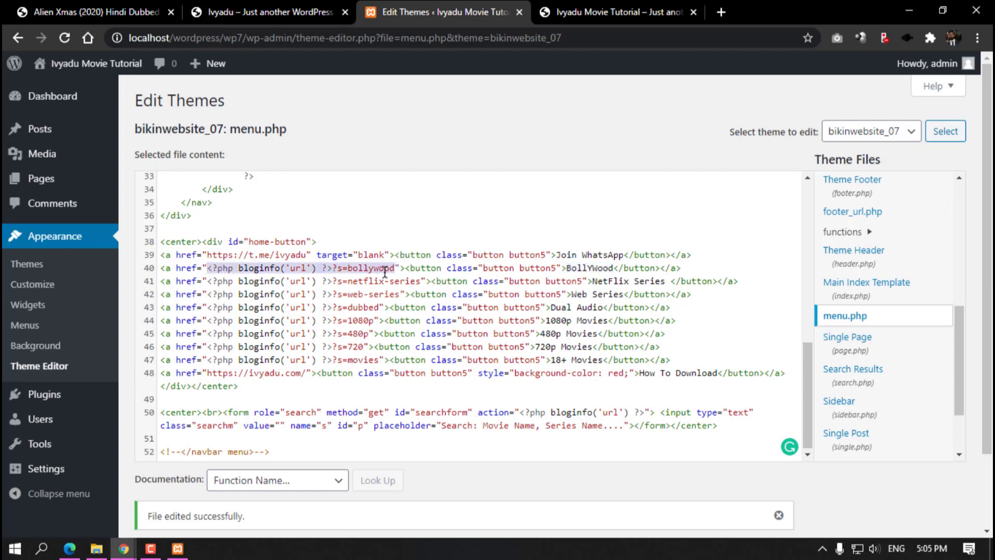
{"action": "double_click", "coordinate": [385, 269]}
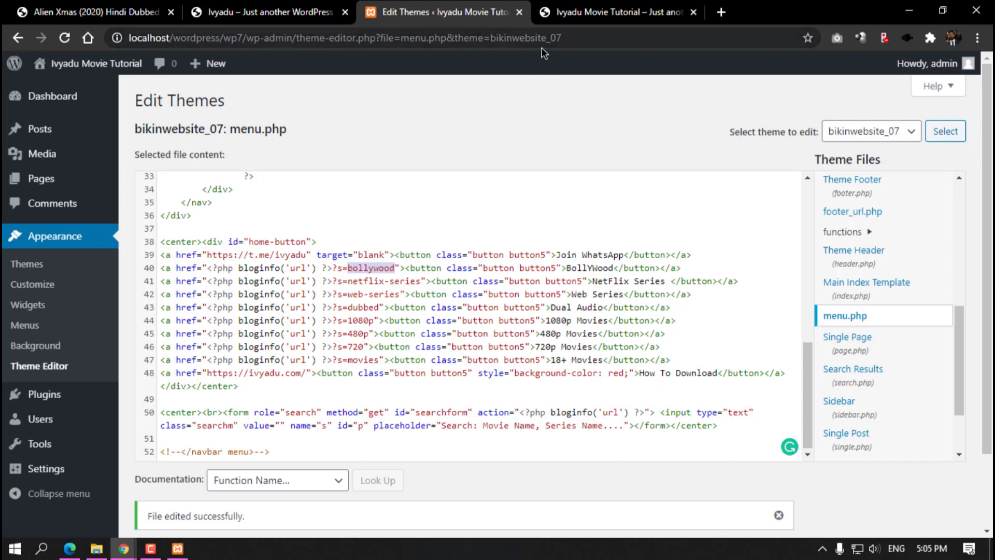
{"action": "key", "text": "Home"}
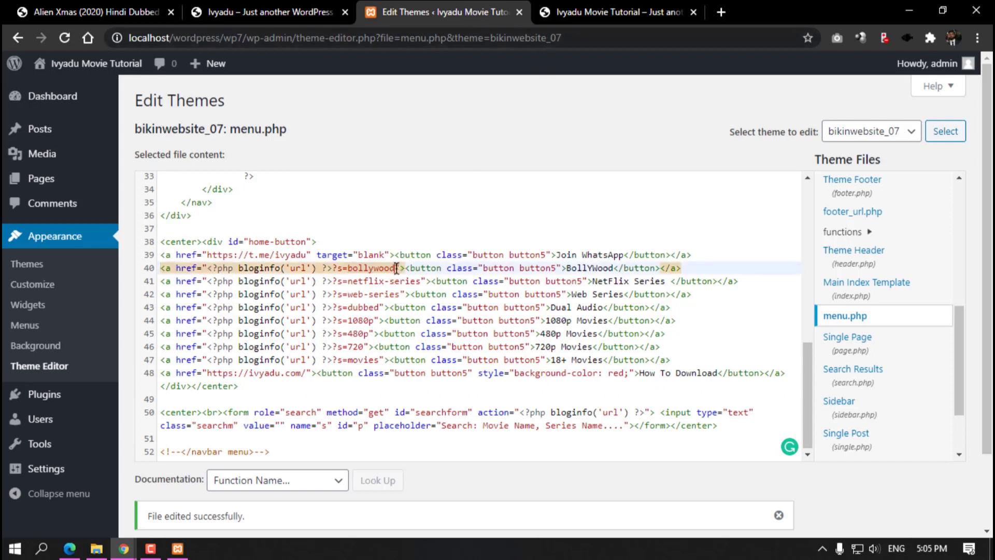
{"action": "mouse_move", "coordinate": [396, 268]}
{"action": "left_mouse_down"}
{"action": "mouse_move", "coordinate": [207, 266]}
{"action": "mouse_move", "coordinate": [390, 265]}
{"action": "left_mouse_up"}
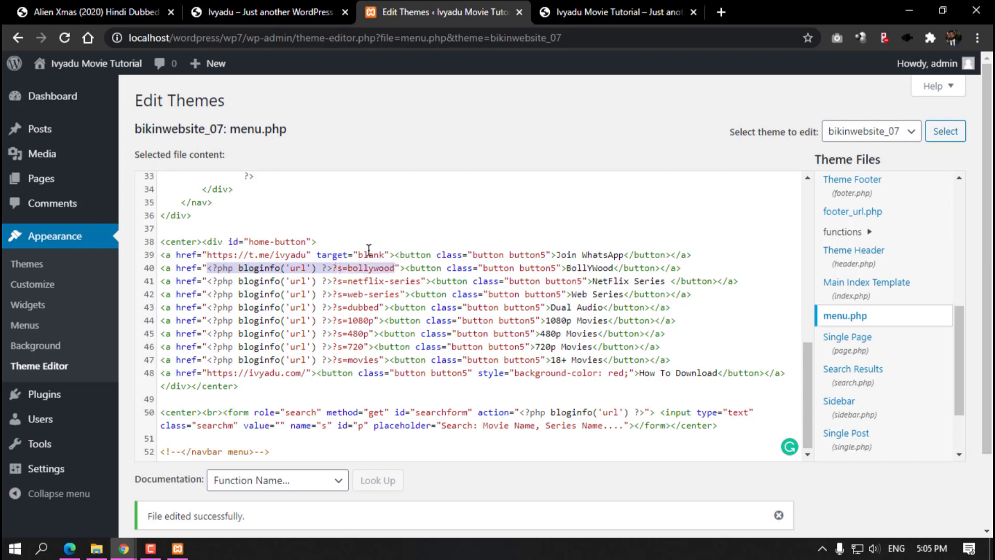
{"action": "key", "text": "BackSpace"}
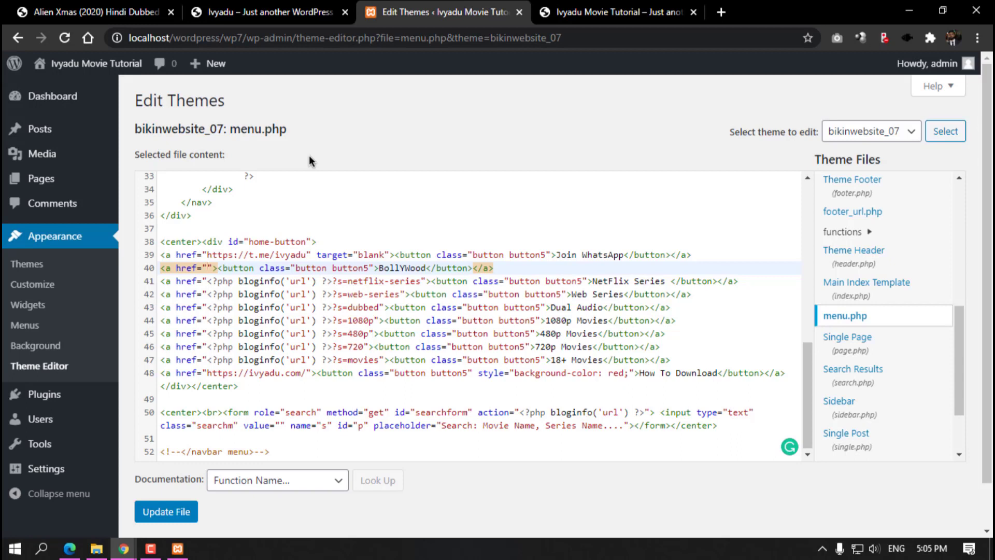
{"action": "type", "text": "#"}
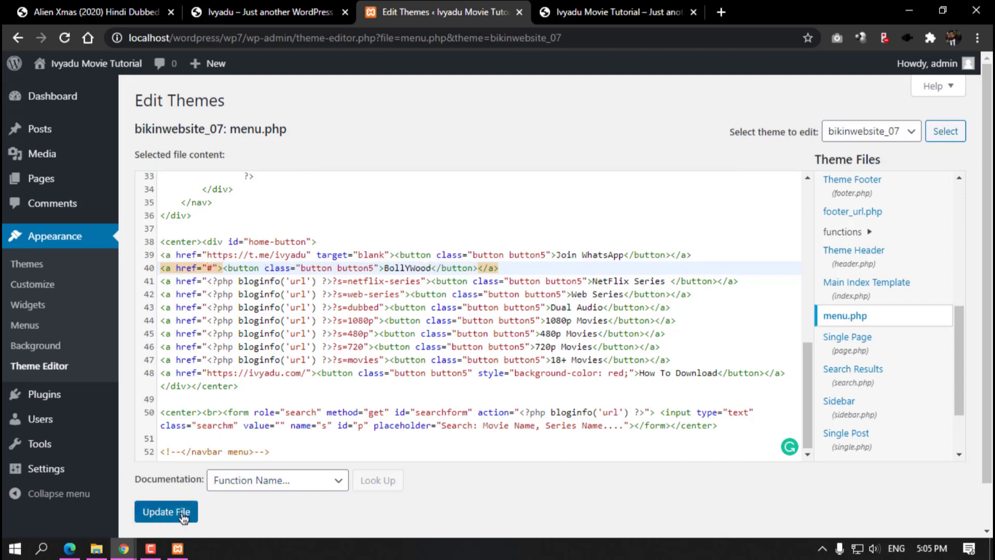
{"action": "left_click", "coordinate": [165, 511]}
Step: Reload the front page, test the BollYWood button's # link, and return to menu.php in the Theme Editor
{"action": "key", "text": "ctrl+Tab"}
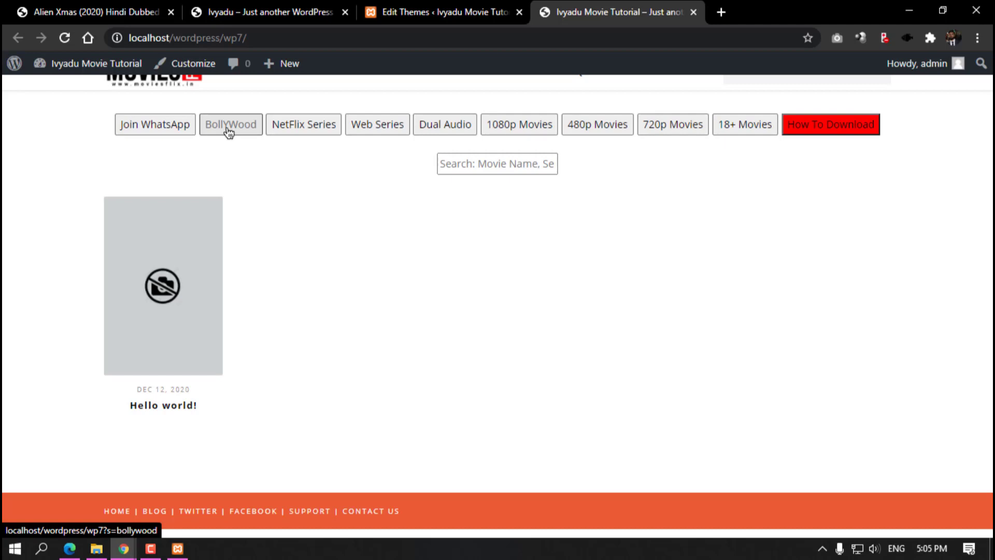
{"action": "left_click", "coordinate": [63, 39]}
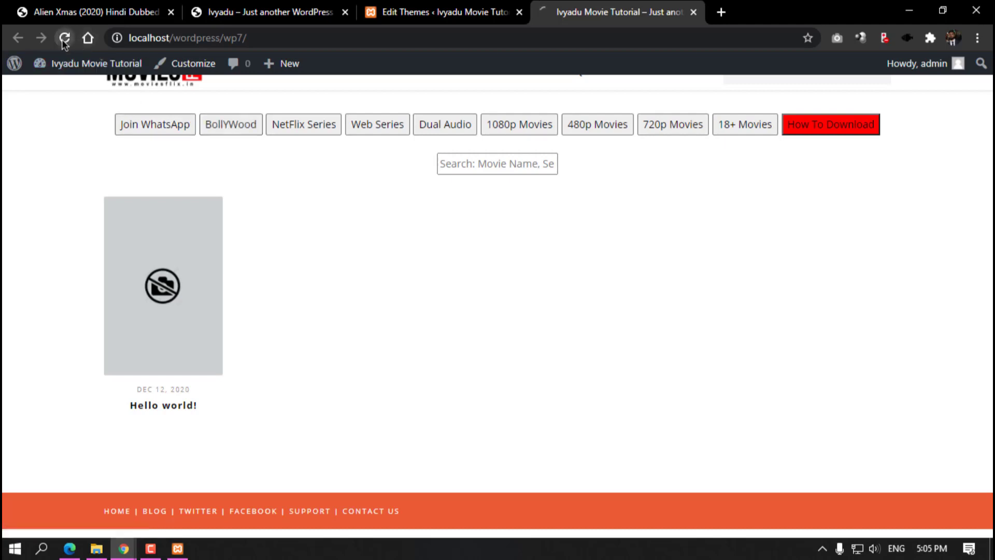
{"action": "left_click", "coordinate": [236, 129]}
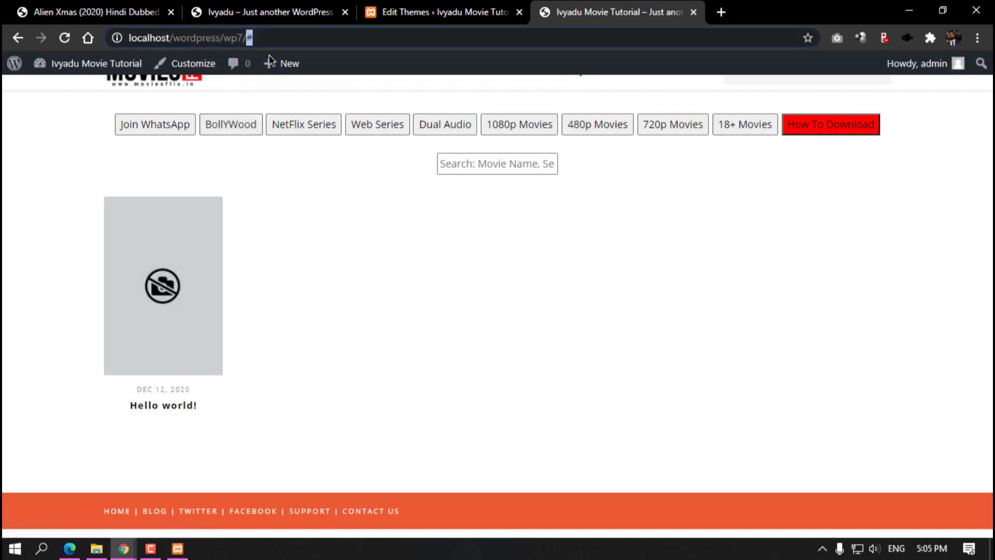
{"action": "left_click", "coordinate": [501, 7]}
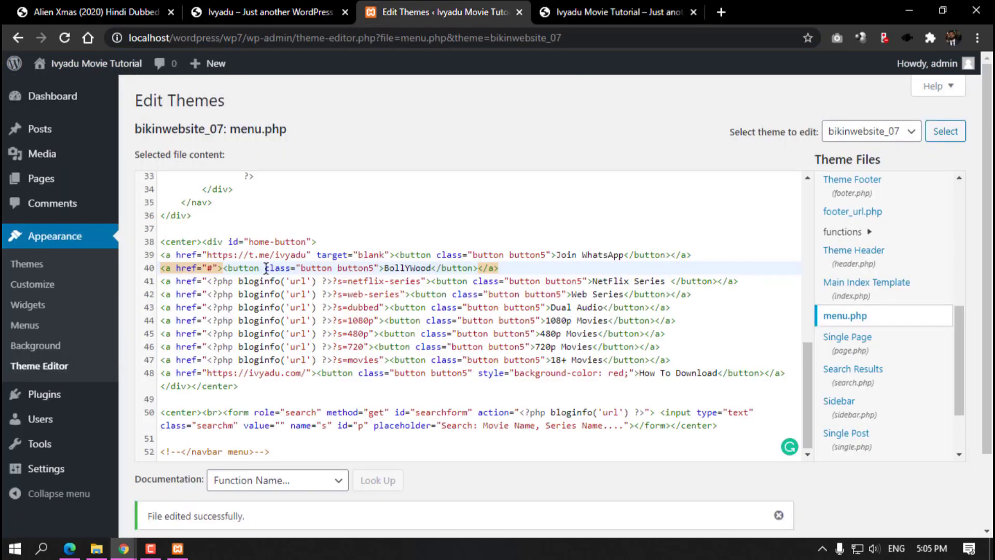
{"action": "double_click", "coordinate": [210, 268]}
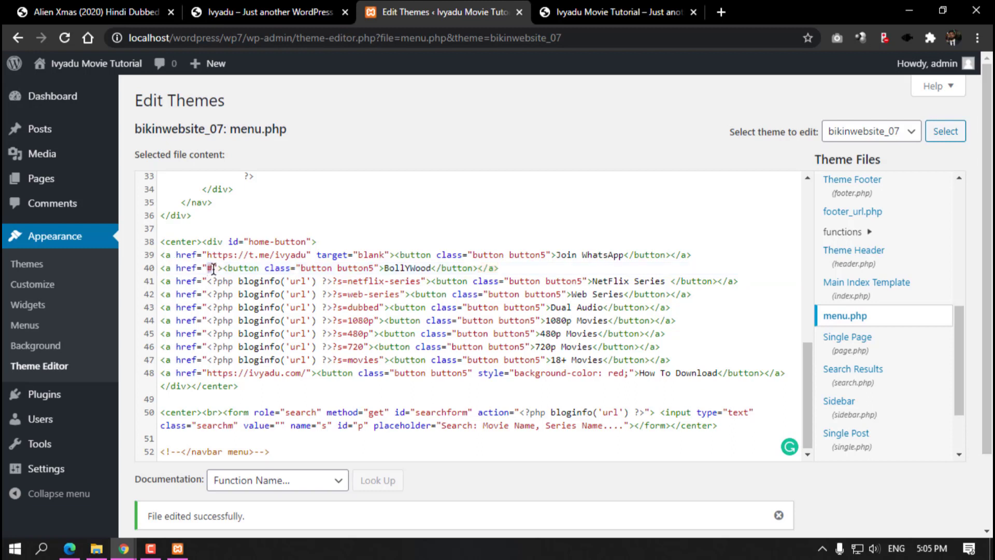
{"action": "type", "text": "https://"}
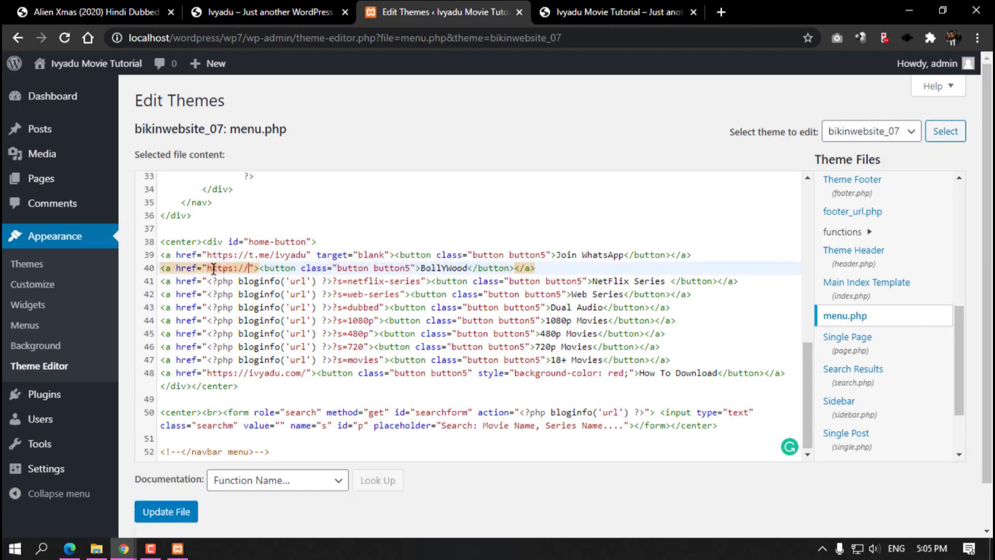
{"action": "type", "text": "google.com"}
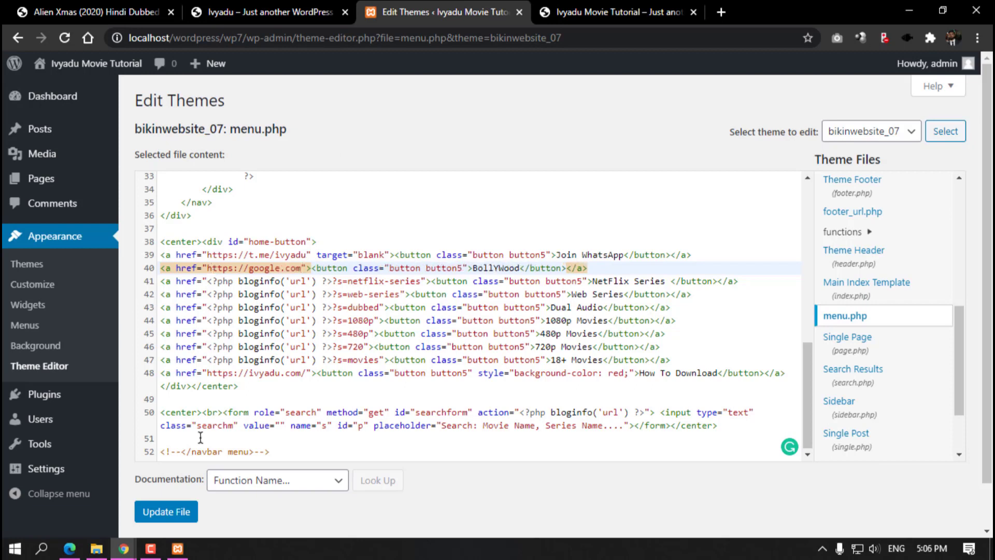
{"action": "left_click", "coordinate": [159, 513]}
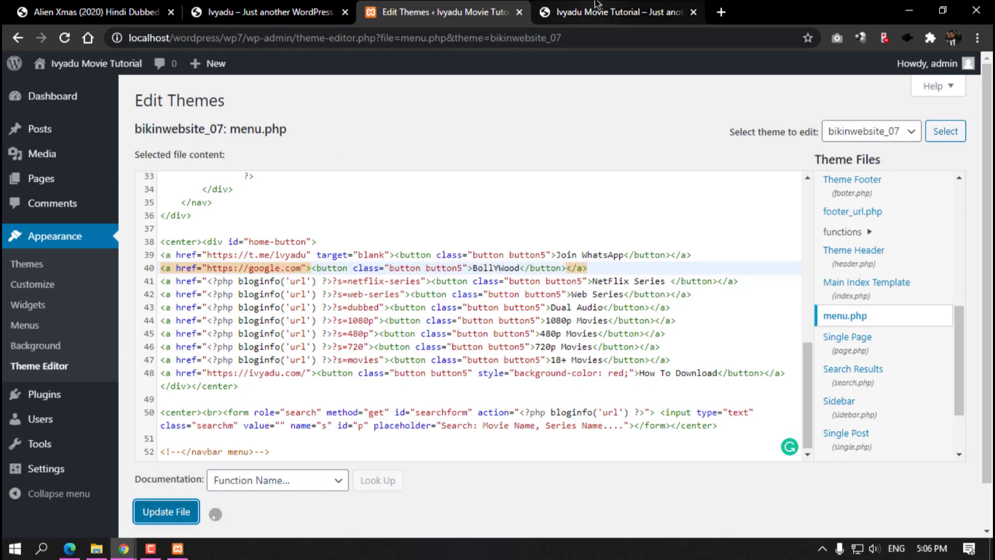
Step: Reload the front page, follow the BollYWood button to its Google link, and go back to the Theme Editor
{"action": "left_click", "coordinate": [541, 9]}
{"action": "left_click", "coordinate": [70, 38]}
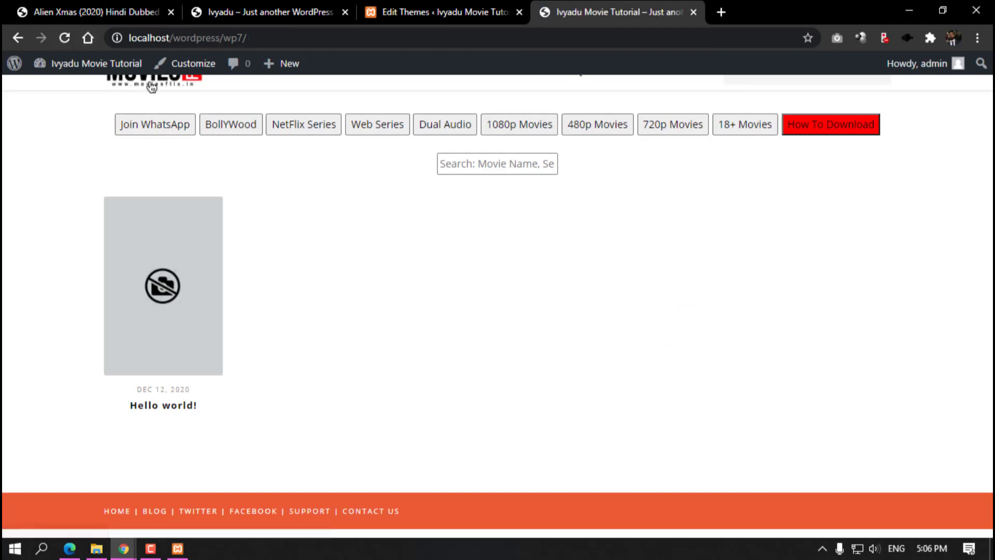
{"action": "left_click", "coordinate": [231, 128]}
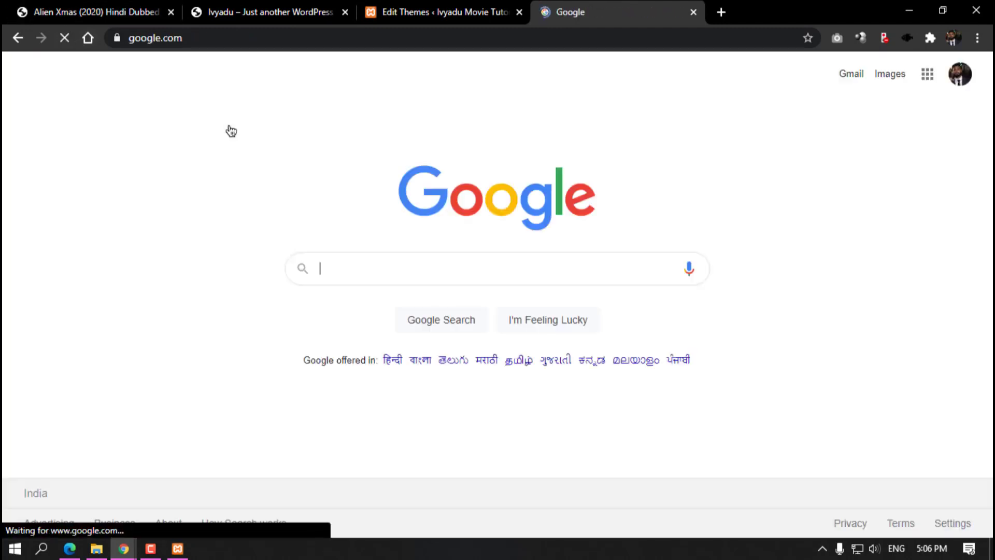
{"action": "left_click", "coordinate": [18, 38]}
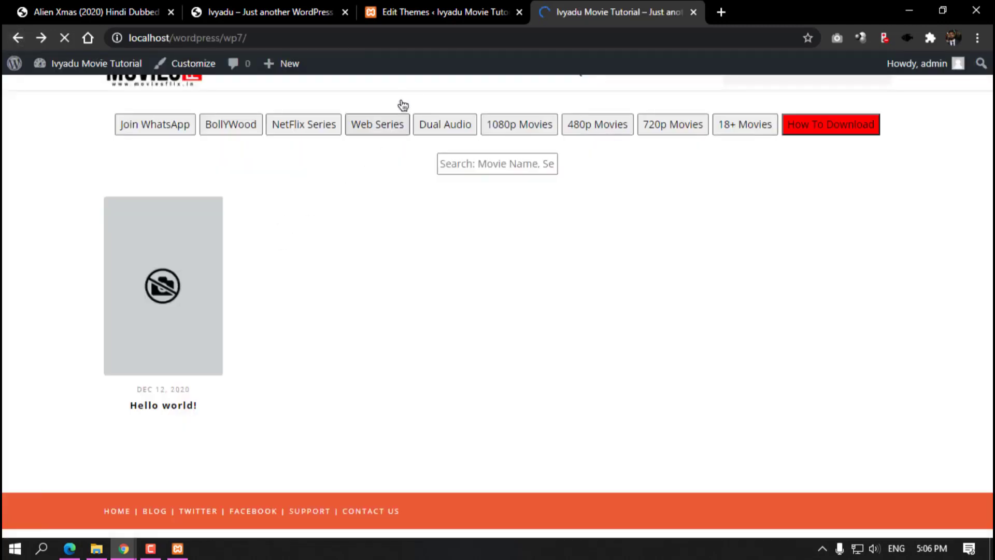
{"action": "left_click", "coordinate": [448, 6]}
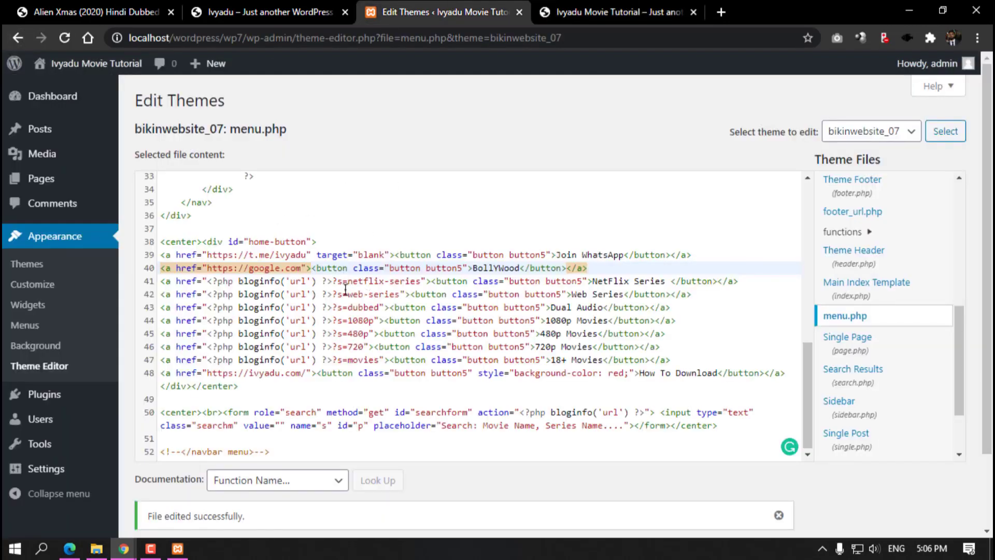
Step: Examine the site URL code and the search term in the NetFlix Series button's link in menu.php
{"action": "left_click_drag", "start_coordinate": [208, 282], "coordinate": [333, 280]}
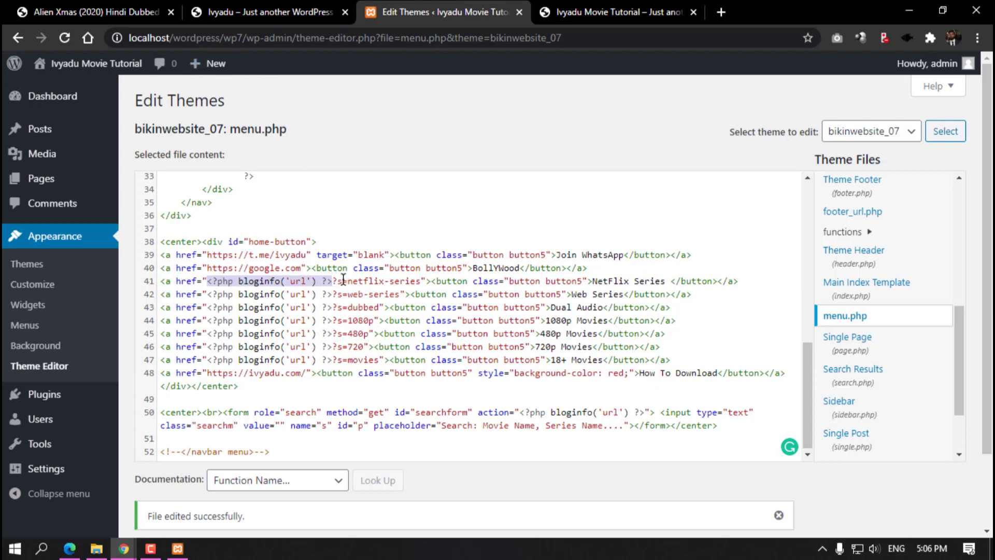
{"action": "left_click", "coordinate": [342, 281]}
{"action": "left_click_drag", "start_coordinate": [348, 280], "coordinate": [413, 280]}
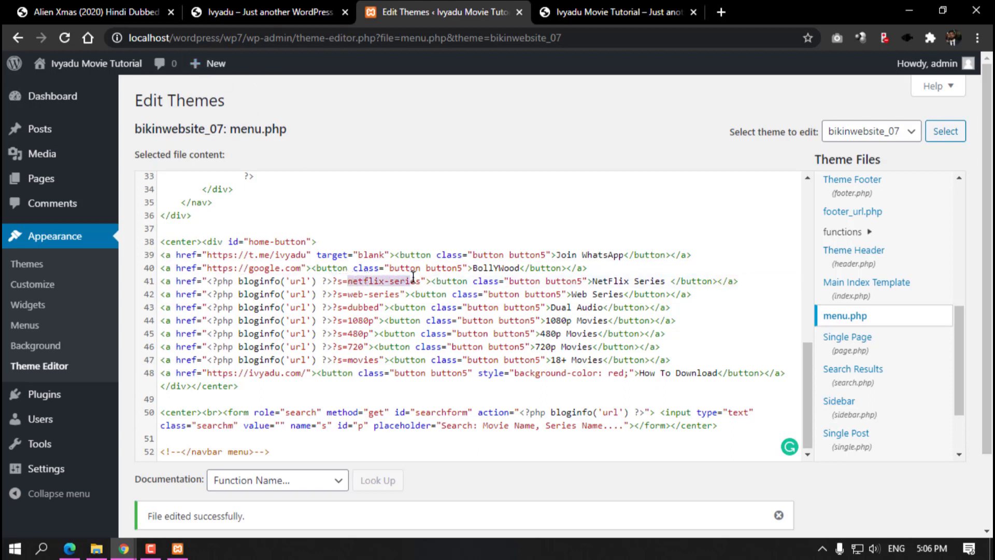
{"action": "left_click", "coordinate": [439, 285]}
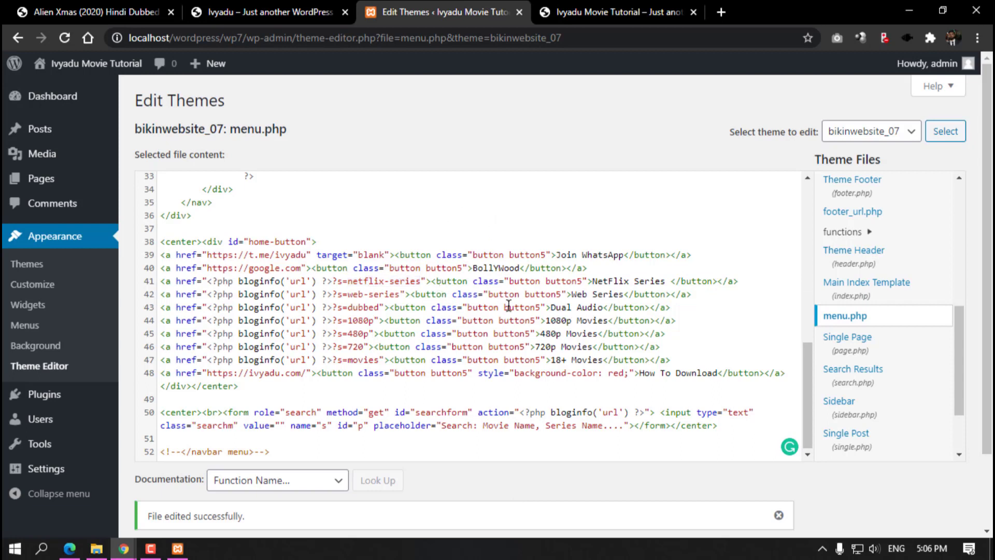
{"action": "scroll", "coordinate": [508, 305], "scroll_direction": "down", "scroll_amount": 2}
Step: Refresh the site's home page in the incognito window and check its navigation header, search box and home-button row
{"action": "left_click", "coordinate": [614, 12]}
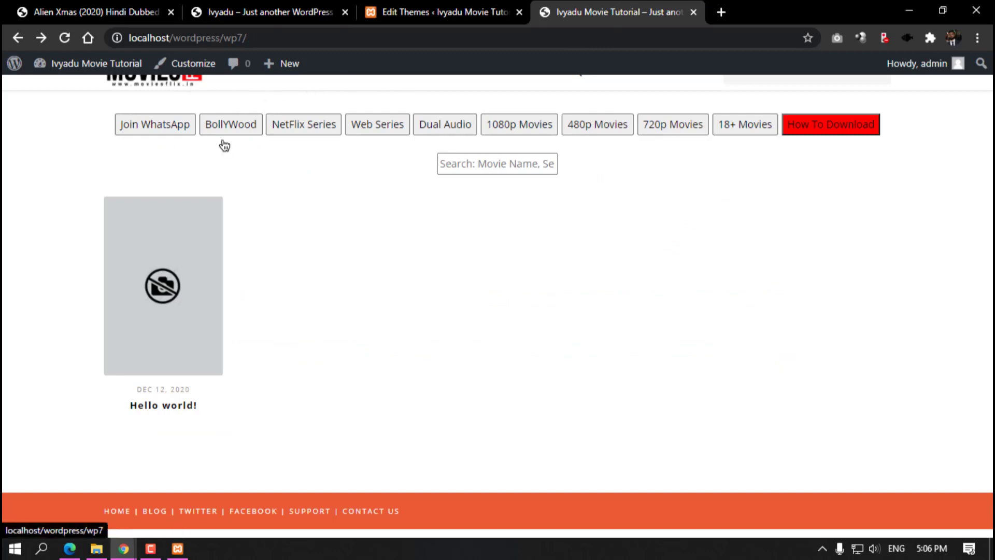
{"action": "left_click", "coordinate": [119, 552]}
{"action": "left_click", "coordinate": [242, 491]}
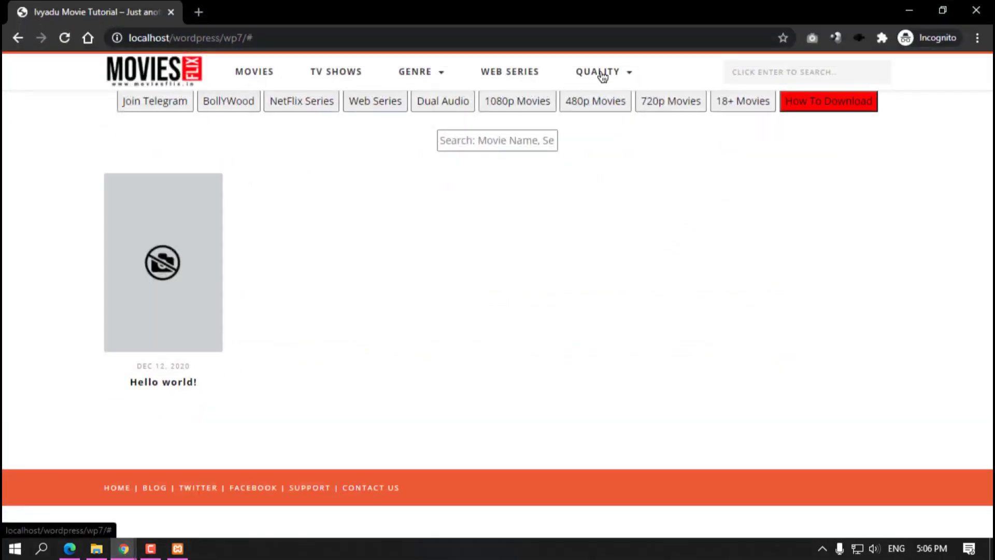
{"action": "left_click", "coordinate": [147, 71]}
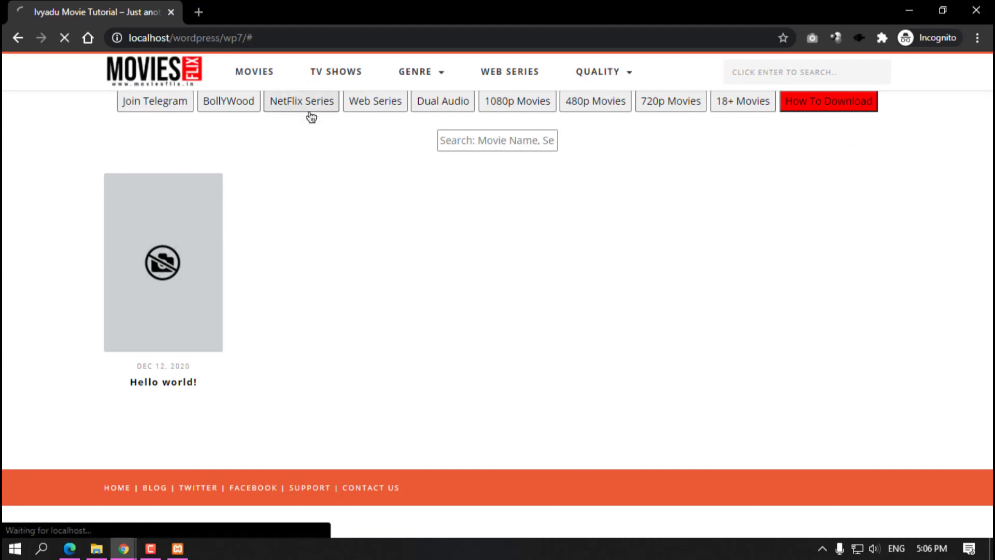
{"action": "left_click", "coordinate": [778, 75]}
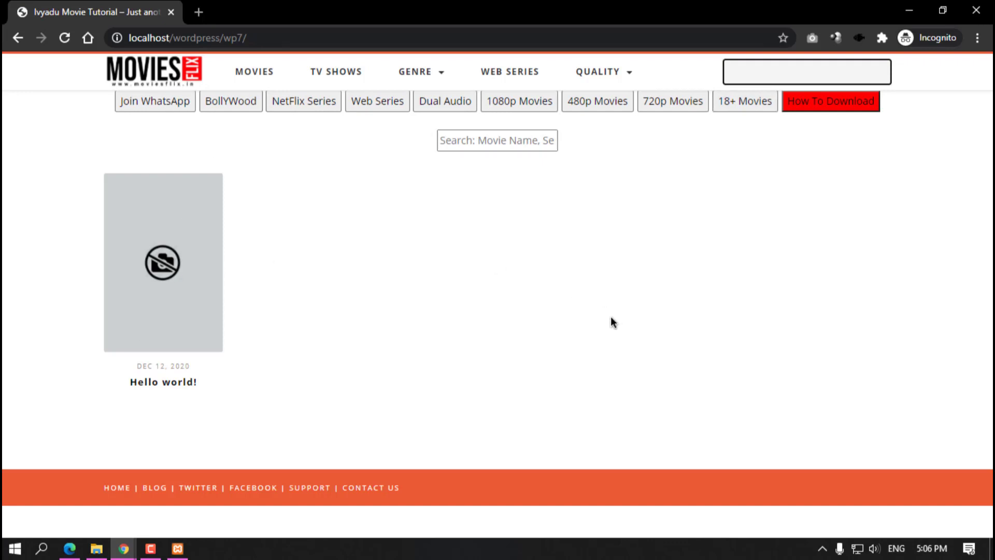
{"action": "left_click", "coordinate": [732, 206]}
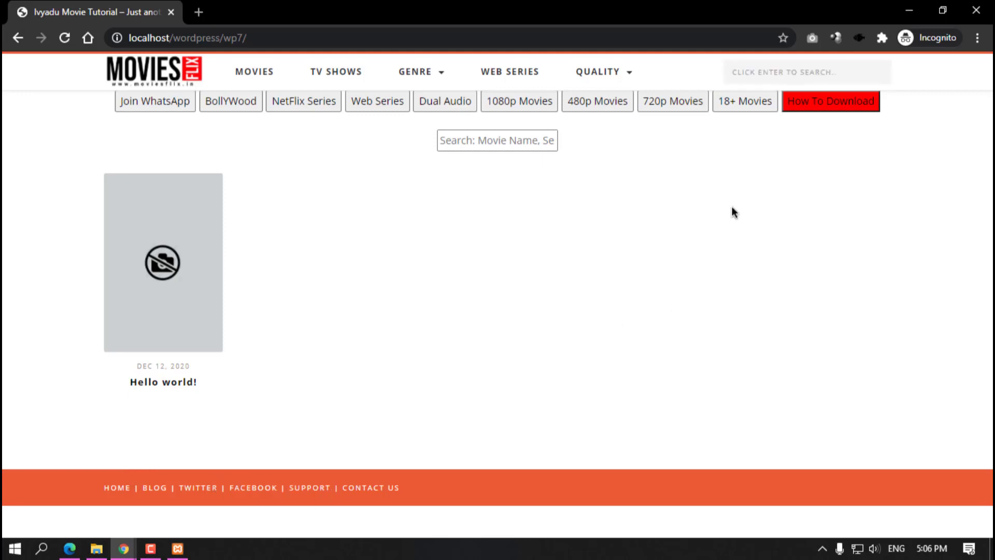
{"action": "left_click", "coordinate": [908, 10]}
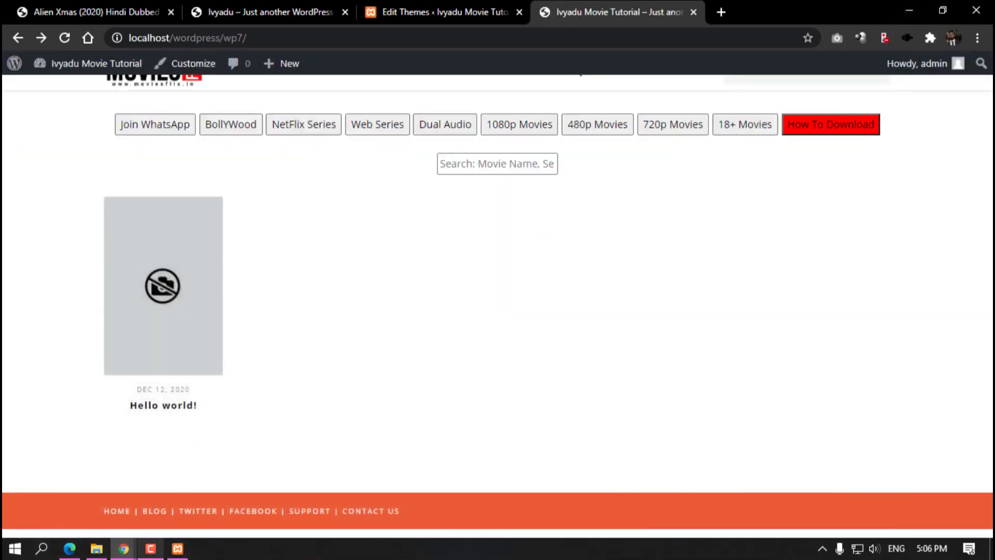
Step: Return to the Theme Editor and open the Theme Footer file (footer.php) of the bikinwebsite_07 theme
{"action": "mouse_move", "coordinate": [132, 550]}
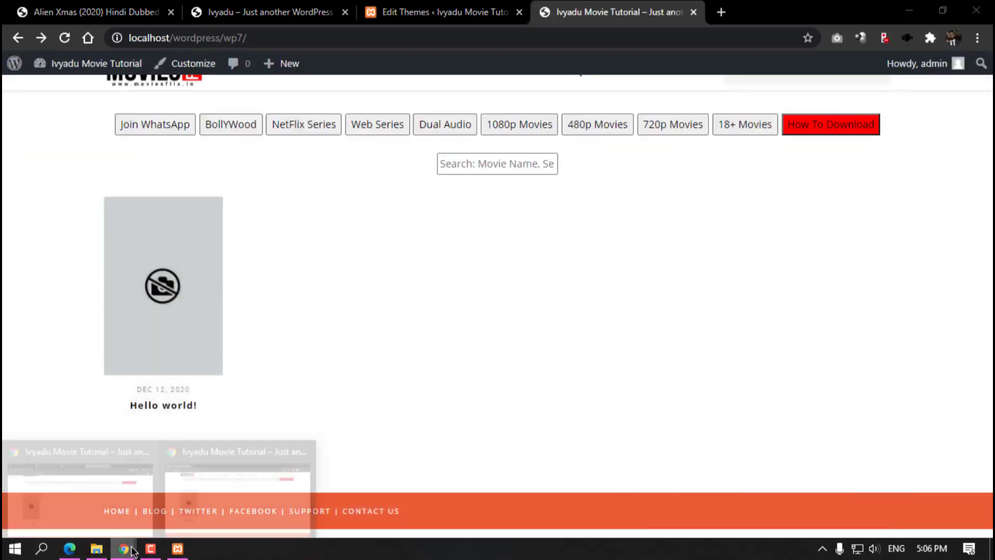
{"action": "left_click", "coordinate": [396, 9]}
{"action": "scroll", "coordinate": [418, 440], "scroll_direction": "up", "scroll_amount": 2}
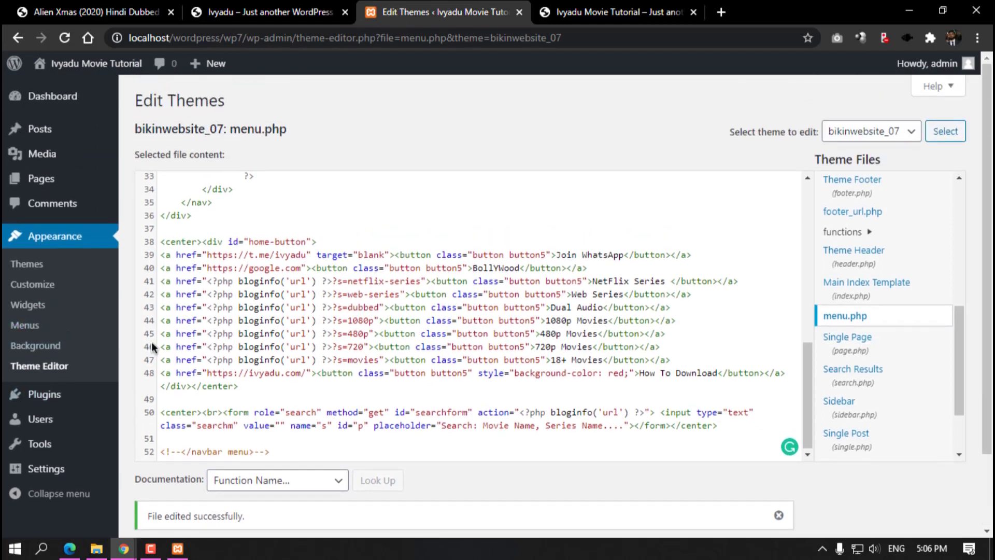
{"action": "scroll", "coordinate": [876, 305], "scroll_direction": "down", "scroll_amount": 2}
{"action": "scroll", "coordinate": [881, 342], "scroll_direction": "up", "scroll_amount": 3}
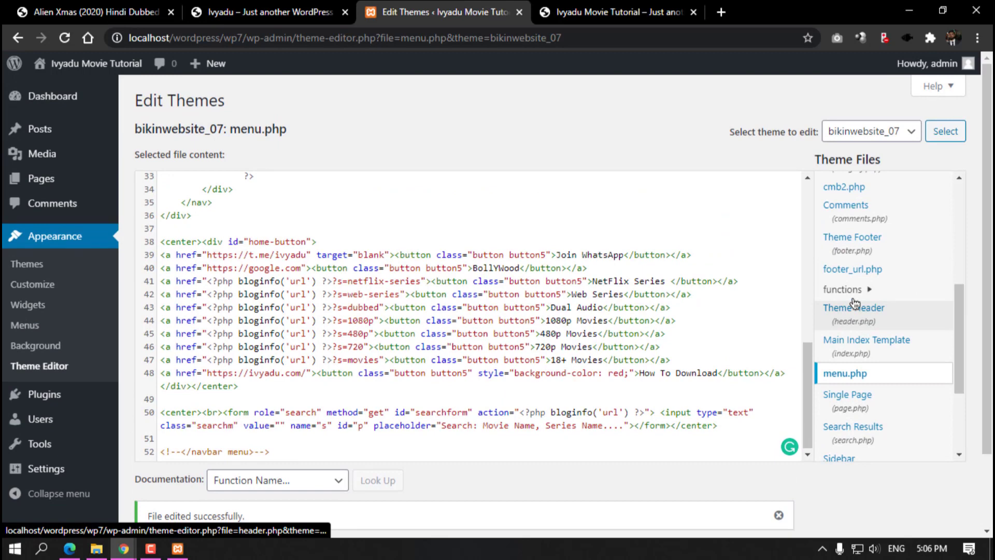
{"action": "left_click", "coordinate": [854, 250]}
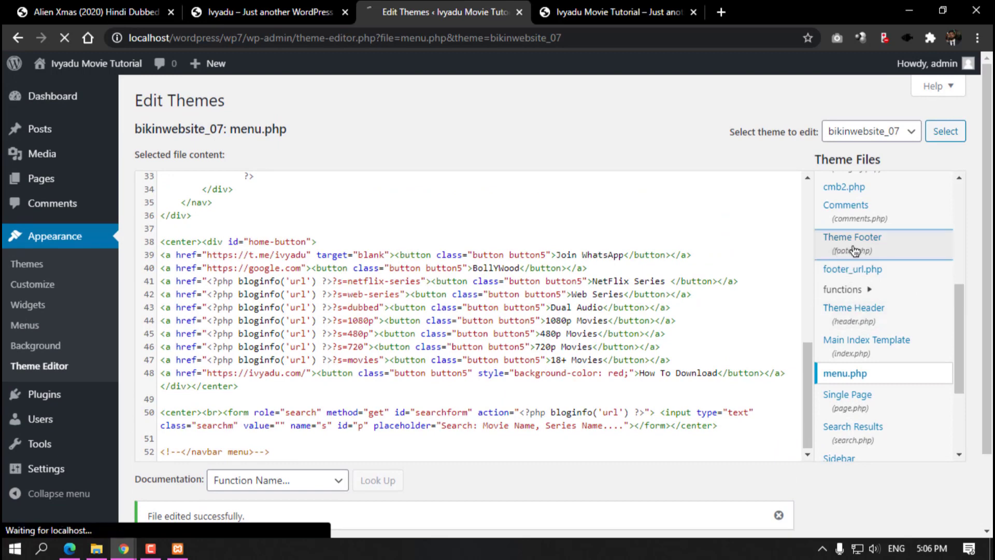
Step: Examine the get_template_part call and its footer_url reference in footer.php
{"action": "scroll", "coordinate": [228, 239], "scroll_direction": "down", "scroll_amount": 1}
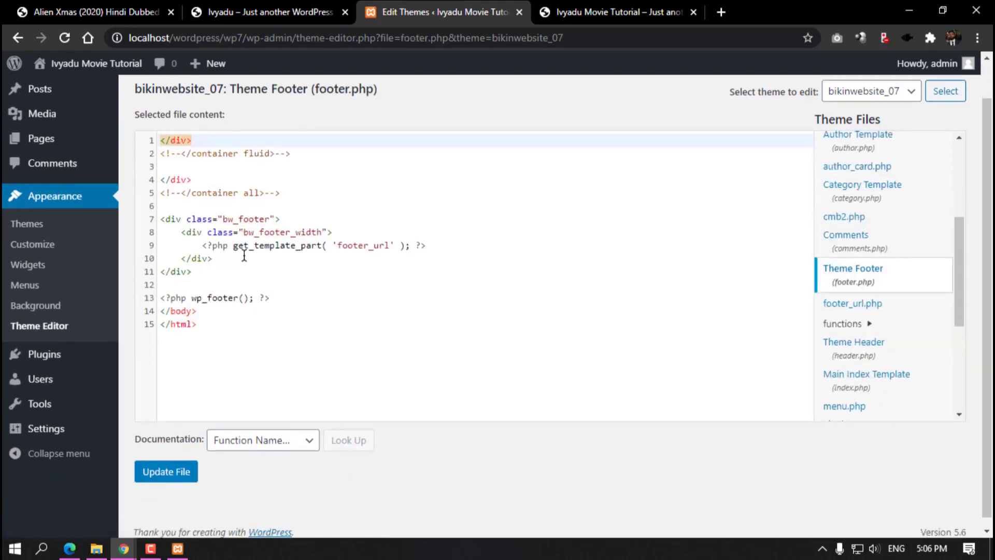
{"action": "scroll", "coordinate": [298, 323], "scroll_direction": "up", "scroll_amount": 1}
{"action": "left_click_drag", "start_coordinate": [235, 287], "coordinate": [322, 286]}
{"action": "double_click", "coordinate": [375, 288]}
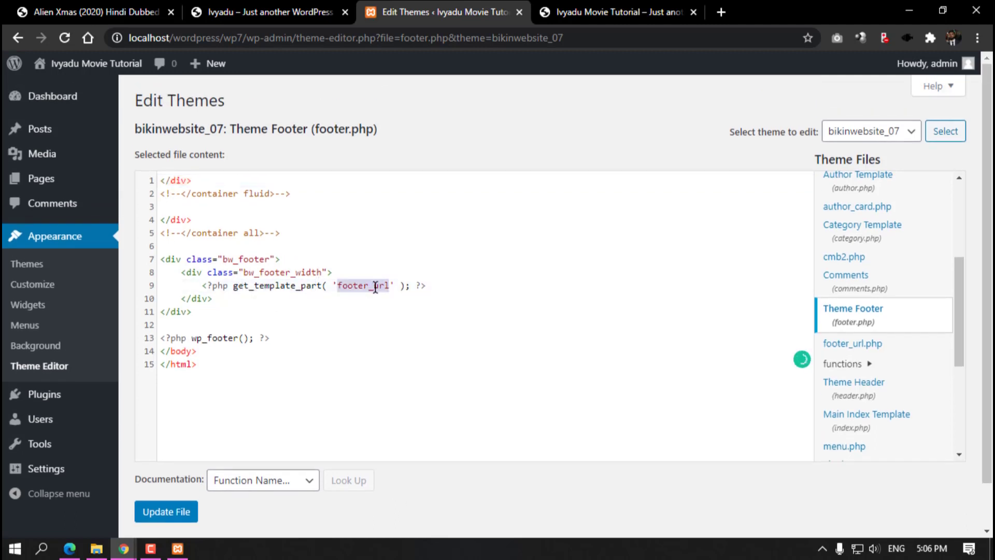
{"action": "left_click", "coordinate": [443, 495]}
Step: Locate the footer_url.php file referenced by the footer template among the theme files and open it
{"action": "scroll", "coordinate": [880, 301], "scroll_direction": "up", "scroll_amount": 3}
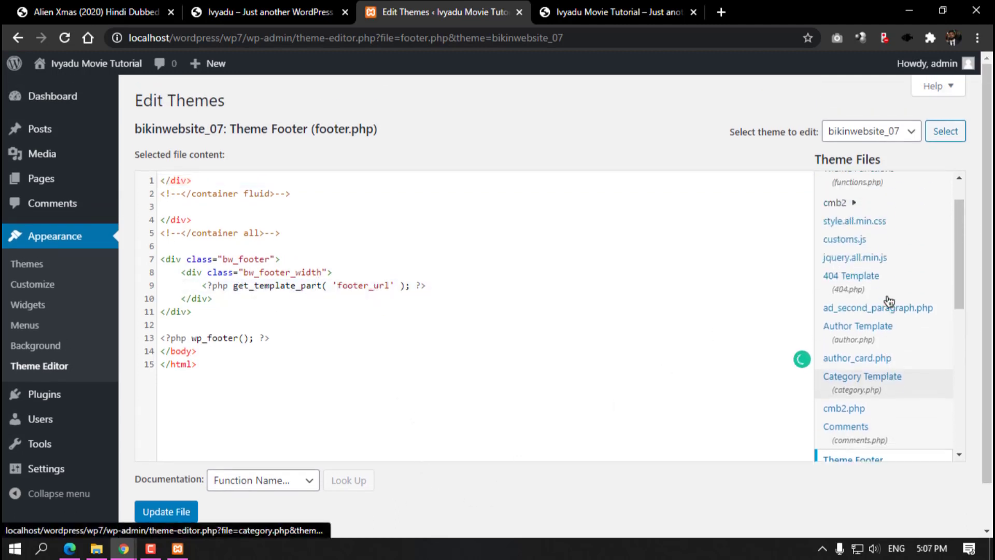
{"action": "scroll", "coordinate": [890, 302], "scroll_direction": "up", "scroll_amount": 1}
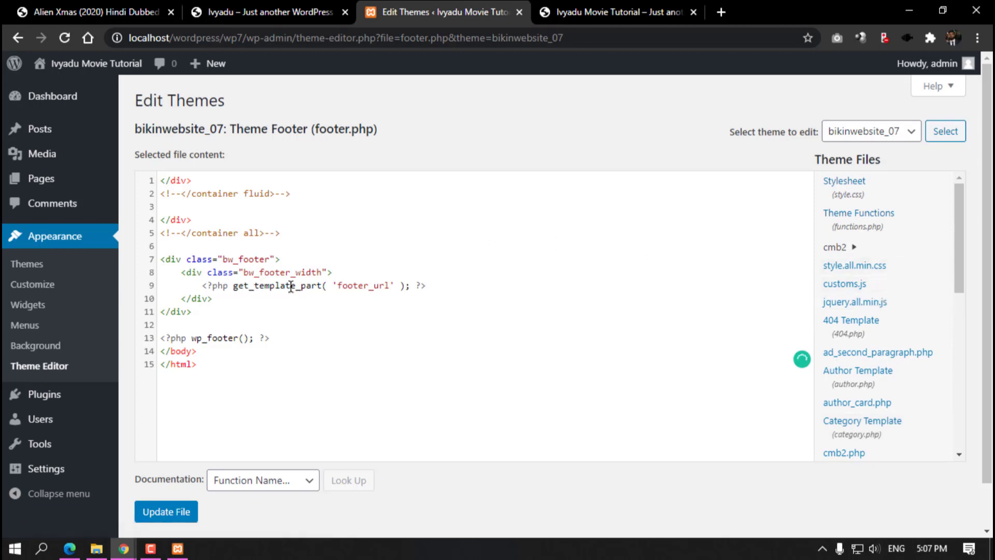
{"action": "scroll", "coordinate": [886, 259], "scroll_direction": "down", "scroll_amount": 5}
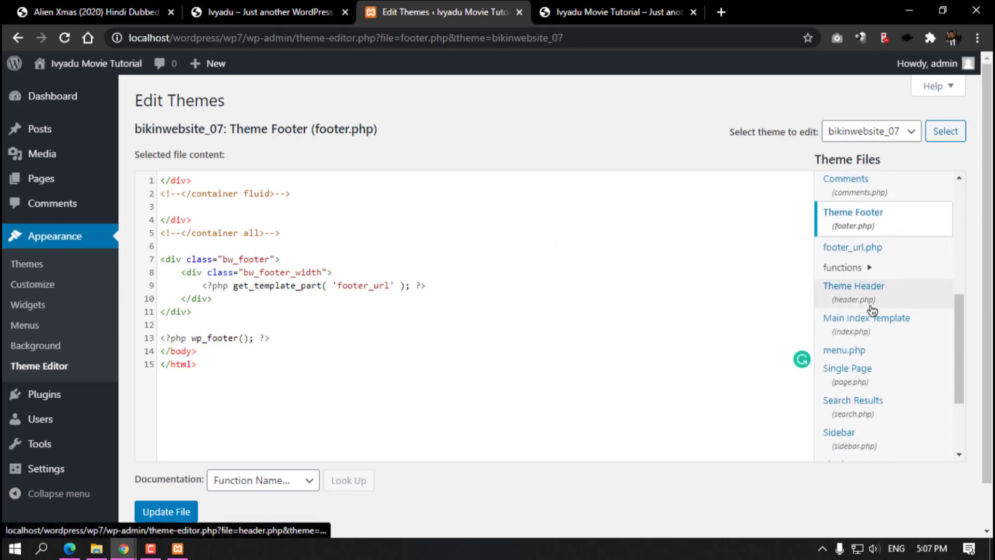
{"action": "scroll", "coordinate": [872, 310], "scroll_direction": "down", "scroll_amount": 2}
{"action": "scroll", "coordinate": [858, 259], "scroll_direction": "up", "scroll_amount": 7}
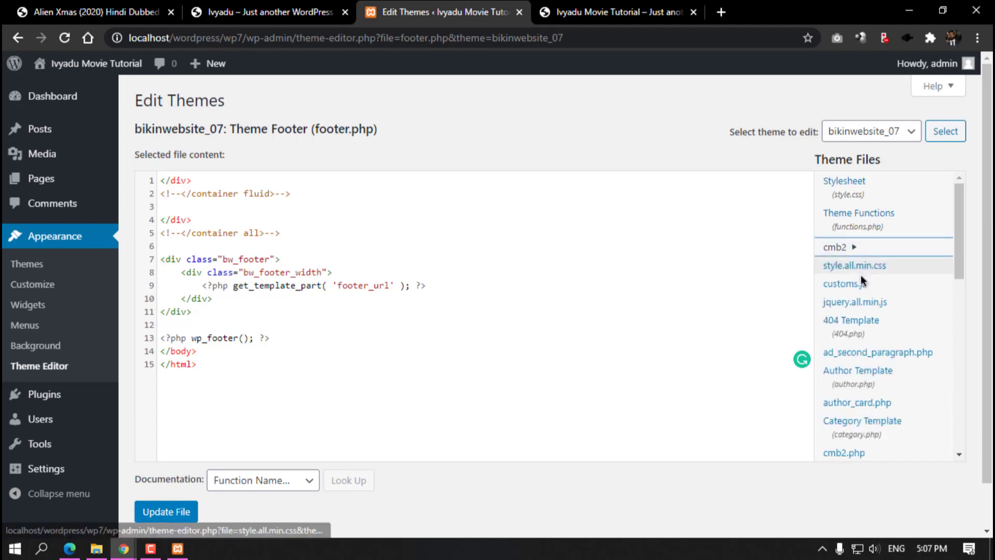
{"action": "scroll", "coordinate": [861, 280], "scroll_direction": "down", "scroll_amount": 2}
{"action": "scroll", "coordinate": [850, 290], "scroll_direction": "down", "scroll_amount": 2}
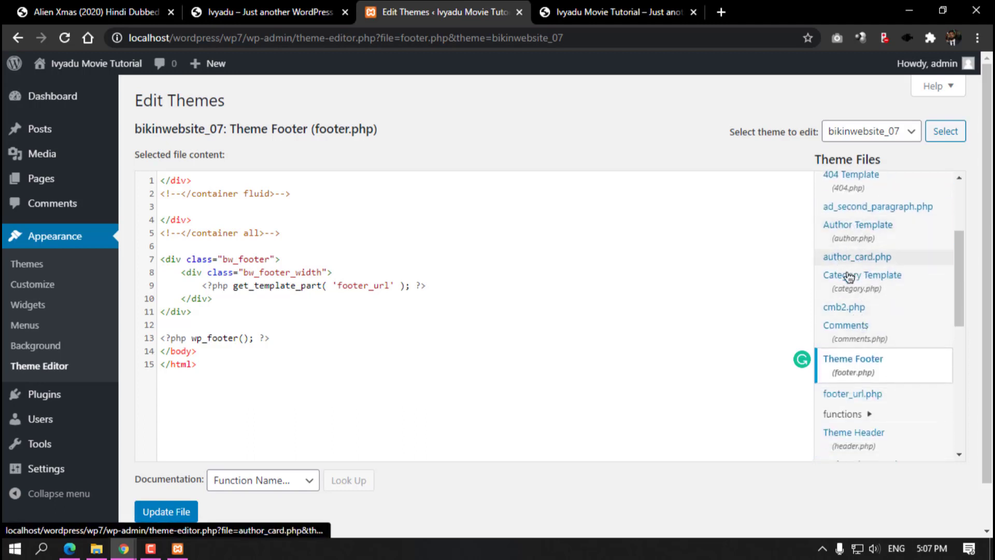
{"action": "scroll", "coordinate": [835, 295], "scroll_direction": "down", "scroll_amount": 2}
{"action": "scroll", "coordinate": [847, 270], "scroll_direction": "down", "scroll_amount": 1}
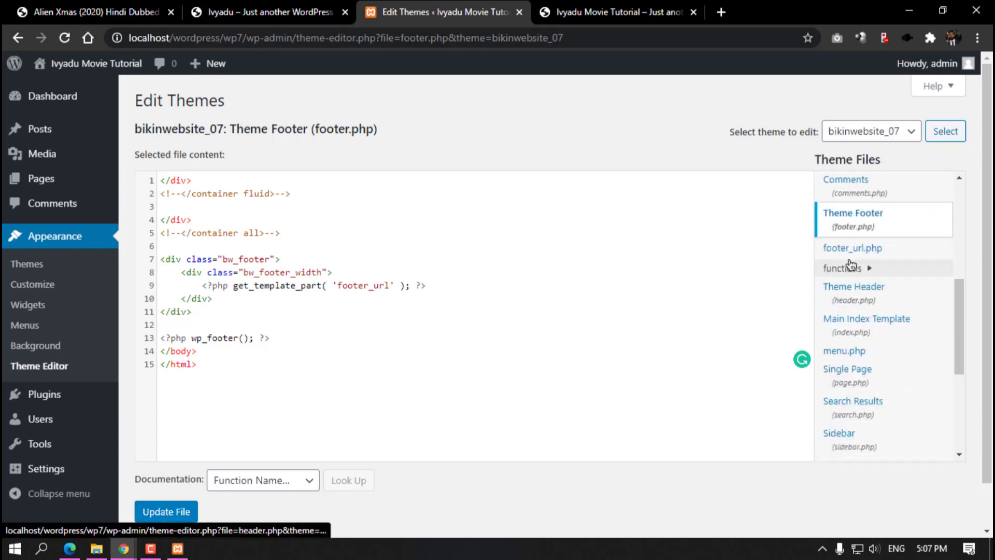
{"action": "scroll", "coordinate": [849, 251], "scroll_direction": "up", "scroll_amount": 1}
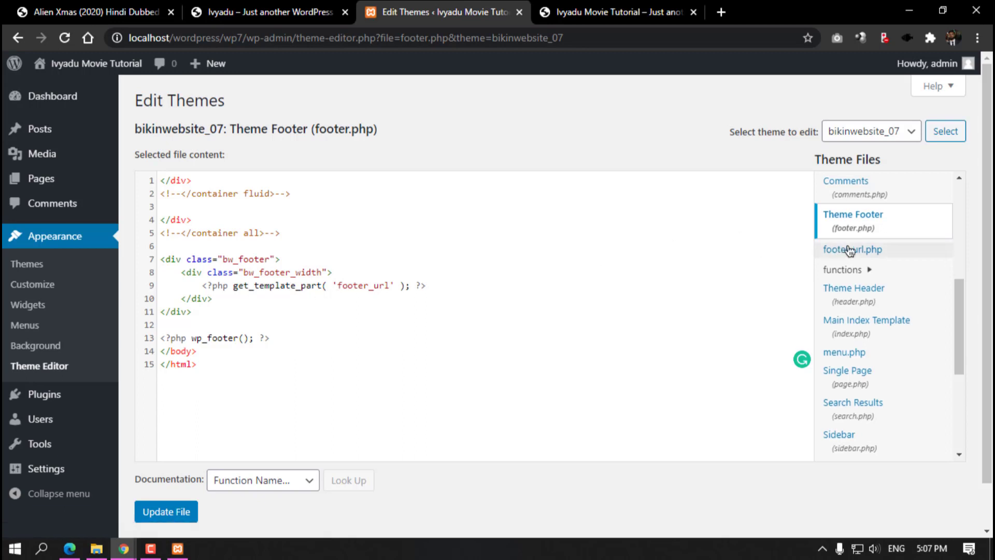
{"action": "scroll", "coordinate": [848, 250], "scroll_direction": "up", "scroll_amount": 4}
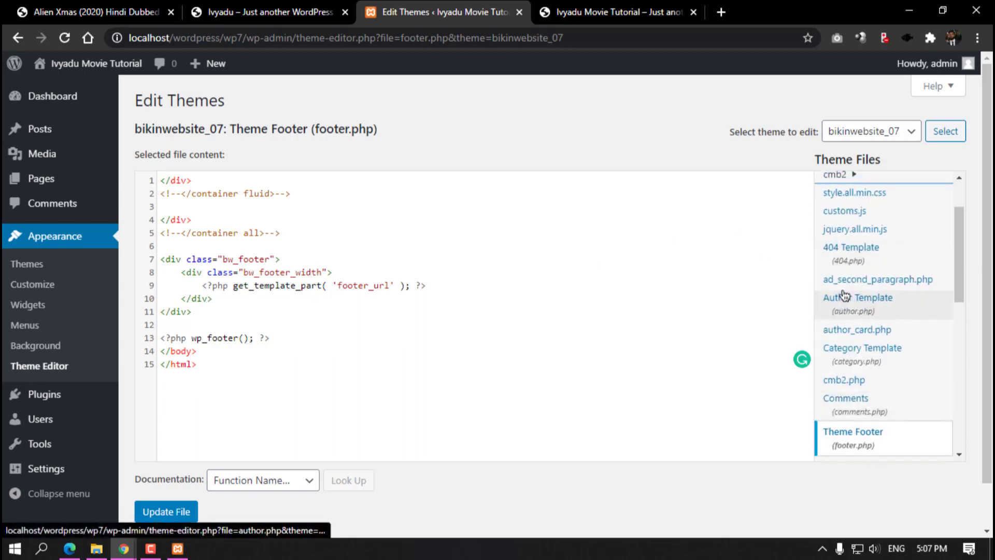
{"action": "scroll", "coordinate": [406, 284], "scroll_direction": "down", "scroll_amount": 1}
{"action": "double_click", "coordinate": [348, 237]}
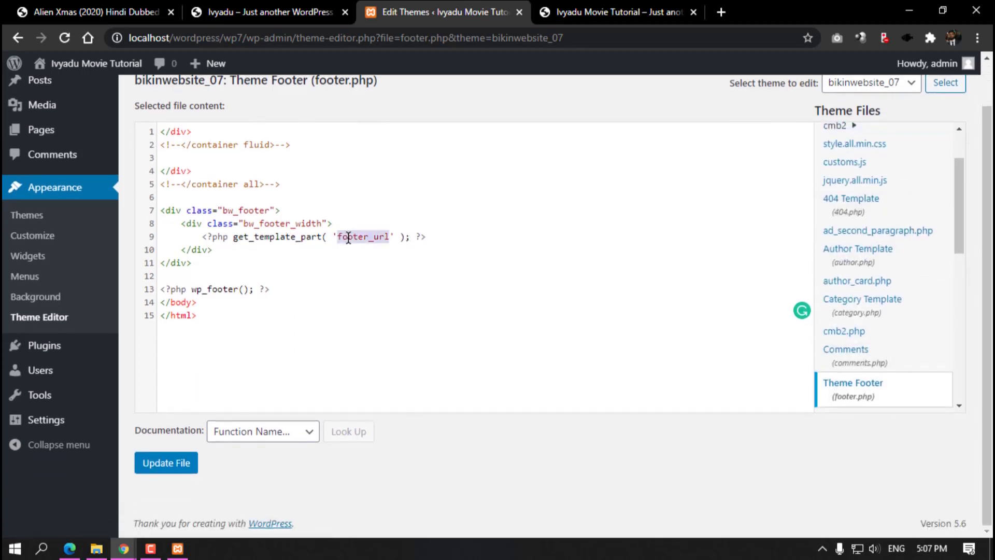
{"action": "scroll", "coordinate": [860, 281], "scroll_direction": "down", "scroll_amount": 3}
{"action": "left_click", "coordinate": [855, 275]}
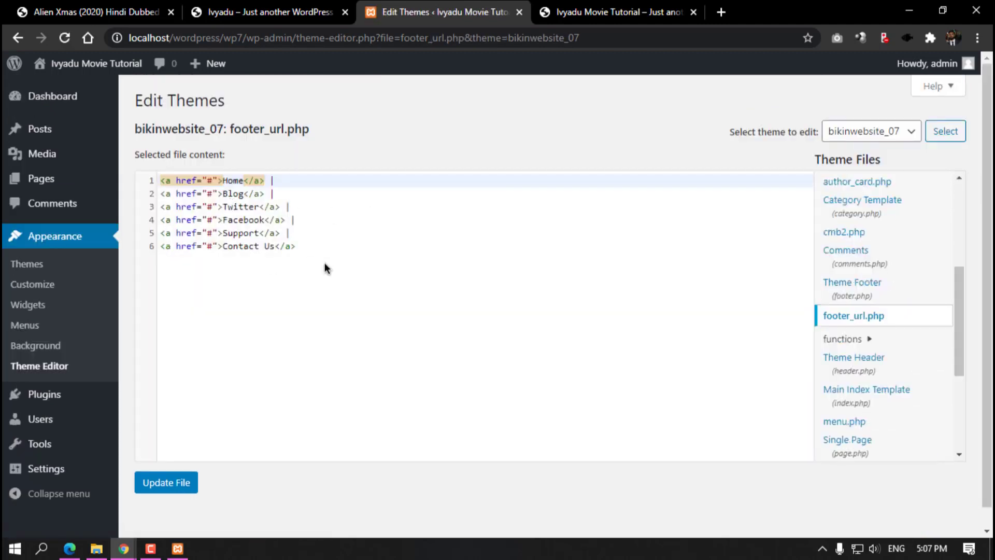
Step: Examine the link entries in footer_url.php and compare them with the footer on the site's front page
{"action": "left_click_drag", "start_coordinate": [324, 263], "coordinate": [151, 173]}
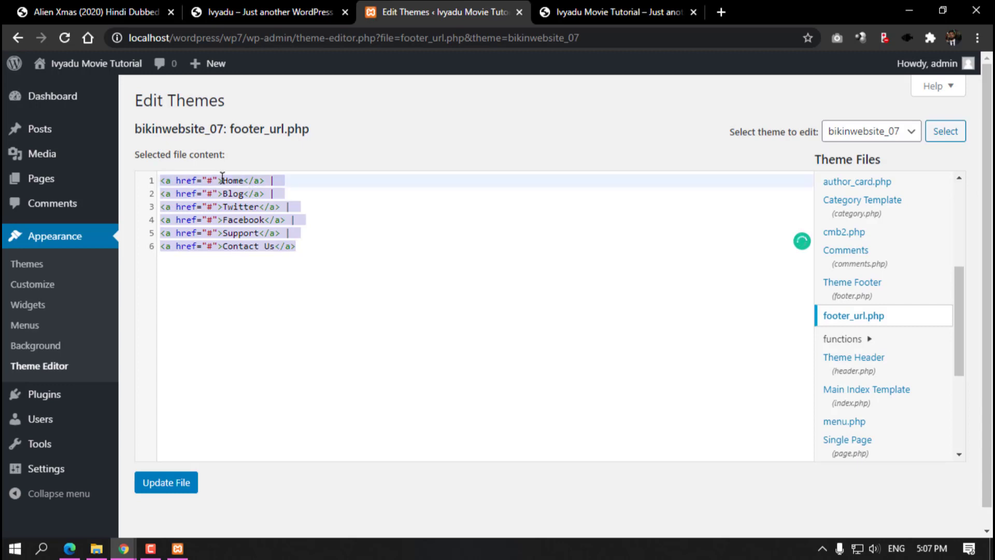
{"action": "left_click", "coordinate": [239, 192]}
{"action": "left_click", "coordinate": [244, 206]}
{"action": "left_click", "coordinate": [241, 220]}
{"action": "left_click", "coordinate": [239, 233]}
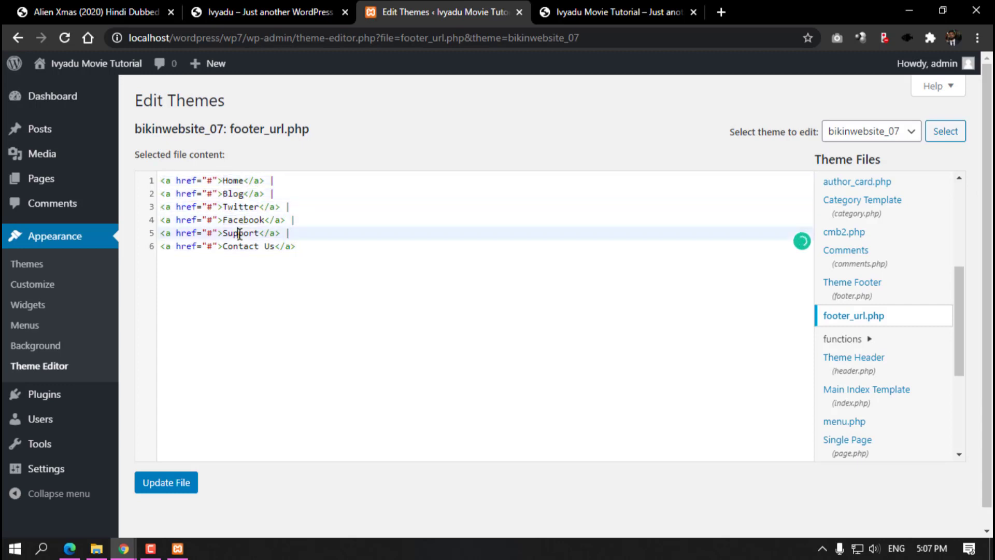
{"action": "double_click", "coordinate": [239, 233]}
{"action": "double_click", "coordinate": [239, 246]}
{"action": "left_click", "coordinate": [575, 12]}
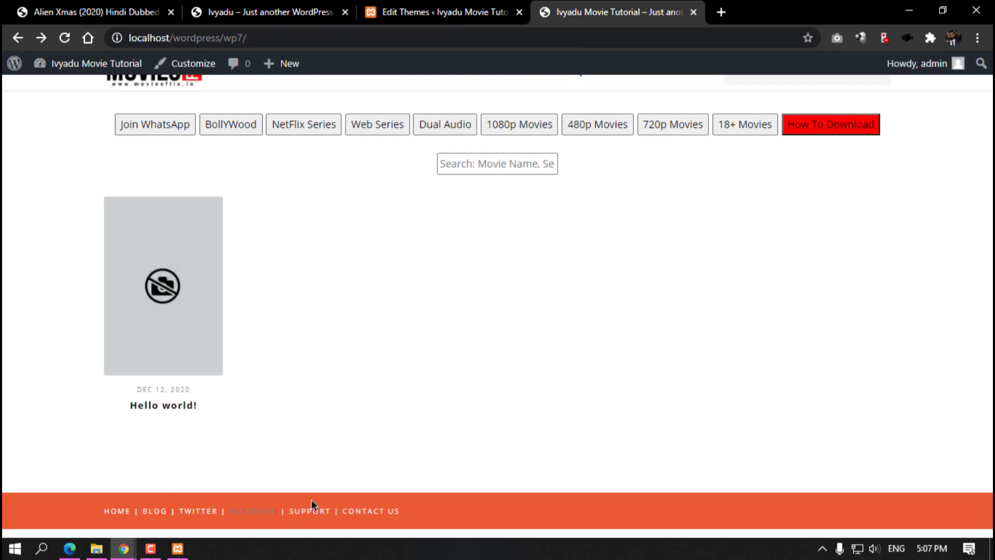
{"action": "left_click", "coordinate": [436, 5]}
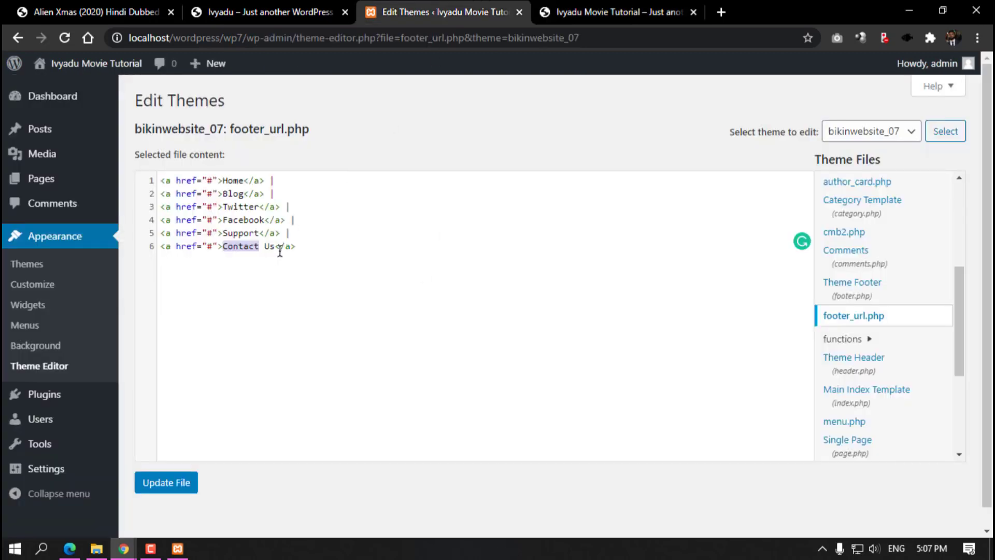
Step: Add a "Disclaimer" link with the address "#" and a trailing separator between Support and Contact Us in footer_url.php, and save the file
{"action": "left_click", "coordinate": [294, 232]}
{"action": "key", "text": "Return"}
{"action": "type", "text": "<a href=\"#\">Support</a> |"}
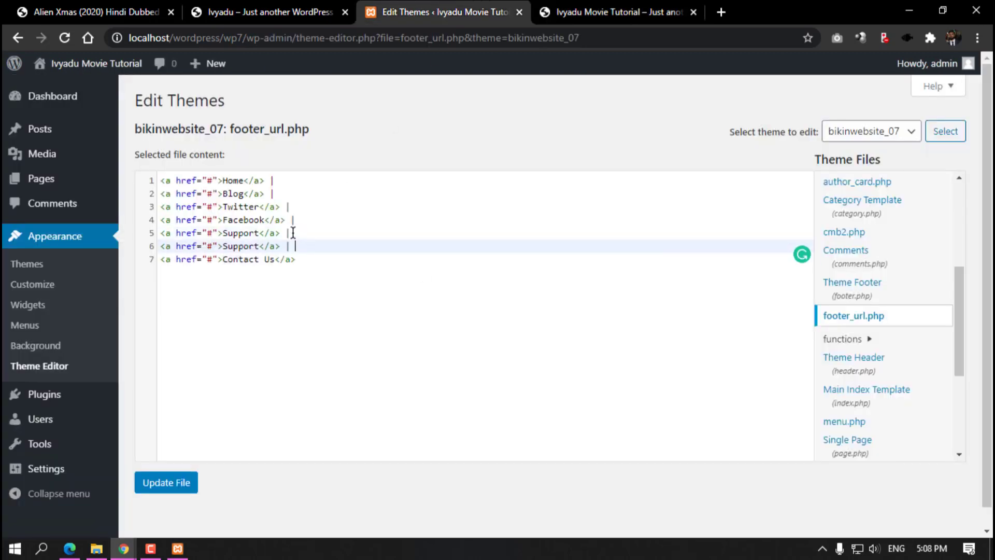
{"action": "double_click", "coordinate": [228, 245]}
{"action": "type", "text": "Disclaimer"}
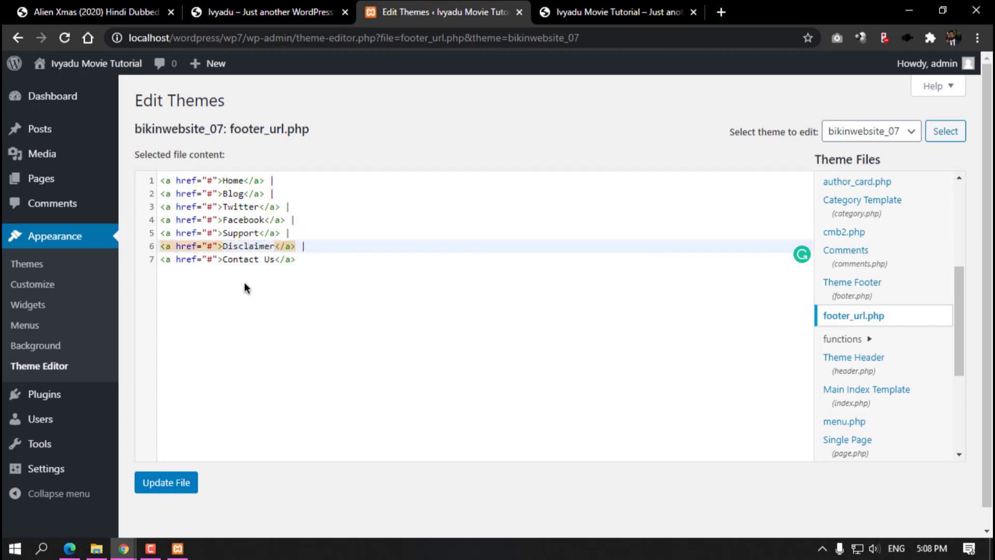
{"action": "left_click", "coordinate": [180, 482]}
Step: Reload the site's front page to check the footer links, and go back to the Theme Editor
{"action": "left_click", "coordinate": [603, 5]}
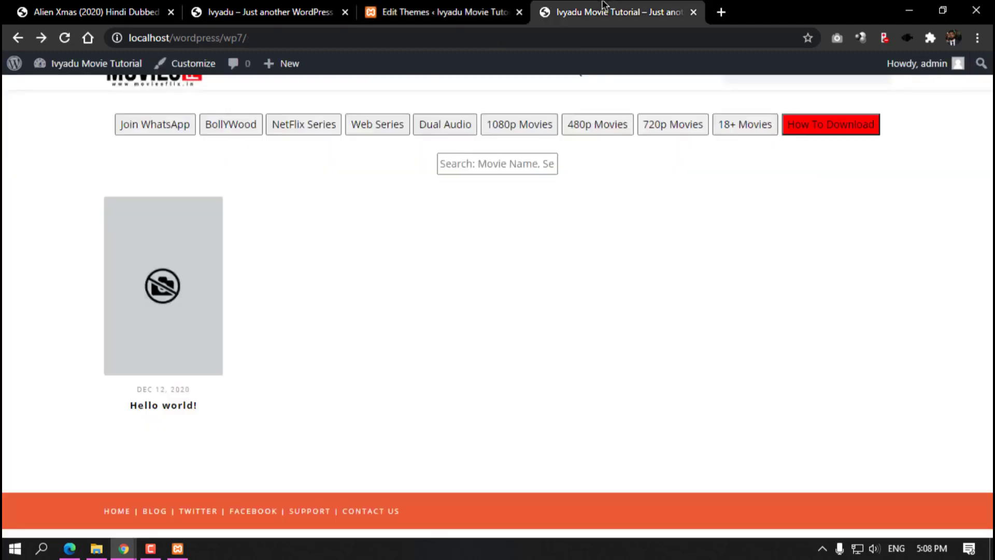
{"action": "left_click", "coordinate": [64, 37]}
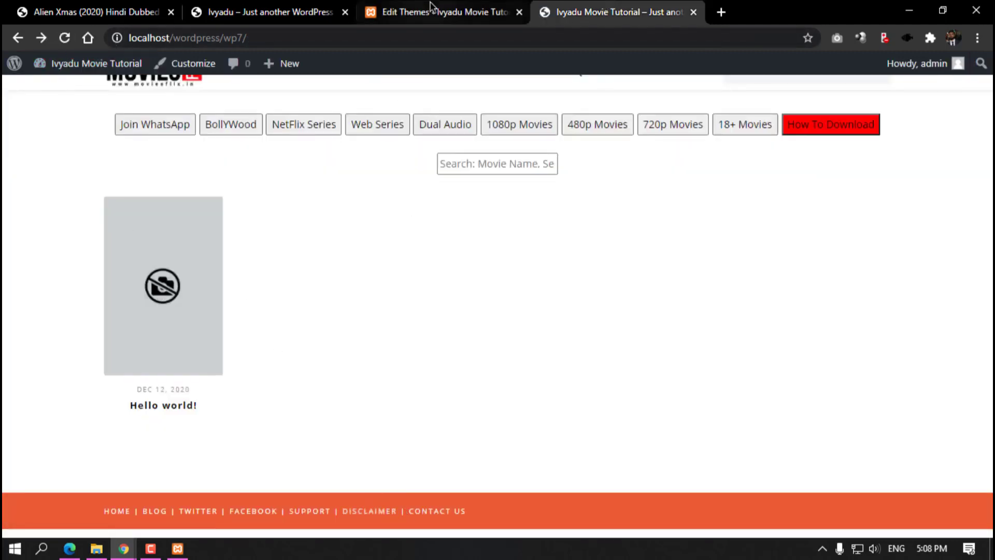
{"action": "left_click", "coordinate": [409, 11]}
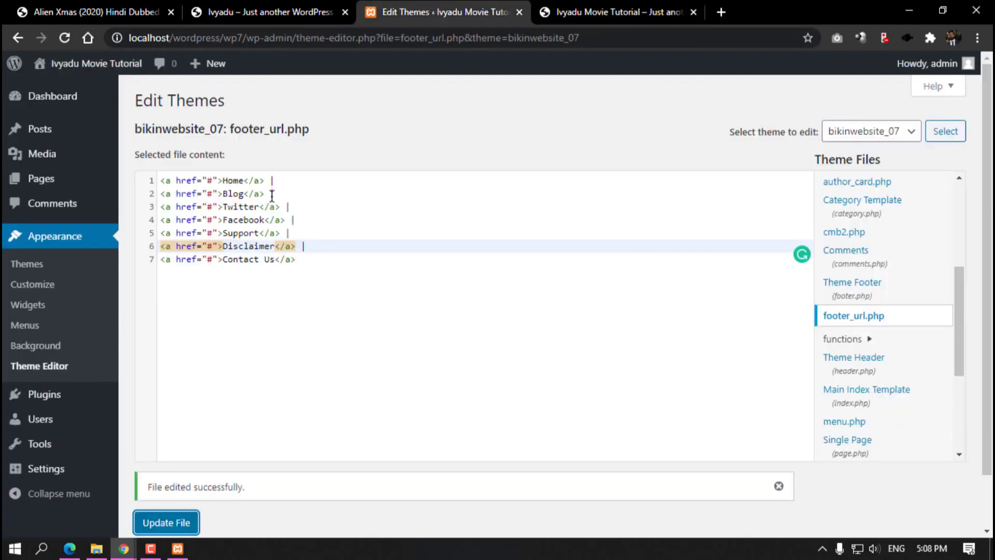
{"action": "left_click", "coordinate": [211, 248]}
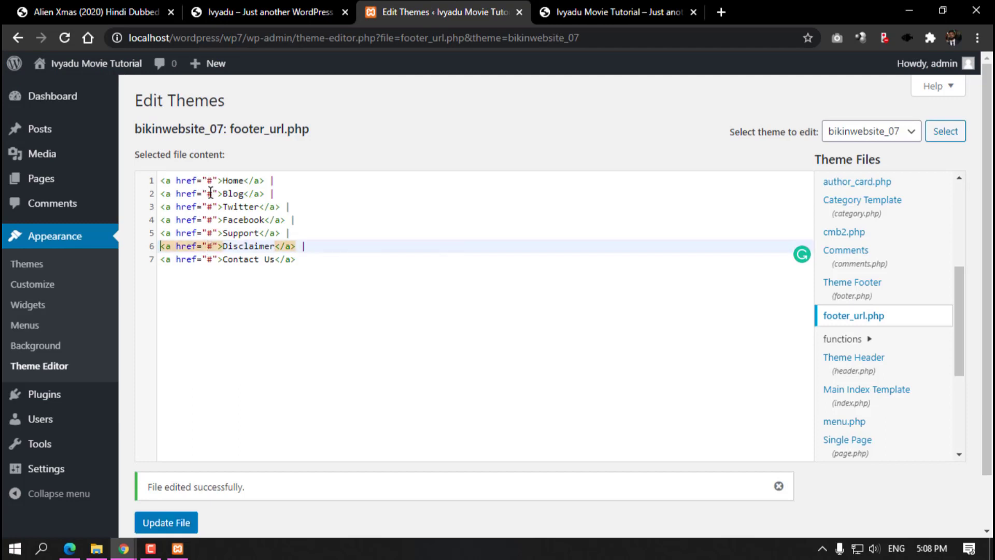
{"action": "left_click_drag", "start_coordinate": [212, 179], "coordinate": [205, 180]}
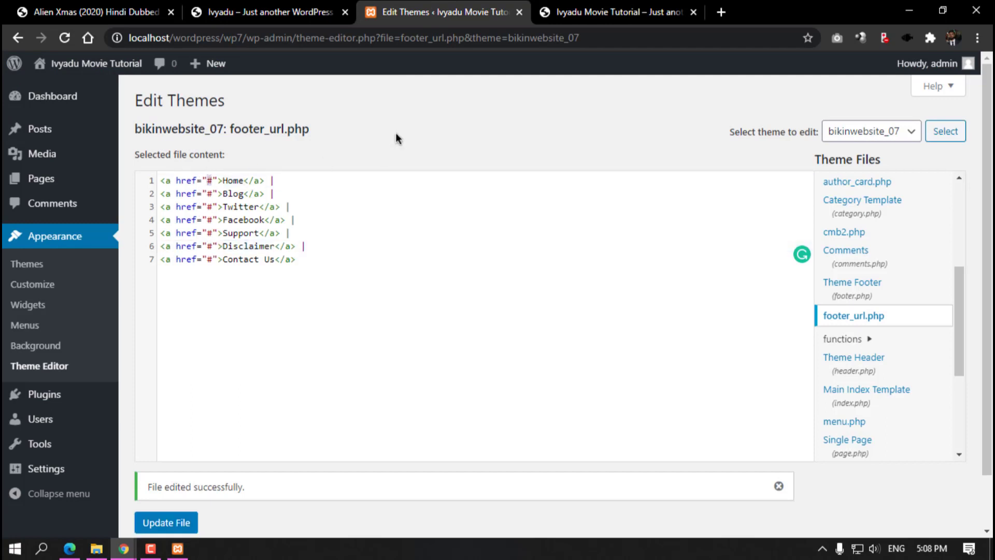
{"action": "type", "text": "https"}
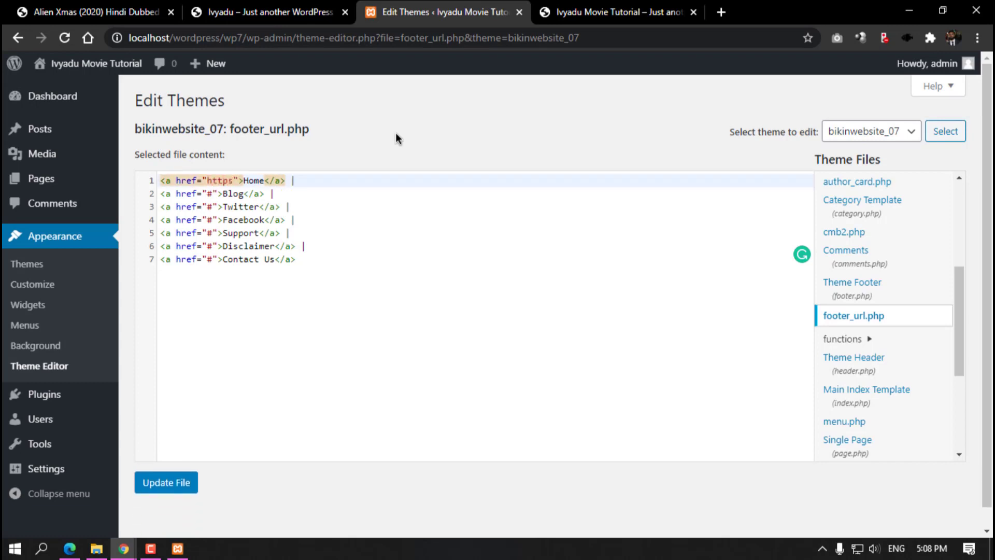
{"action": "type", "text": "://g"}
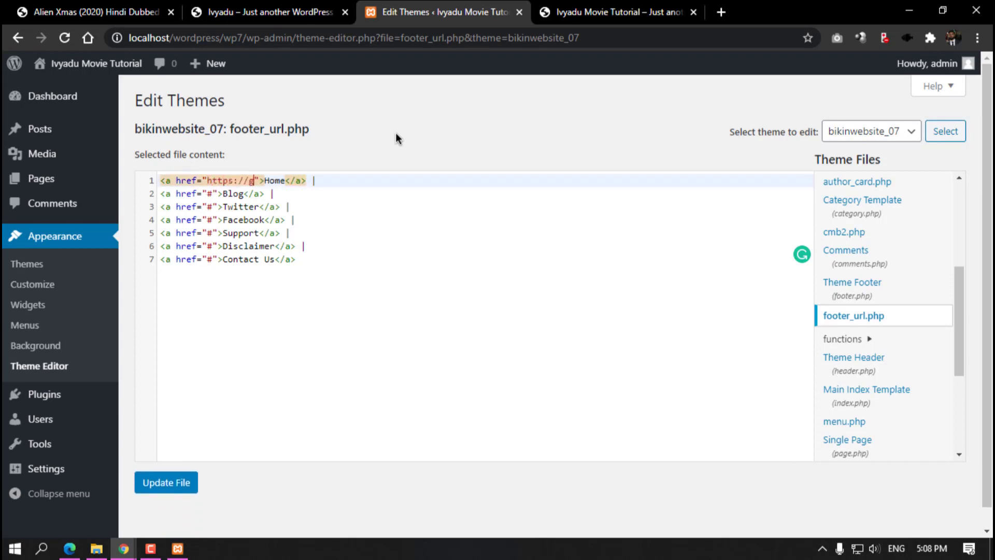
{"action": "type", "text": "oogle."}
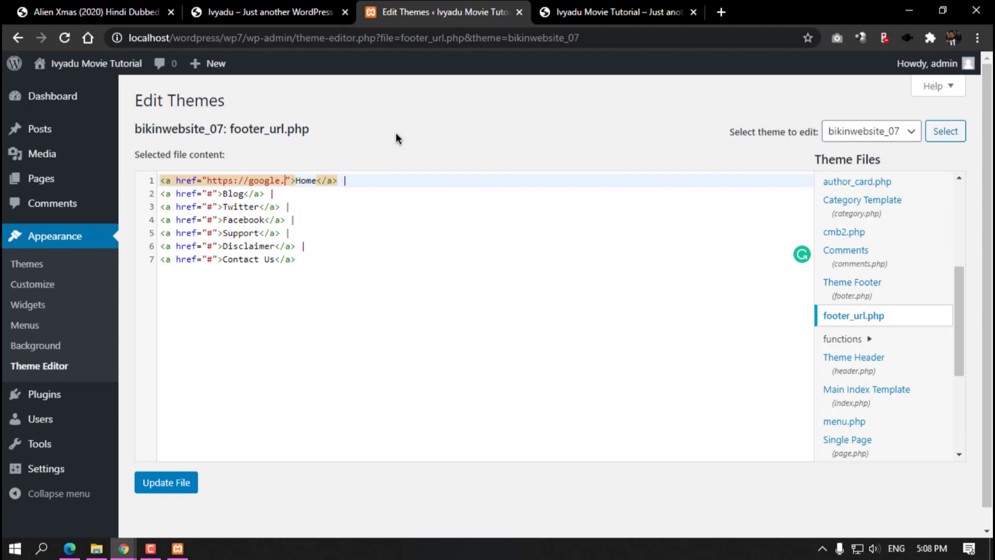
{"action": "type", "text": "com"}
{"action": "left_click", "coordinate": [147, 489]}
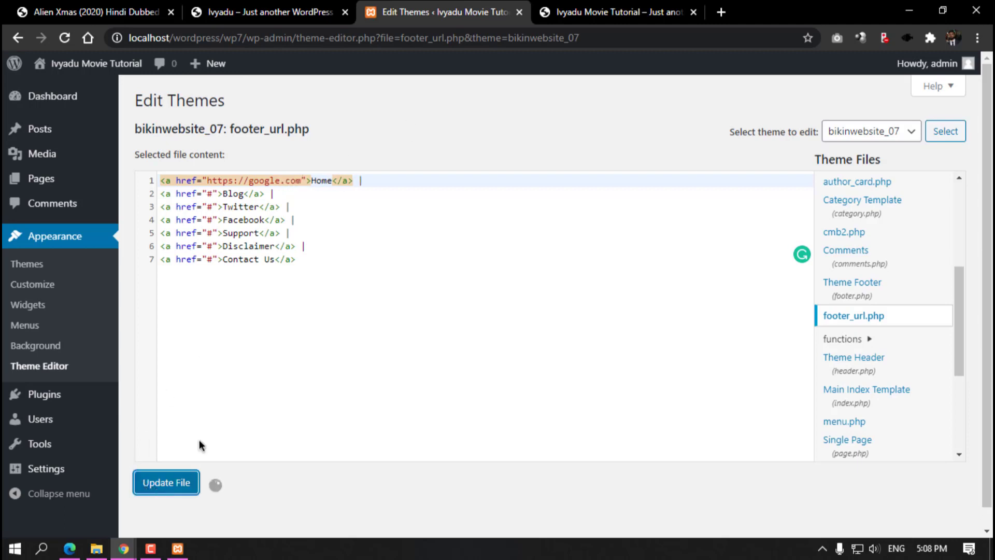
Step: Reload the front page, follow the footer's Home link, and return to footer_url.php in the Theme Editor
{"action": "left_click", "coordinate": [613, 7]}
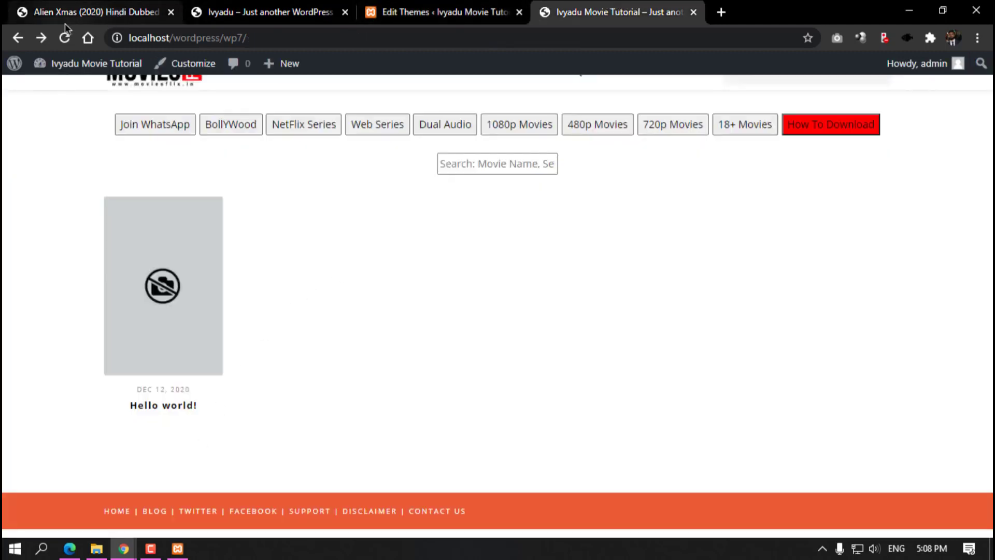
{"action": "left_click", "coordinate": [71, 42]}
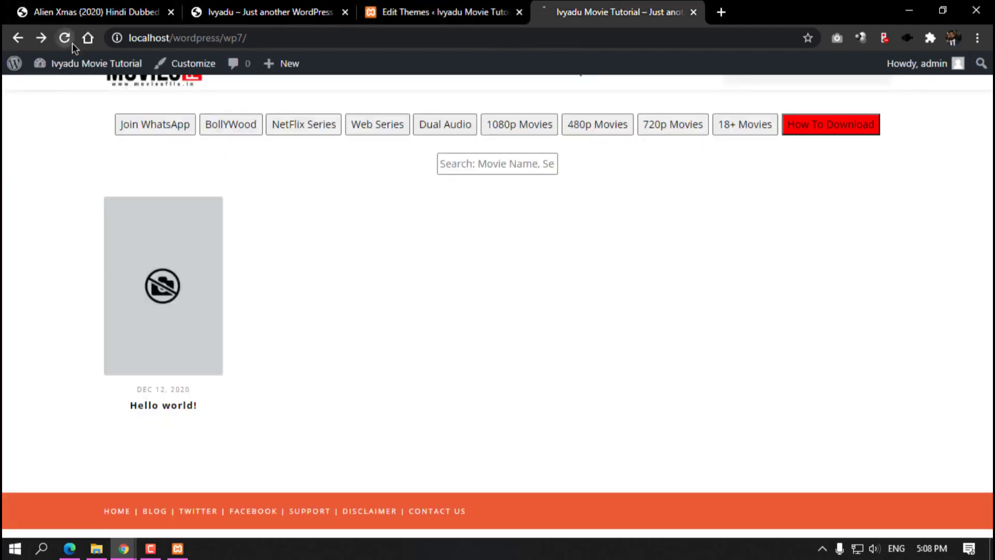
{"action": "left_click", "coordinate": [123, 512]}
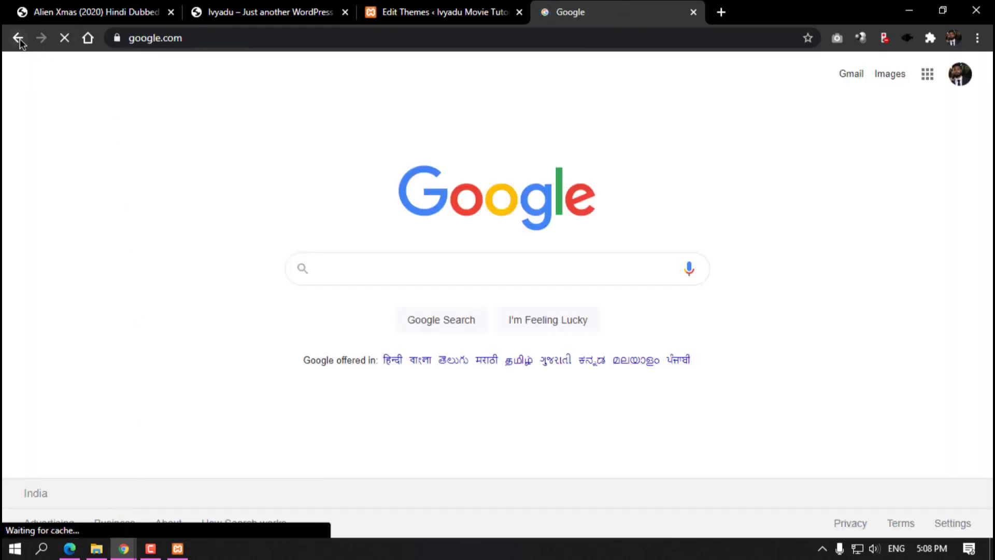
{"action": "left_click", "coordinate": [19, 39]}
{"action": "left_click", "coordinate": [461, 10]}
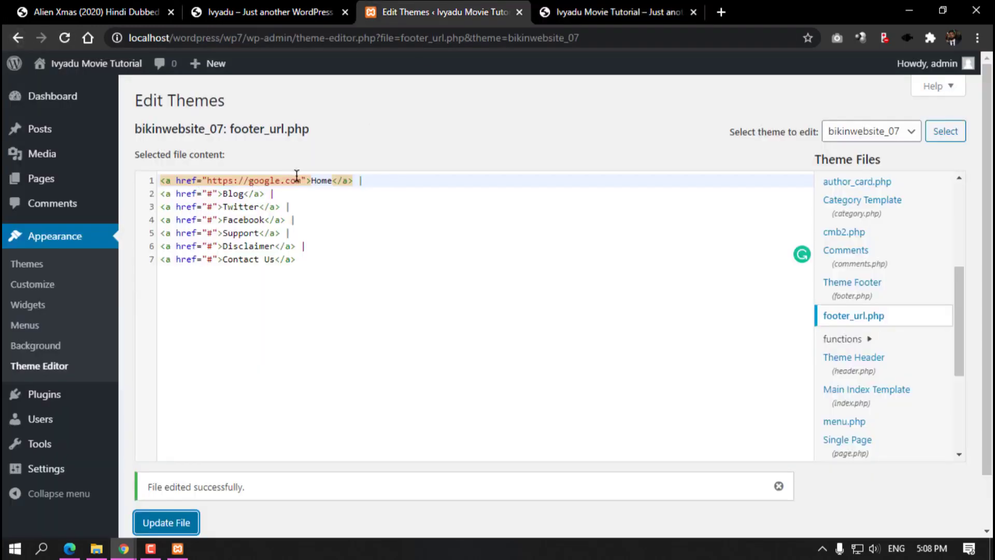
Step: In footer_url.php, set the Home link's address to "#", remove the Support link line, and save the file
{"action": "left_click_drag", "start_coordinate": [300, 180], "coordinate": [209, 180]}
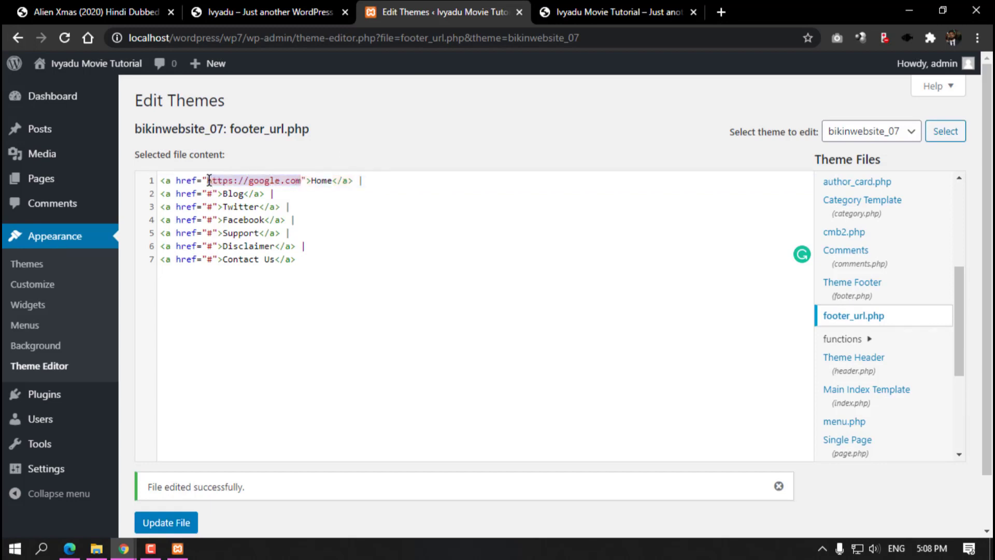
{"action": "type", "text": "#"}
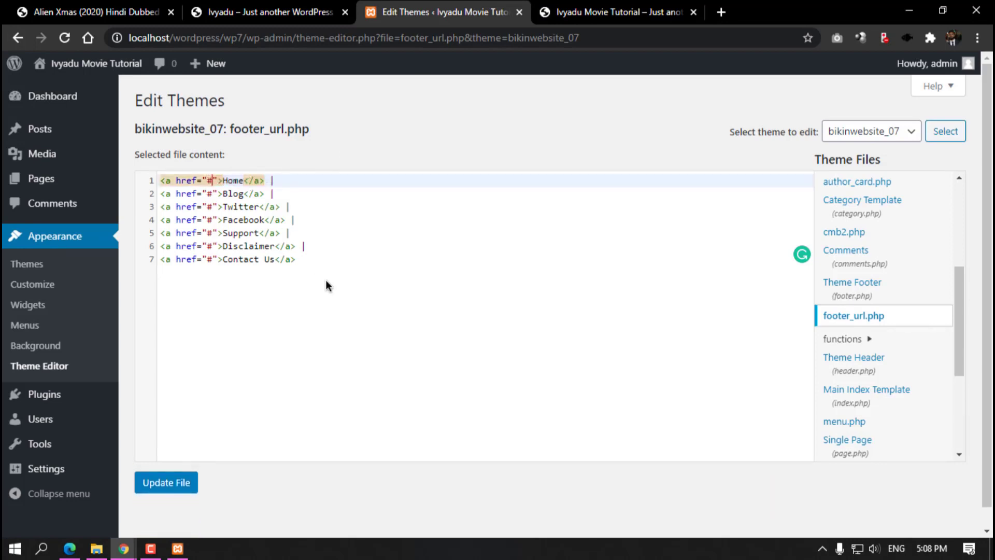
{"action": "left_click_drag", "start_coordinate": [299, 234], "coordinate": [299, 220]}
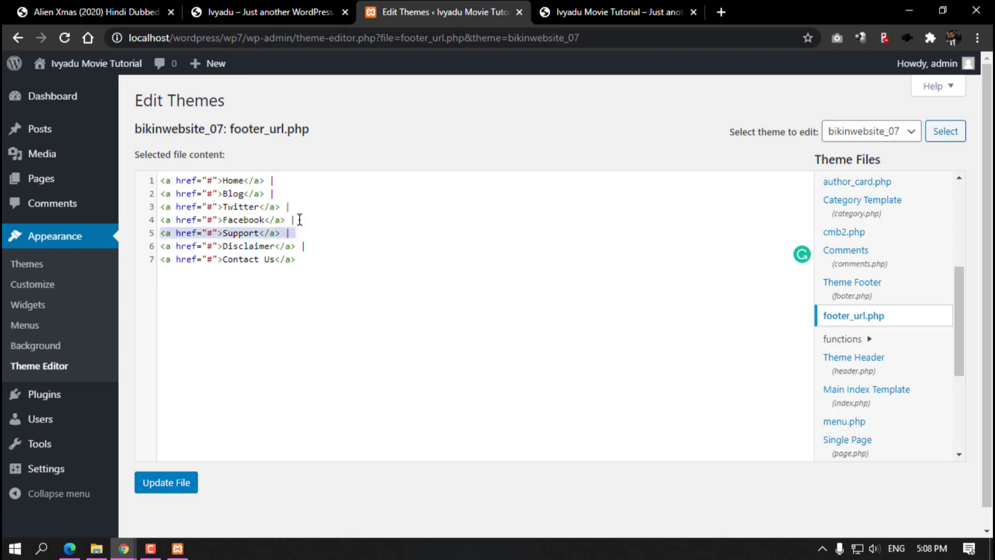
{"action": "key", "text": "BackSpace"}
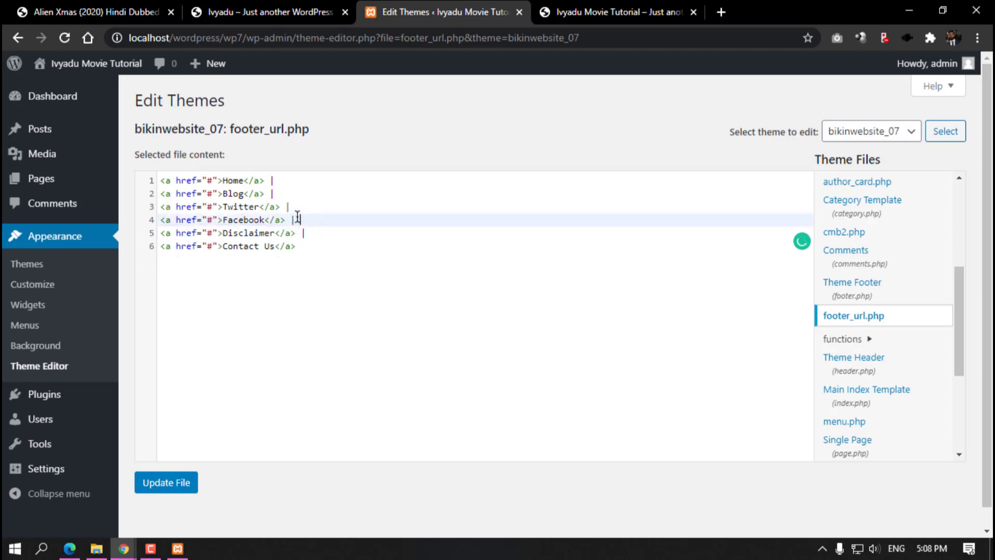
{"action": "left_click", "coordinate": [271, 189]}
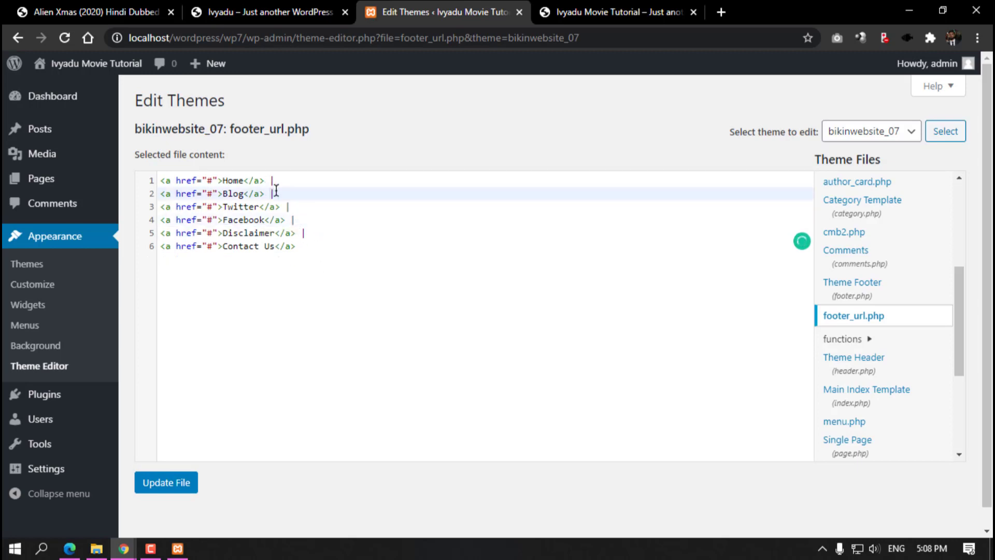
{"action": "left_click_drag", "start_coordinate": [294, 204], "coordinate": [295, 187]}
{"action": "double_click", "coordinate": [284, 190]}
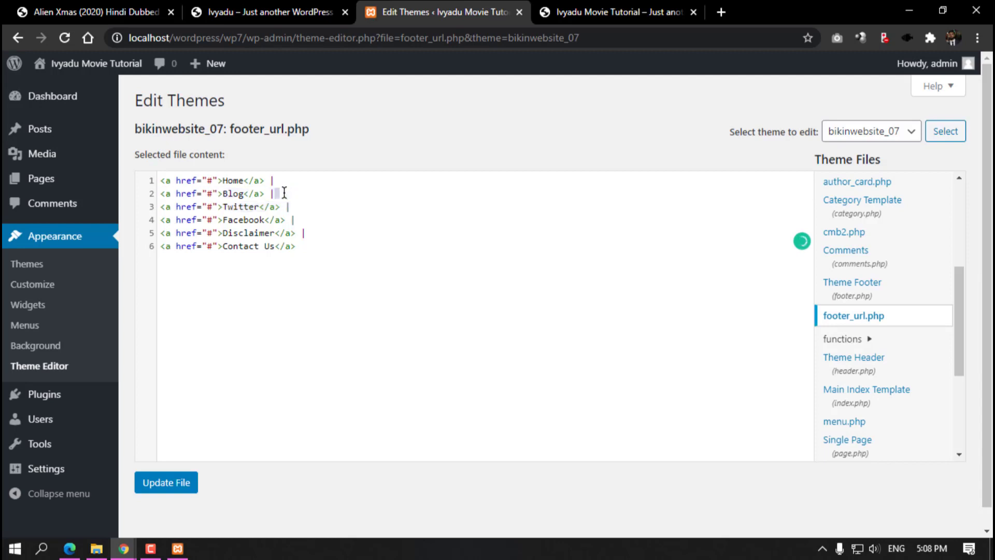
{"action": "left_click", "coordinate": [347, 439]}
{"action": "left_click", "coordinate": [195, 487]}
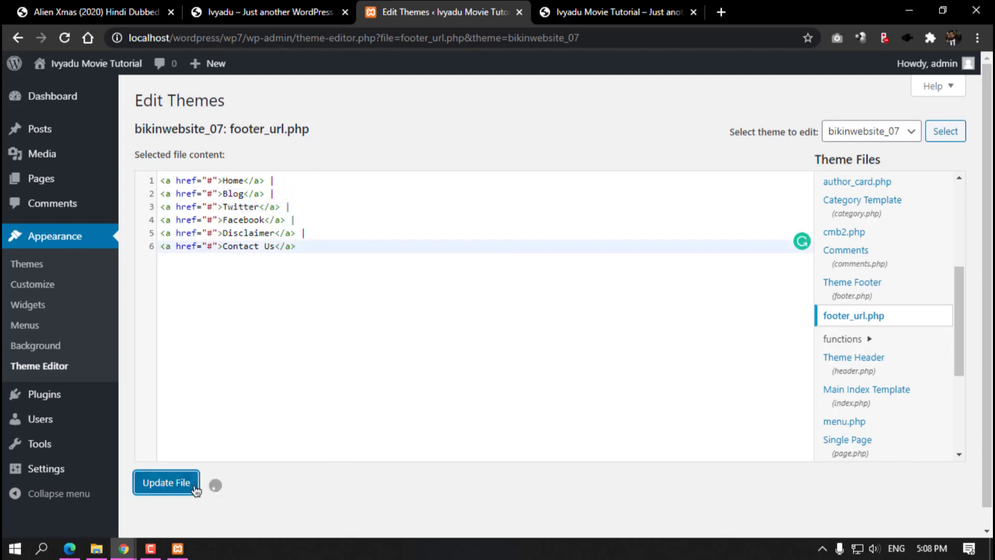
Step: Reload the site's front page to check the footer links, and return to the Theme Editor
{"action": "left_click", "coordinate": [654, 6]}
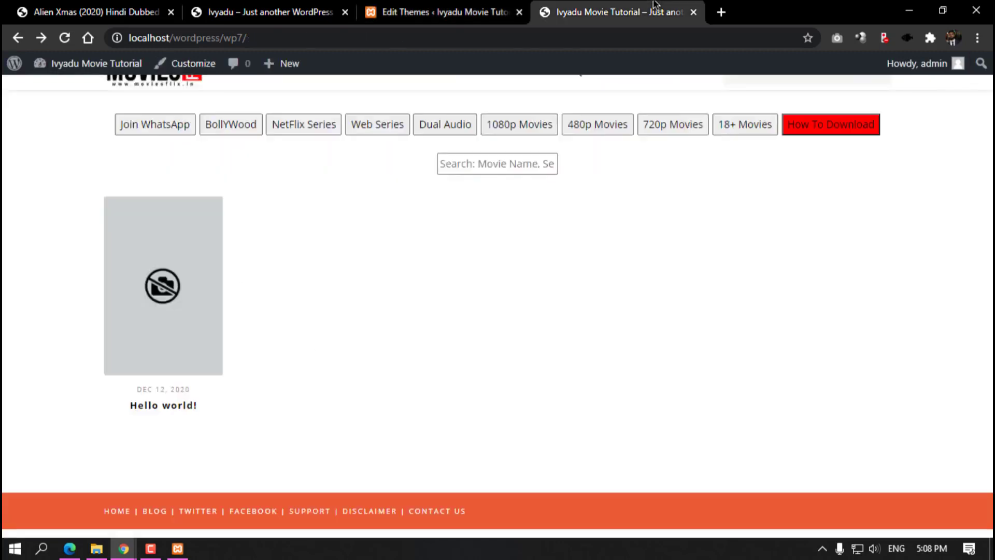
{"action": "left_click", "coordinate": [445, 11]}
{"action": "left_click", "coordinate": [637, 11]}
{"action": "key", "text": "F5"}
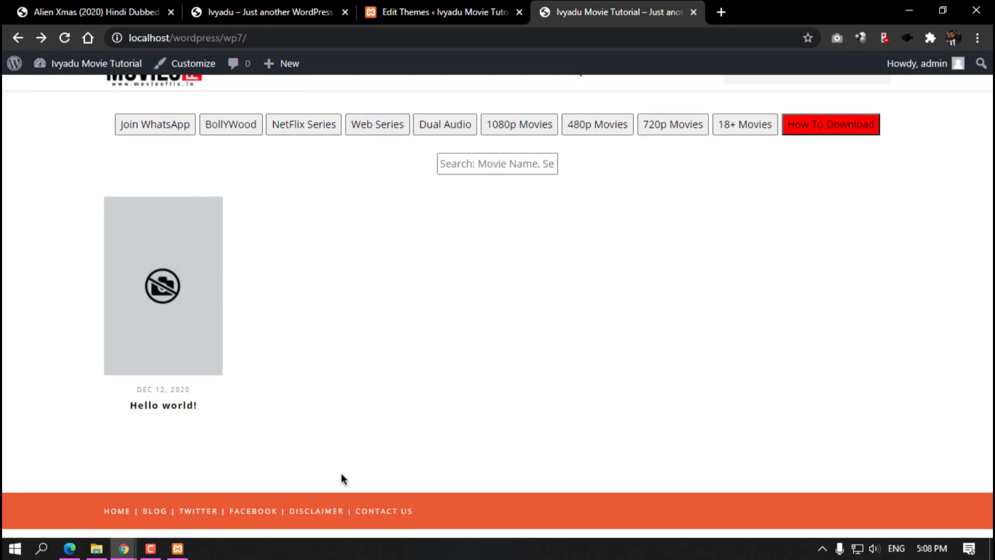
{"action": "left_click", "coordinate": [440, 3]}
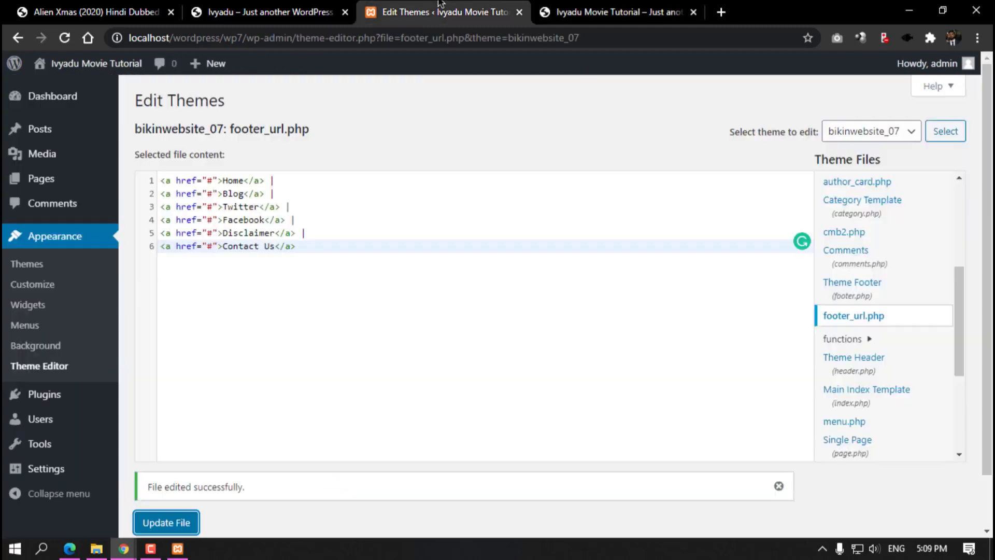
Step: Look over the reference movie site's home page, from its poster grid to the footer links
{"action": "left_click", "coordinate": [269, 11]}
{"action": "scroll", "coordinate": [282, 290], "scroll_direction": "down", "scroll_amount": 5}
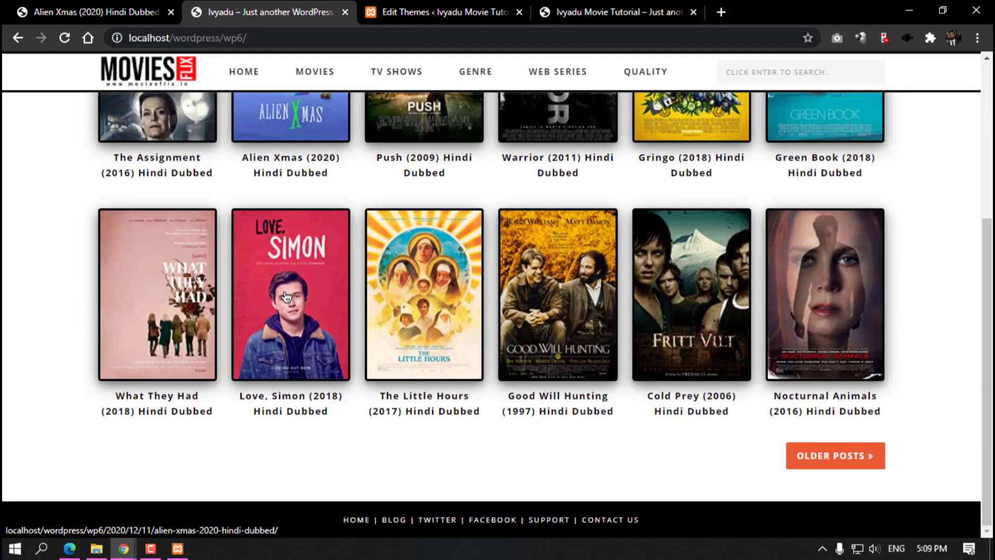
{"action": "scroll", "coordinate": [284, 293], "scroll_direction": "up", "scroll_amount": 4}
{"action": "scroll", "coordinate": [286, 296], "scroll_direction": "up", "scroll_amount": 1}
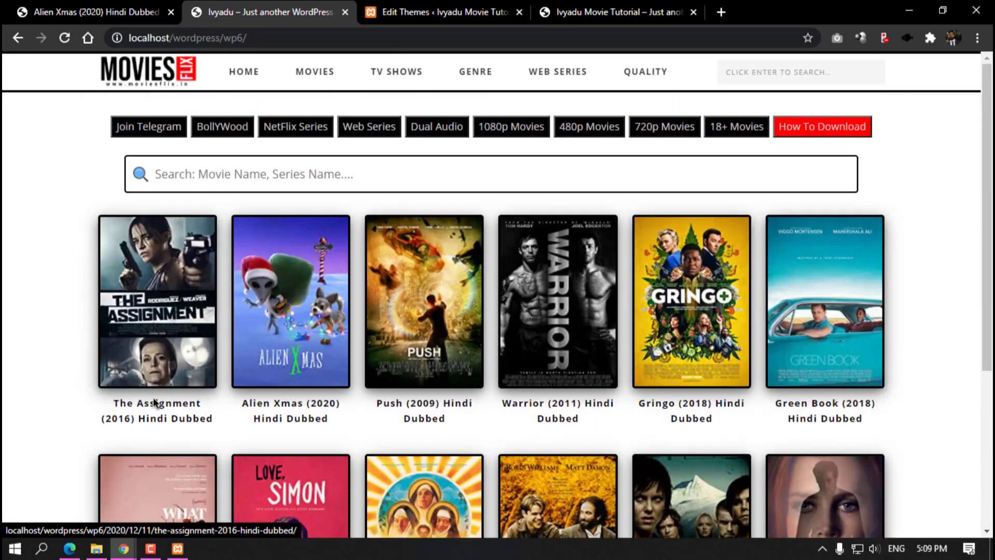
Step: Examine the "Alien Xmas (2020) Hindi Dubbed" post on the reference site, including its title and IMDb information box
{"action": "left_click_drag", "start_coordinate": [99, 7], "coordinate": [200, 30]}
{"action": "left_click_drag", "start_coordinate": [190, 268], "coordinate": [511, 267]}
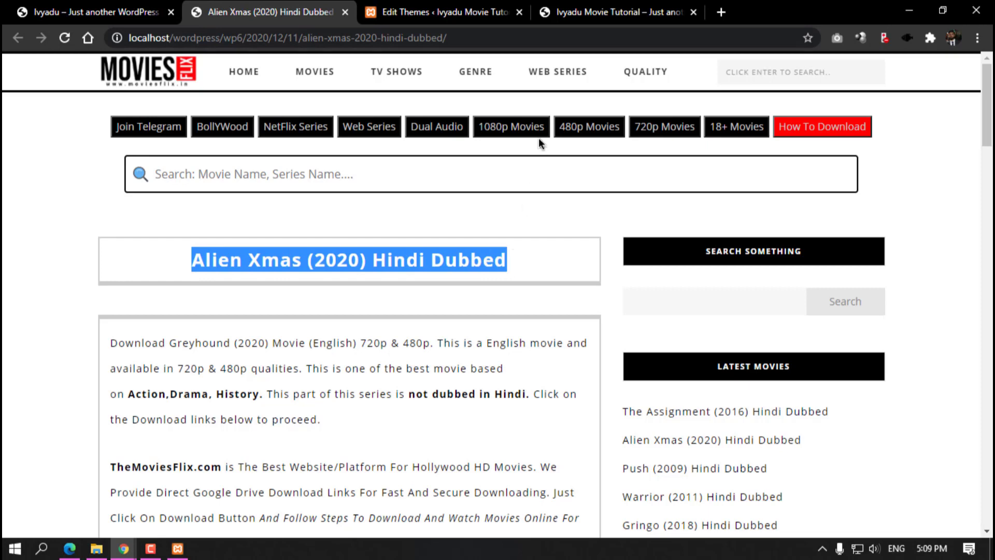
{"action": "left_click", "coordinate": [601, 11]}
{"action": "left_click", "coordinate": [496, 14]}
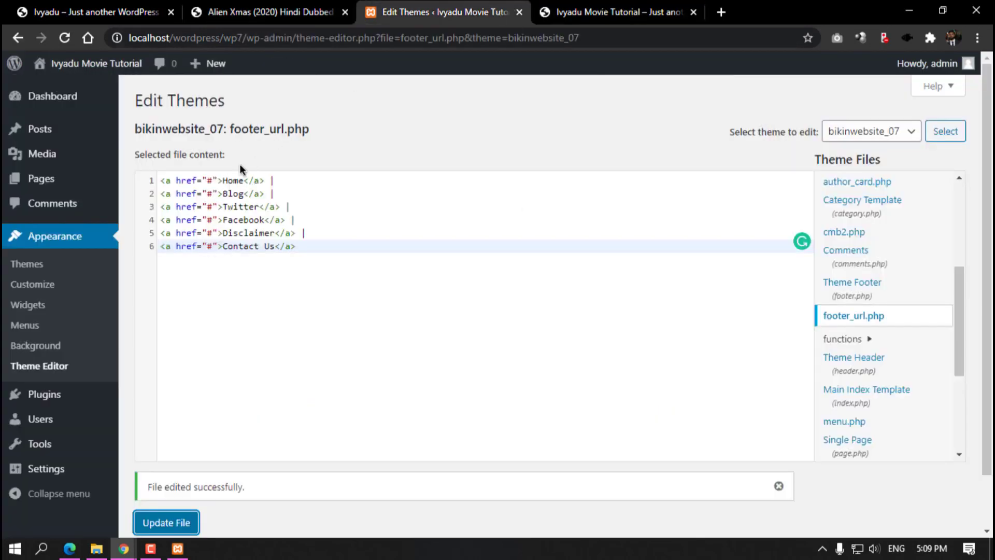
{"action": "left_click", "coordinate": [265, 12]}
{"action": "scroll", "coordinate": [265, 361], "scroll_direction": "down", "scroll_amount": 10}
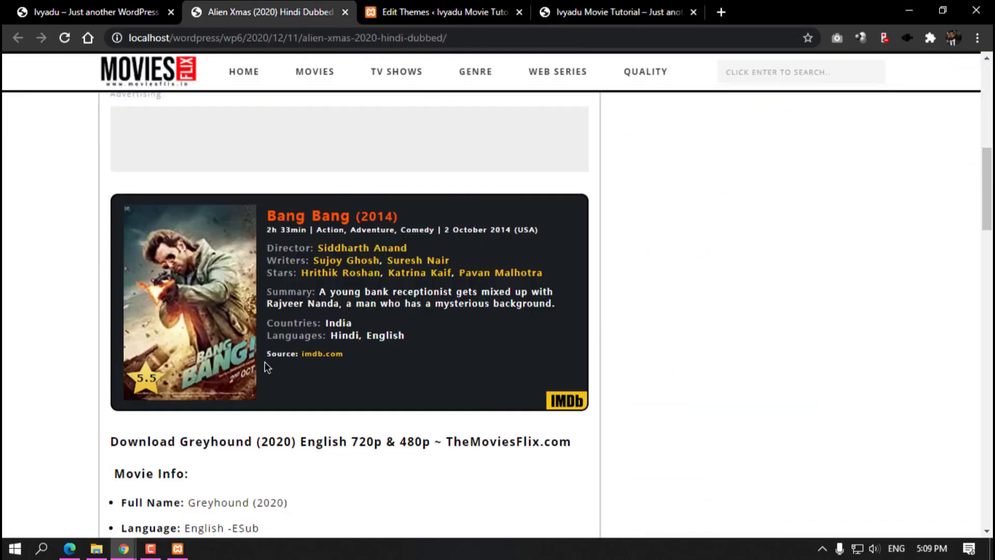
{"action": "left_click", "coordinate": [589, 6]}
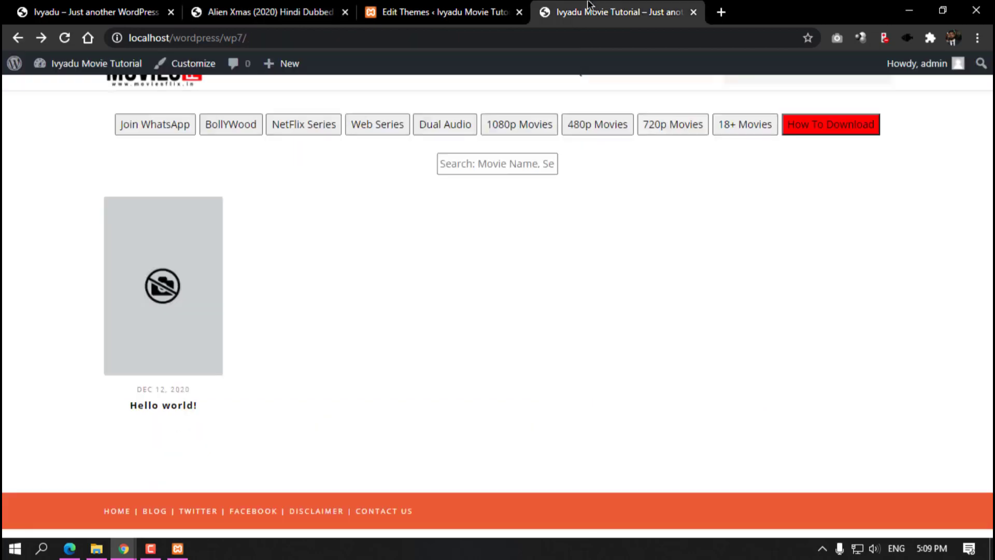
Step: Delete both installed plugins, Akismet Anti-Spam and Hello Dolly, with one bulk action in the tutorial site's admin
{"action": "key", "text": "ctrl+shift+Tab"}
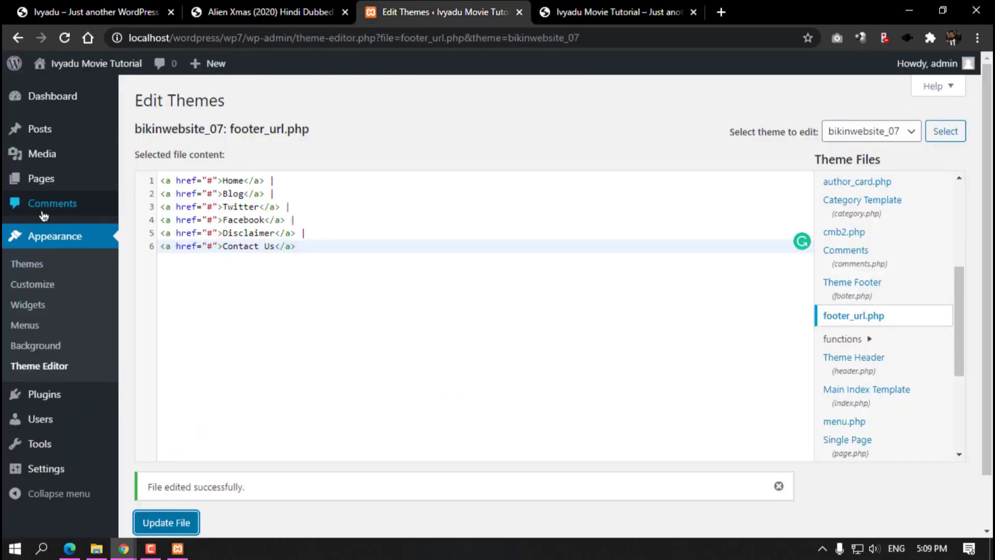
{"action": "mouse_move", "coordinate": [49, 398]}
{"action": "left_click", "coordinate": [155, 416]}
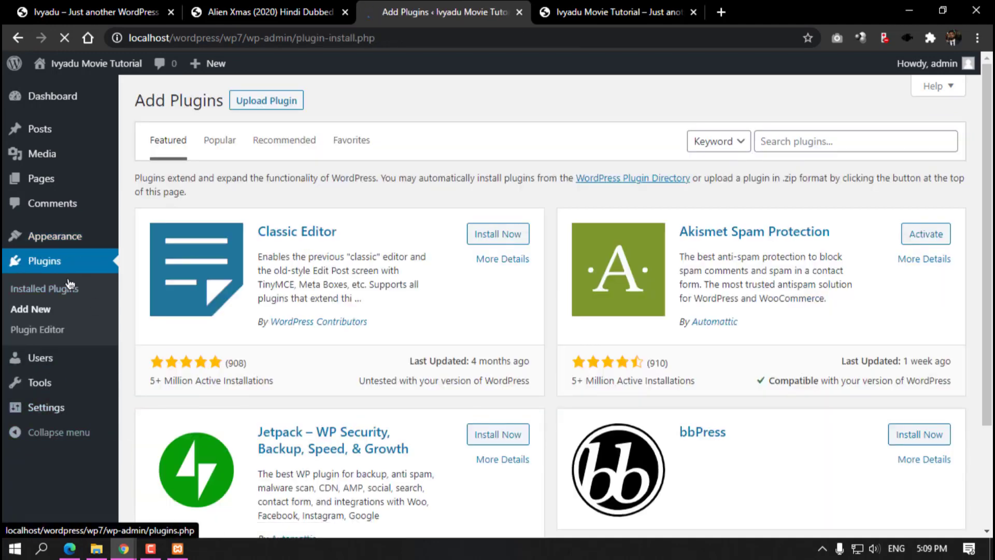
{"action": "left_click", "coordinate": [52, 294]}
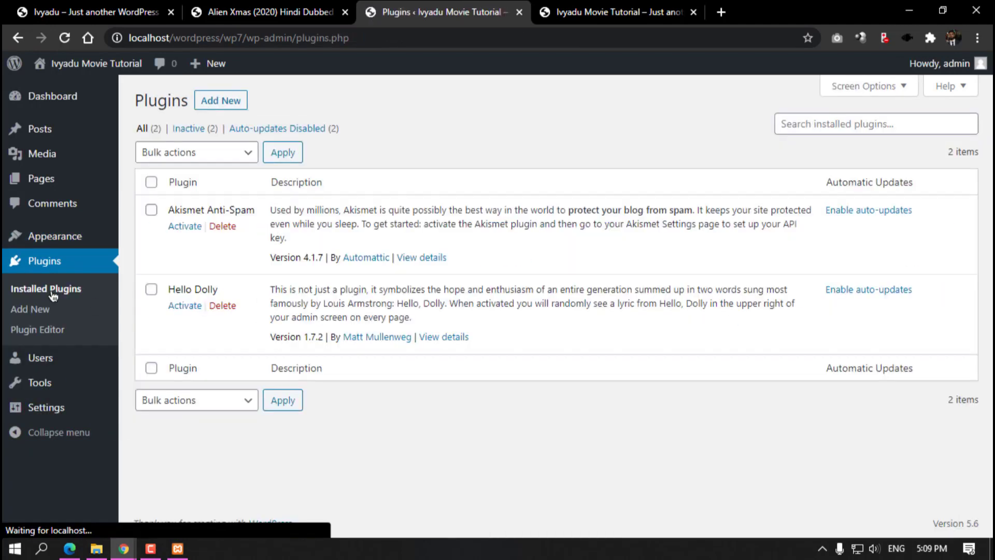
{"action": "left_click", "coordinate": [150, 182]}
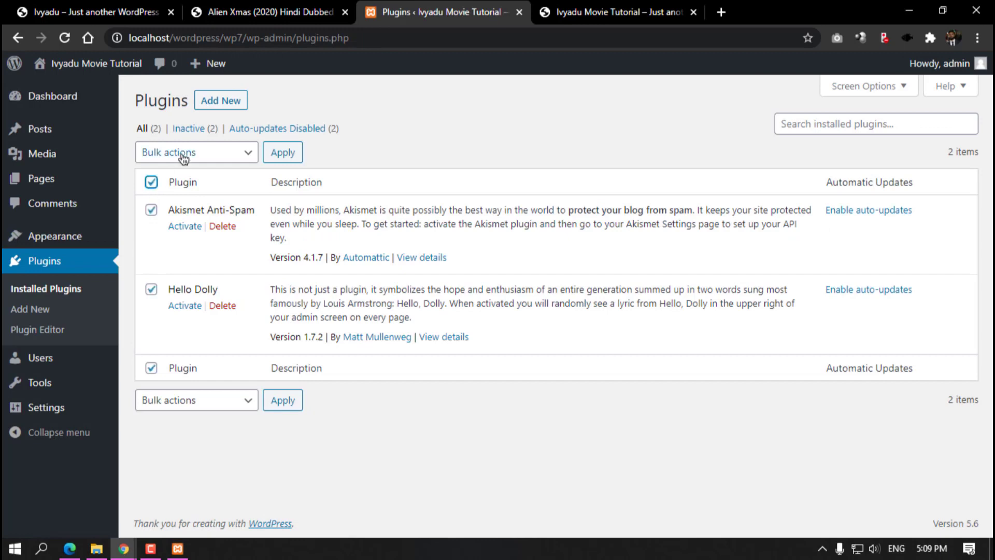
{"action": "left_click", "coordinate": [182, 154]}
{"action": "left_click", "coordinate": [178, 228]}
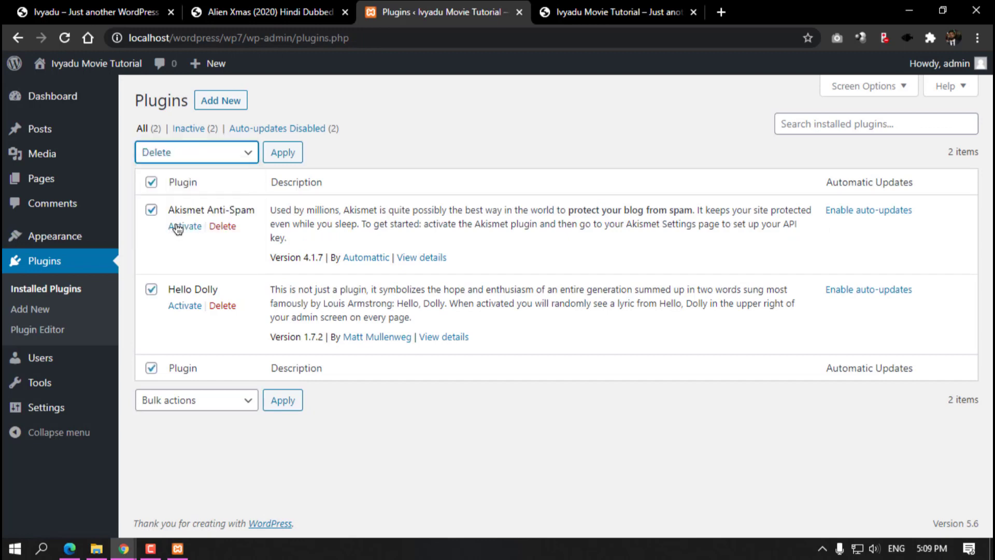
{"action": "left_click", "coordinate": [289, 152]}
{"action": "left_click", "coordinate": [567, 134]}
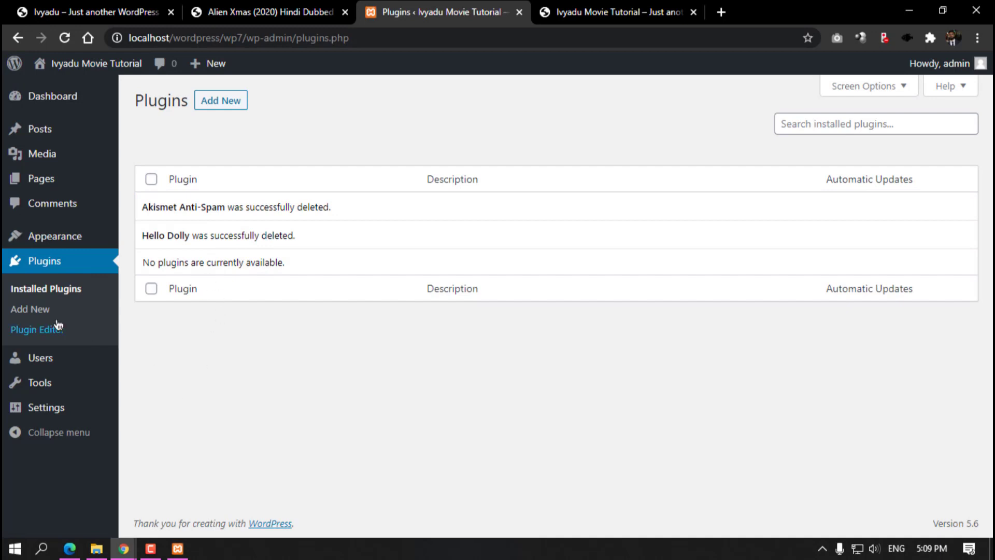
Step: Search the plugins available to add for "imdb" and install the Shortcode IMDB plugin
{"action": "left_click", "coordinate": [42, 310]}
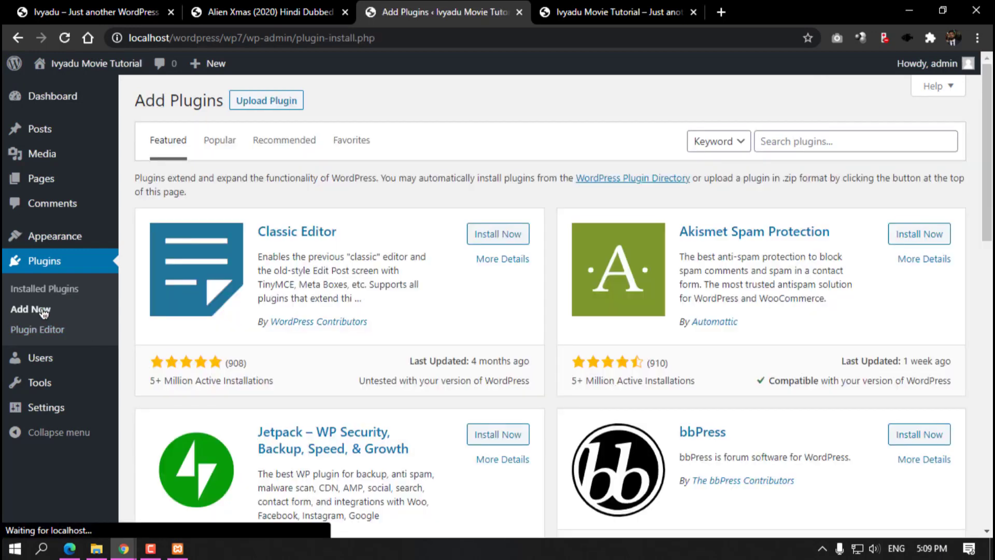
{"action": "left_click", "coordinate": [778, 141]}
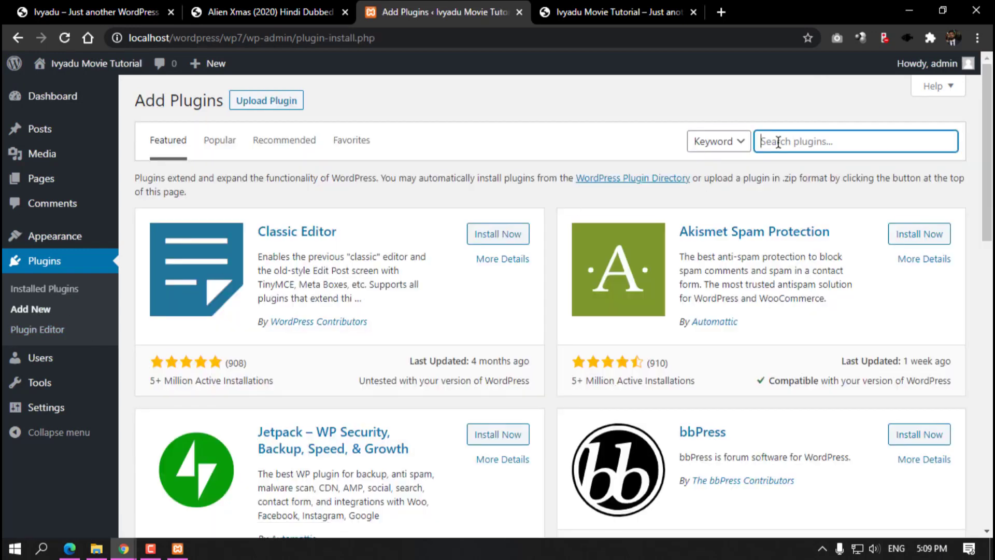
{"action": "type", "text": "imdb"}
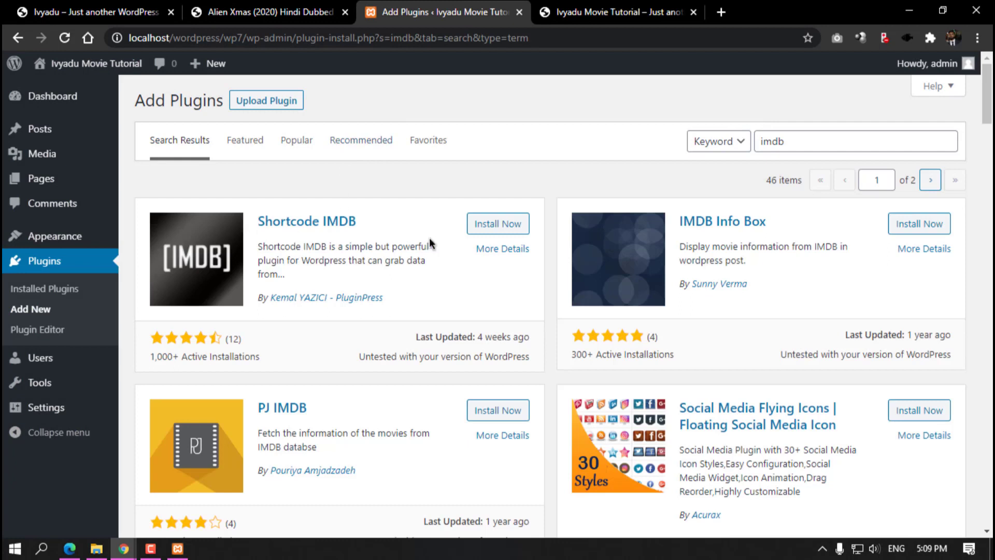
{"action": "left_click", "coordinate": [483, 226]}
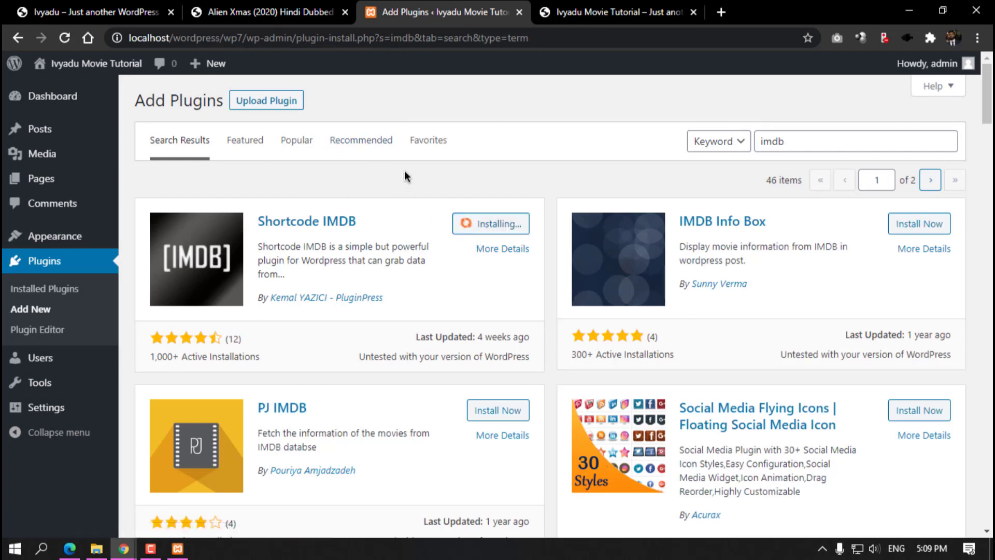
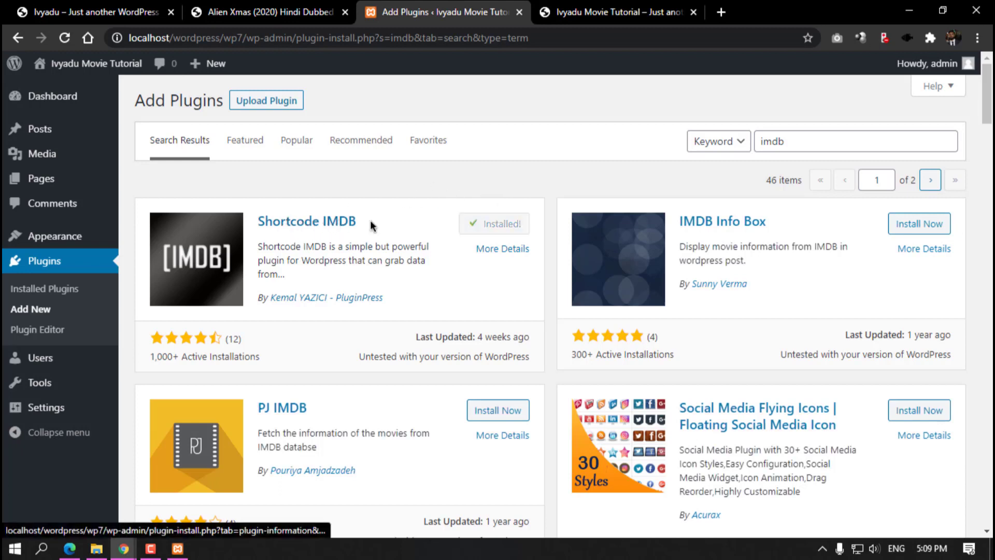
Step: Activate the newly installed Shortcode IMDB plugin
{"action": "left_click", "coordinate": [507, 223]}
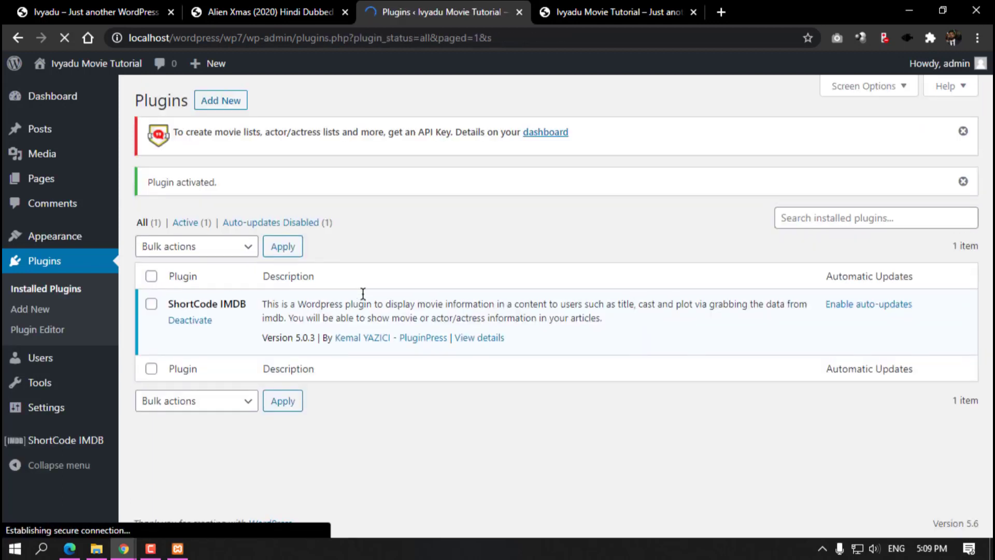
Step: Look over the PluginPress website of the ShortCode IMDB plugin's author, and close it again
{"action": "left_click", "coordinate": [414, 344]}
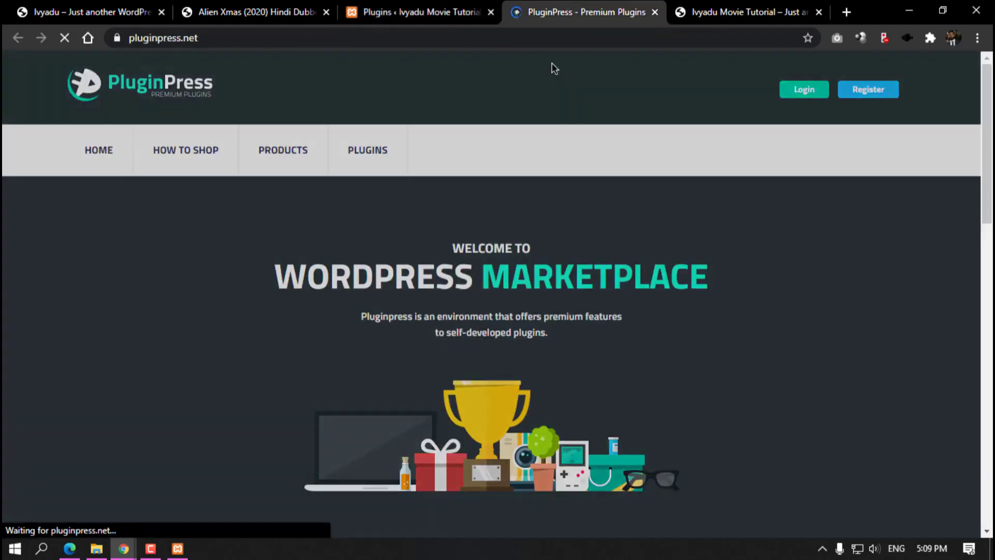
{"action": "scroll", "coordinate": [399, 334], "scroll_direction": "down", "scroll_amount": 15}
{"action": "scroll", "coordinate": [450, 283], "scroll_direction": "up", "scroll_amount": 8}
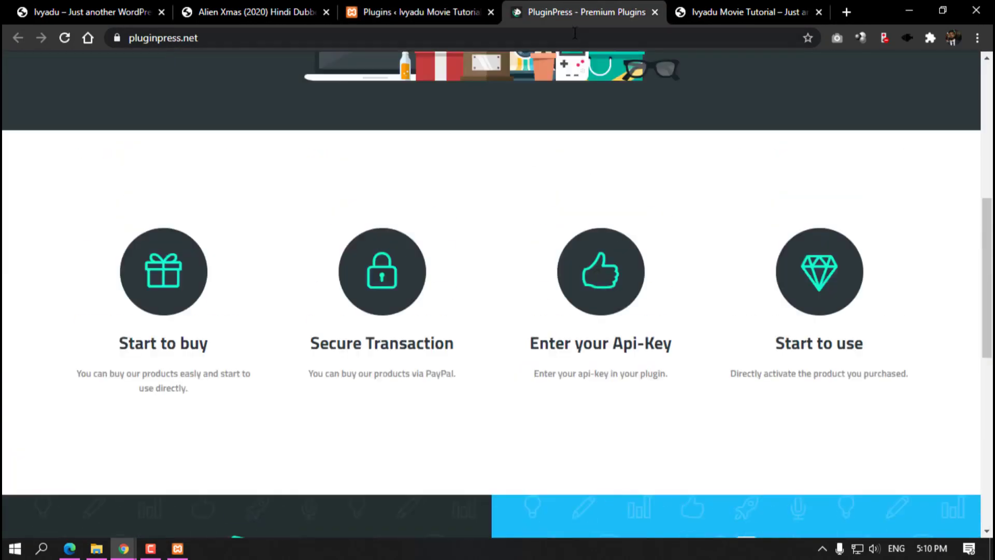
{"action": "left_click", "coordinate": [655, 12]}
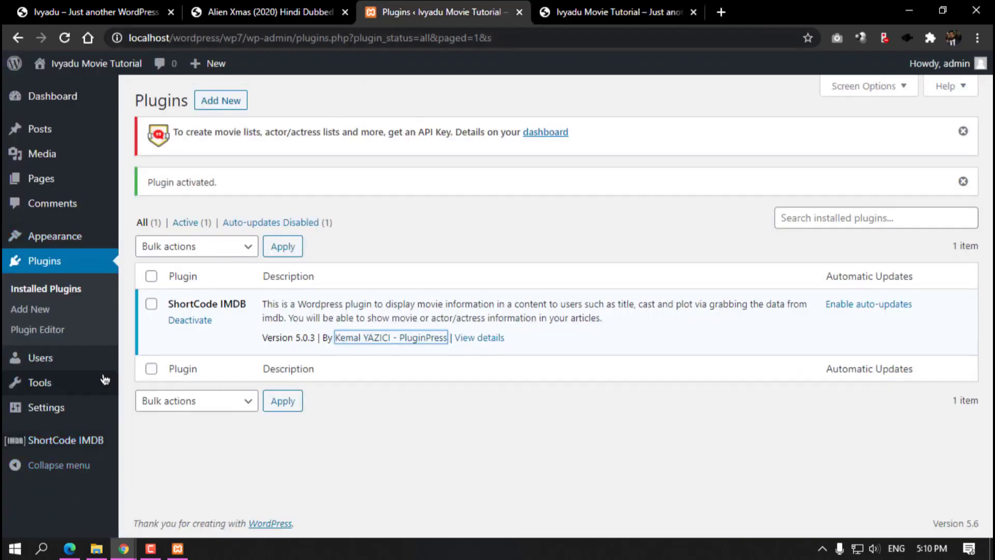
Step: Copy the dark-style example shortcode [imdb style="dark"]tt0109830[/imdb] from the Old Styles section of the ShortCode IMDB documentation
{"action": "mouse_move", "coordinate": [69, 443]}
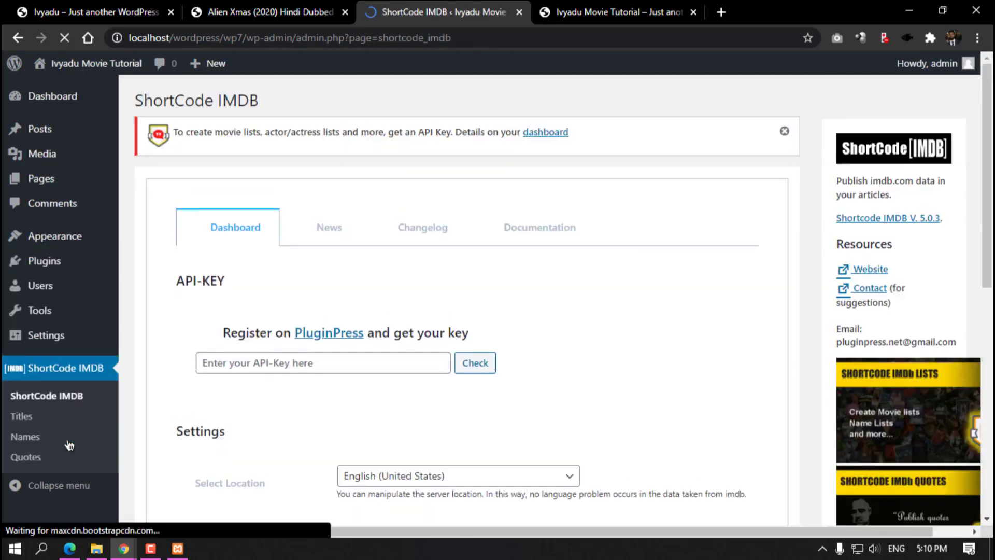
{"action": "left_click", "coordinate": [537, 229]}
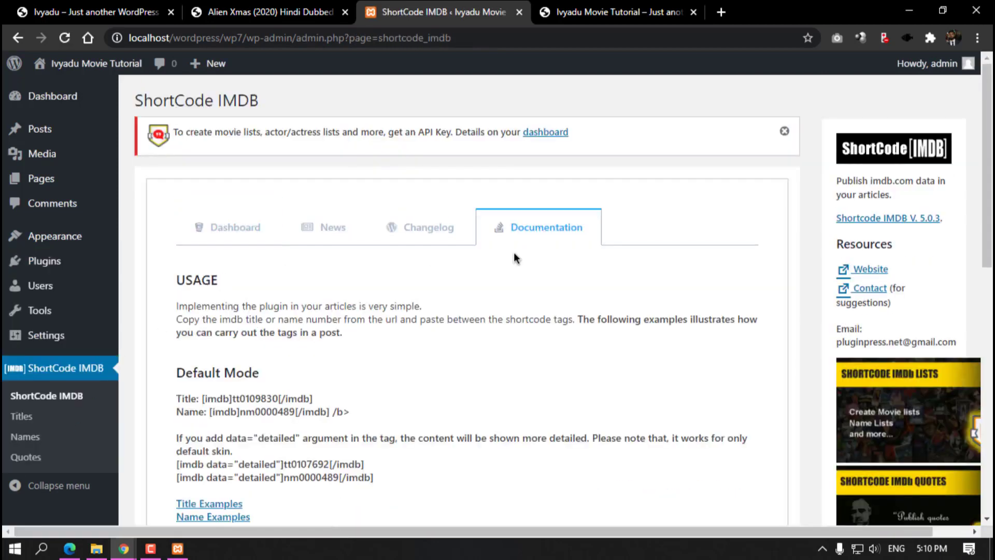
{"action": "scroll", "coordinate": [479, 287], "scroll_direction": "down", "scroll_amount": 1}
{"action": "scroll", "coordinate": [477, 286], "scroll_direction": "down", "scroll_amount": 8}
{"action": "scroll", "coordinate": [268, 309], "scroll_direction": "down", "scroll_amount": 3}
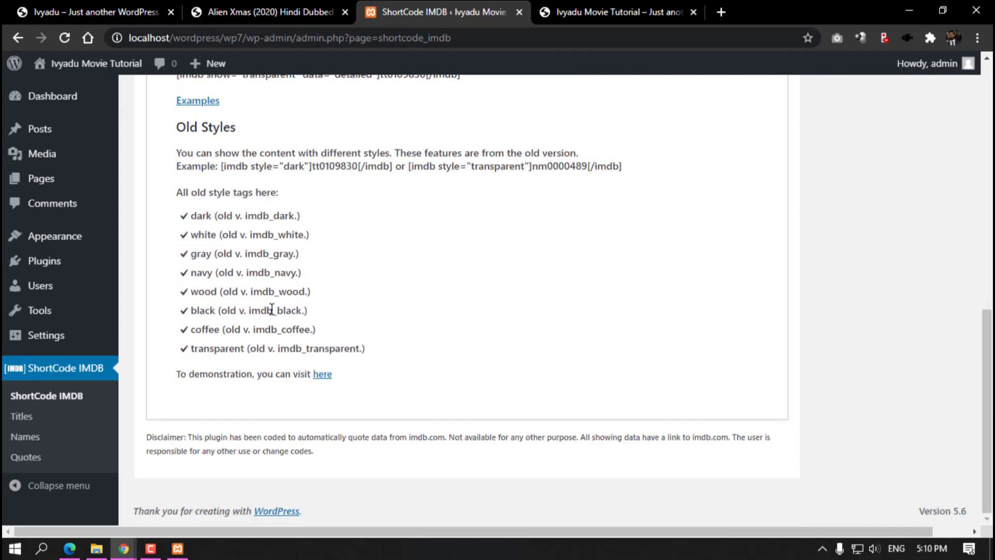
{"action": "scroll", "coordinate": [172, 332], "scroll_direction": "up", "scroll_amount": 3}
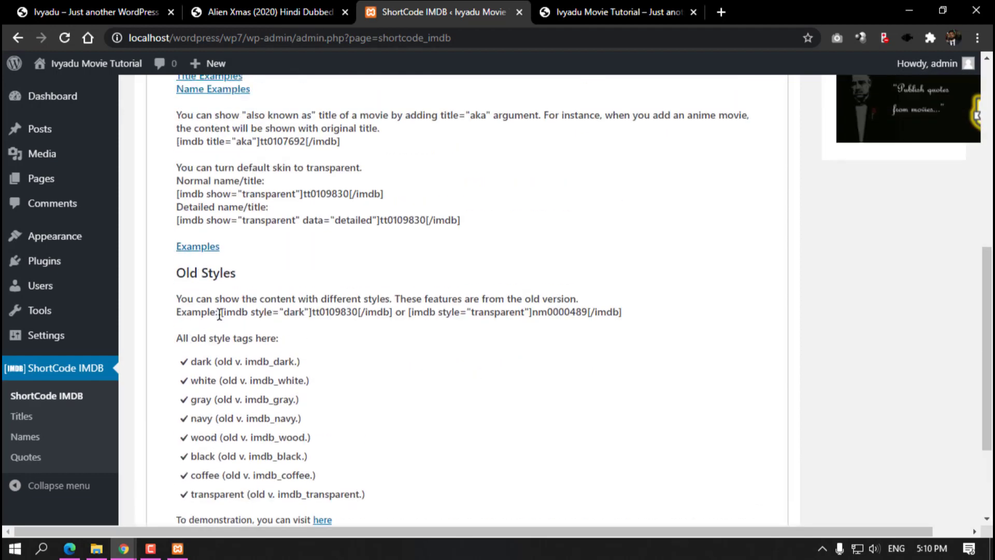
{"action": "left_click_drag", "start_coordinate": [221, 312], "coordinate": [379, 308]}
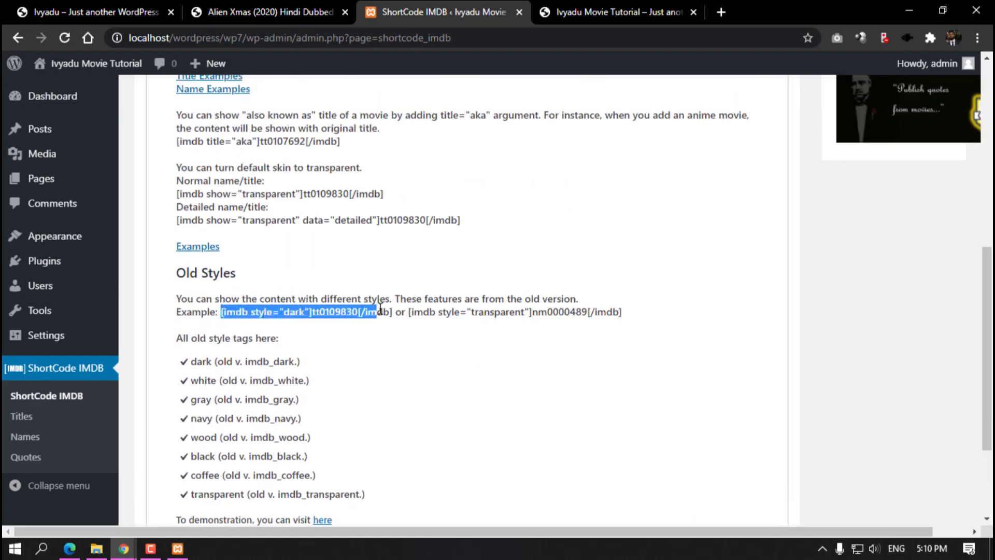
{"action": "scroll", "coordinate": [166, 218], "scroll_direction": "up", "scroll_amount": 8}
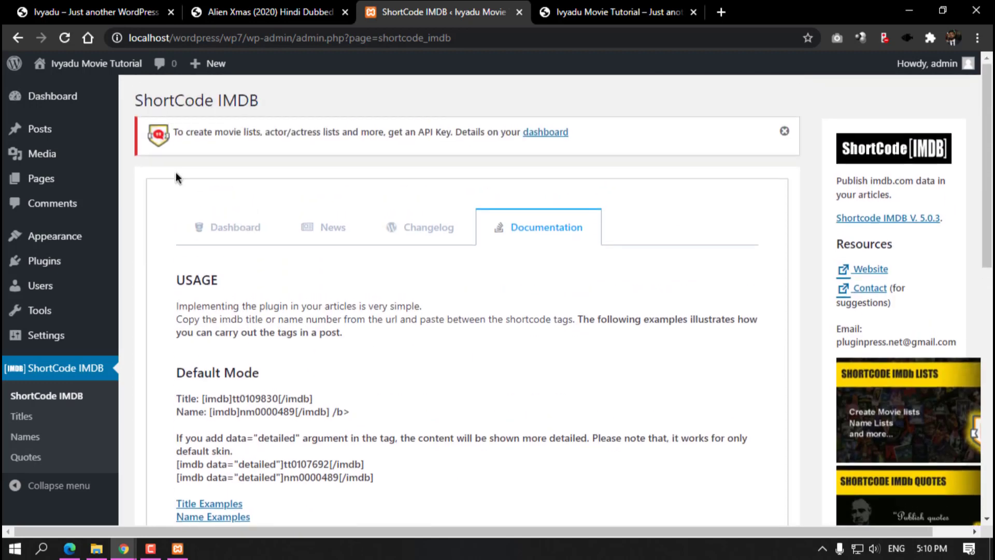
Step: Move the "Hello world!" post to the trash and delete it permanently
{"action": "left_click", "coordinate": [73, 136]}
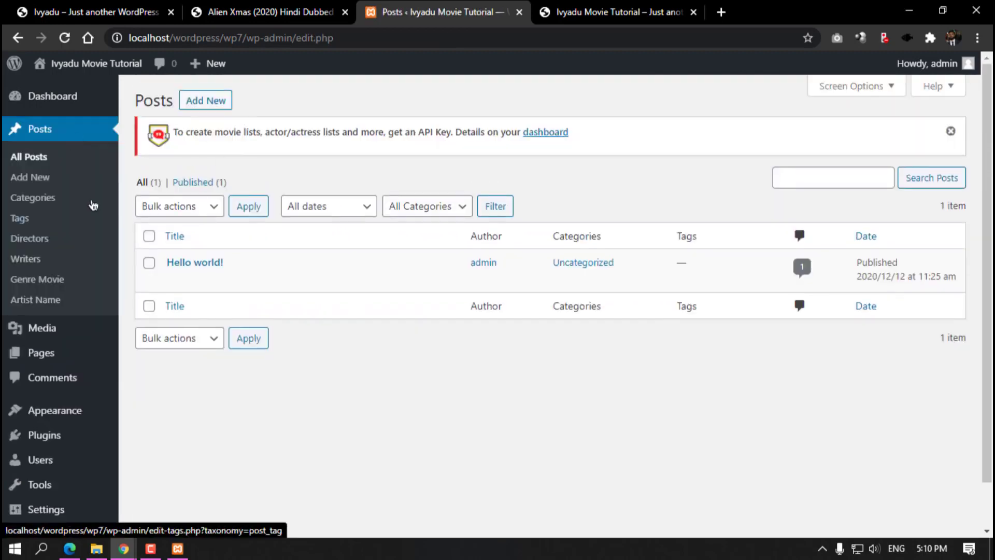
{"action": "left_click", "coordinate": [244, 281]}
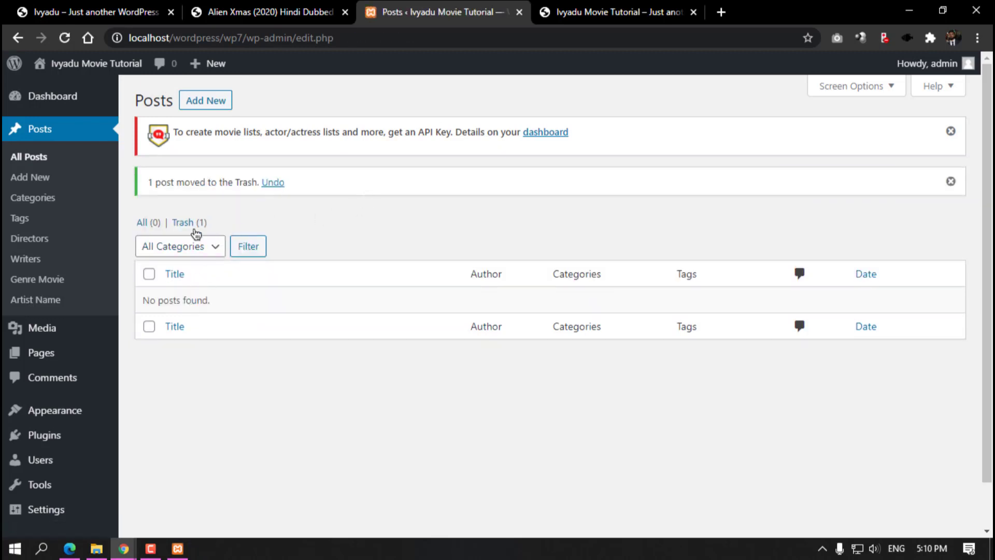
{"action": "left_click", "coordinate": [195, 230]}
{"action": "left_click", "coordinate": [246, 280]}
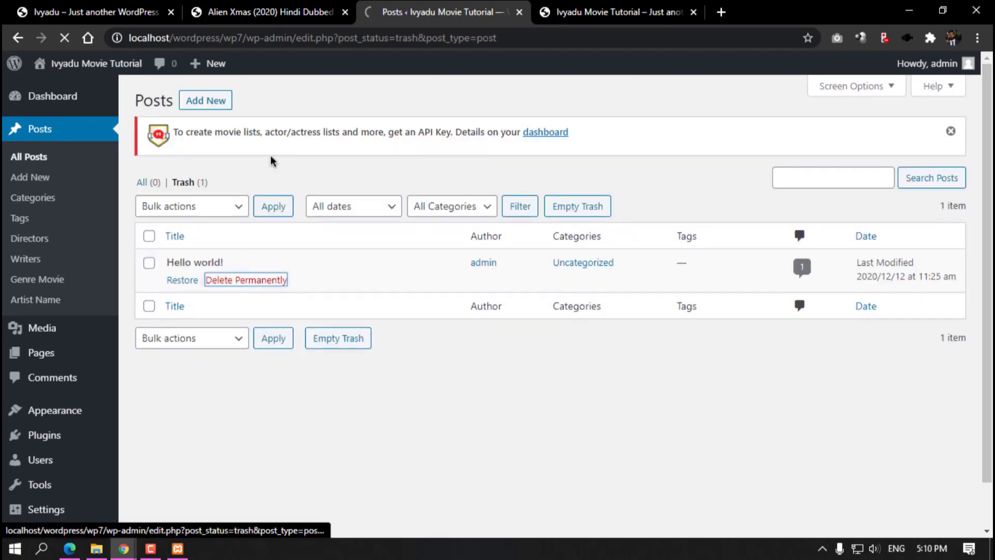
Step: Create a new post containing the shortcode [imdb style="dark"]tt0109830[/imdb] in its body
{"action": "left_click", "coordinate": [205, 102]}
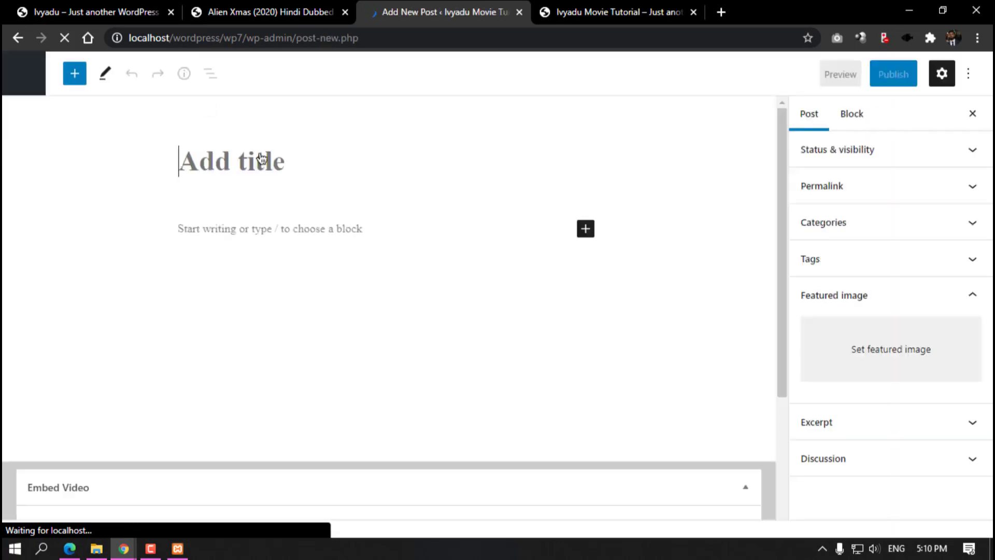
{"action": "left_click", "coordinate": [262, 228]}
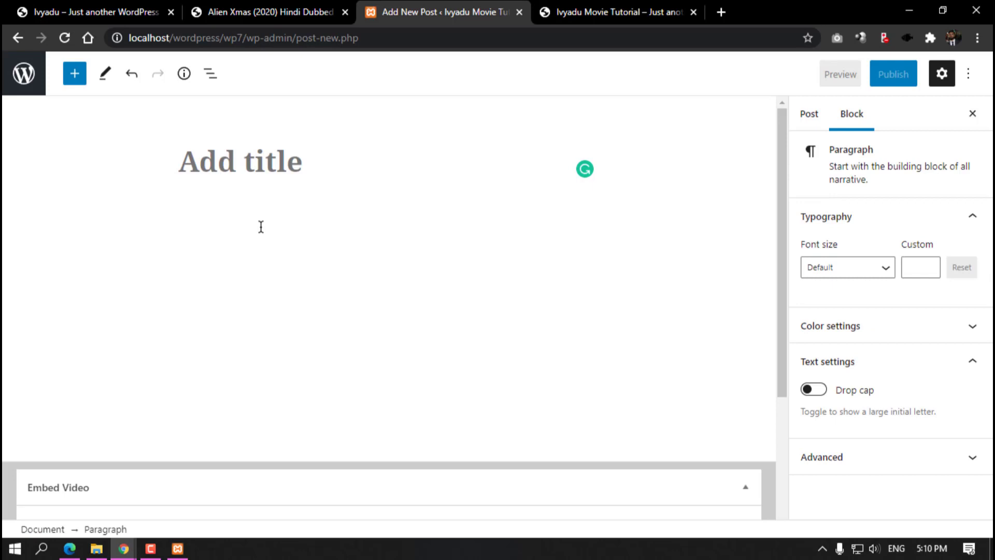
{"action": "type", "text": "[imdb style=\"dark\"]tt0109830[/imdb]"}
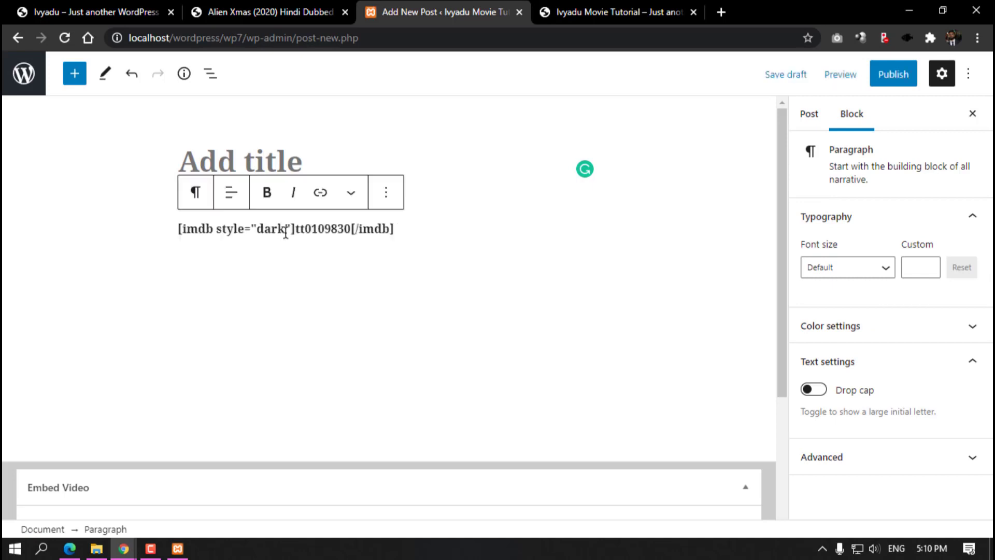
Step: Select the title ID in the shortcode, and open Tenet (2020) from IMDb's Most Popular Movies chart in a new browser tab
{"action": "double_click", "coordinate": [334, 228]}
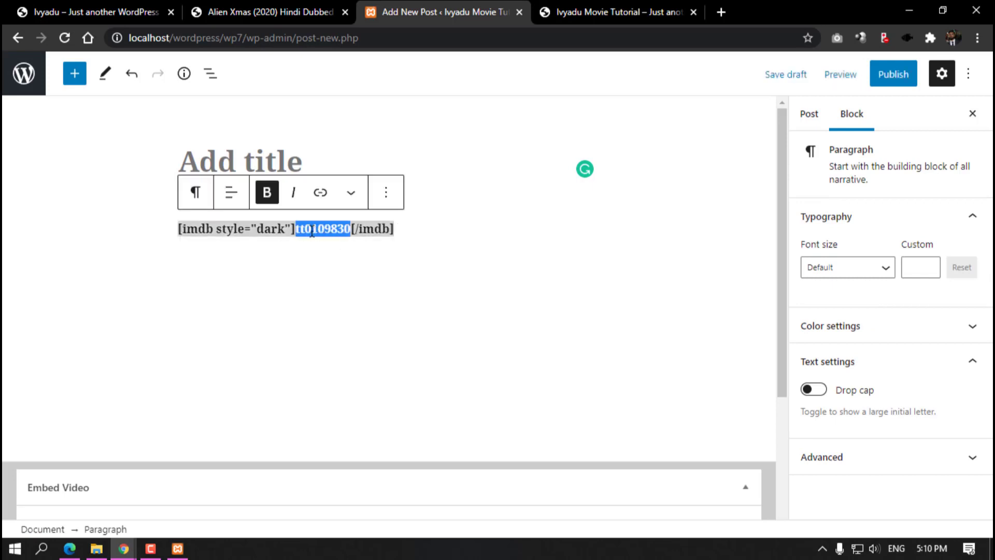
{"action": "left_click", "coordinate": [720, 12]}
{"action": "type", "text": "im"}
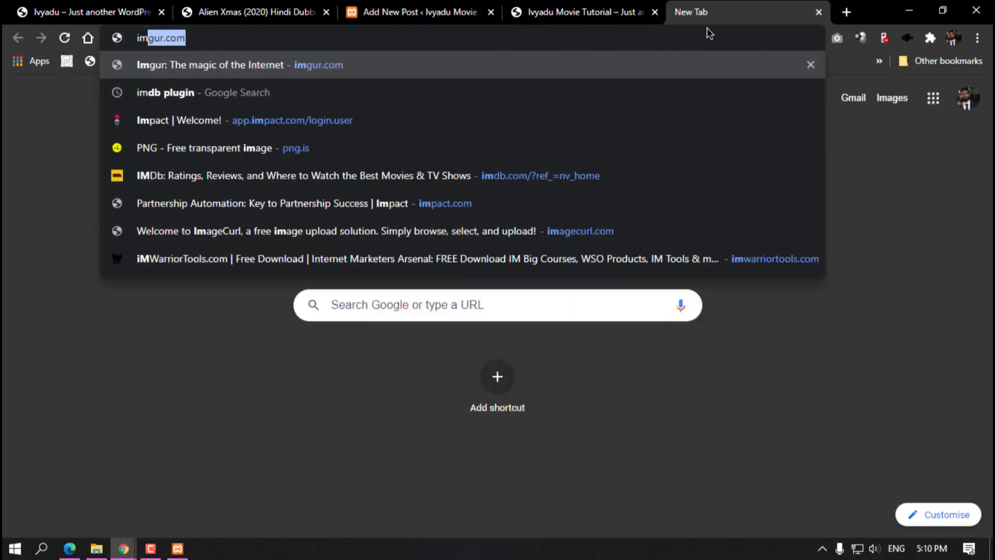
{"action": "key", "text": "BackSpace"}
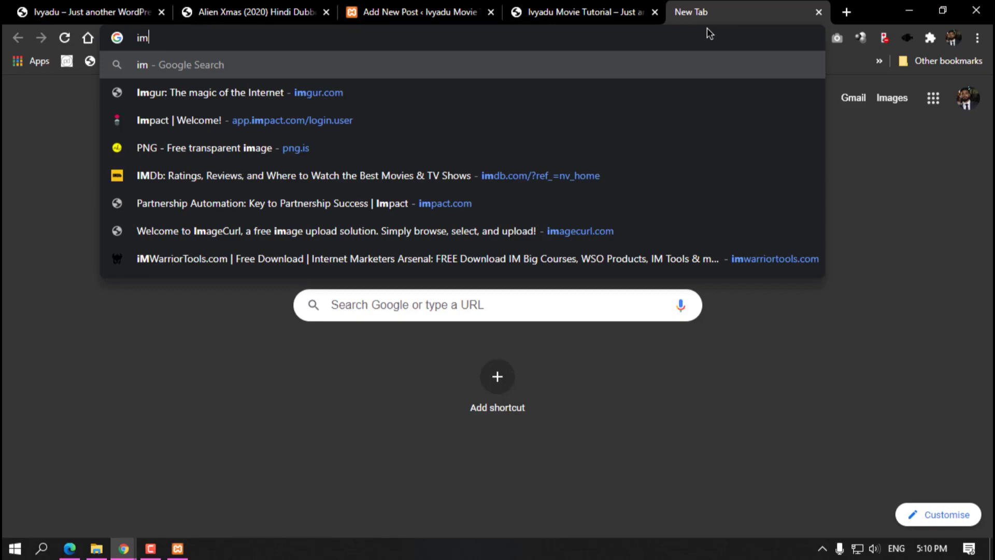
{"action": "type", "text": "db.com/?ref_=nv_home"}
{"action": "key", "text": "Return"}
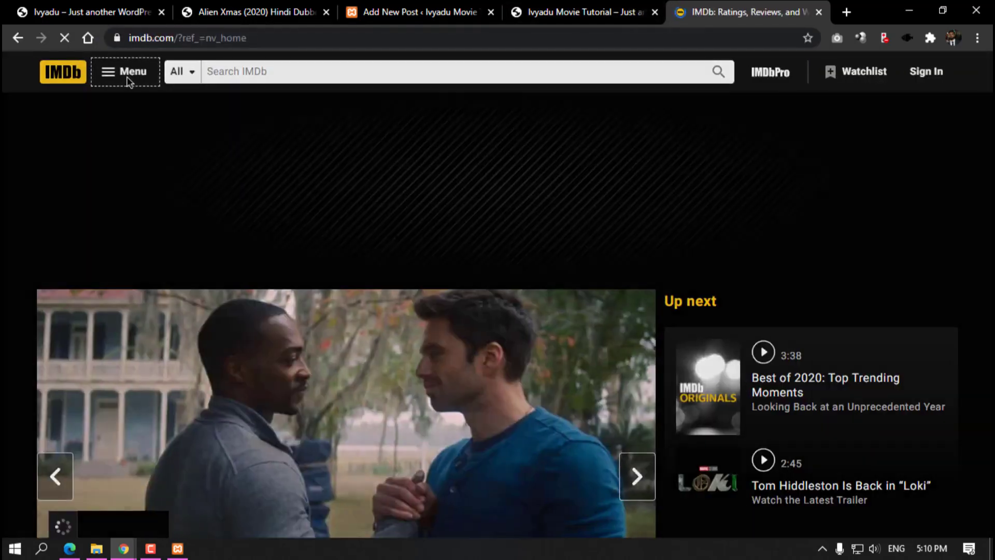
{"action": "left_click", "coordinate": [124, 75]}
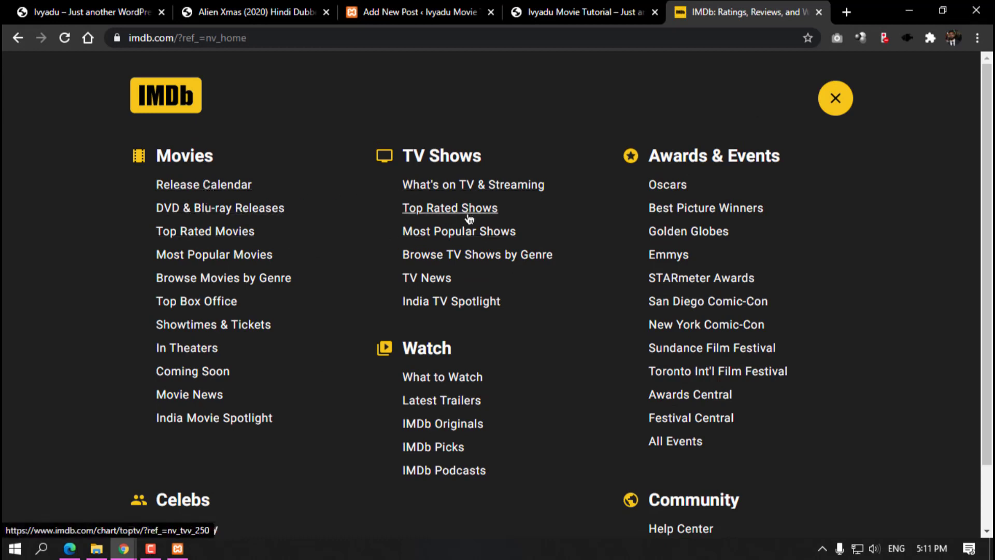
{"action": "left_click", "coordinate": [216, 262]}
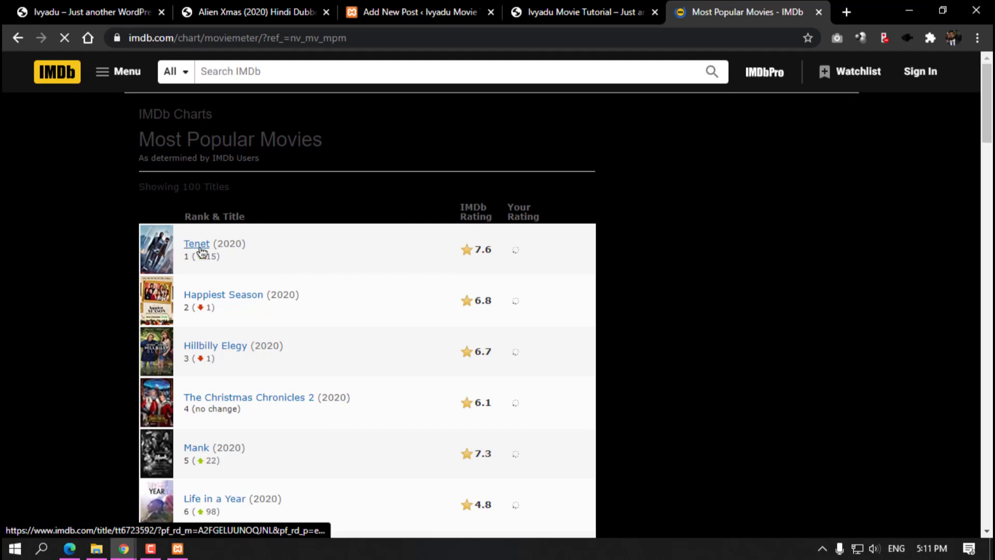
{"action": "left_click", "coordinate": [205, 251]}
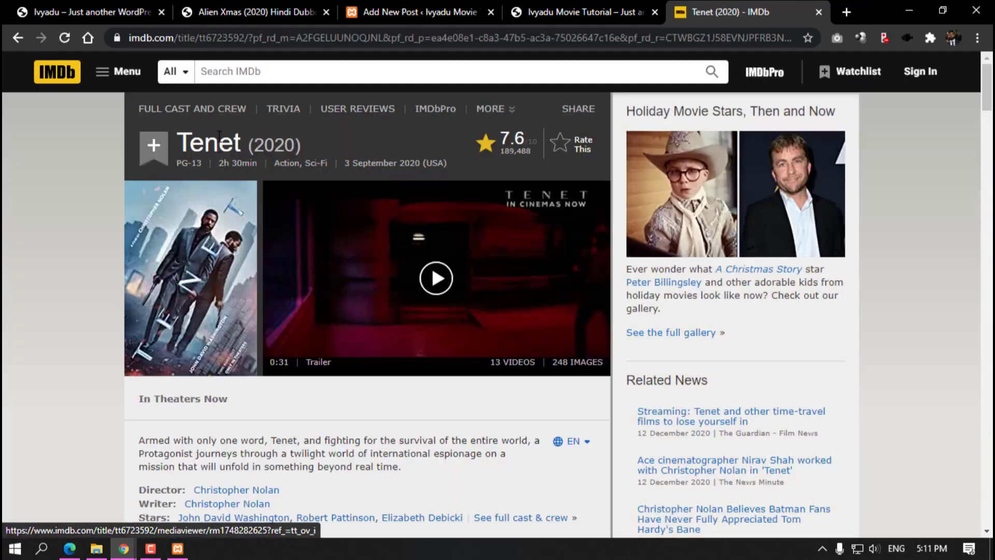
Step: Copy Tenet's title ID tt6723592 from its IMDb address and replace the example ID in the post's shortcode with it
{"action": "double_click", "coordinate": [223, 39]}
{"action": "key", "text": "ctrl+c"}
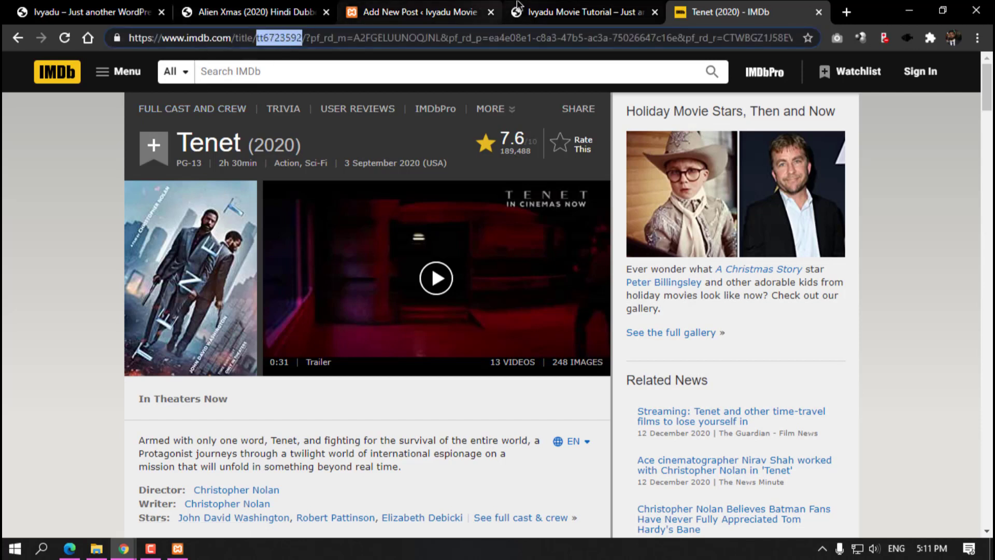
{"action": "left_click", "coordinate": [543, 15]}
{"action": "left_click", "coordinate": [393, 8]}
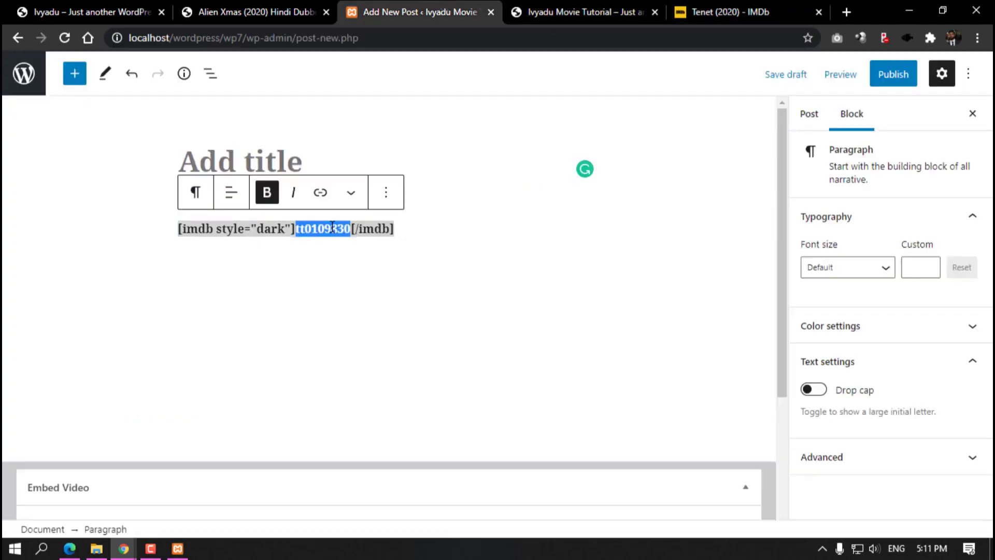
{"action": "key", "text": "ctrl+v"}
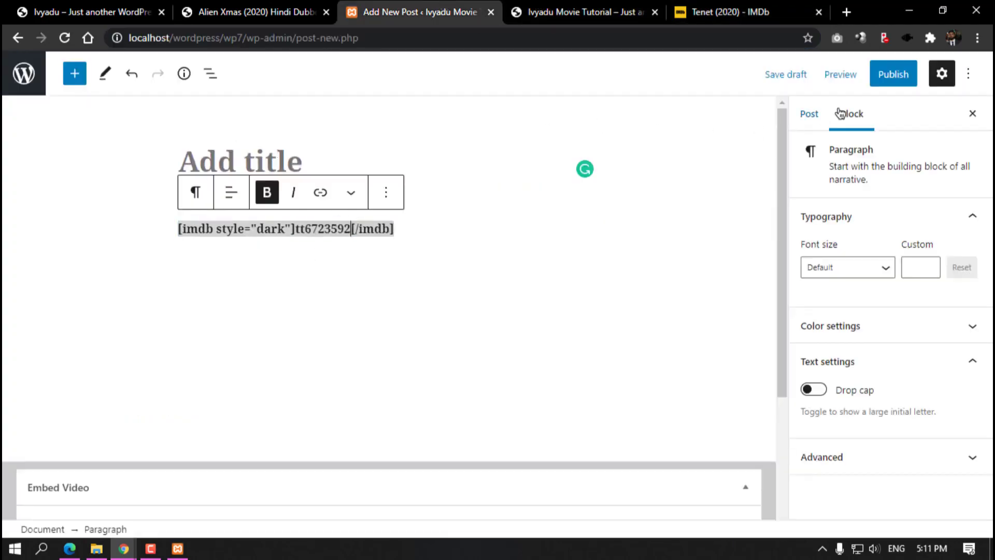
Step: Check Tenet's genre on IMDb and assign the post to the categories Action, Movies, 1080p and Quality
{"action": "left_click", "coordinate": [811, 115]}
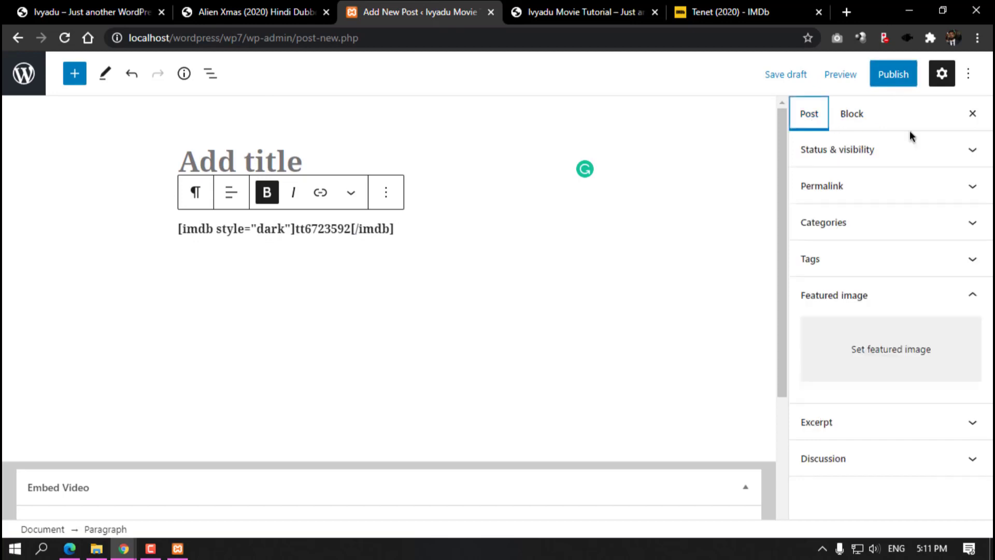
{"action": "left_click", "coordinate": [860, 225]}
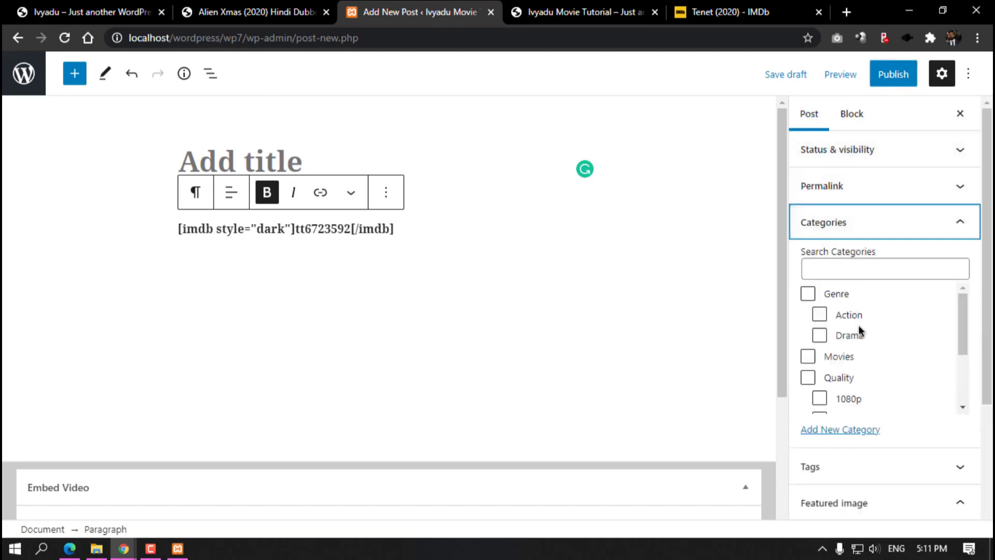
{"action": "left_click", "coordinate": [746, 10]}
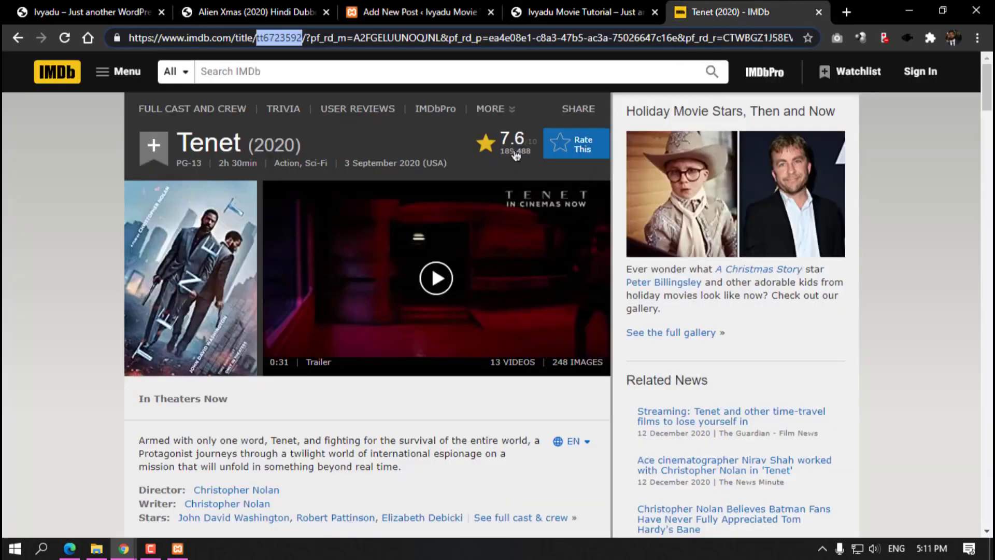
{"action": "left_click", "coordinate": [419, 9]}
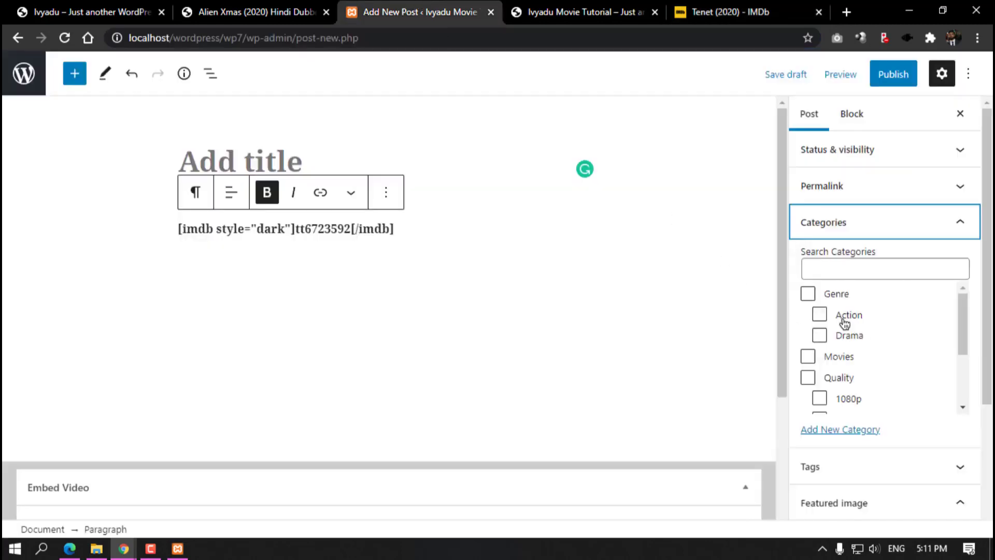
{"action": "left_click", "coordinate": [818, 315]}
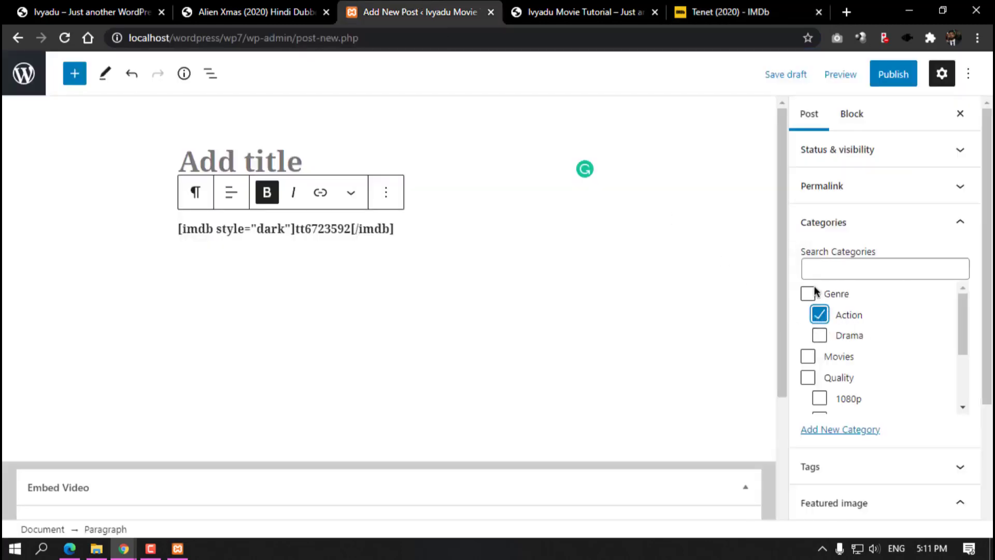
{"action": "left_click", "coordinate": [814, 357]}
{"action": "scroll", "coordinate": [862, 381], "scroll_direction": "down", "scroll_amount": 2}
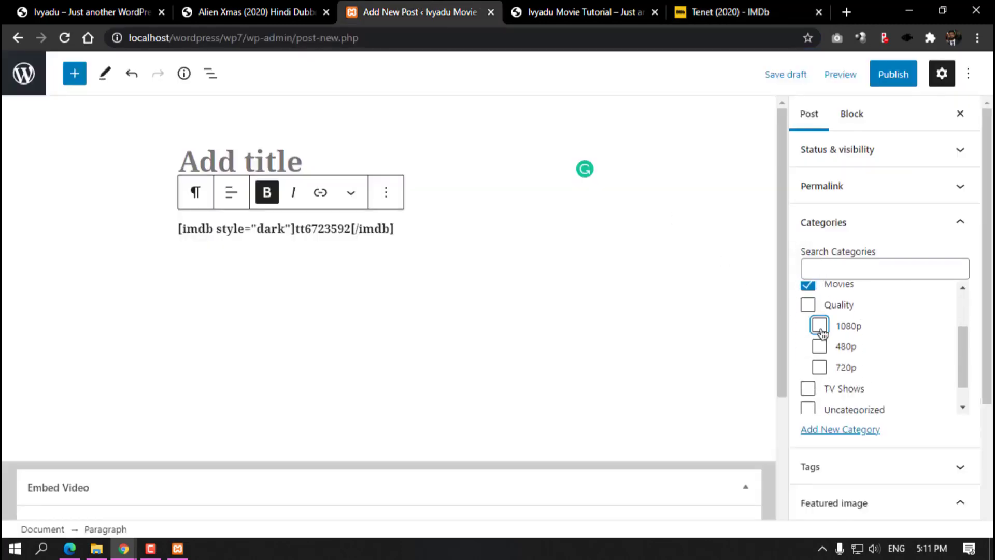
{"action": "left_click", "coordinate": [822, 330]}
{"action": "left_click", "coordinate": [807, 304]}
{"action": "scroll", "coordinate": [826, 373], "scroll_direction": "down", "scroll_amount": 1}
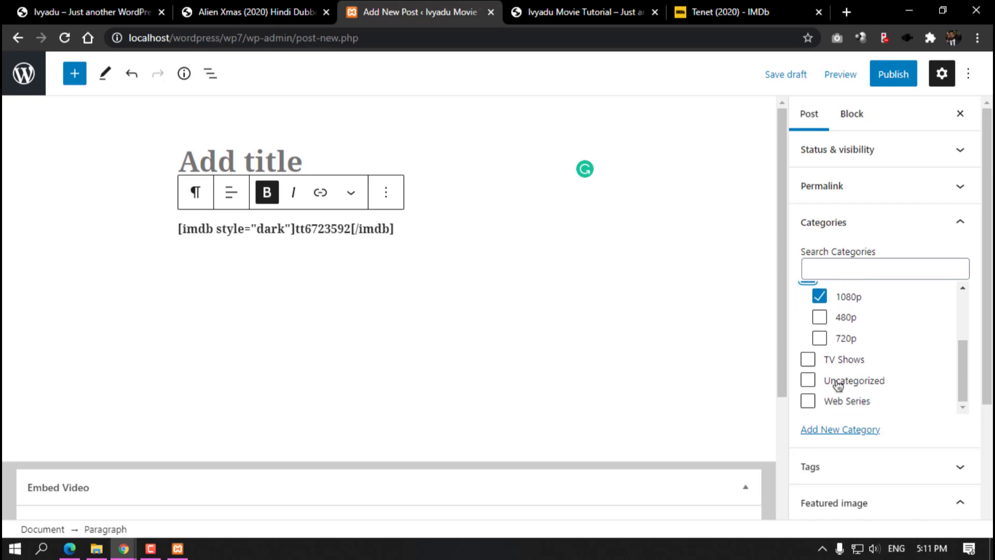
Step: Publish the untitled Tenet post
{"action": "left_click", "coordinate": [893, 81]}
{"action": "left_click", "coordinate": [856, 80]}
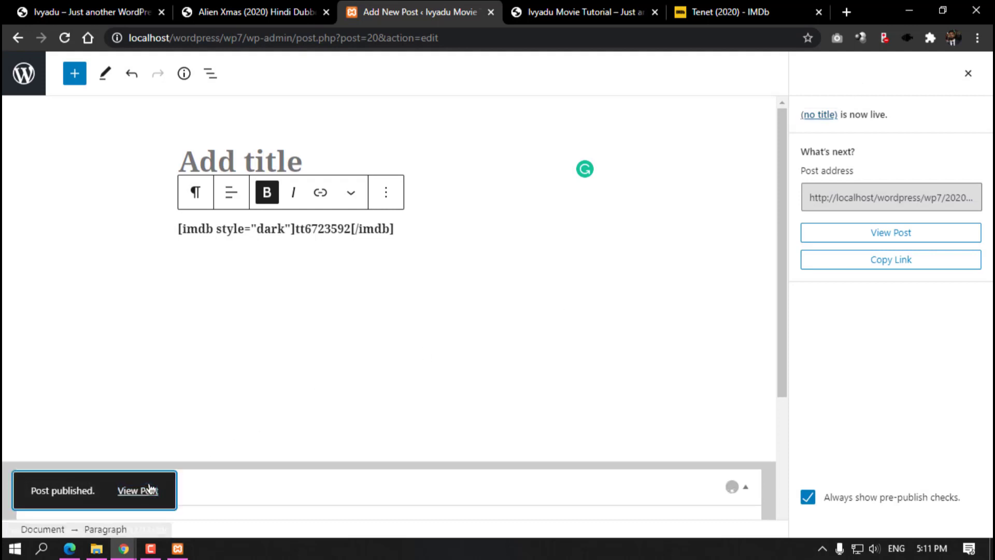
Step: View the published post on the live site, check its entry on the home page, and reopen it to inspect the IMDb card
{"action": "left_click", "coordinate": [144, 490]}
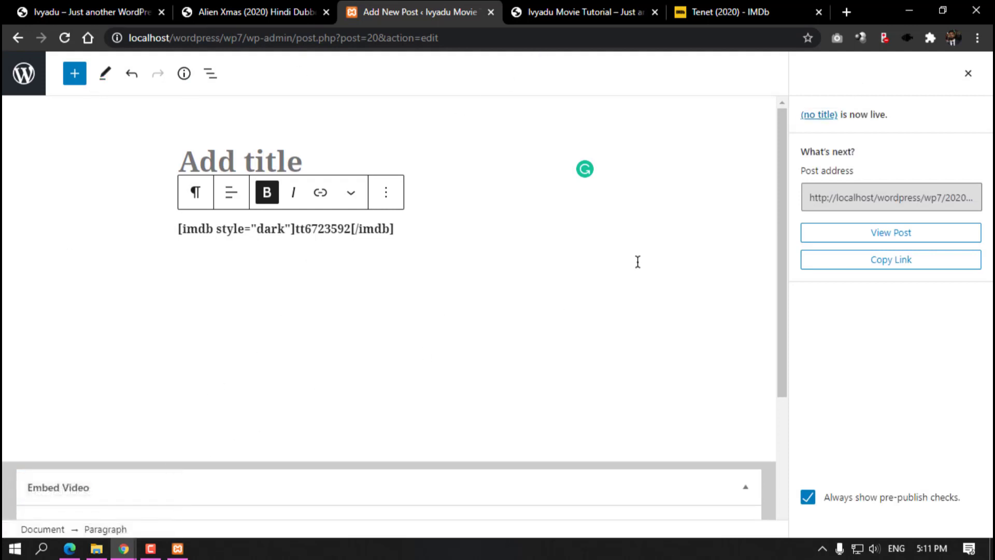
{"action": "left_click", "coordinate": [892, 236]}
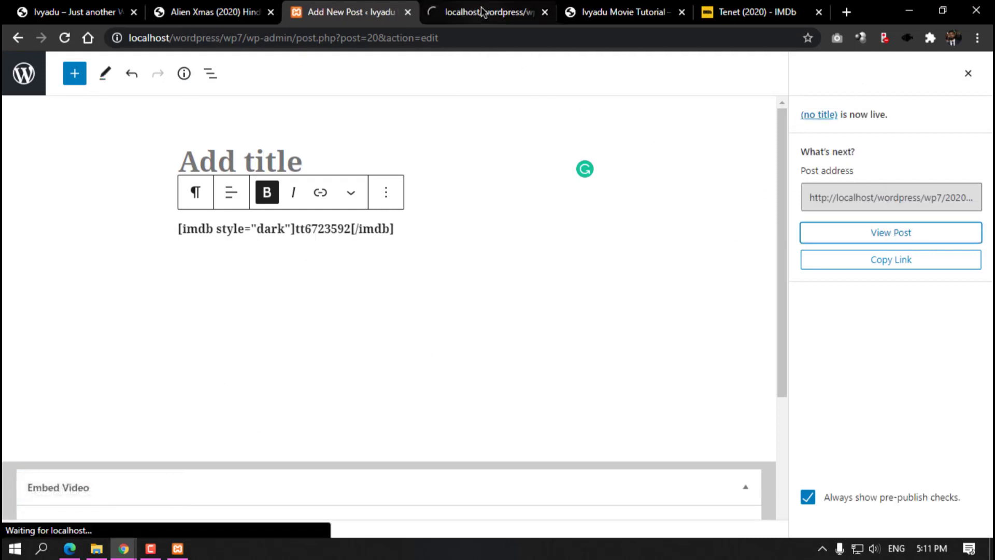
{"action": "scroll", "coordinate": [360, 271], "scroll_direction": "down", "scroll_amount": 3}
{"action": "scroll", "coordinate": [201, 233], "scroll_direction": "up", "scroll_amount": 3}
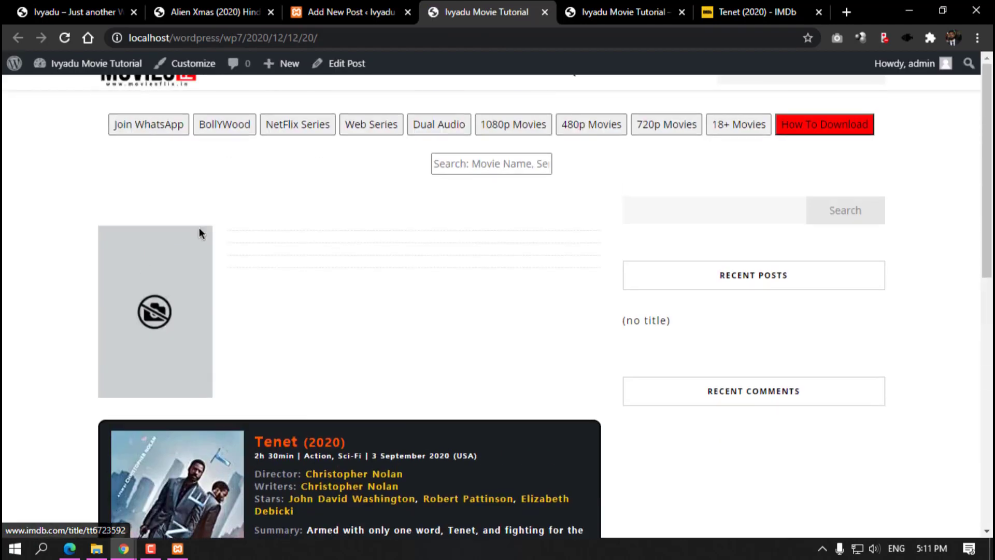
{"action": "left_click", "coordinate": [158, 88]}
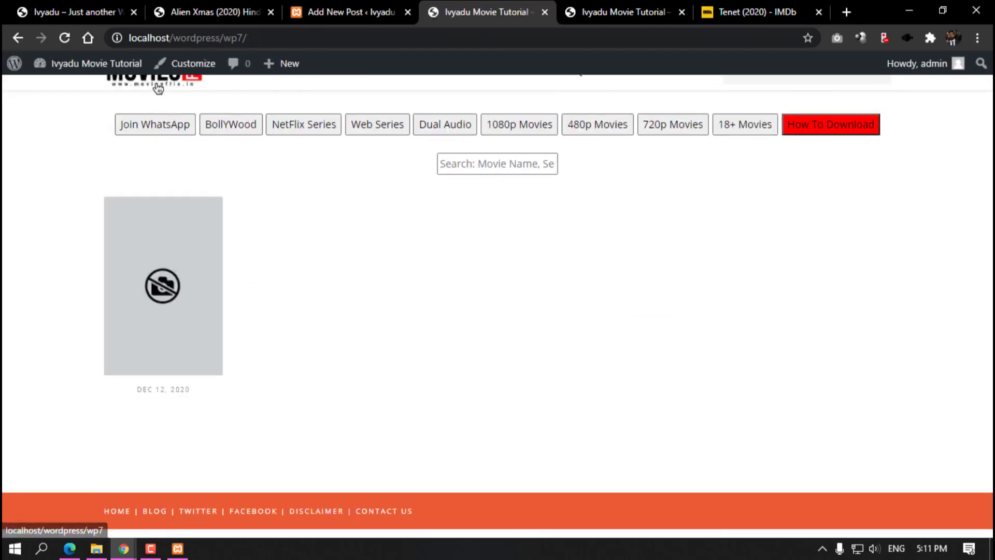
{"action": "left_click", "coordinate": [194, 297]}
{"action": "scroll", "coordinate": [311, 321], "scroll_direction": "down", "scroll_amount": 5}
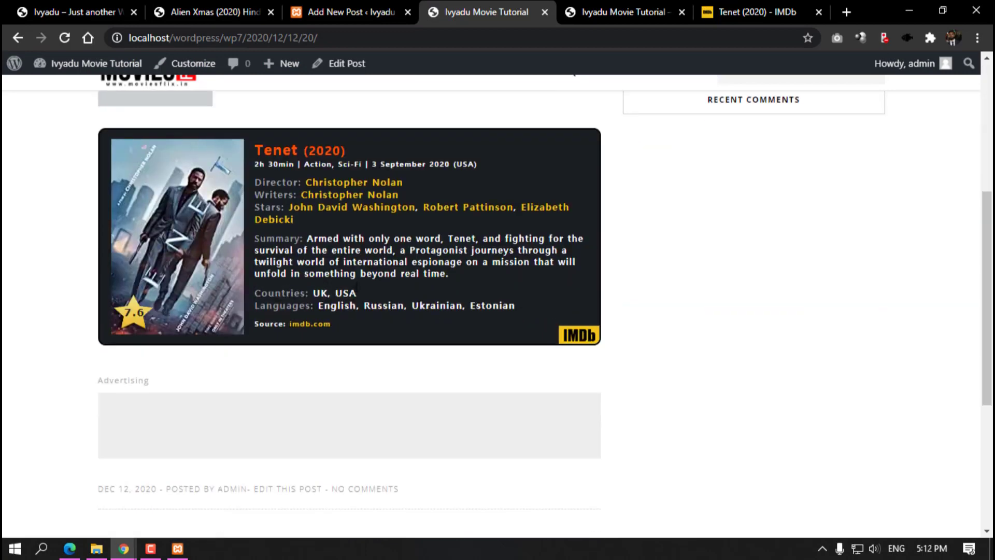
Step: Compare the shortcode in the post editor with the Tenet card and surrounding layout on the live post
{"action": "scroll", "coordinate": [438, 349], "scroll_direction": "up", "scroll_amount": 3}
{"action": "left_click", "coordinate": [350, 12]}
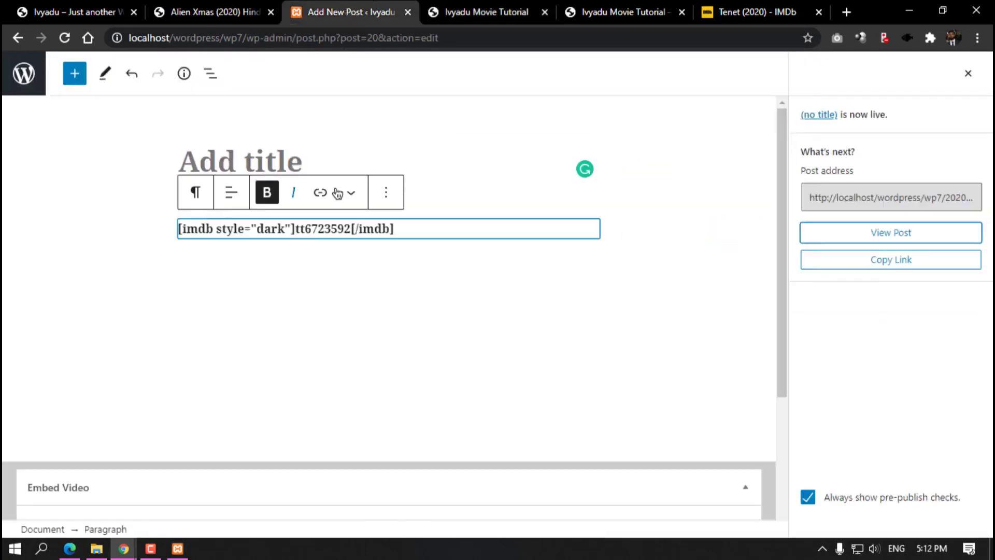
{"action": "left_click", "coordinate": [508, 6]}
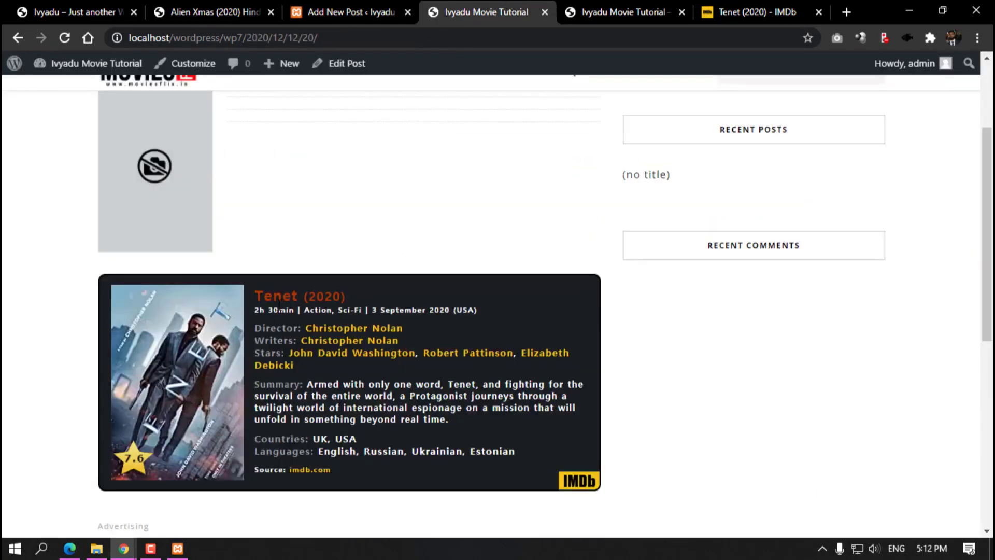
{"action": "left_click", "coordinate": [414, 6]}
{"action": "left_click", "coordinate": [424, 7]}
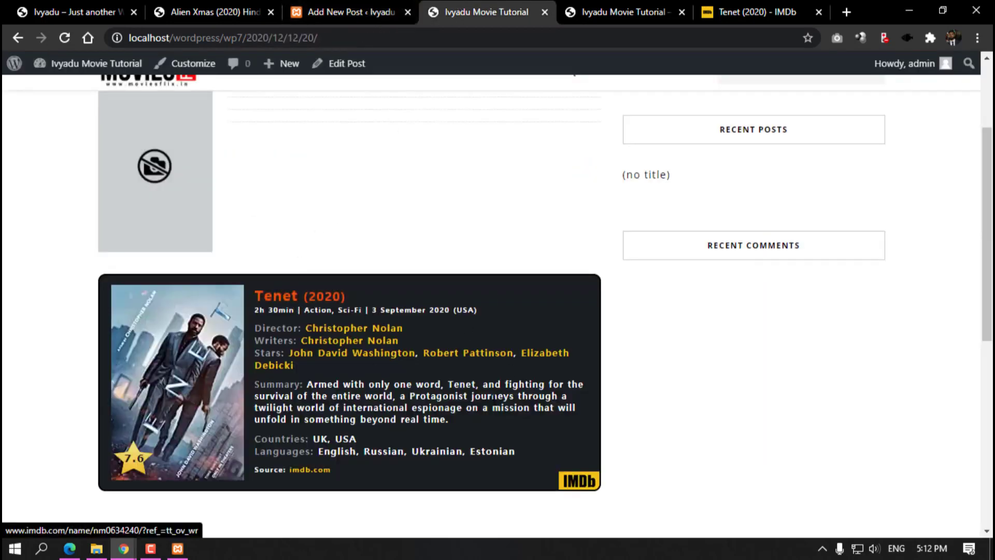
{"action": "scroll", "coordinate": [482, 394], "scroll_direction": "down", "scroll_amount": 4}
{"action": "scroll", "coordinate": [477, 383], "scroll_direction": "up", "scroll_amount": 6}
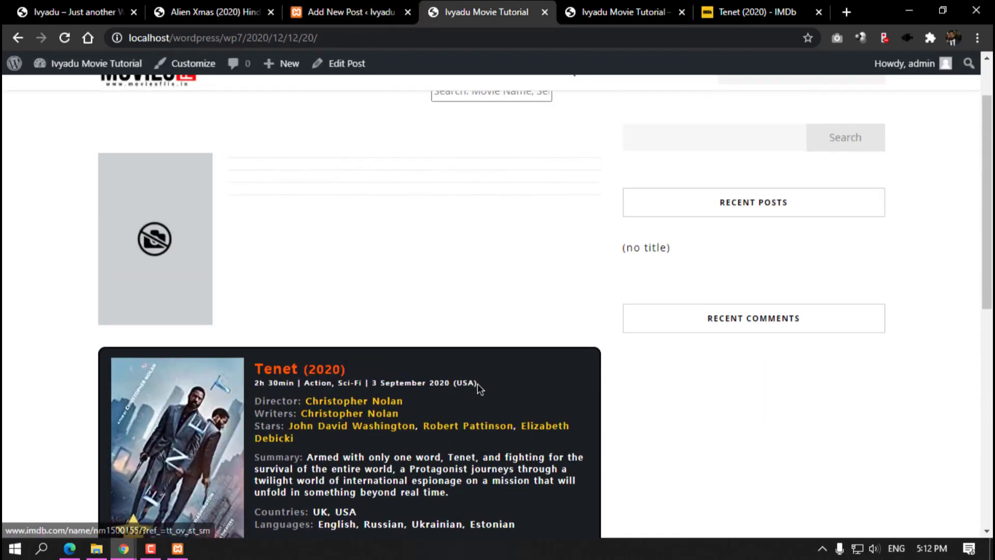
{"action": "scroll", "coordinate": [645, 208], "scroll_direction": "up", "scroll_amount": 1}
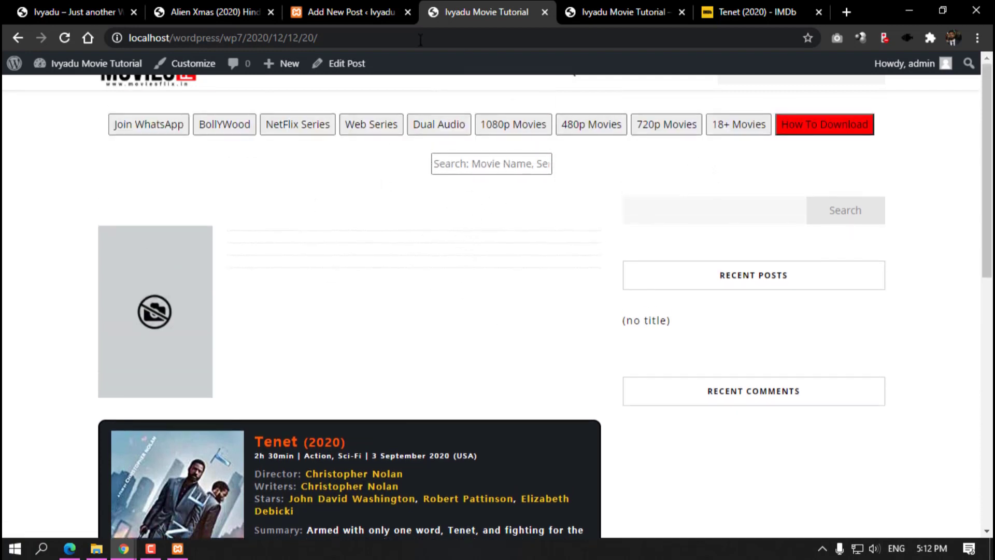
Step: Copy the movie title from Tenet's IMDb page and set the post title to "Tenet (2020) Hindi Dubbed"
{"action": "left_click", "coordinate": [377, 10]}
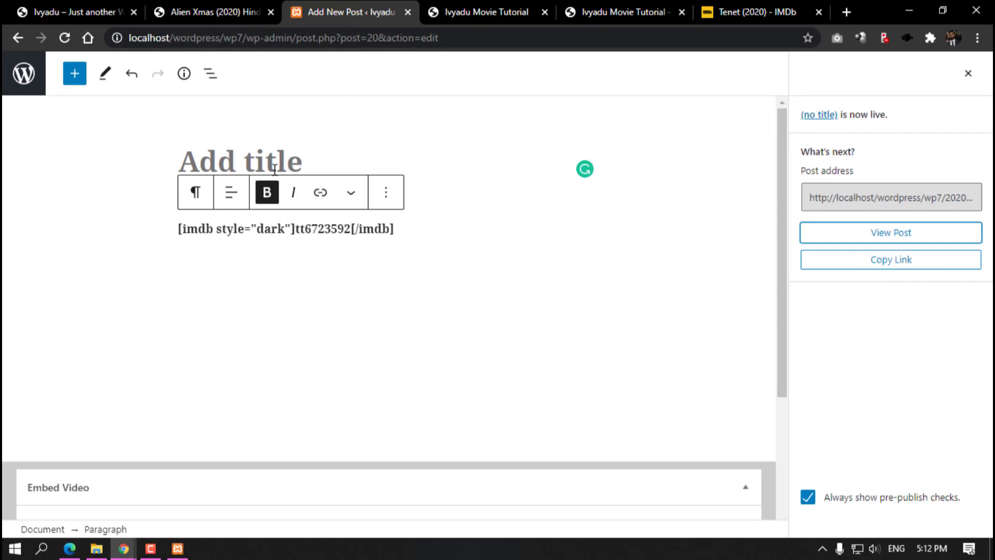
{"action": "left_click", "coordinate": [731, 6]}
{"action": "left_click_drag", "start_coordinate": [182, 137], "coordinate": [334, 127]}
{"action": "key", "text": "ctrl+c"}
{"action": "left_click", "coordinate": [353, 11]}
{"action": "key", "text": "ctrl+v"}
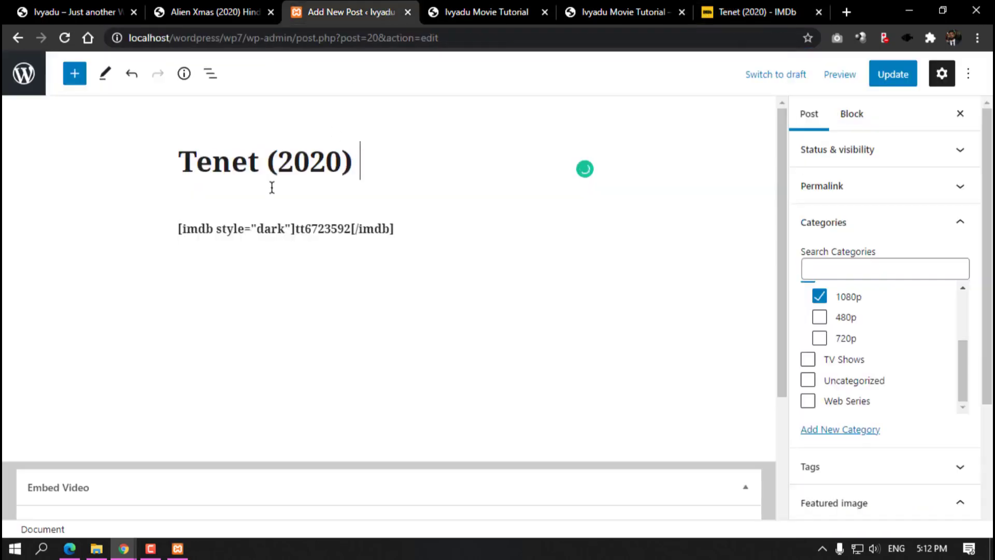
{"action": "type", "text": "Hind"}
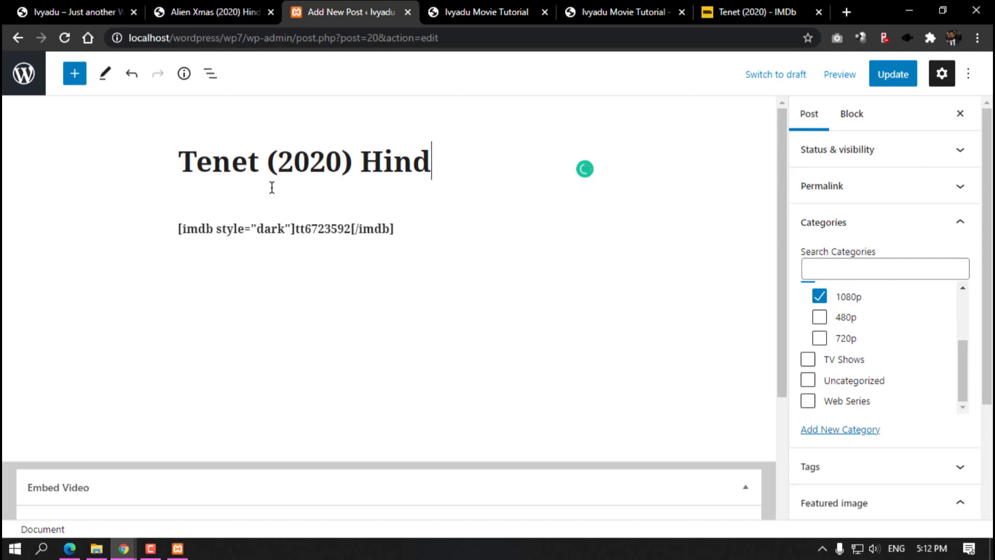
{"action": "type", "text": "u Dubbed"}
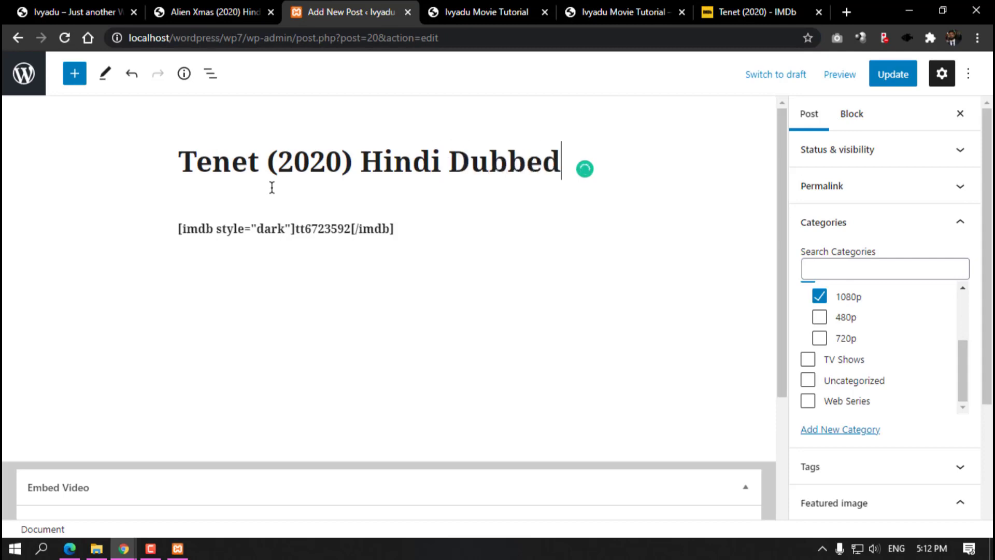
Step: Examine Tenet's IMDb page and the live post for description text to use in the post
{"action": "left_click", "coordinate": [632, 7]}
{"action": "left_click", "coordinate": [749, 8]}
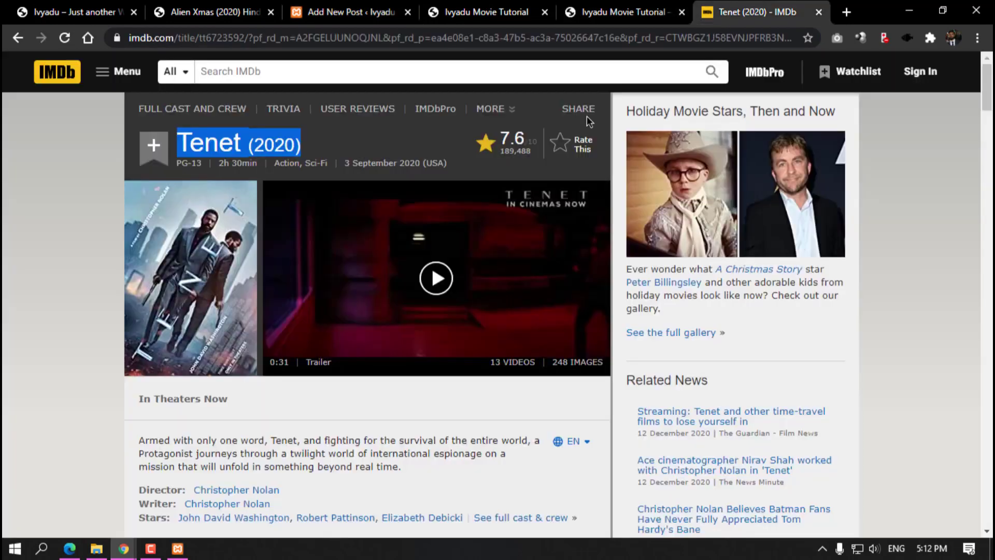
{"action": "left_click", "coordinate": [632, 7]}
{"action": "left_click", "coordinate": [749, 9]}
{"action": "scroll", "coordinate": [141, 223], "scroll_direction": "down", "scroll_amount": 4}
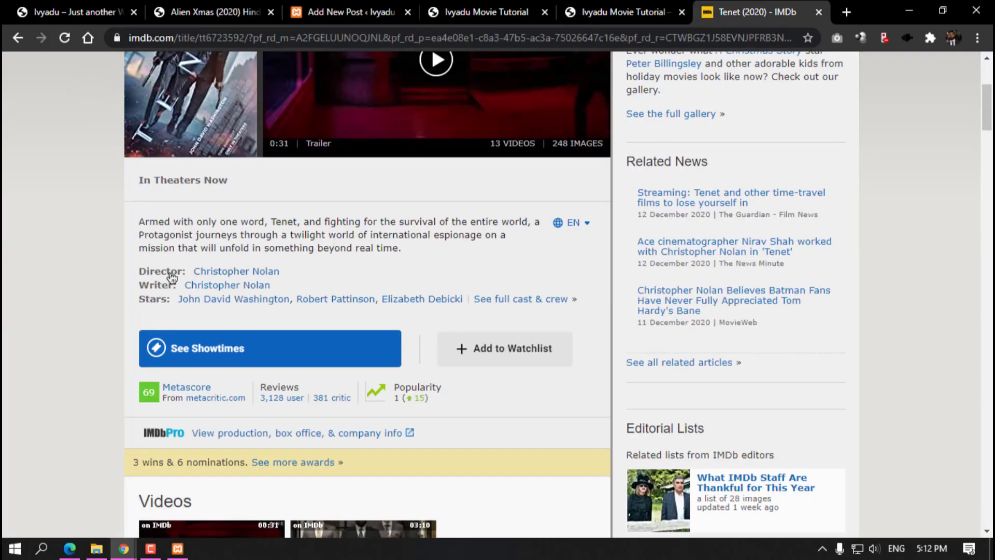
{"action": "left_click", "coordinate": [530, 6]}
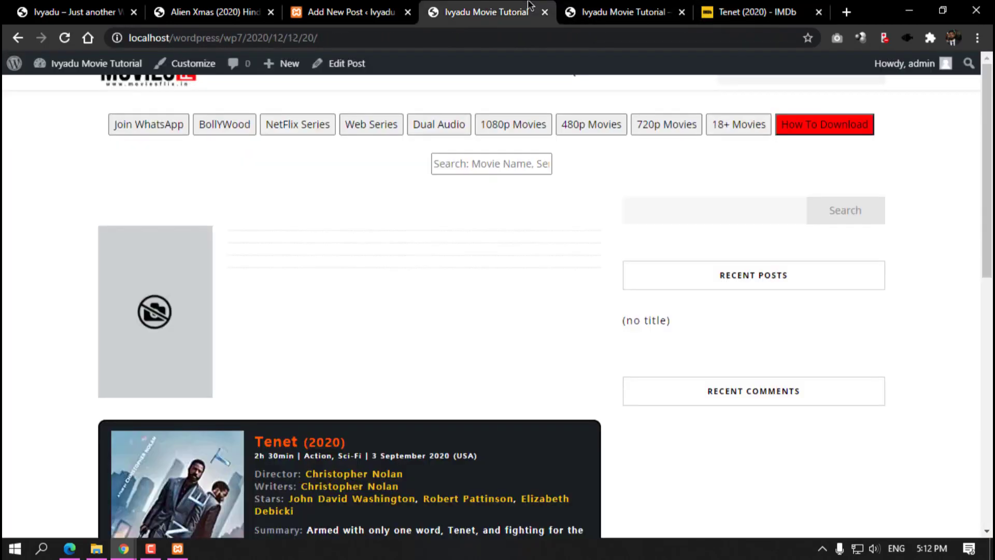
{"action": "left_click", "coordinate": [596, 7]}
{"action": "left_click", "coordinate": [534, 6]}
{"action": "left_click", "coordinate": [317, 7]}
Step: Add an empty paragraph above the IMDb shortcode, try pasting the Alien Xmas post's two intro paragraphs there, and undo the paste
{"action": "left_click", "coordinate": [242, 6]}
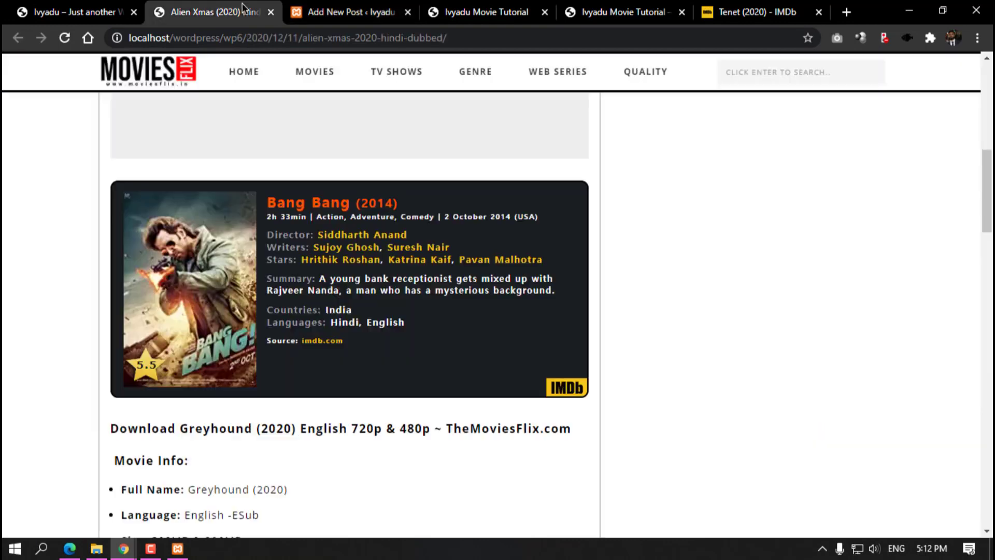
{"action": "scroll", "coordinate": [171, 270], "scroll_direction": "up", "scroll_amount": 7}
{"action": "scroll", "coordinate": [166, 300], "scroll_direction": "down", "scroll_amount": 2}
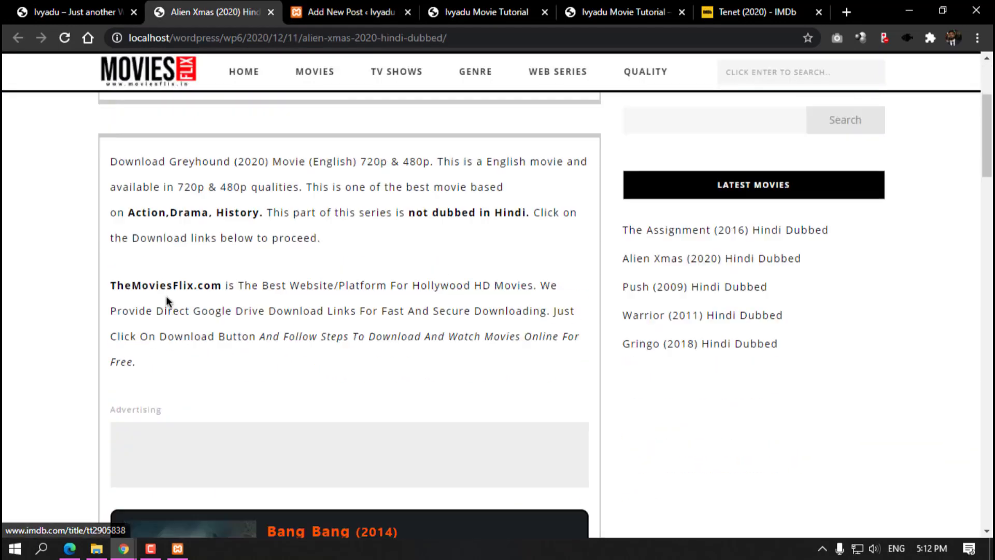
{"action": "left_click_drag", "start_coordinate": [139, 332], "coordinate": [122, 130]}
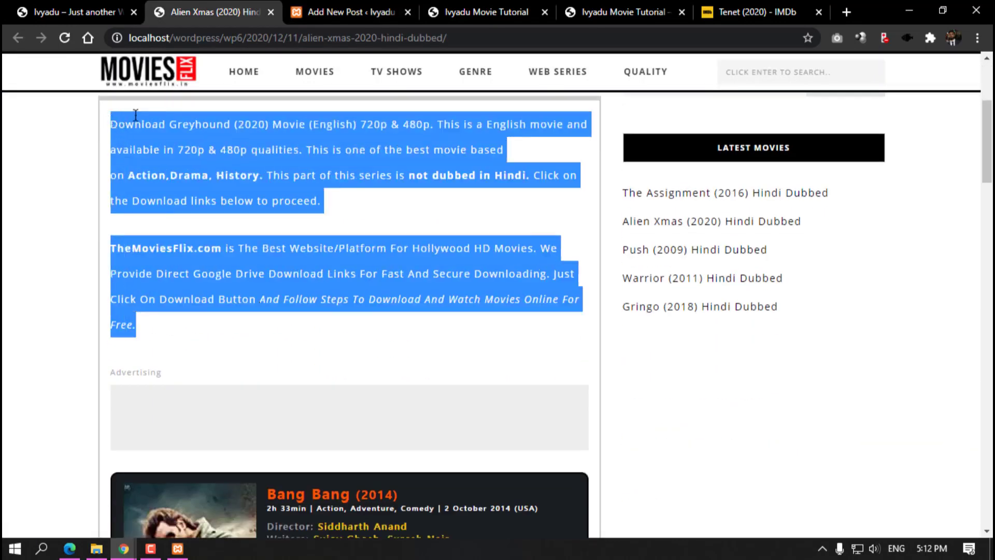
{"action": "left_click", "coordinate": [347, 11]}
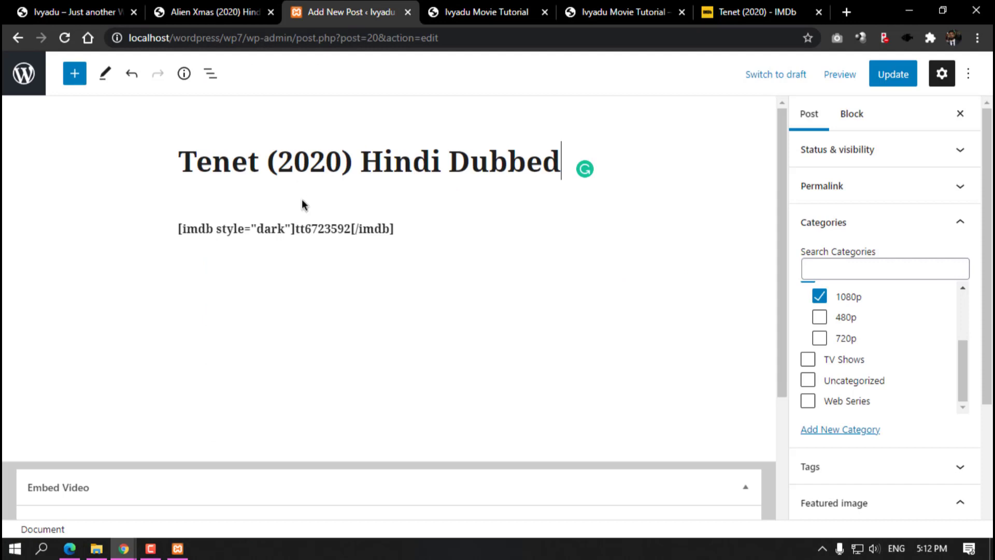
{"action": "left_click", "coordinate": [180, 232]}
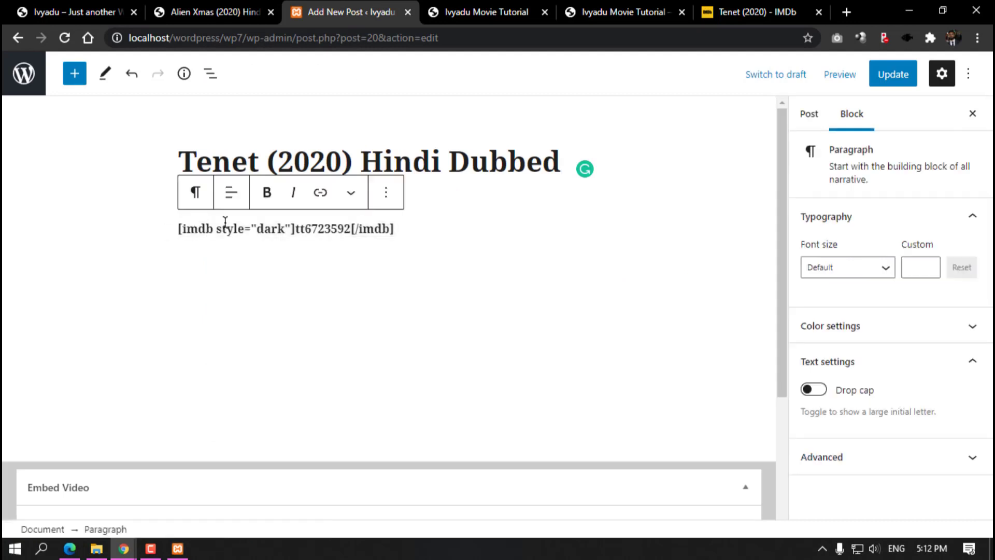
{"action": "key", "text": "Return"}
{"action": "key", "text": "ctrl+v"}
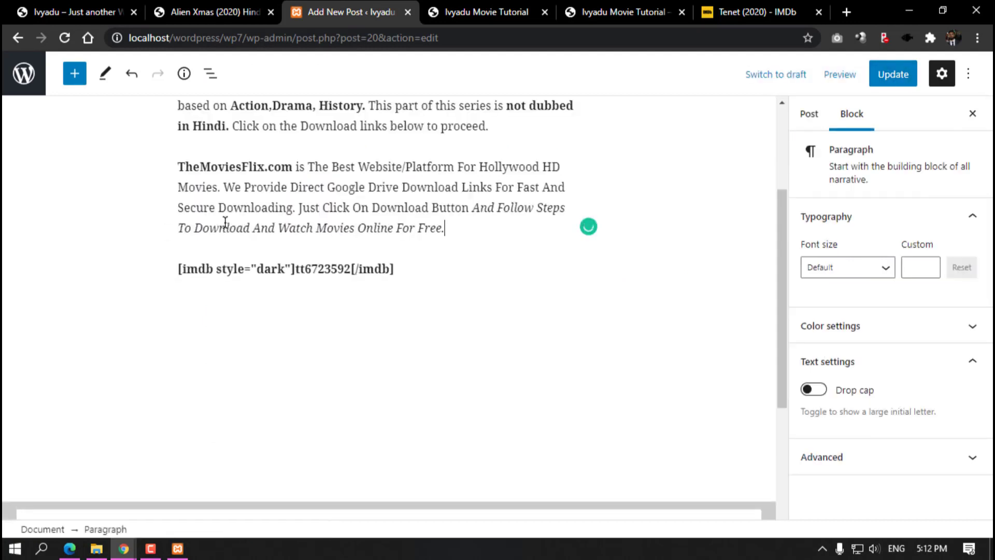
{"action": "key", "text": "ctrl+z"}
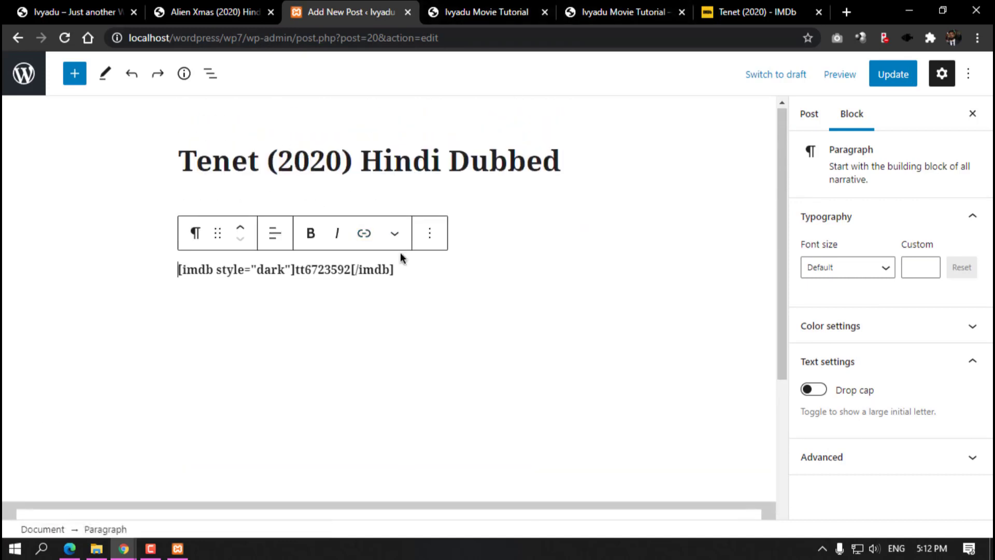
{"action": "left_click", "coordinate": [504, 225]}
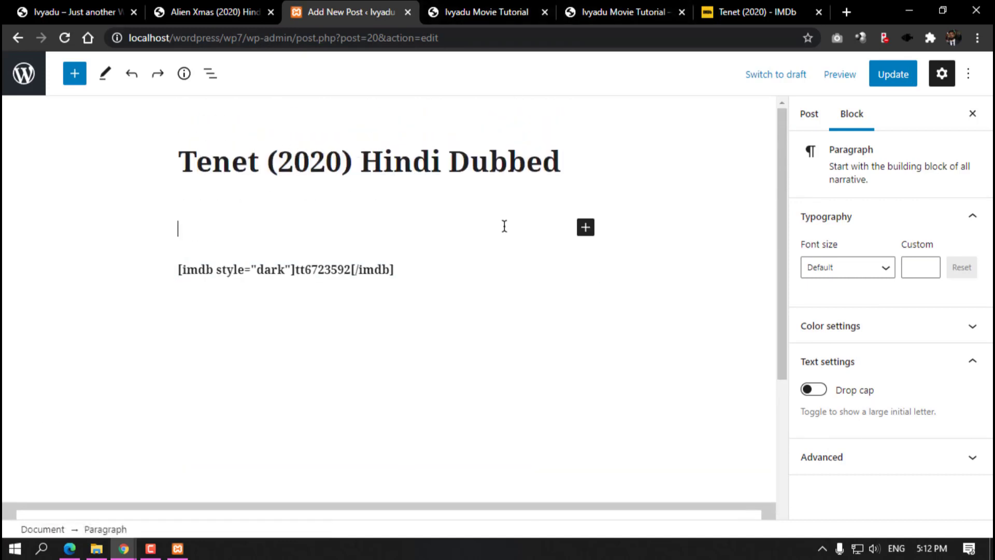
Step: Search Google for lorem ipsum in a new browser tab, open lipsum.com and generate placeholder text
{"action": "left_click", "coordinate": [847, 12]}
{"action": "type", "text": "lorem "}
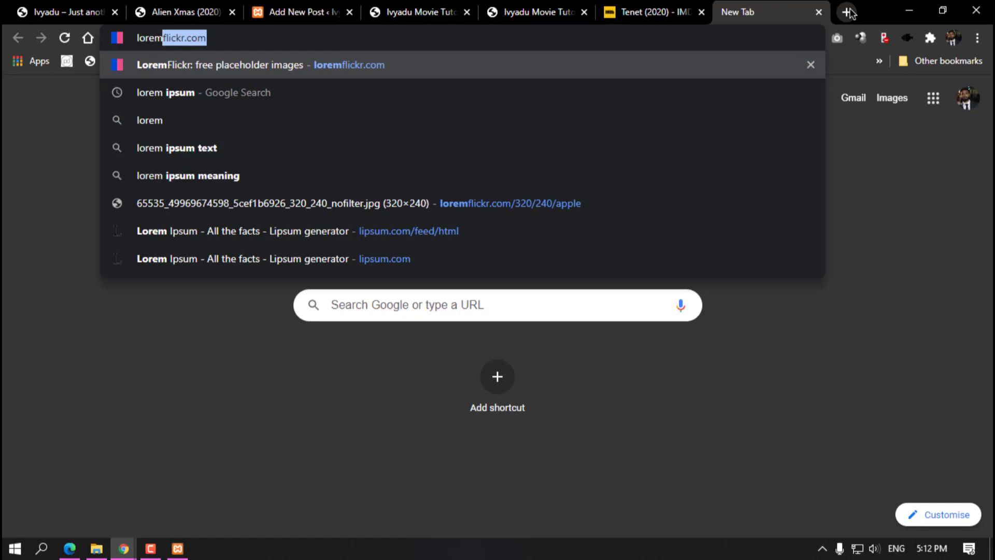
{"action": "type", "text": "i"}
{"action": "key", "text": "Return"}
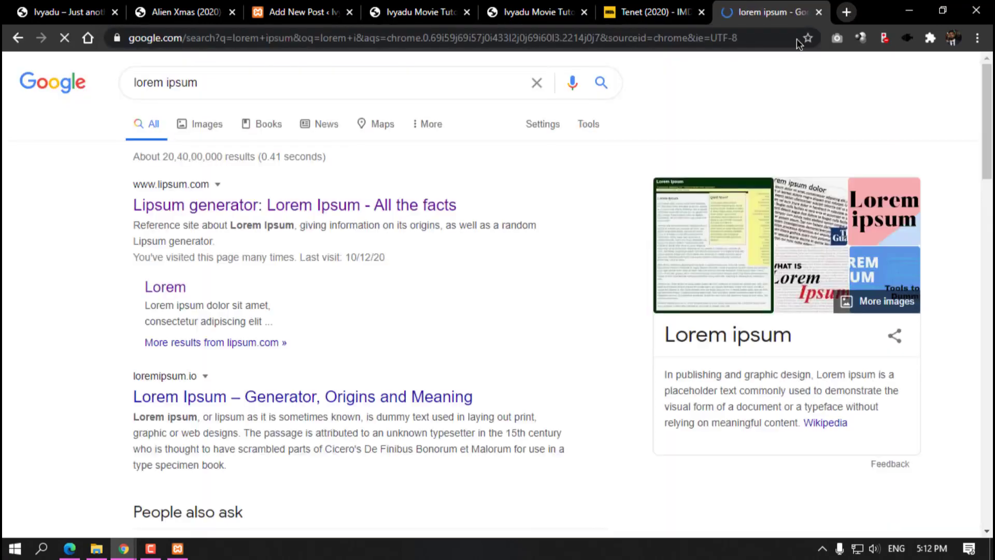
{"action": "left_click", "coordinate": [243, 210]}
{"action": "scroll", "coordinate": [674, 238], "scroll_direction": "down", "scroll_amount": 15}
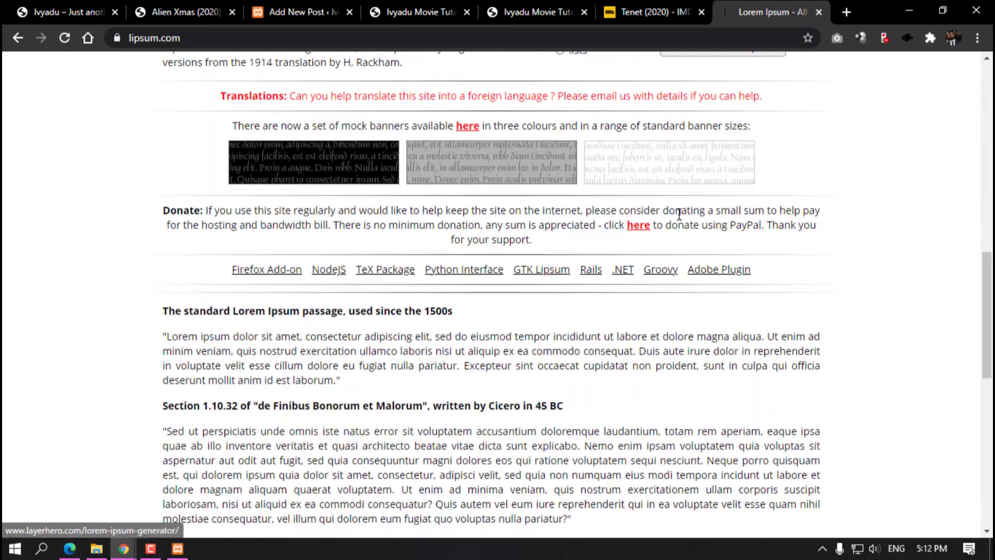
{"action": "scroll", "coordinate": [678, 214], "scroll_direction": "up", "scroll_amount": 4}
{"action": "left_click", "coordinate": [738, 267]}
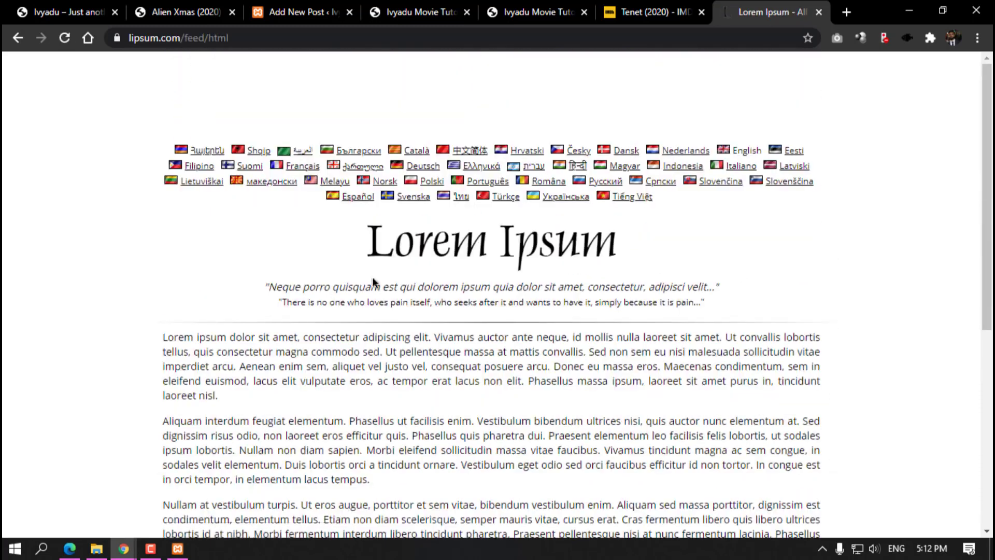
Step: Copy the first two generated Lorem Ipsum paragraphs and paste them into the empty paragraph above the shortcode
{"action": "scroll", "coordinate": [373, 282], "scroll_direction": "down", "scroll_amount": 3}
{"action": "left_click_drag", "start_coordinate": [162, 193], "coordinate": [425, 339]}
{"action": "left_click", "coordinate": [539, 12]}
{"action": "left_click", "coordinate": [420, 12]}
{"action": "left_click", "coordinate": [321, 14]}
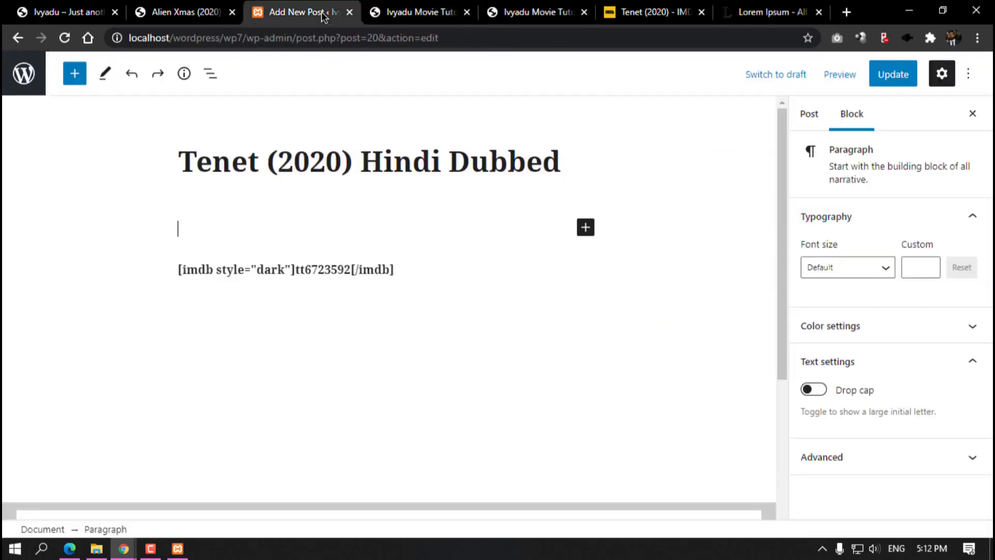
{"action": "key", "text": "ctrl+v"}
Step: Paste the Alien Xmas post's content from the "Download Greyhound (2020)" heading through the last image below the shortcode, and update the post
{"action": "left_click", "coordinate": [424, 278]}
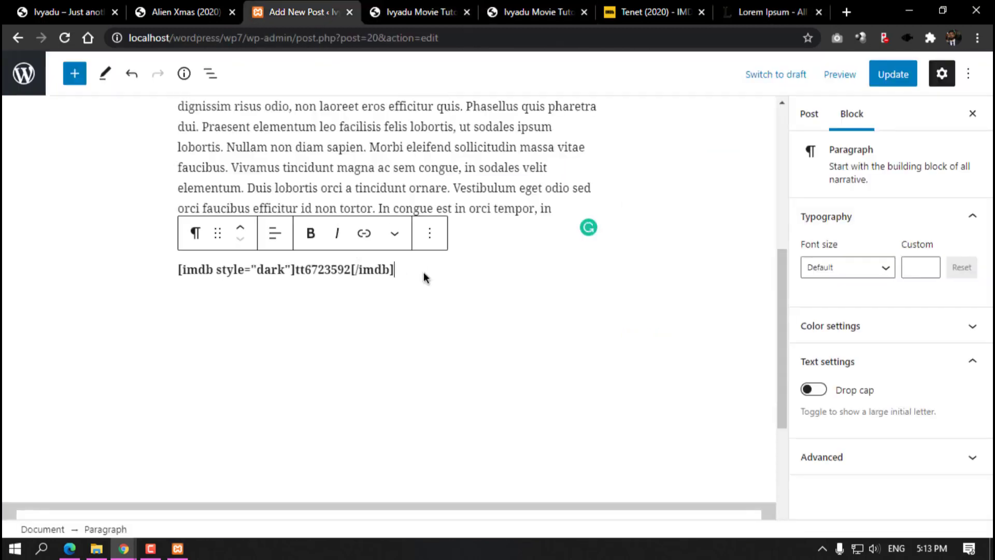
{"action": "key", "text": "Return"}
{"action": "left_click", "coordinate": [193, 7]}
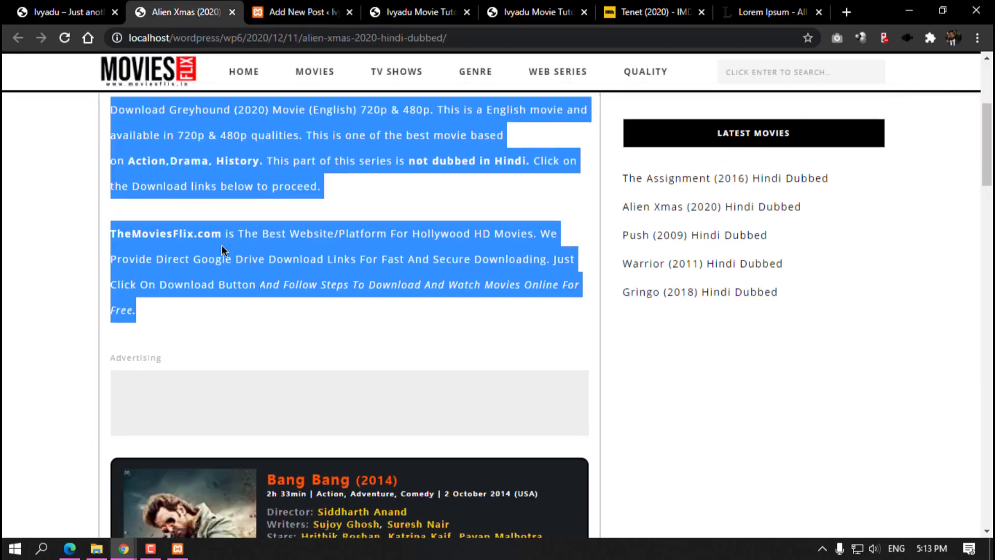
{"action": "scroll", "coordinate": [222, 249], "scroll_direction": "down", "scroll_amount": 6}
{"action": "left_click_drag", "start_coordinate": [112, 142], "coordinate": [349, 422]}
{"action": "left_click", "coordinate": [348, 422]}
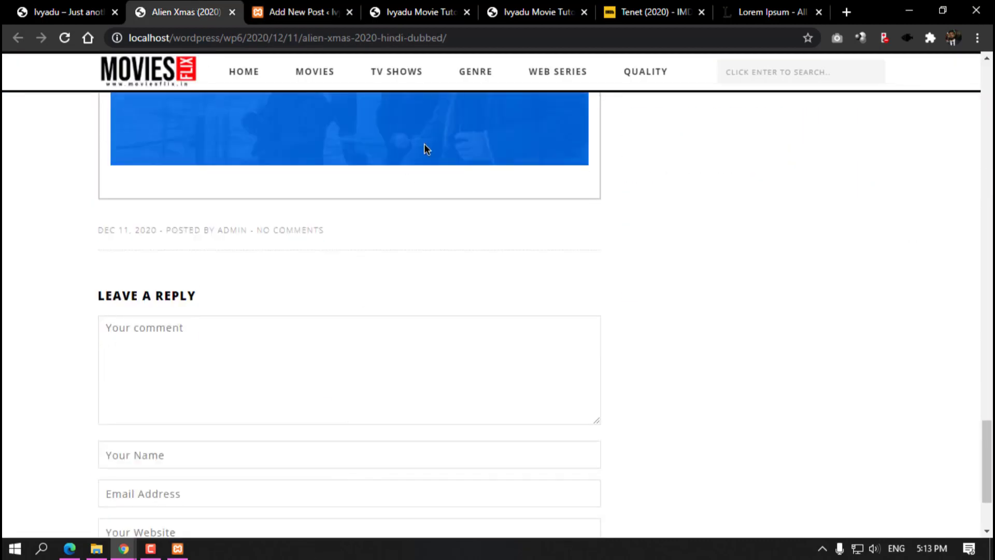
{"action": "left_click", "coordinate": [339, 11]}
{"action": "key", "text": "ctrl+v"}
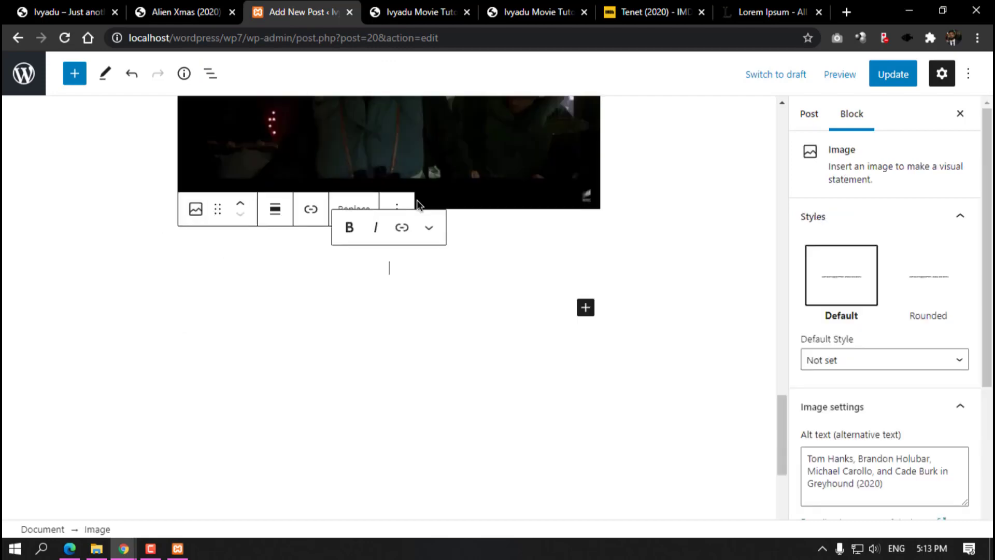
{"action": "scroll", "coordinate": [710, 187], "scroll_direction": "up", "scroll_amount": 15}
{"action": "left_click", "coordinate": [893, 74]}
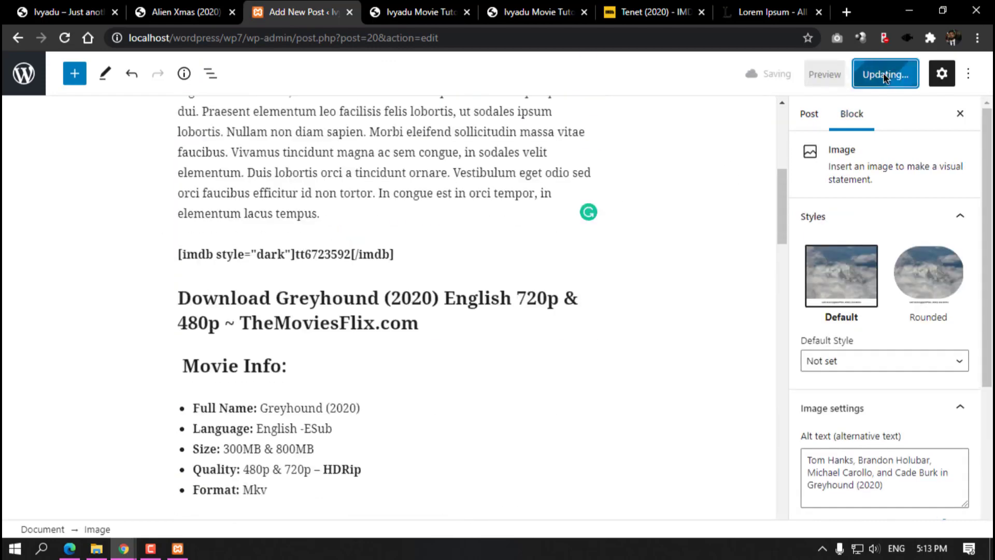
Step: Reload the published Tenet post page and review its title, placeholder text, IMDb card, movie information and comment section
{"action": "left_click", "coordinate": [420, 11]}
{"action": "left_click", "coordinate": [65, 38]}
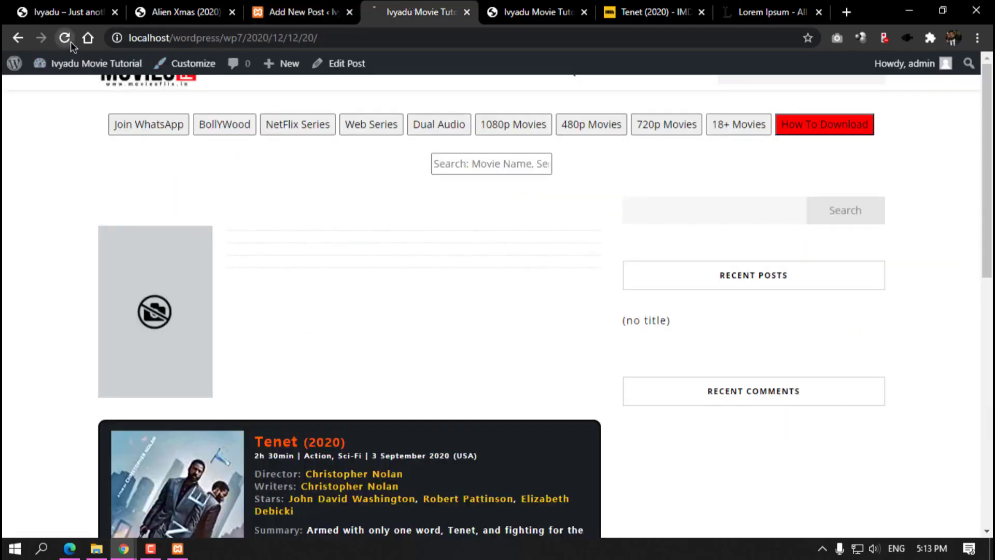
{"action": "scroll", "coordinate": [88, 132], "scroll_direction": "down", "scroll_amount": 6}
{"action": "left_click_drag", "start_coordinate": [89, 132], "coordinate": [208, 231]}
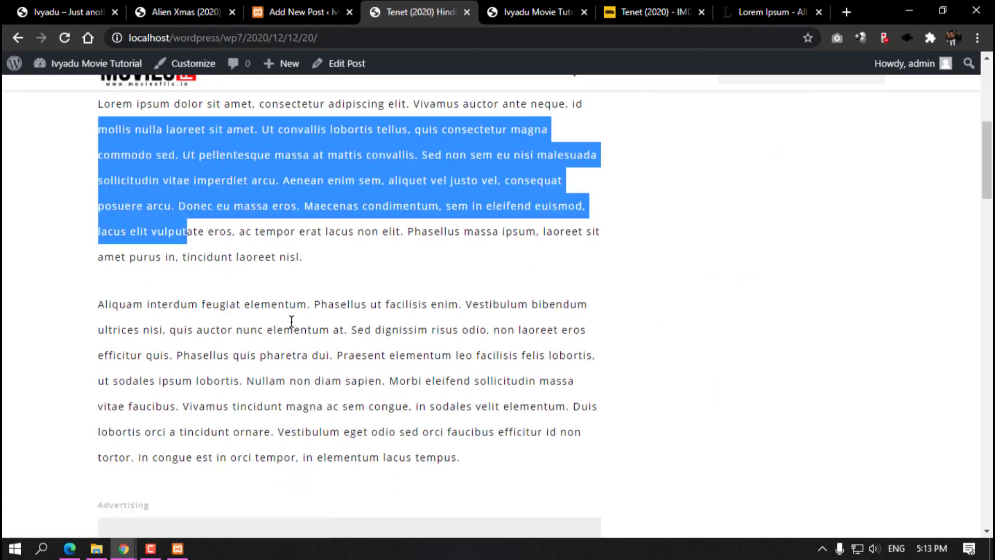
{"action": "left_click", "coordinate": [367, 346]}
{"action": "scroll", "coordinate": [362, 331], "scroll_direction": "down", "scroll_amount": 8}
{"action": "scroll", "coordinate": [239, 251], "scroll_direction": "down", "scroll_amount": 20}
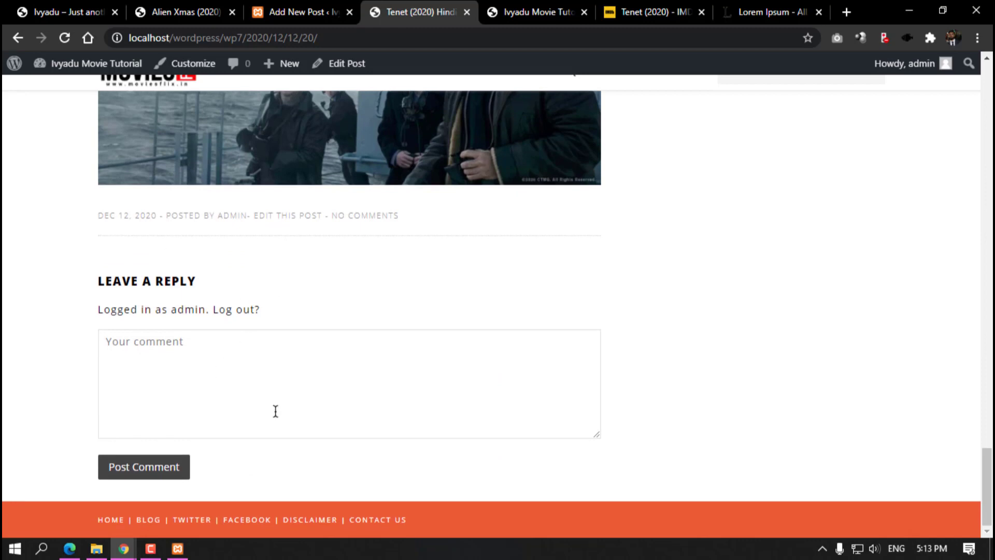
{"action": "left_click_drag", "start_coordinate": [101, 279], "coordinate": [240, 272]}
{"action": "left_click", "coordinate": [240, 272]}
{"action": "left_click_drag", "start_coordinate": [164, 281], "coordinate": [206, 294]}
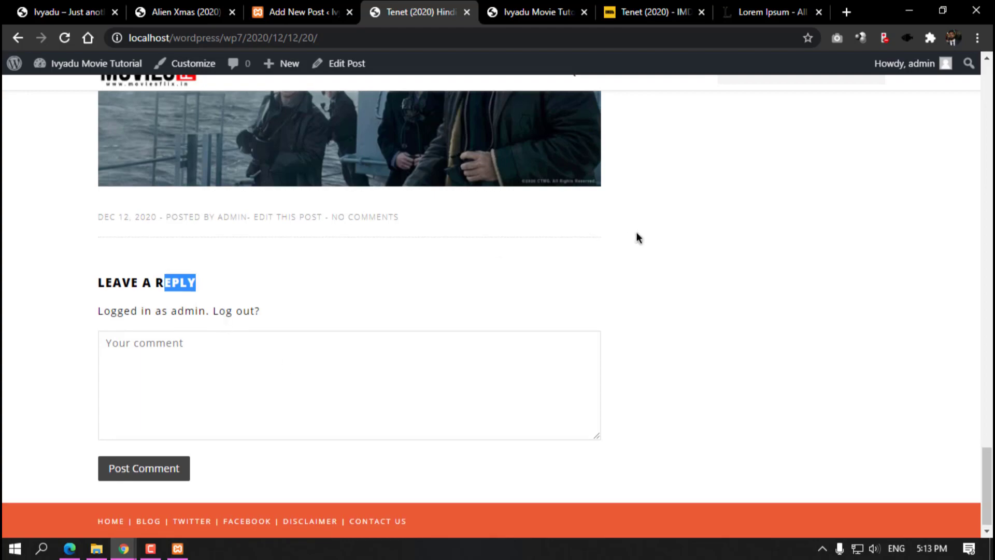
{"action": "scroll", "coordinate": [662, 225], "scroll_direction": "up", "scroll_amount": 20}
{"action": "scroll", "coordinate": [742, 208], "scroll_direction": "up", "scroll_amount": 6}
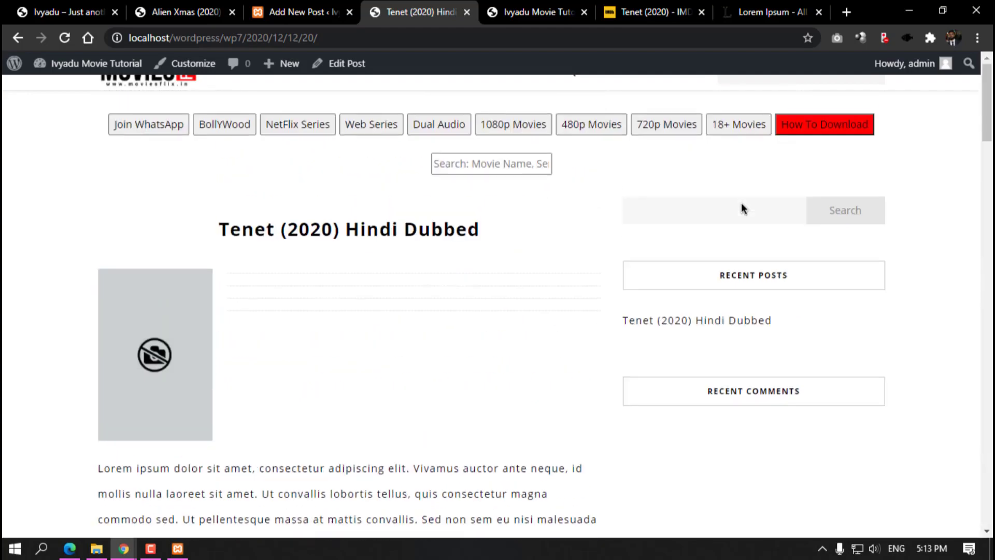
{"action": "scroll", "coordinate": [253, 255], "scroll_direction": "down", "scroll_amount": 15}
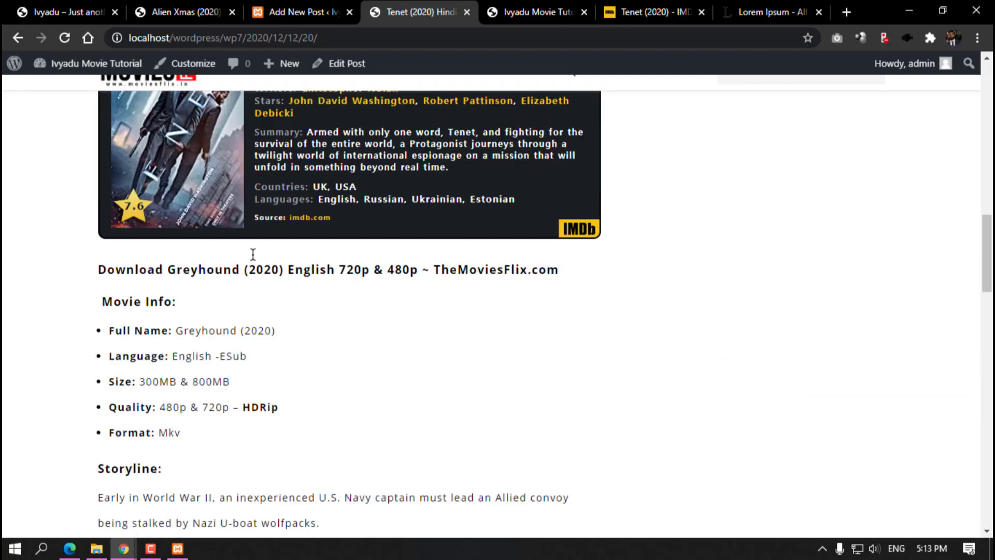
{"action": "scroll", "coordinate": [286, 265], "scroll_direction": "up", "scroll_amount": 5}
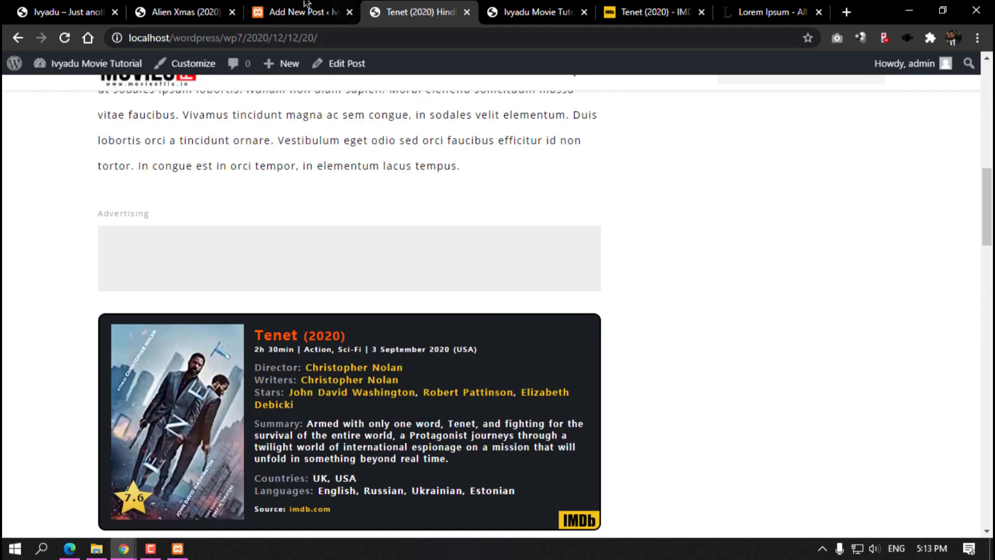
Step: Compare the Tenet post page with the Alien Xmas reference post and the tutorial site's homepage
{"action": "left_click", "coordinate": [205, 4]}
{"action": "scroll", "coordinate": [121, 210], "scroll_direction": "up", "scroll_amount": 15}
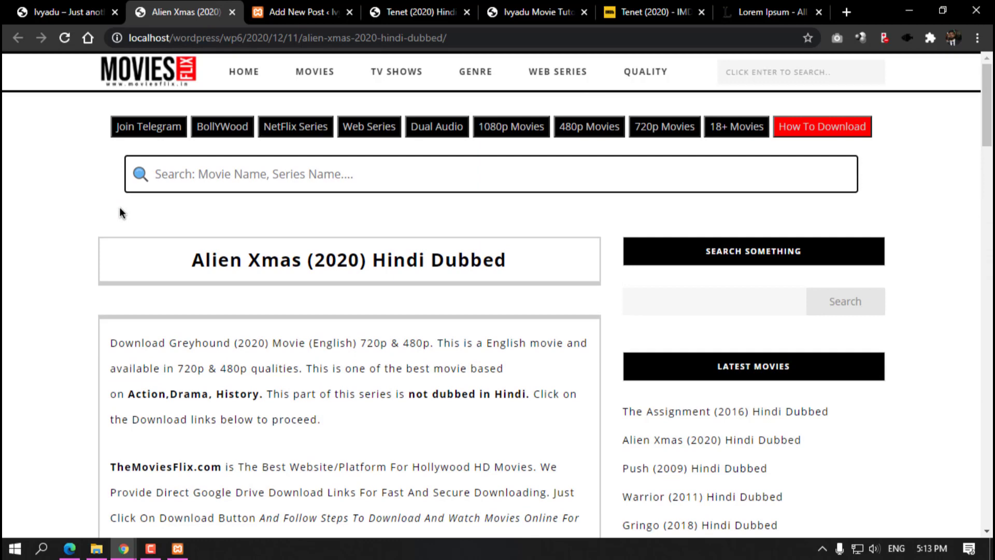
{"action": "left_click_drag", "start_coordinate": [175, 269], "coordinate": [509, 261]}
{"action": "left_click", "coordinate": [369, 13]}
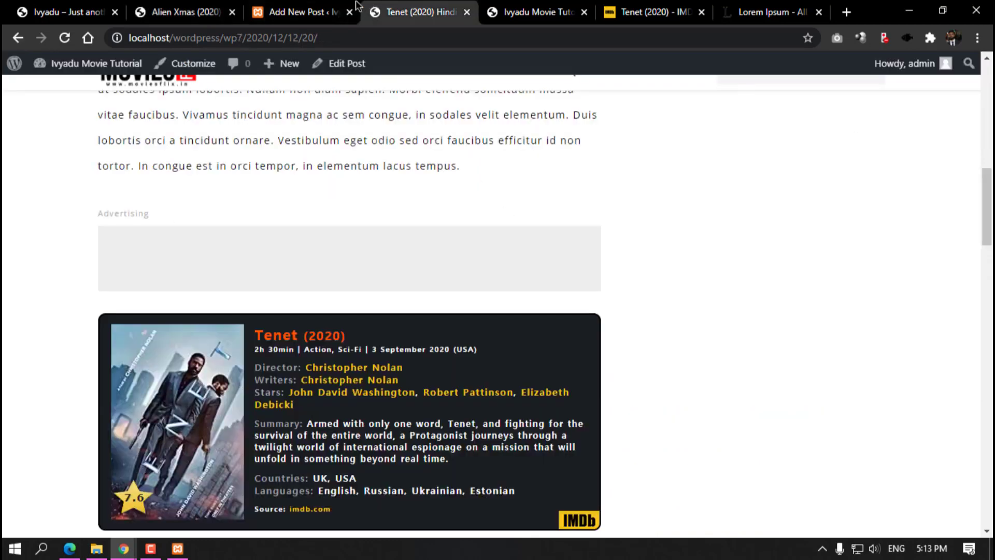
{"action": "left_click", "coordinate": [293, 11]}
{"action": "left_click", "coordinate": [473, 8]}
{"action": "left_click", "coordinate": [523, 7]}
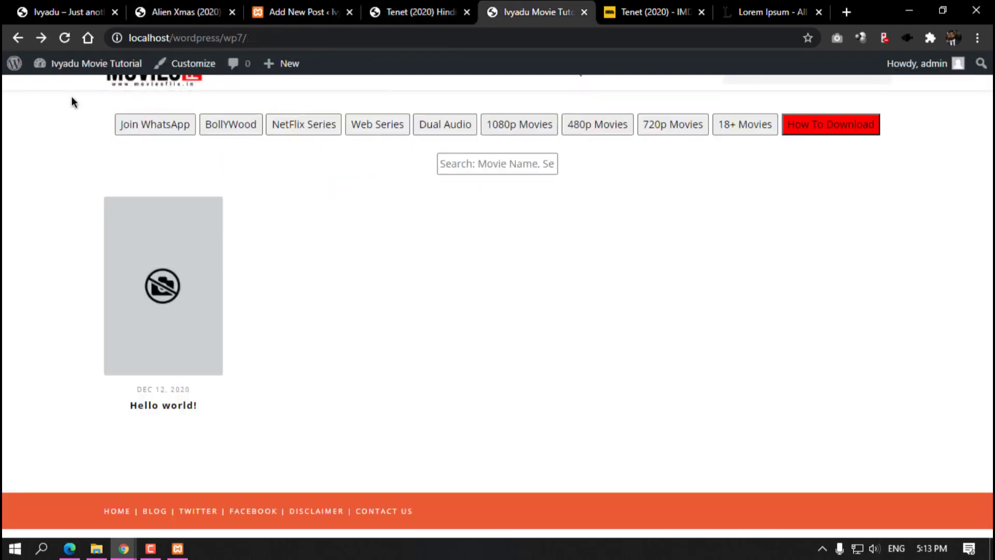
{"action": "left_click", "coordinate": [417, 2]}
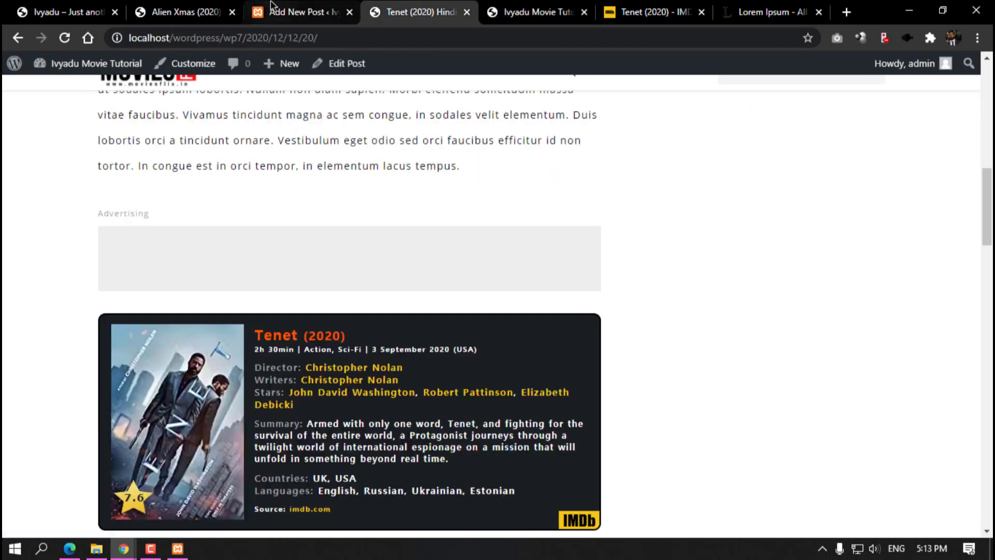
Step: In the Tenet post's document settings, expand the categories and open the featured image selection
{"action": "left_click", "coordinate": [271, 2]}
{"action": "left_click", "coordinate": [814, 113]}
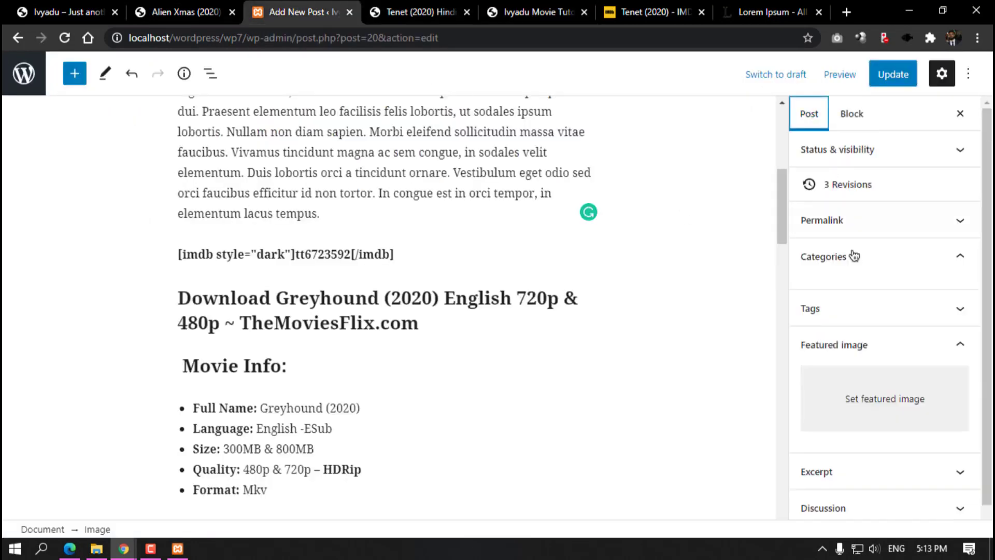
{"action": "left_click", "coordinate": [793, 255]}
{"action": "scroll", "coordinate": [855, 363], "scroll_direction": "down", "scroll_amount": 3}
{"action": "scroll", "coordinate": [920, 415], "scroll_direction": "down", "scroll_amount": 4}
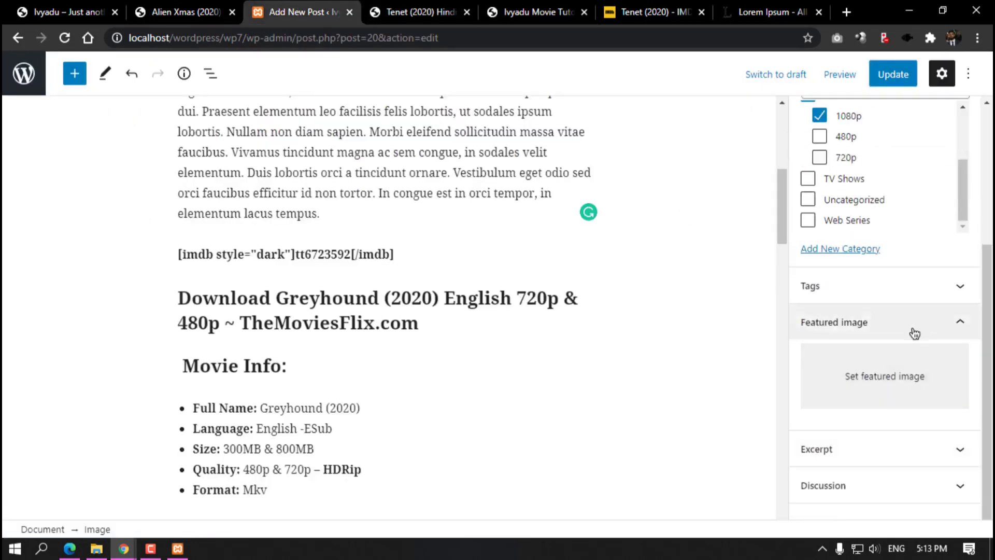
{"action": "left_click", "coordinate": [888, 377]}
Step: Save the Tenet poster image from the movie's IMDb page to the computer
{"action": "left_click", "coordinate": [646, 5]}
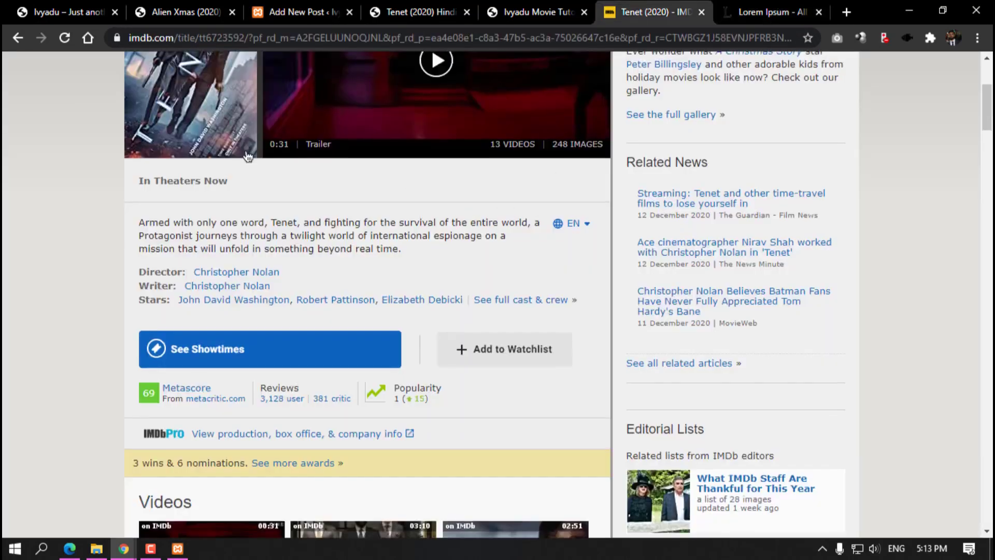
{"action": "scroll", "coordinate": [363, 259], "scroll_direction": "up", "scroll_amount": 4}
{"action": "right_click", "coordinate": [200, 236]}
{"action": "left_click", "coordinate": [253, 364]}
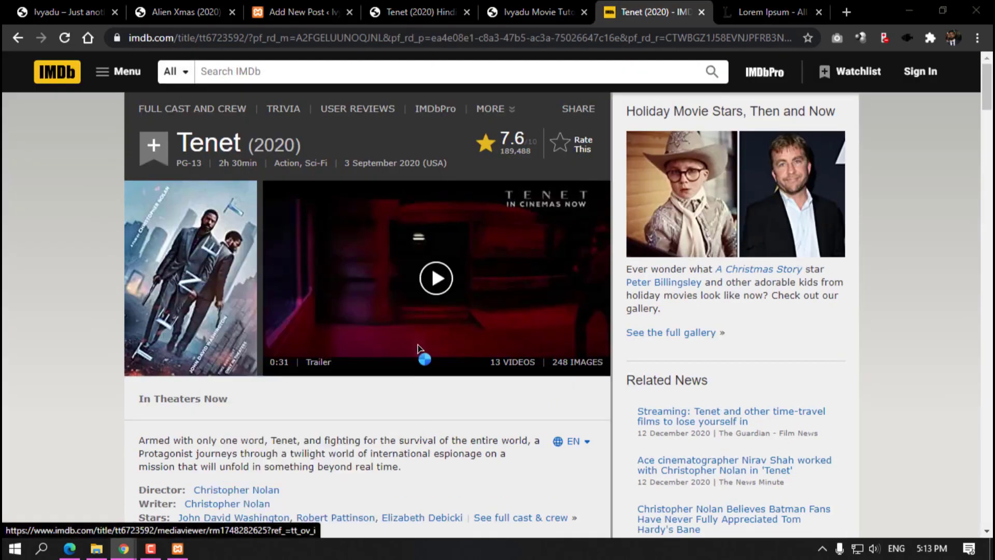
{"action": "left_click", "coordinate": [372, 326]}
Step: Upload the downloaded Tenet poster to the media library, set it as the post's featured image, and update the post
{"action": "left_click", "coordinate": [429, 5]}
{"action": "left_click", "coordinate": [306, 7]}
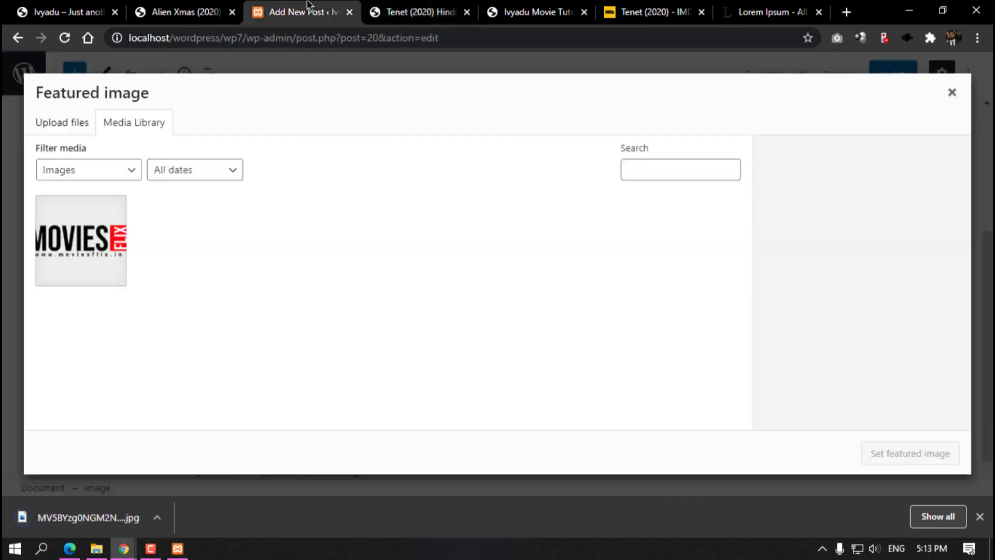
{"action": "left_click_drag", "start_coordinate": [98, 530], "coordinate": [390, 270]}
{"action": "left_click", "coordinate": [909, 450]}
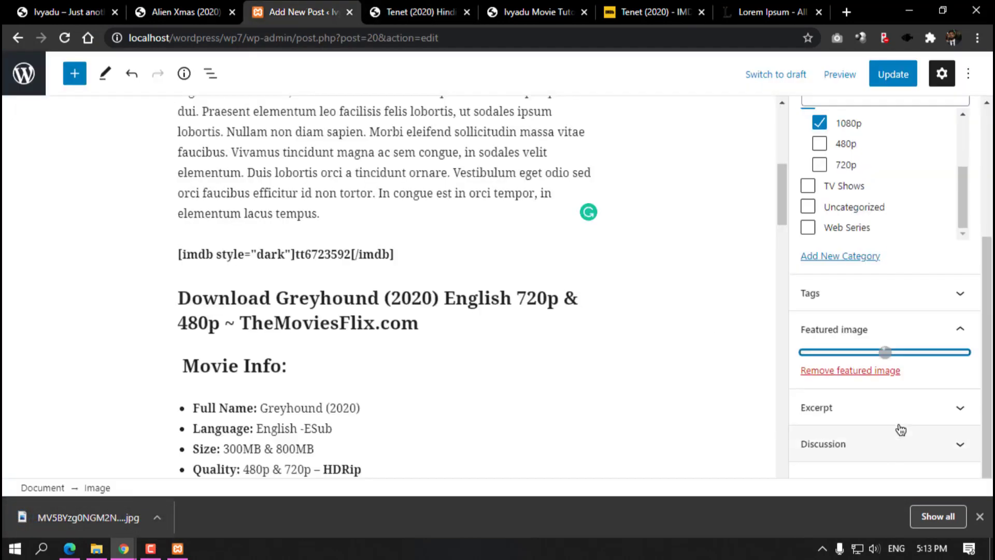
{"action": "left_click", "coordinate": [889, 80]}
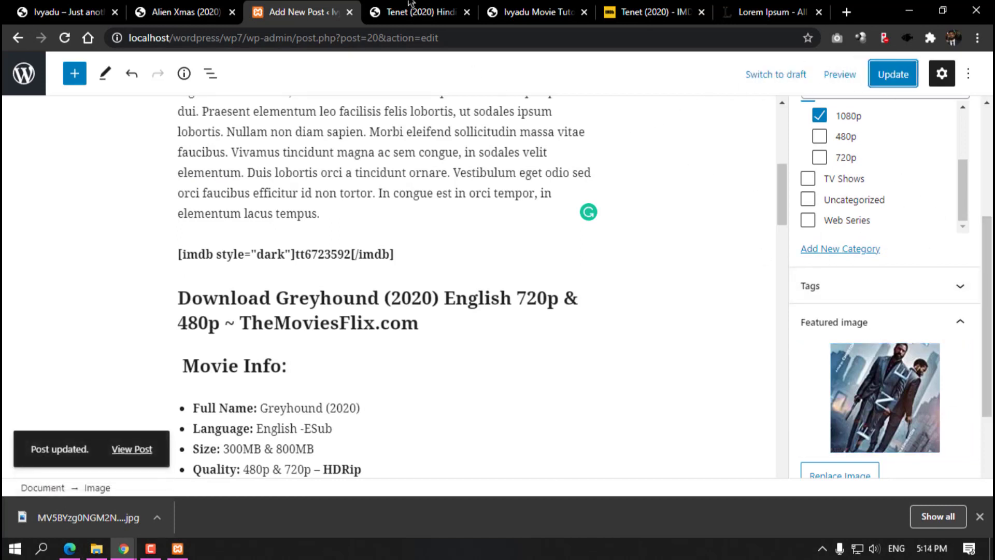
Step: Reload the Tenet post page to check its poster, and go to the site's homepage
{"action": "left_click", "coordinate": [410, 10]}
{"action": "left_click", "coordinate": [65, 37]}
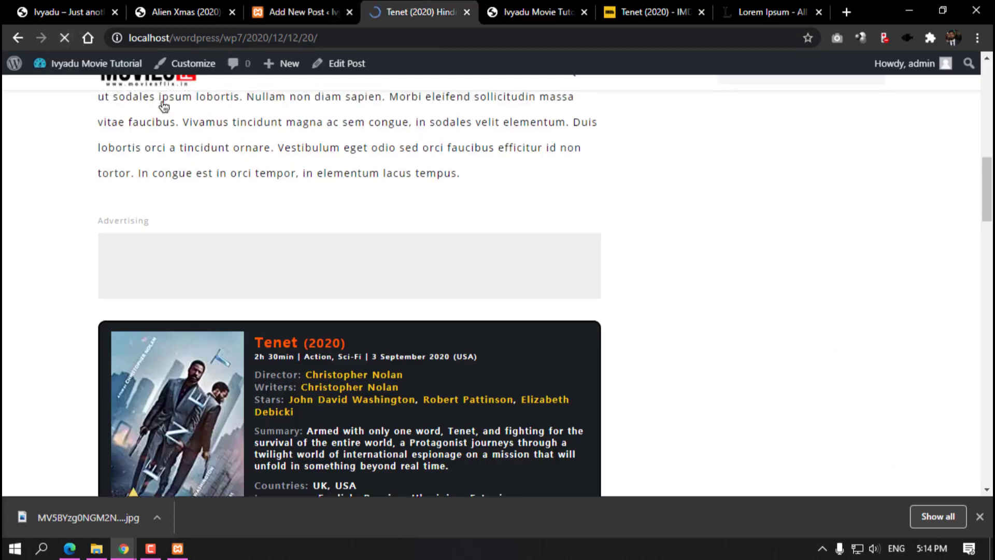
{"action": "scroll", "coordinate": [338, 107], "scroll_direction": "up", "scroll_amount": 9}
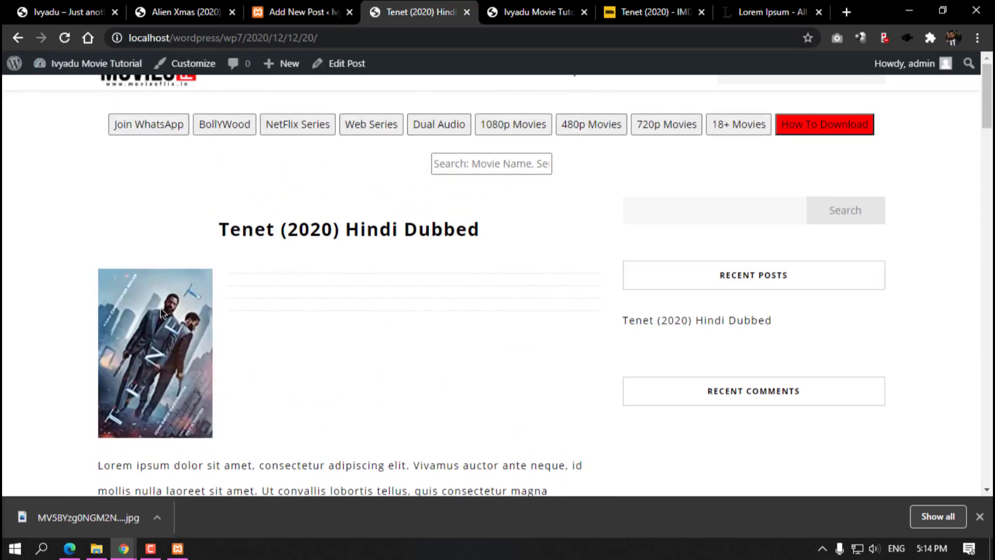
{"action": "left_click", "coordinate": [162, 91]}
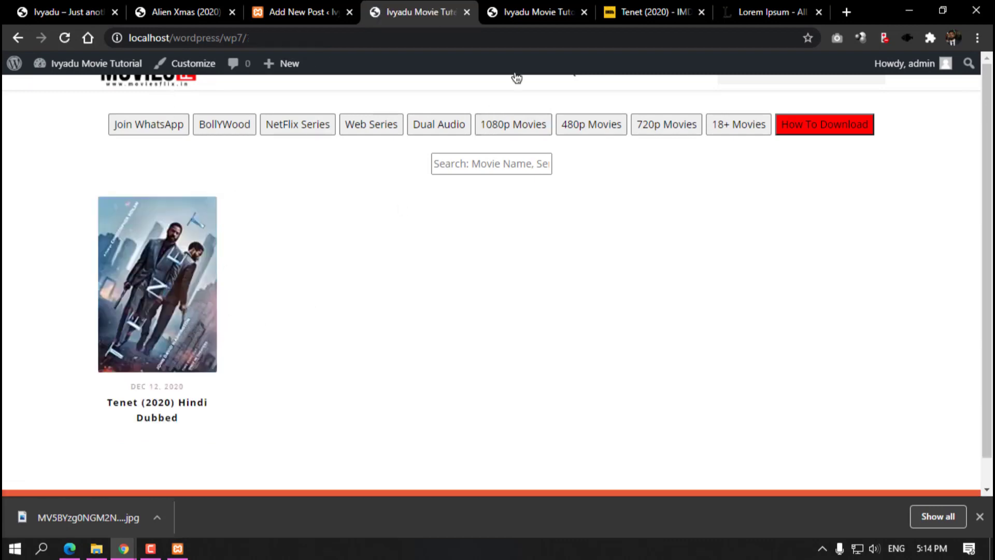
Step: Close the duplicate tutorial homepage tab and move the remaining one beside the reference site's homepage tab
{"action": "left_click", "coordinate": [580, 20]}
{"action": "left_click", "coordinate": [583, 15]}
{"action": "left_click", "coordinate": [415, 13]}
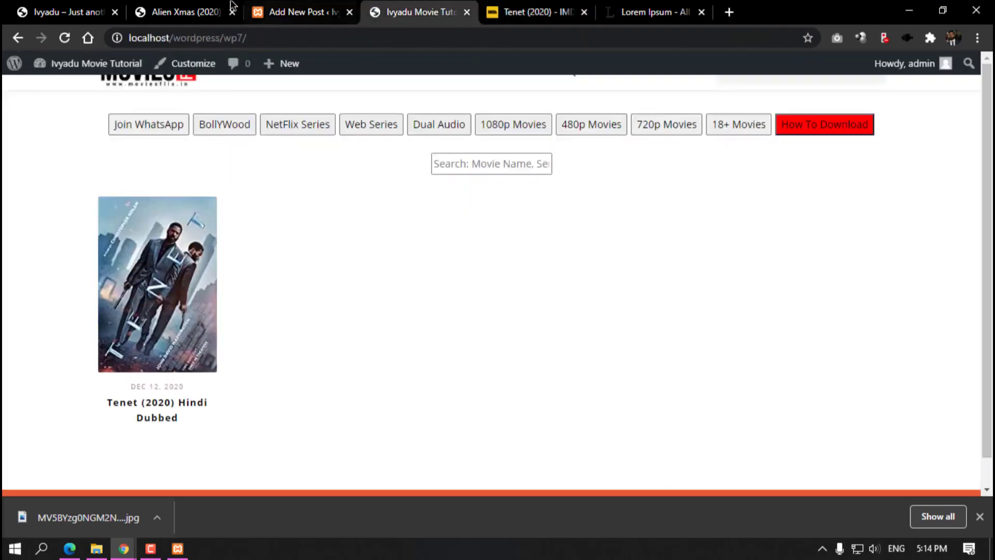
{"action": "left_click", "coordinate": [213, 16]}
{"action": "left_click", "coordinate": [57, 5]}
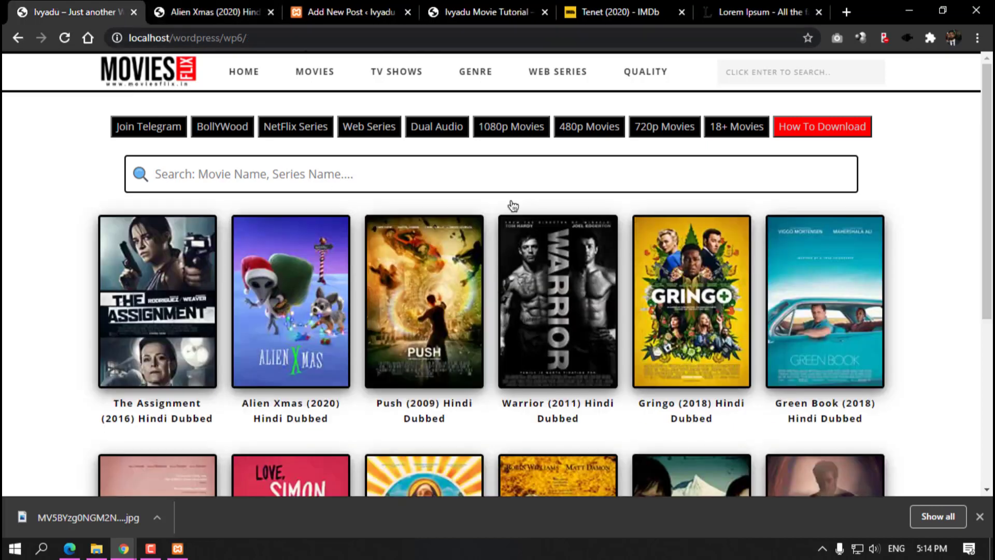
{"action": "left_click_drag", "start_coordinate": [491, 11], "coordinate": [218, 11]}
Step: Compare the tutorial site's homepage styling with the reference site's homepage
{"action": "left_click", "coordinate": [127, 7]}
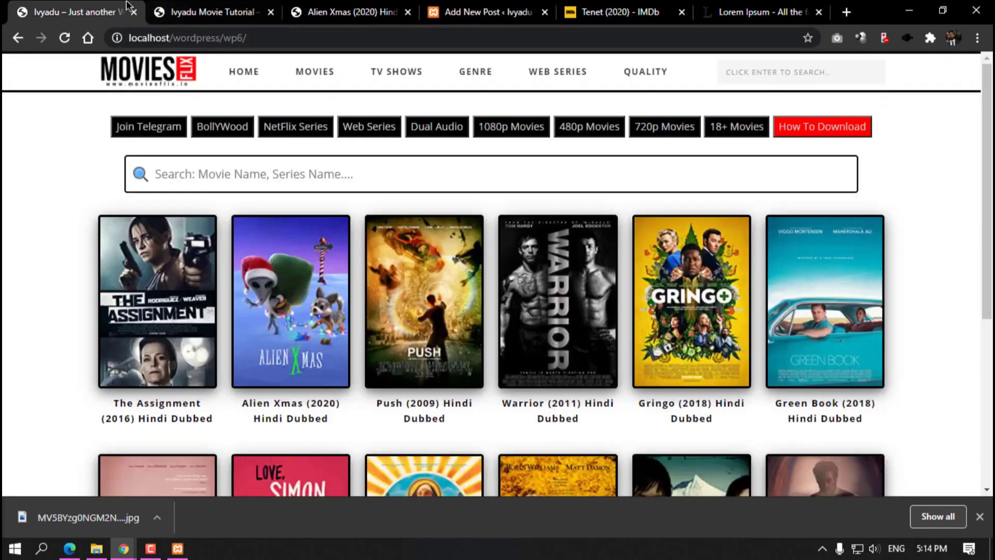
{"action": "left_click", "coordinate": [221, 6]}
{"action": "left_click", "coordinate": [70, 12]}
{"action": "left_click", "coordinate": [184, 4]}
{"action": "scroll", "coordinate": [227, 287], "scroll_direction": "down", "scroll_amount": 1}
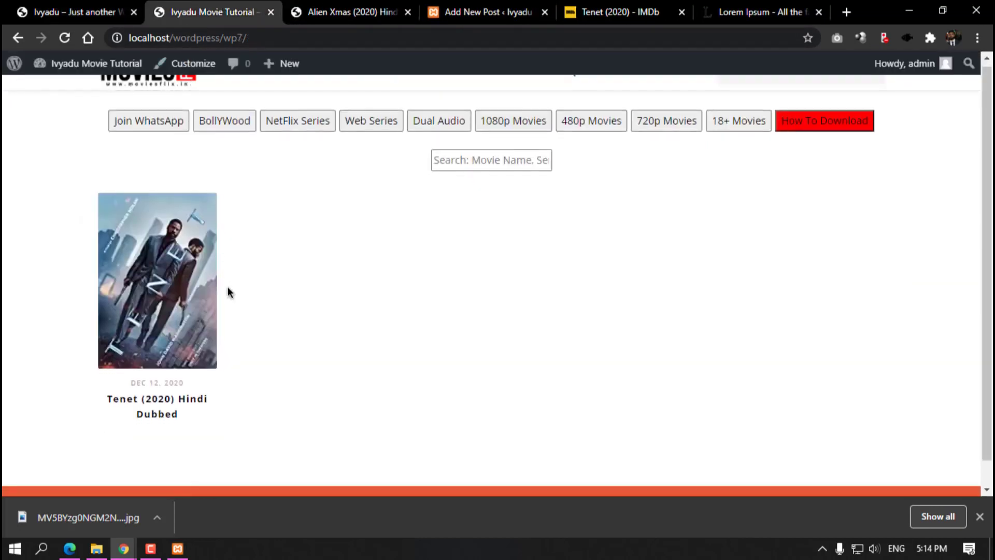
{"action": "scroll", "coordinate": [228, 280], "scroll_direction": "up", "scroll_amount": 1}
{"action": "scroll", "coordinate": [228, 279], "scroll_direction": "down", "scroll_amount": 1}
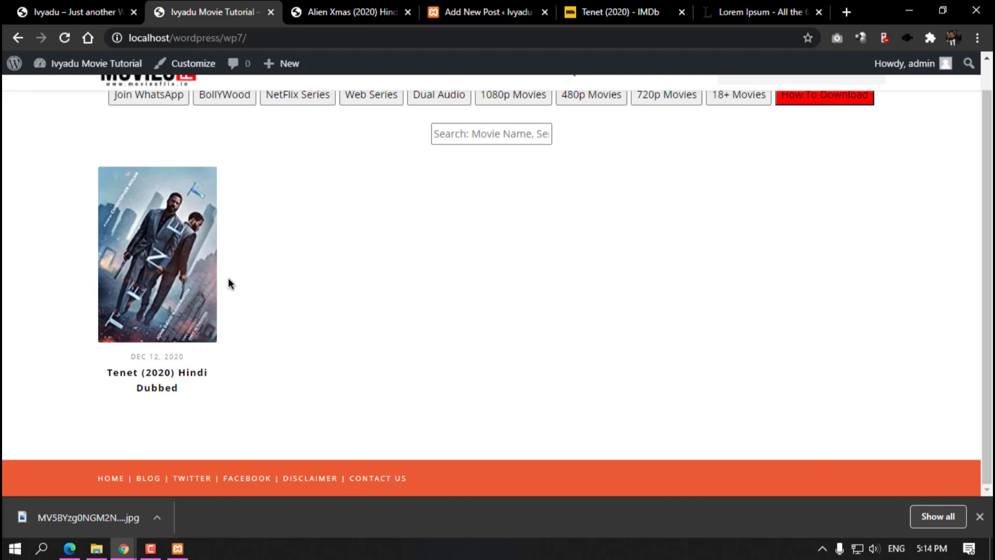
Step: Paste the prepared stylesheet, ending with the .bw_pagination rule, into the theme's Additional CSS and publish it
{"action": "left_click", "coordinate": [191, 67]}
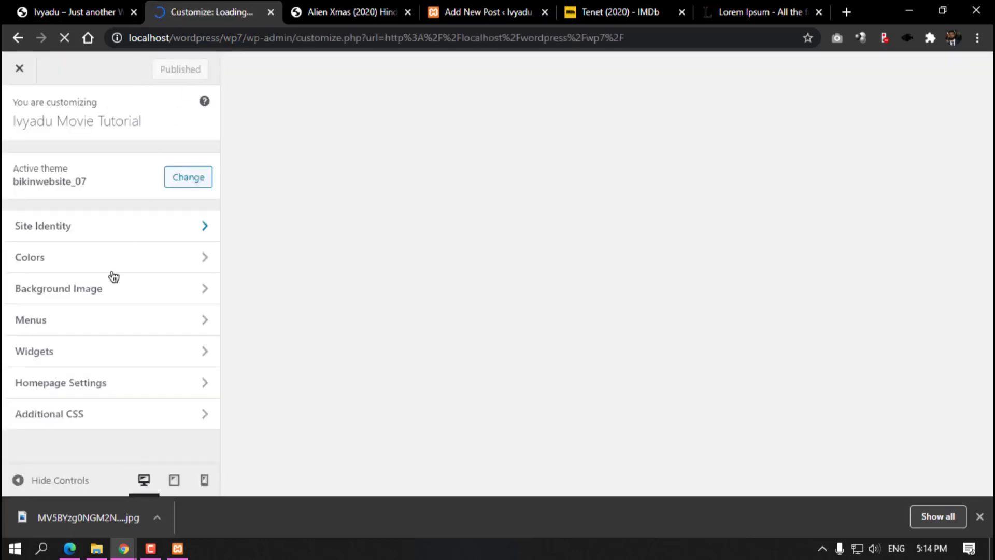
{"action": "left_click", "coordinate": [102, 415]}
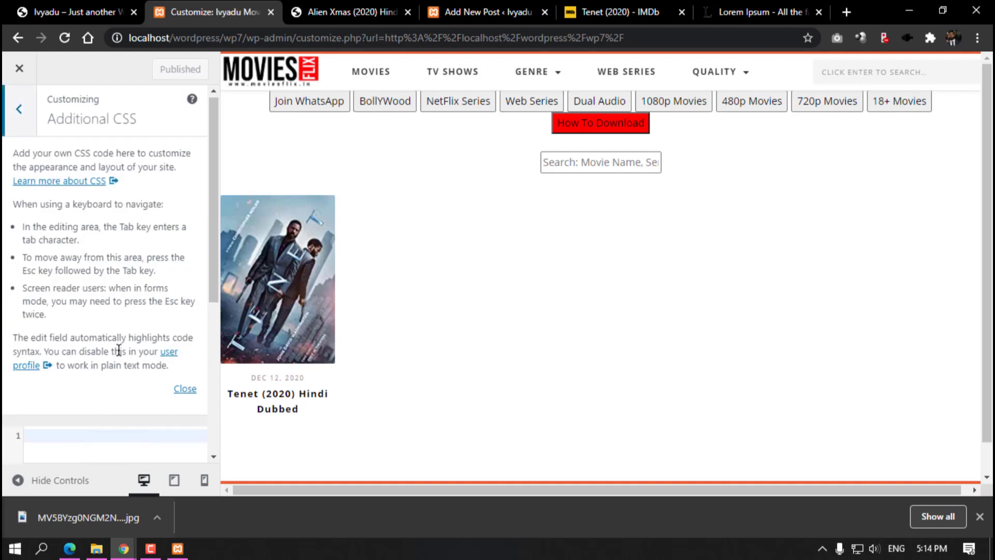
{"action": "scroll", "coordinate": [119, 350], "scroll_direction": "down", "scroll_amount": 5}
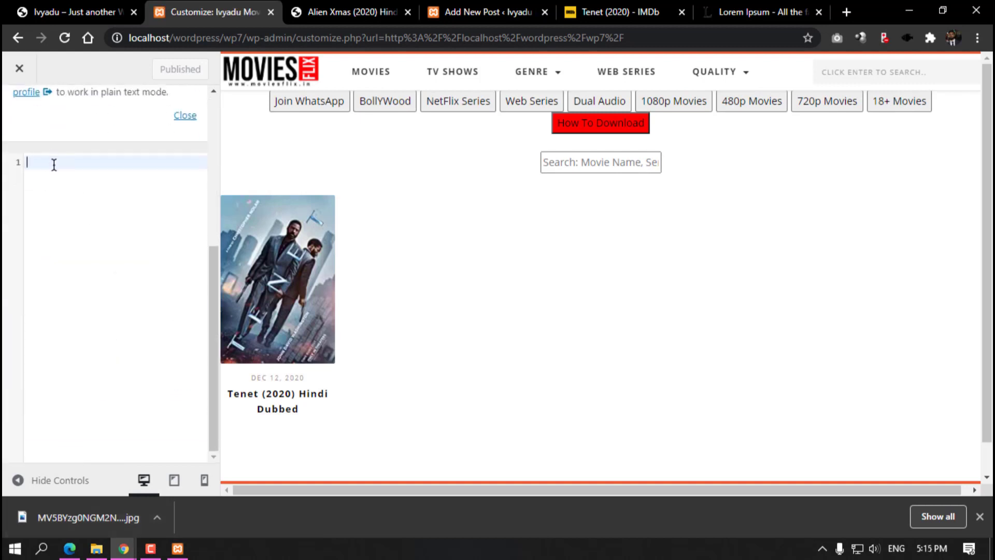
{"action": "key", "text": "ctrl+v"}
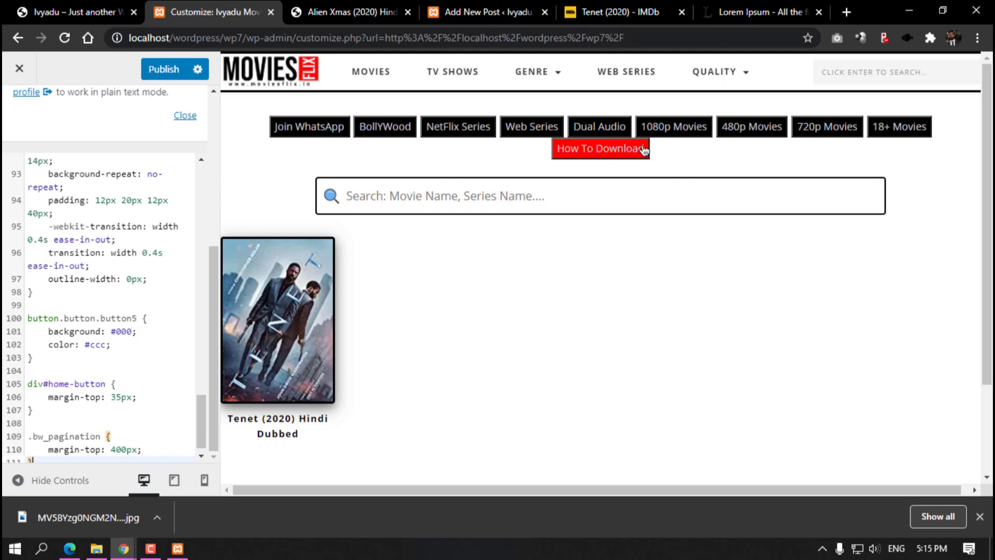
{"action": "left_click", "coordinate": [163, 72]}
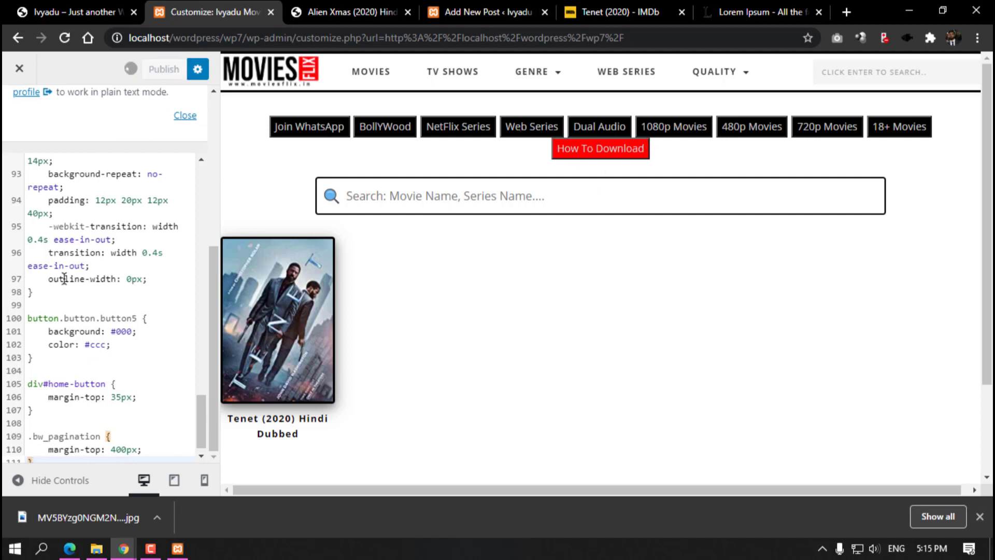
Step: Preview the restyled homepage at full width down to the footer, and bring back the customizer controls
{"action": "left_click", "coordinate": [19, 480]}
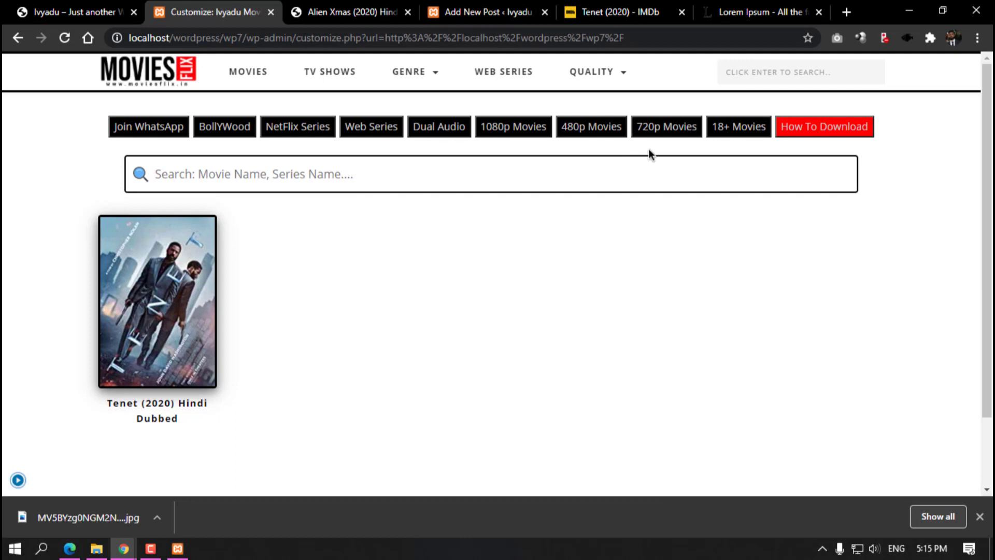
{"action": "left_click", "coordinate": [18, 481]}
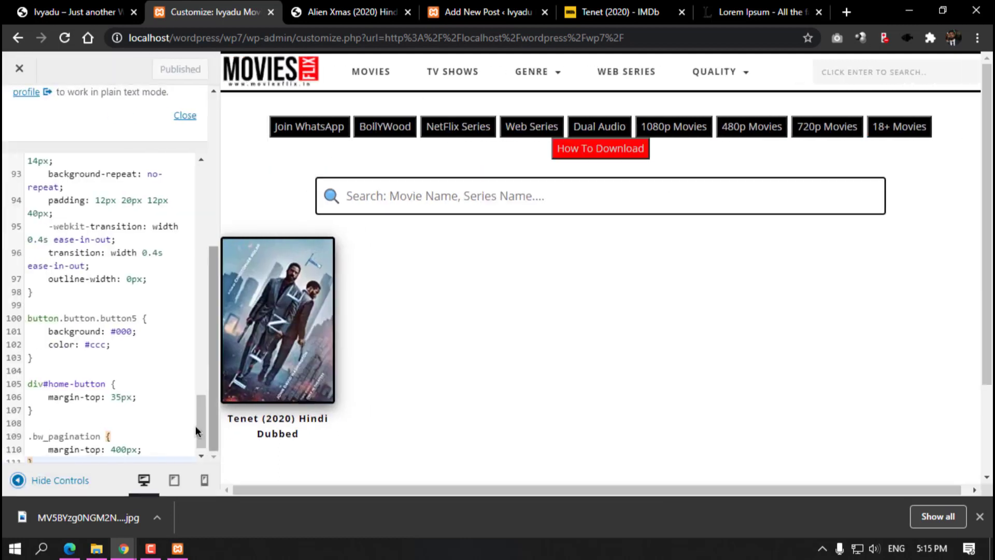
{"action": "left_click", "coordinate": [68, 479]}
{"action": "scroll", "coordinate": [311, 389], "scroll_direction": "down", "scroll_amount": 2}
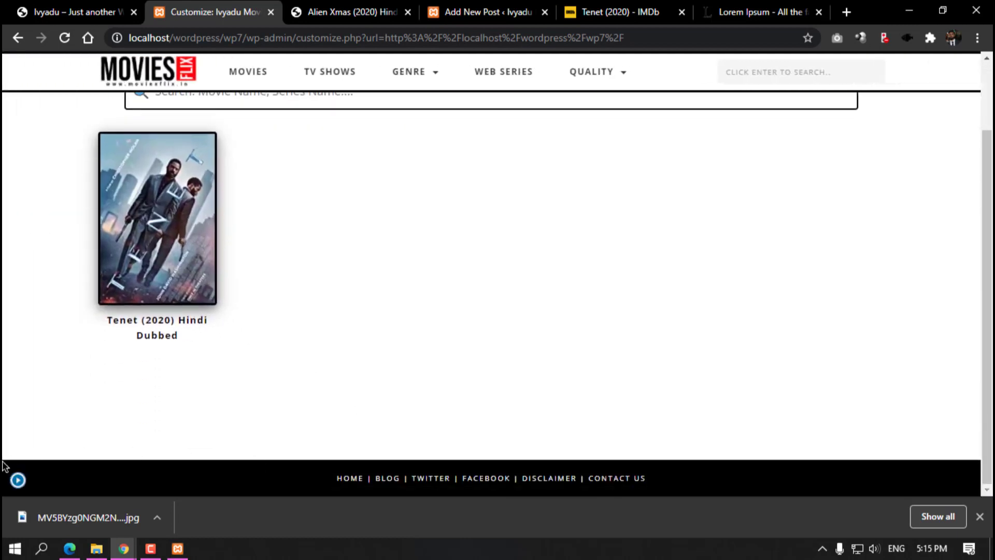
{"action": "left_click", "coordinate": [18, 480]}
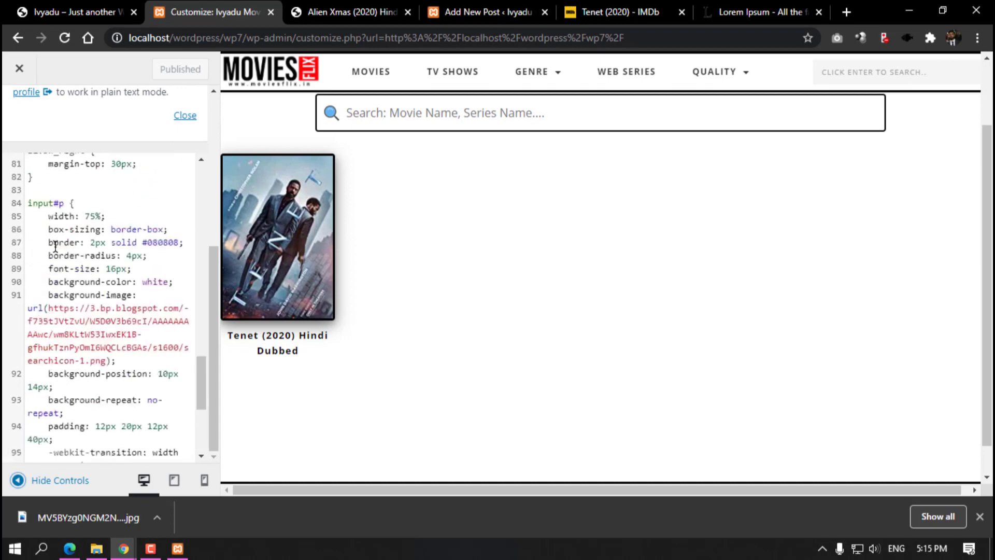
Step: Close the customizer, reload the tutorial homepage in the incognito window, and open the Tenet (2020) Hindi Dubbed post
{"action": "left_click", "coordinate": [19, 70]}
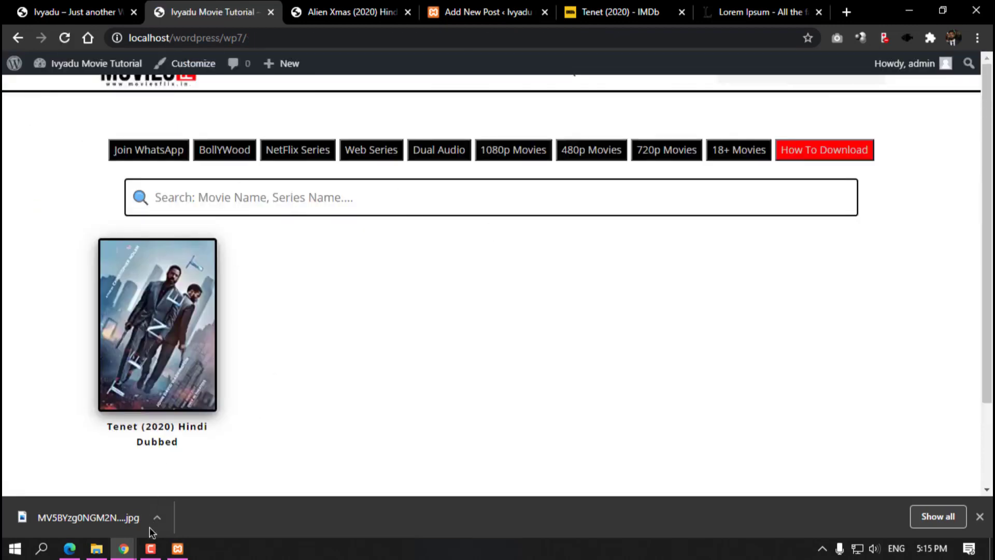
{"action": "left_click", "coordinate": [125, 548]}
{"action": "left_click", "coordinate": [245, 482]}
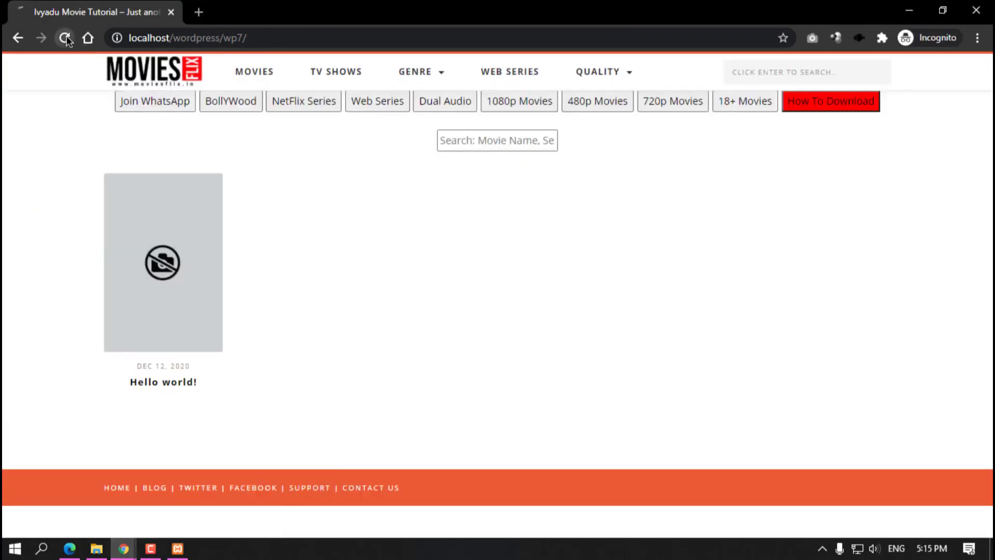
{"action": "left_click", "coordinate": [193, 290]}
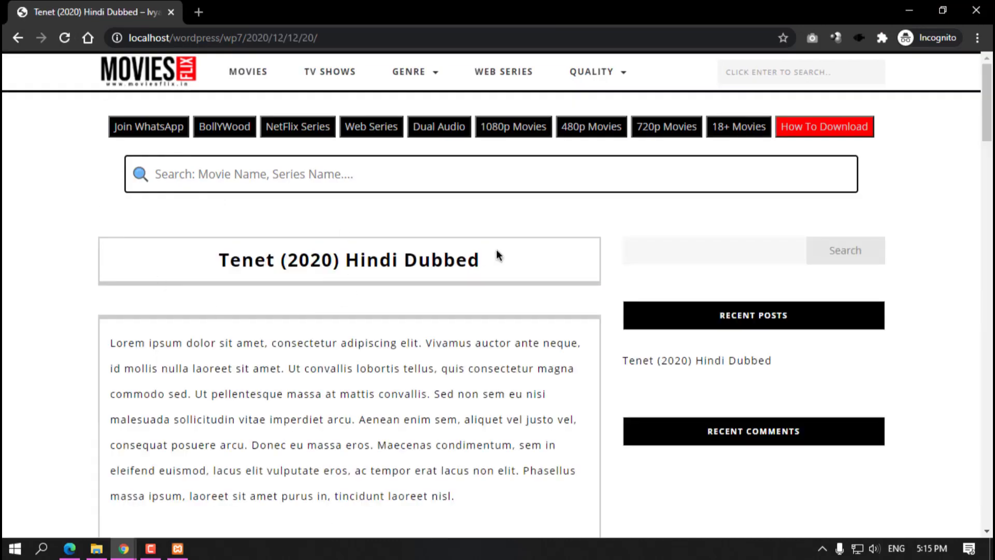
Step: Examine the restyled Tenet post's sidebar widgets, body text, screenshots and comment form down to the footer
{"action": "scroll", "coordinate": [497, 254], "scroll_direction": "down", "scroll_amount": 2}
{"action": "scroll", "coordinate": [570, 218], "scroll_direction": "up", "scroll_amount": 1}
{"action": "left_click", "coordinate": [682, 184]}
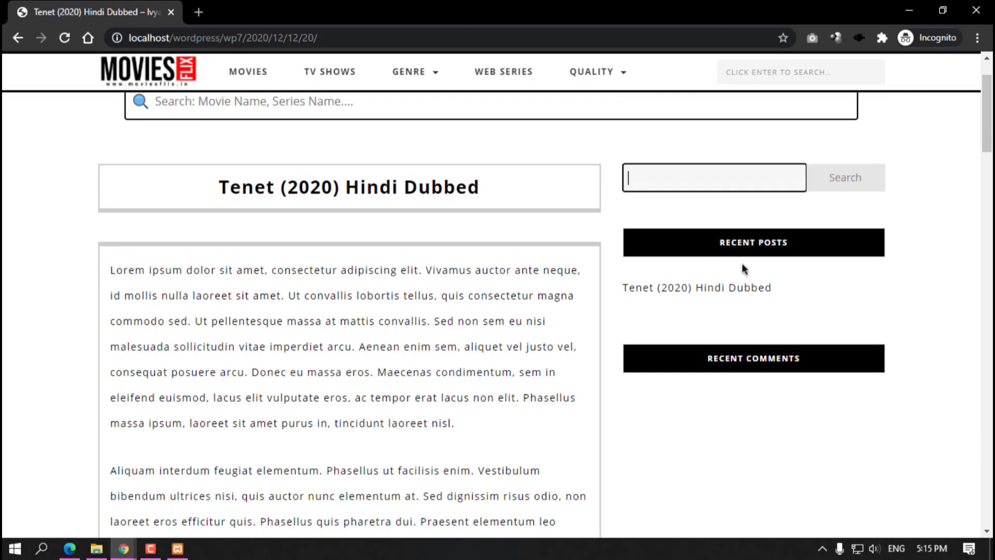
{"action": "left_click_drag", "start_coordinate": [802, 359], "coordinate": [695, 365]}
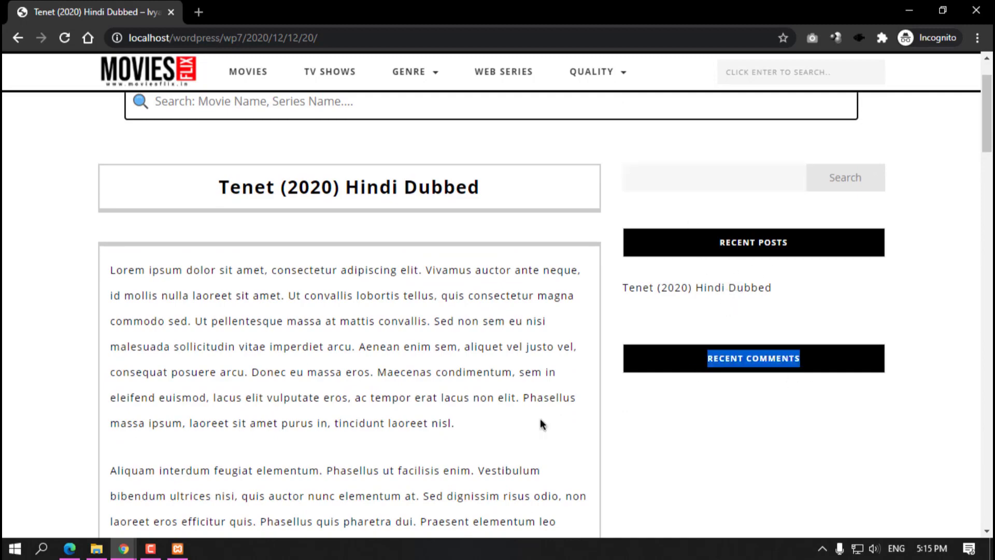
{"action": "left_click", "coordinate": [529, 416]}
{"action": "scroll", "coordinate": [473, 402], "scroll_direction": "down", "scroll_amount": 4}
{"action": "scroll", "coordinate": [354, 301], "scroll_direction": "up", "scroll_amount": 3}
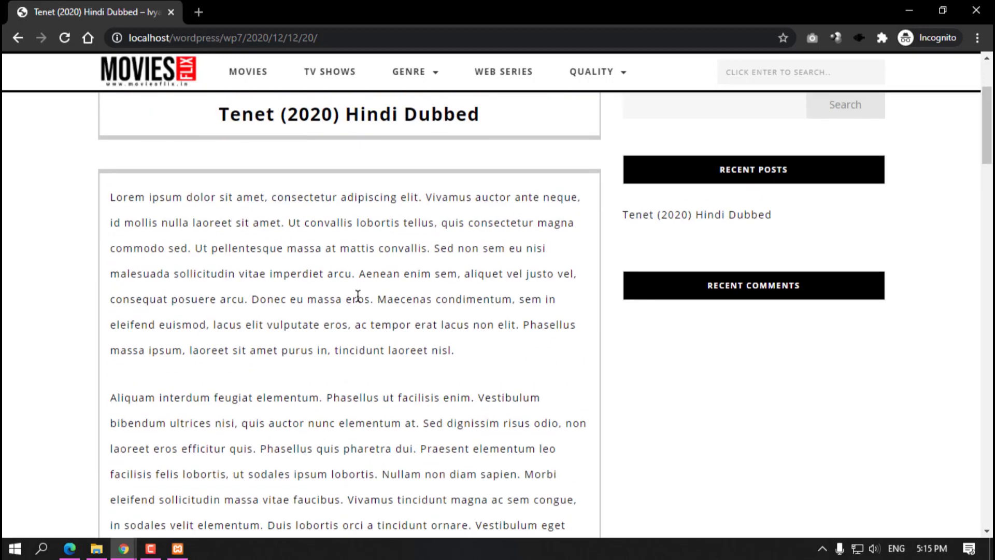
{"action": "scroll", "coordinate": [355, 295], "scroll_direction": "down", "scroll_amount": 4}
{"action": "scroll", "coordinate": [311, 353], "scroll_direction": "up", "scroll_amount": 2}
{"action": "left_click_drag", "start_coordinate": [256, 404], "coordinate": [253, 432]}
{"action": "left_click_drag", "start_coordinate": [216, 329], "coordinate": [111, 154]}
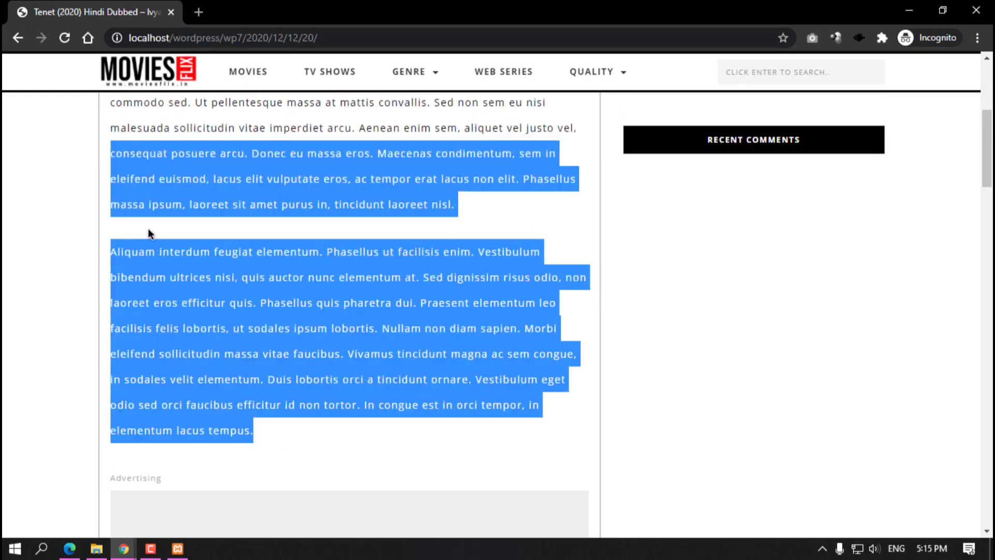
{"action": "left_click", "coordinate": [151, 229]}
{"action": "scroll", "coordinate": [168, 235], "scroll_direction": "down", "scroll_amount": 12}
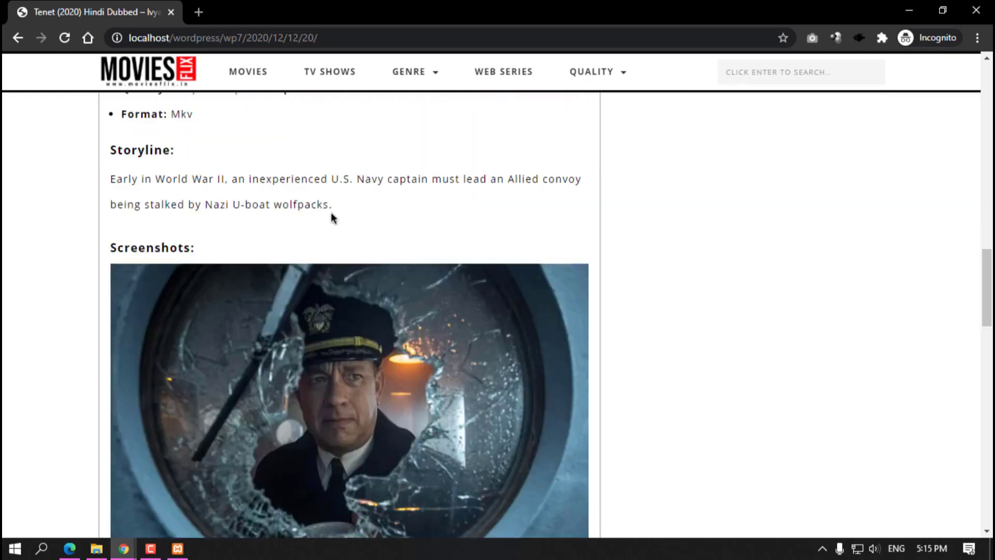
{"action": "scroll", "coordinate": [321, 253], "scroll_direction": "down", "scroll_amount": 15}
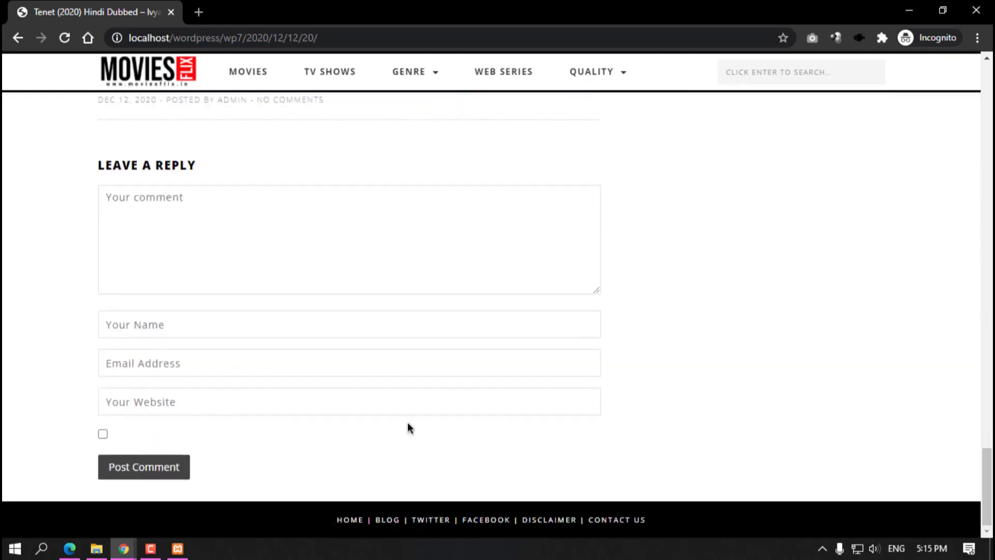
{"action": "scroll", "coordinate": [538, 290], "scroll_direction": "up", "scroll_amount": 20}
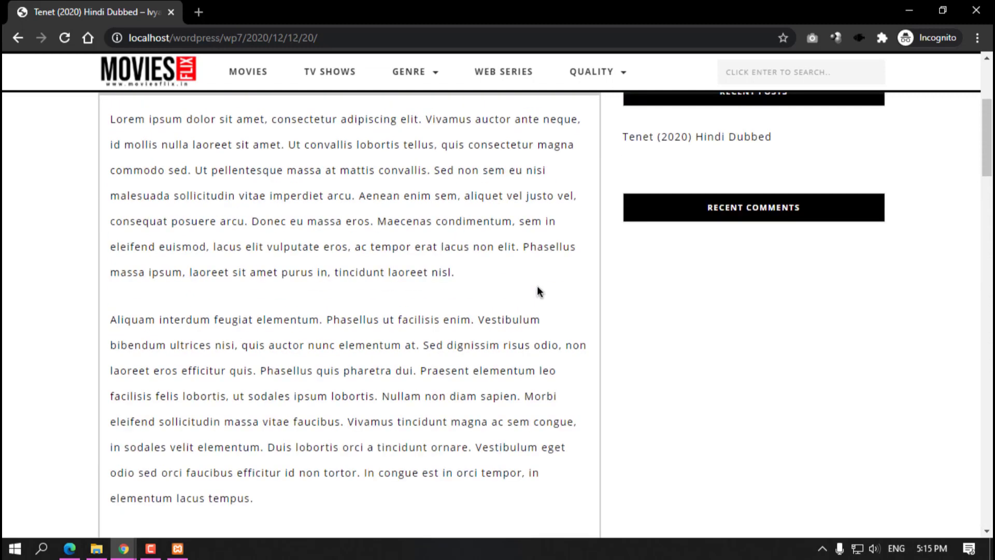
Step: Inspect the Tenet post's title box, return to the site's homepage, and minimize the incognito window
{"action": "scroll", "coordinate": [538, 291], "scroll_direction": "up", "scroll_amount": 4}
{"action": "left_click_drag", "start_coordinate": [196, 264], "coordinate": [479, 262]}
{"action": "left_click", "coordinate": [452, 261]}
{"action": "double_click", "coordinate": [416, 262]}
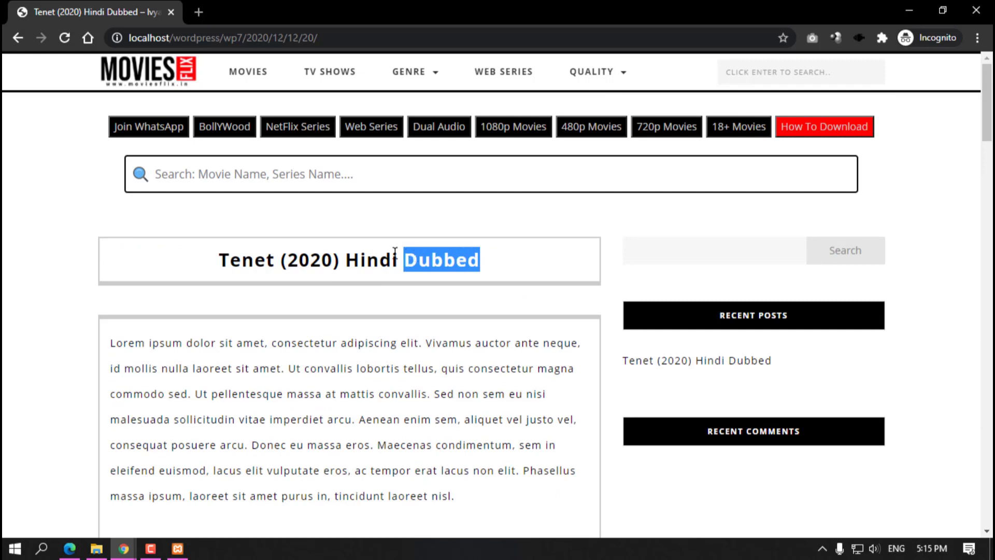
{"action": "double_click", "coordinate": [395, 257]}
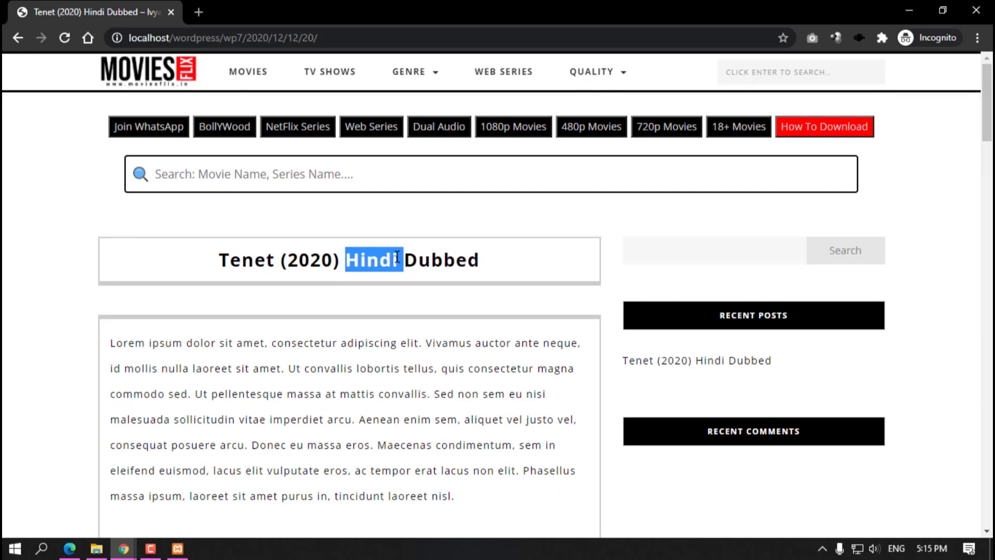
{"action": "left_click", "coordinate": [396, 258]}
{"action": "left_click", "coordinate": [155, 79]}
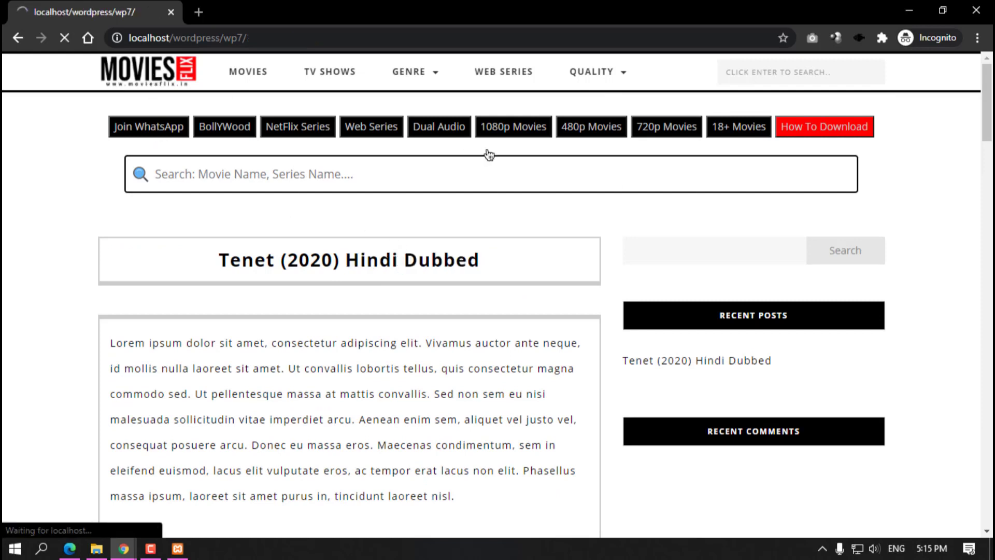
{"action": "left_click", "coordinate": [910, 12]}
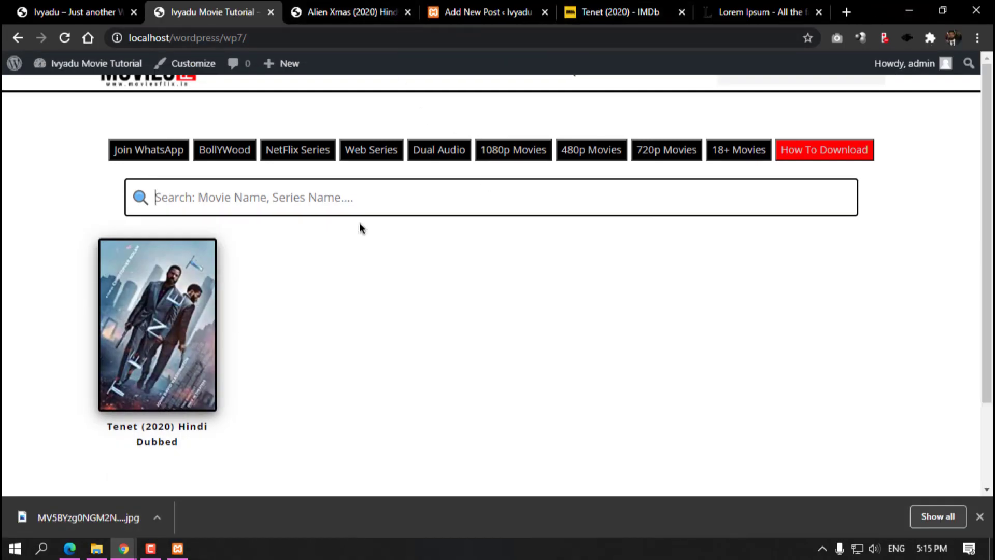
Step: Compare the reference site's Alien Xmas post and homepage with the restyled tutorial homepage
{"action": "left_click", "coordinate": [334, 7]}
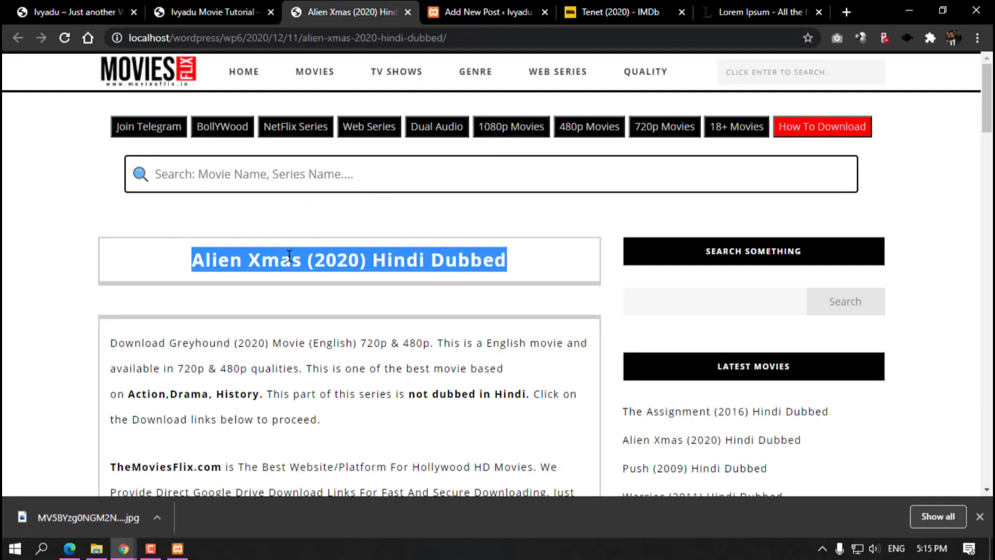
{"action": "left_click", "coordinate": [241, 248]}
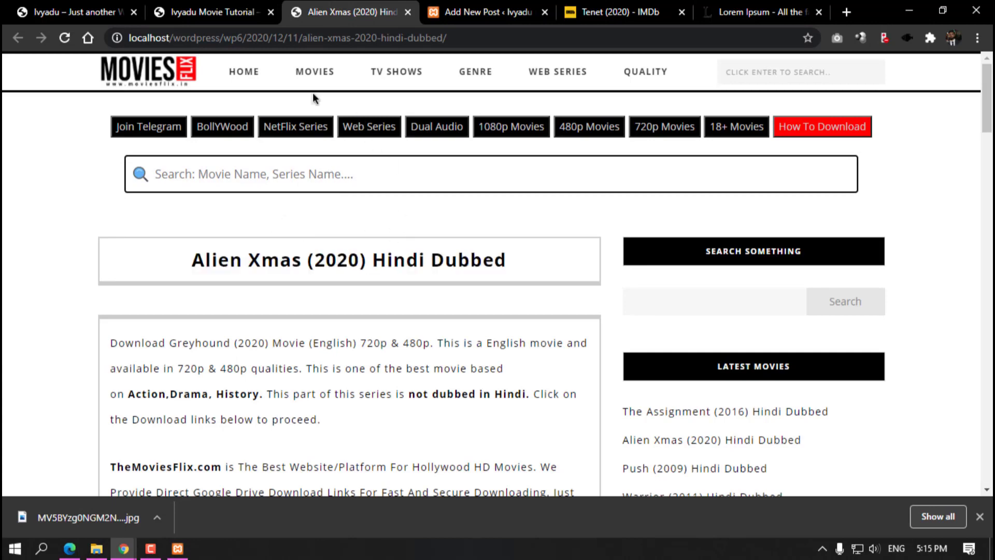
{"action": "left_click", "coordinate": [237, 7]}
{"action": "left_click", "coordinate": [96, 4]}
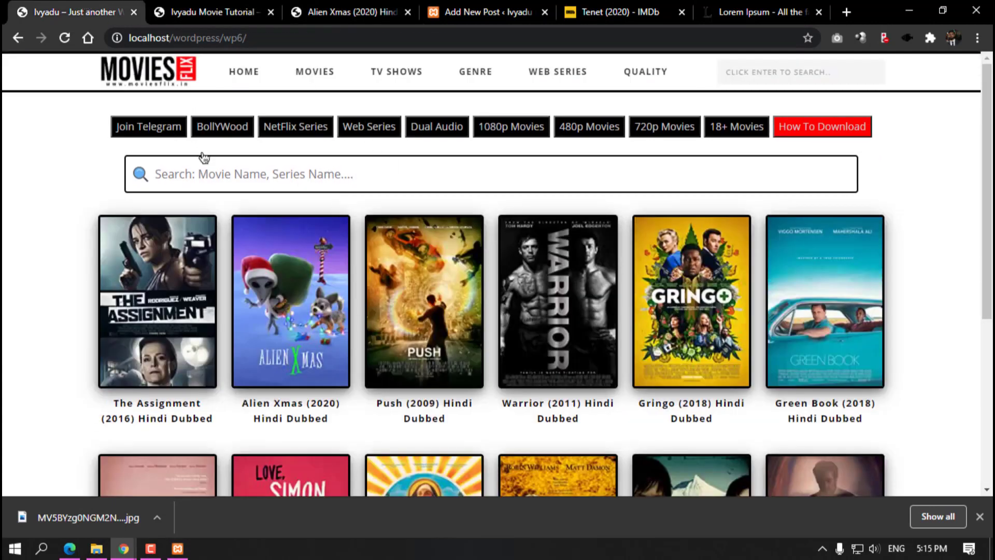
{"action": "scroll", "coordinate": [364, 293], "scroll_direction": "down", "scroll_amount": 5}
{"action": "scroll", "coordinate": [525, 291], "scroll_direction": "up", "scroll_amount": 5}
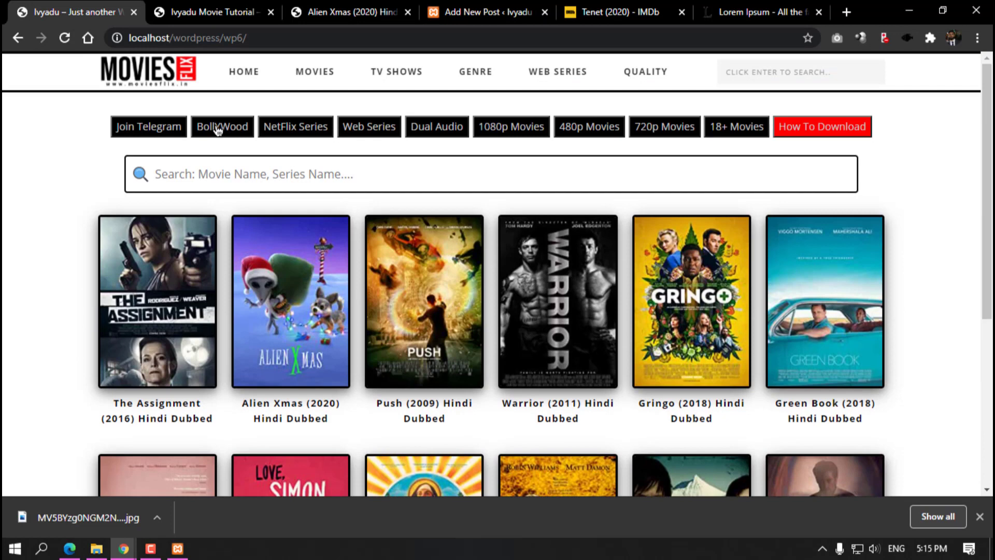
{"action": "left_click", "coordinate": [216, 8]}
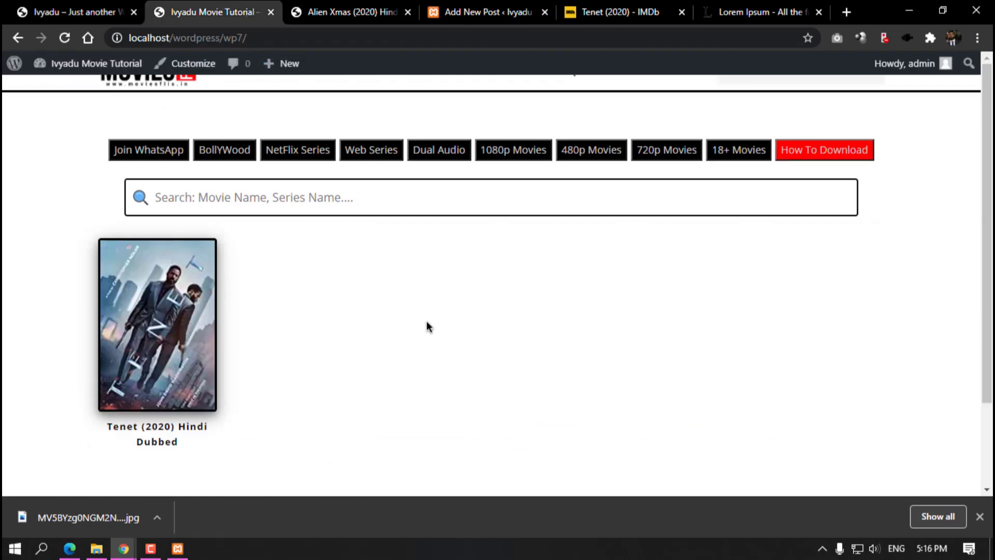
Step: In the tutorial site's Reading Settings, set both blog page posts and syndication feed items to 12, matching the reference homepage, and save
{"action": "mouse_move", "coordinate": [82, 64]}
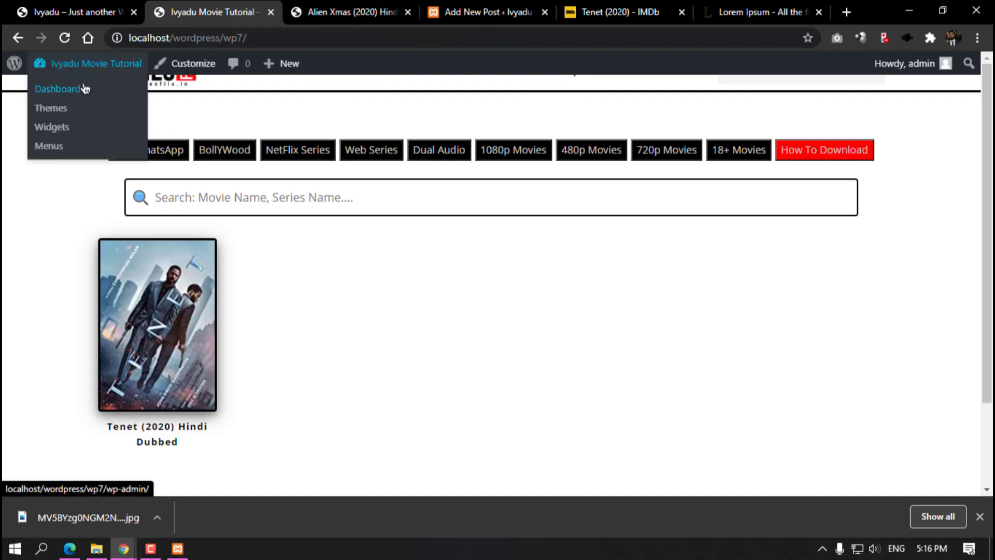
{"action": "left_click", "coordinate": [69, 91]}
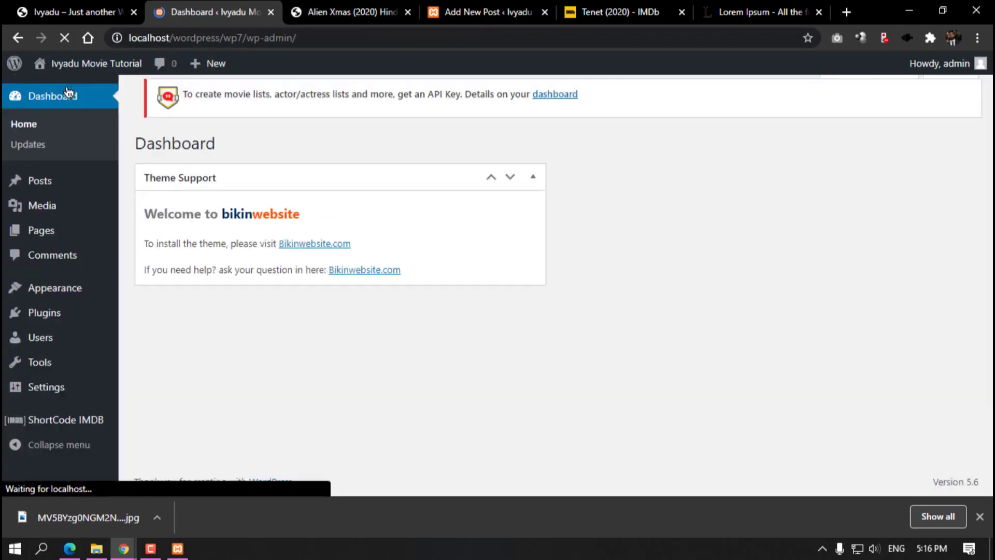
{"action": "mouse_move", "coordinate": [55, 390]}
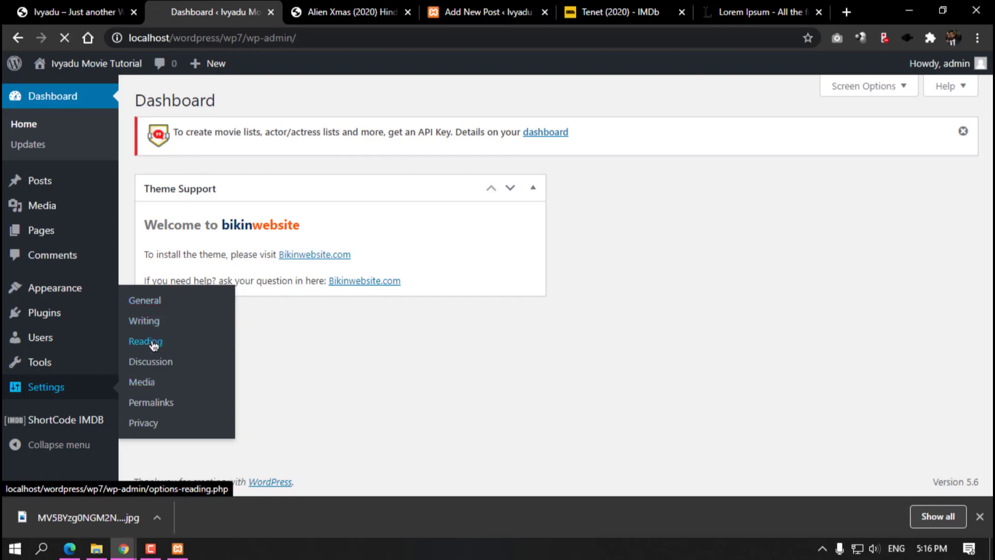
{"action": "scroll", "coordinate": [313, 253], "scroll_direction": "down", "scroll_amount": 3}
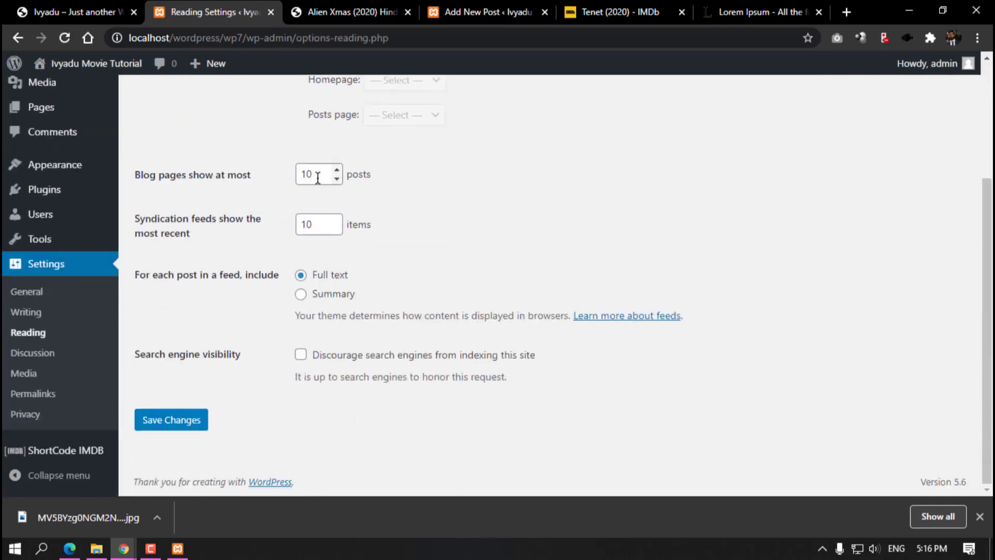
{"action": "left_click_drag", "start_coordinate": [317, 178], "coordinate": [254, 182]}
{"action": "left_click", "coordinate": [88, 15]}
{"action": "scroll", "coordinate": [826, 444], "scroll_direction": "down", "scroll_amount": 3}
{"action": "scroll", "coordinate": [826, 444], "scroll_direction": "down", "scroll_amount": 2}
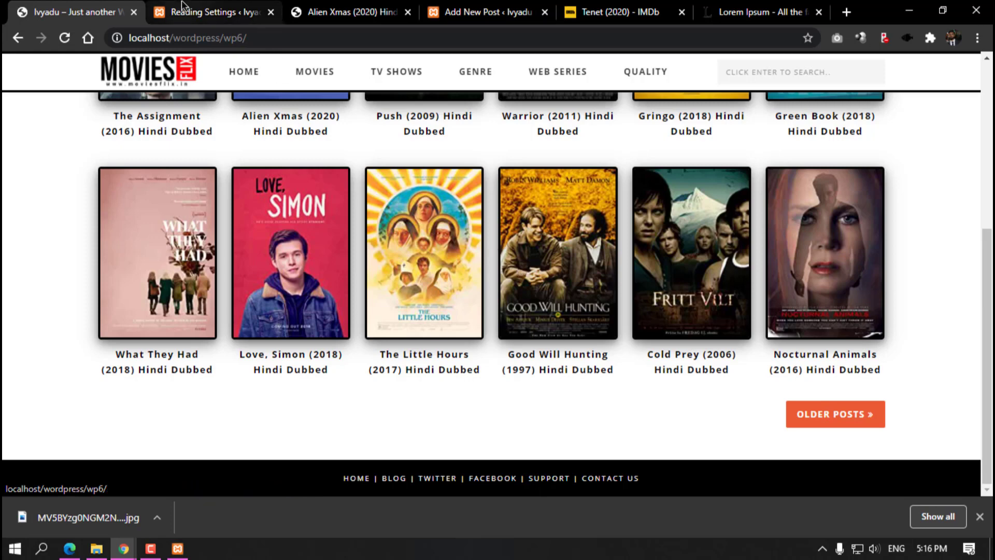
{"action": "left_click", "coordinate": [215, 11]}
{"action": "type", "text": "12"}
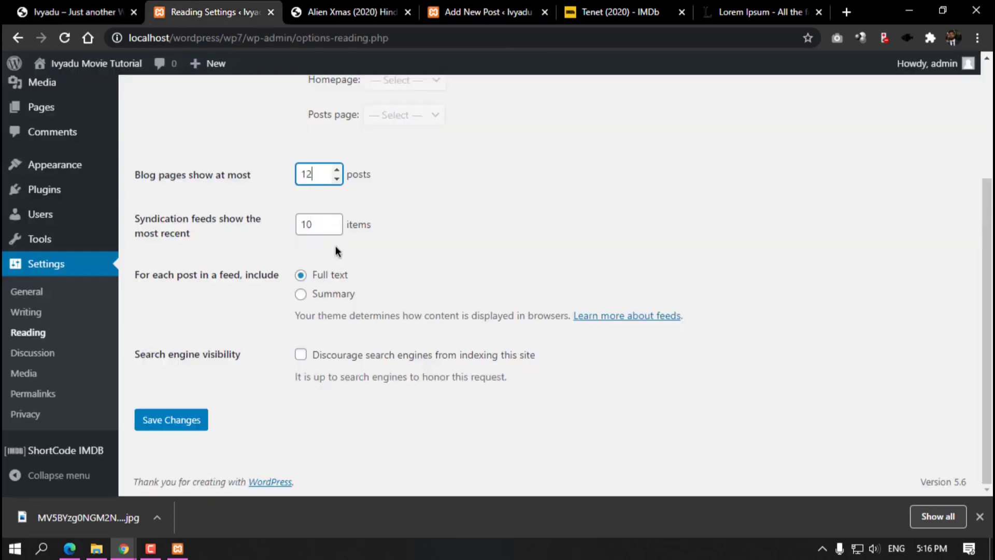
{"action": "left_click", "coordinate": [320, 221]}
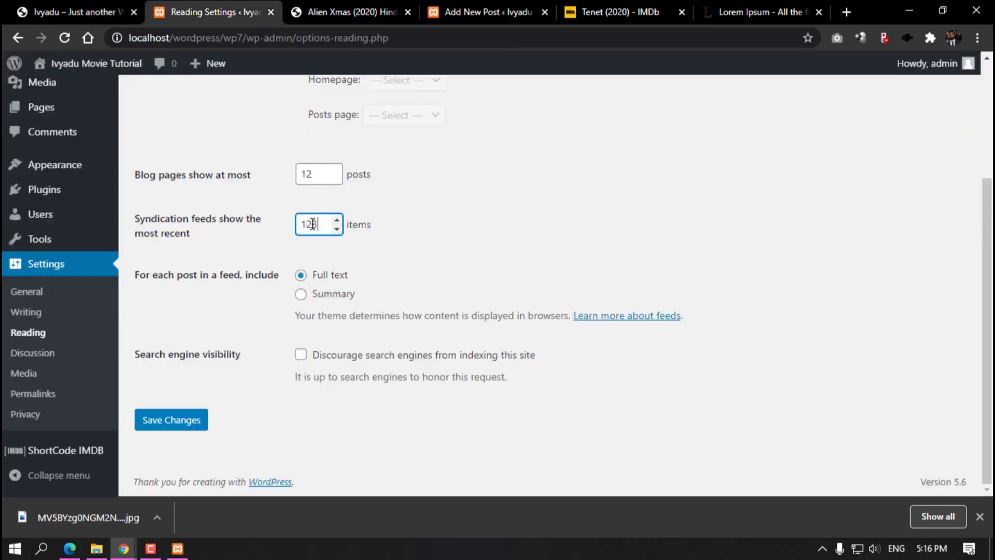
{"action": "left_click", "coordinate": [171, 419]}
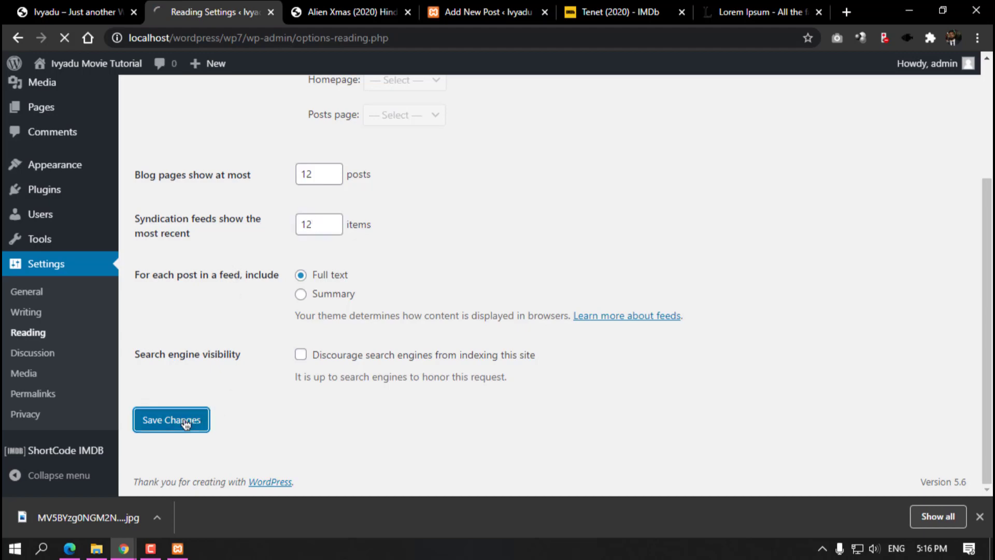
Step: Close the browser tabs holding the Tenet post editor and the Lorem Ipsum generator, and return to the Reading Settings
{"action": "left_click", "coordinate": [332, 13]}
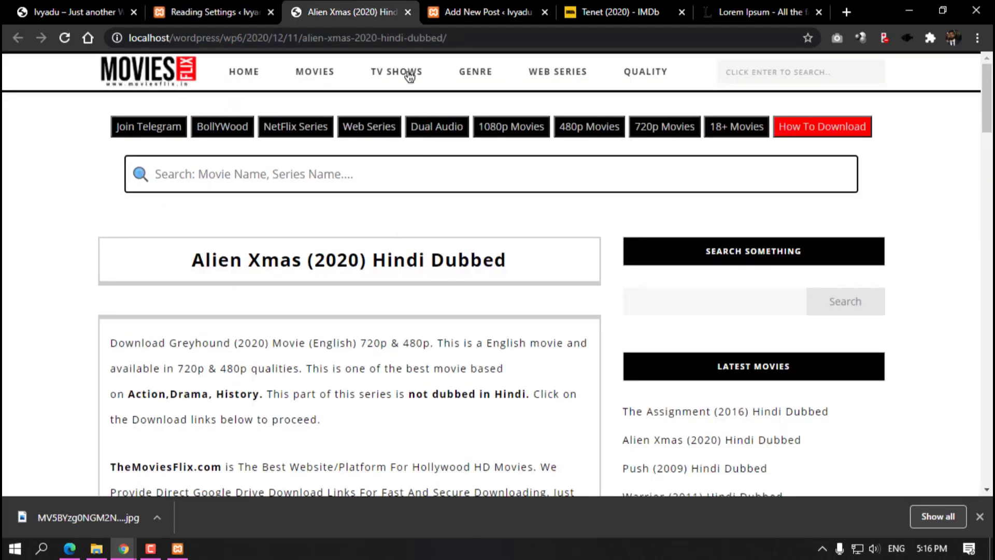
{"action": "left_click", "coordinate": [254, 12]}
{"action": "left_click", "coordinate": [513, 15]}
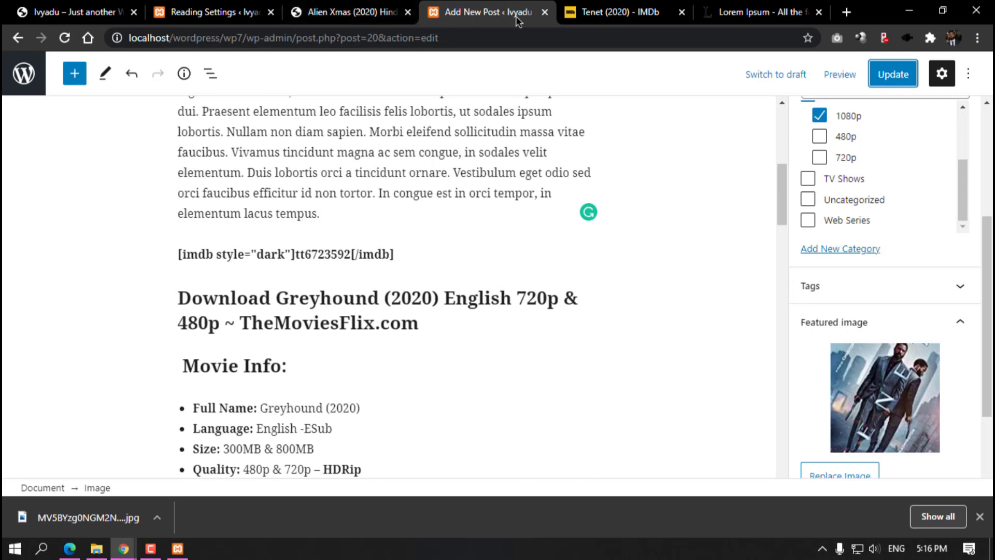
{"action": "left_click", "coordinate": [544, 12]}
{"action": "left_click", "coordinate": [581, 12]}
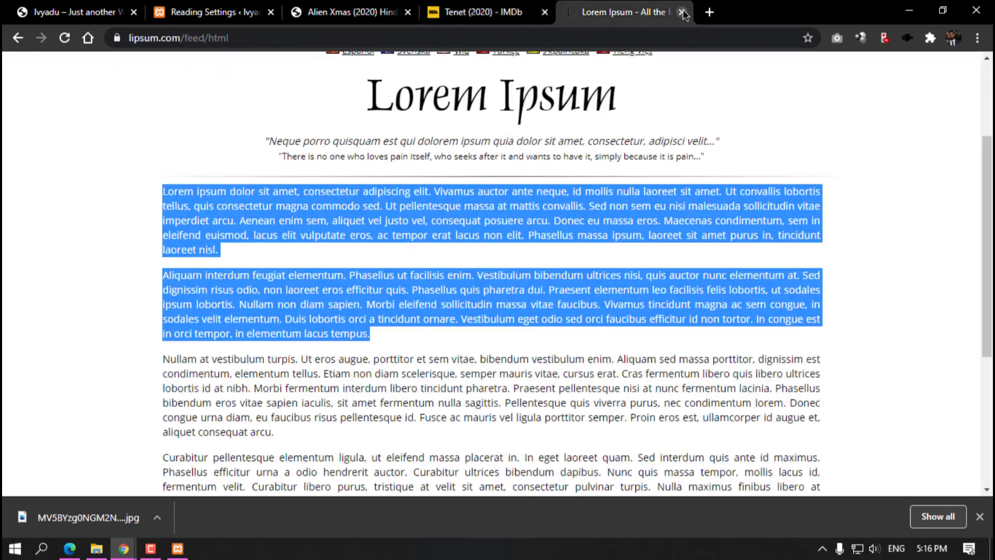
{"action": "left_click", "coordinate": [682, 12]}
{"action": "left_click", "coordinate": [435, 12]}
{"action": "left_click", "coordinate": [267, 11]}
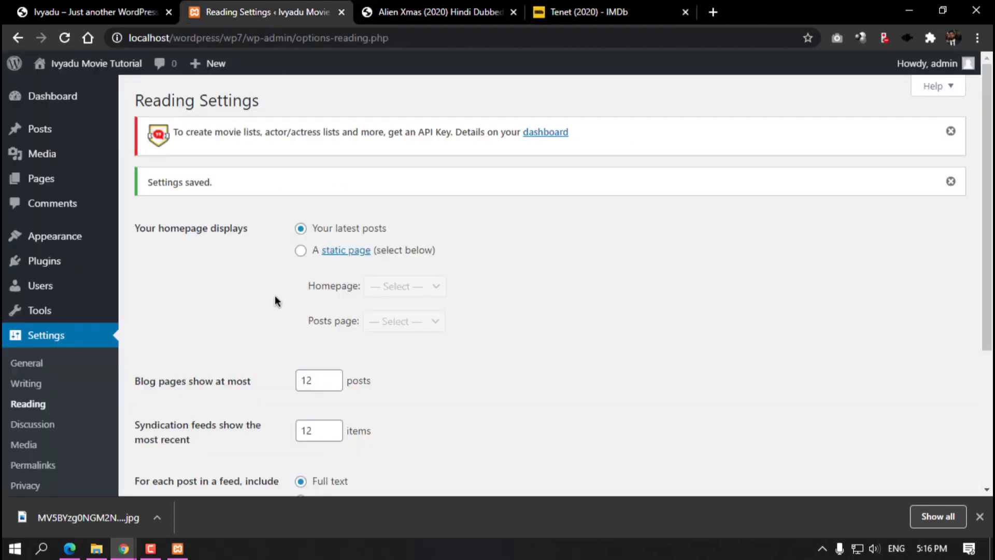
Step: Review the reference site's Alien Xmas post and place its browser tab beside the reference homepage's tab
{"action": "left_click", "coordinate": [425, 7]}
{"action": "left_click", "coordinate": [304, 6]}
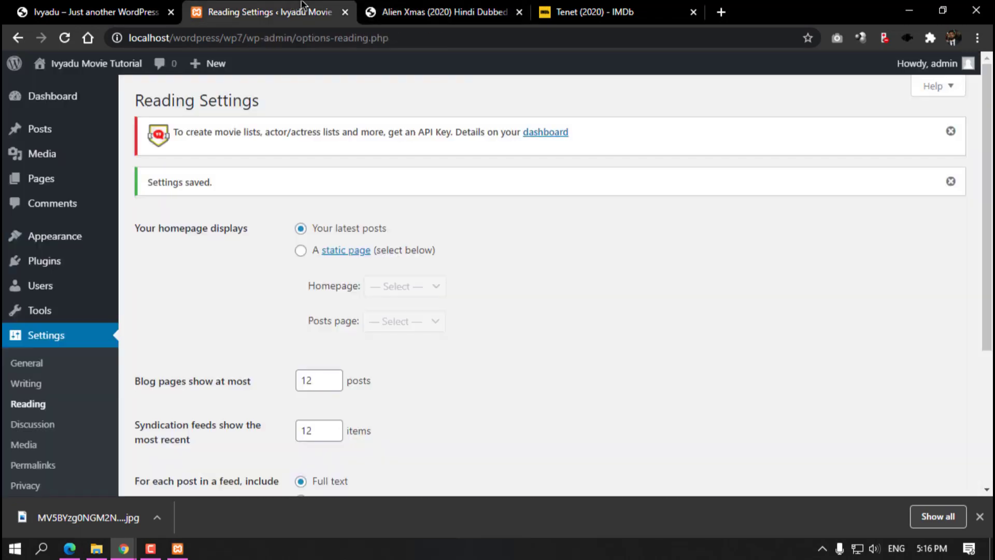
{"action": "left_click", "coordinate": [402, 9]}
{"action": "scroll", "coordinate": [160, 195], "scroll_direction": "down", "scroll_amount": 4}
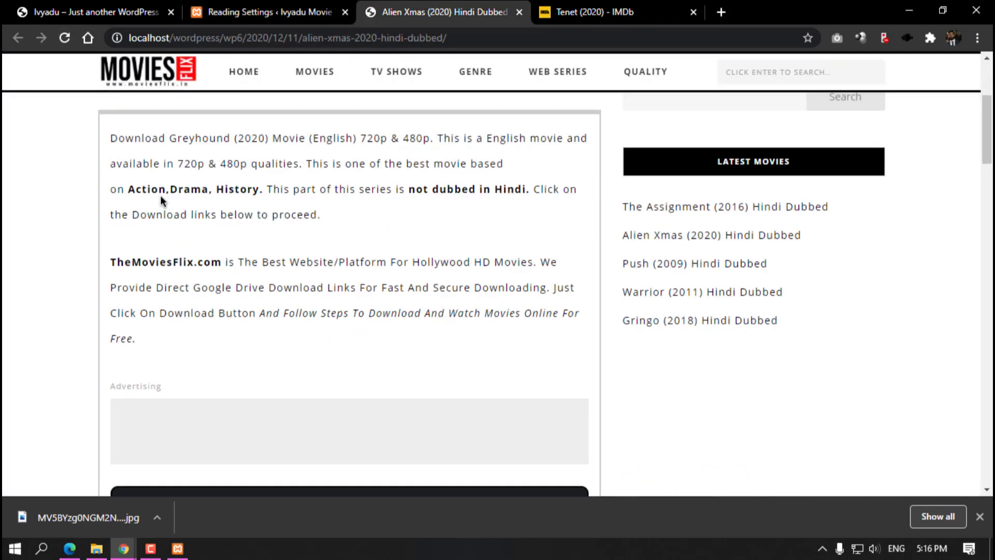
{"action": "scroll", "coordinate": [309, 221], "scroll_direction": "up", "scroll_amount": 4}
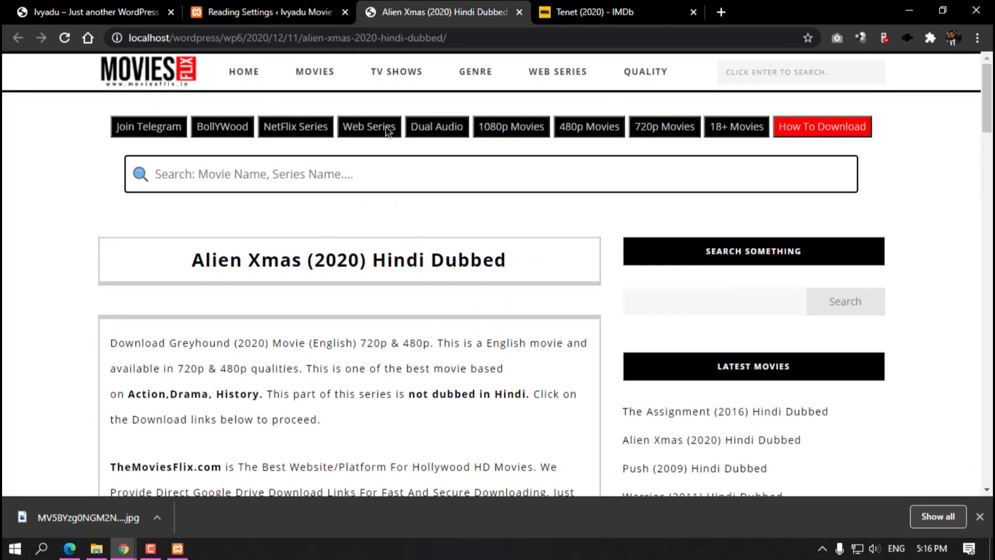
{"action": "left_click_drag", "start_coordinate": [453, 8], "coordinate": [290, 23]}
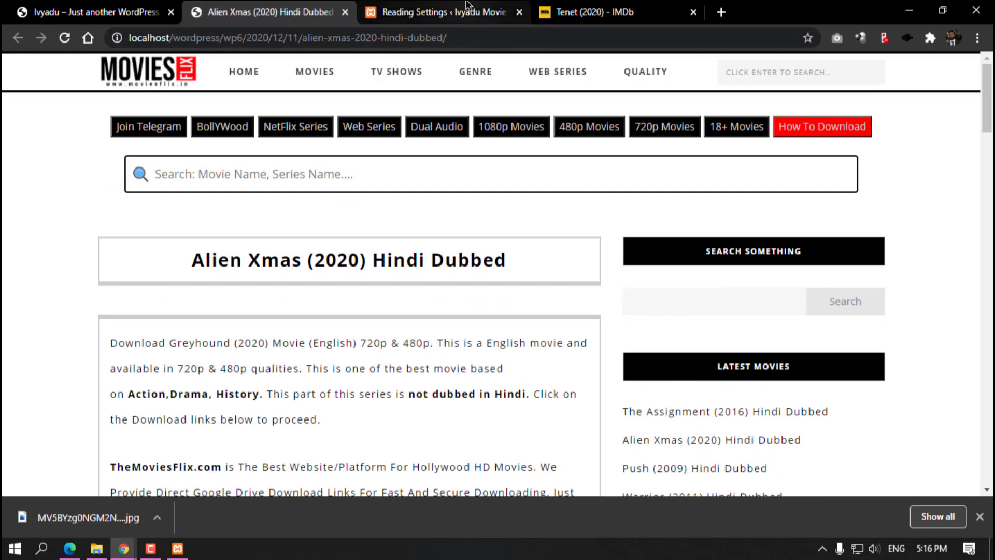
Step: Open the tutorial site in a new browser tab and examine the Tenet post's sidebar widgets
{"action": "left_click", "coordinate": [441, 11]}
{"action": "mouse_move", "coordinate": [88, 64]}
{"action": "middle_click", "coordinate": [92, 91]}
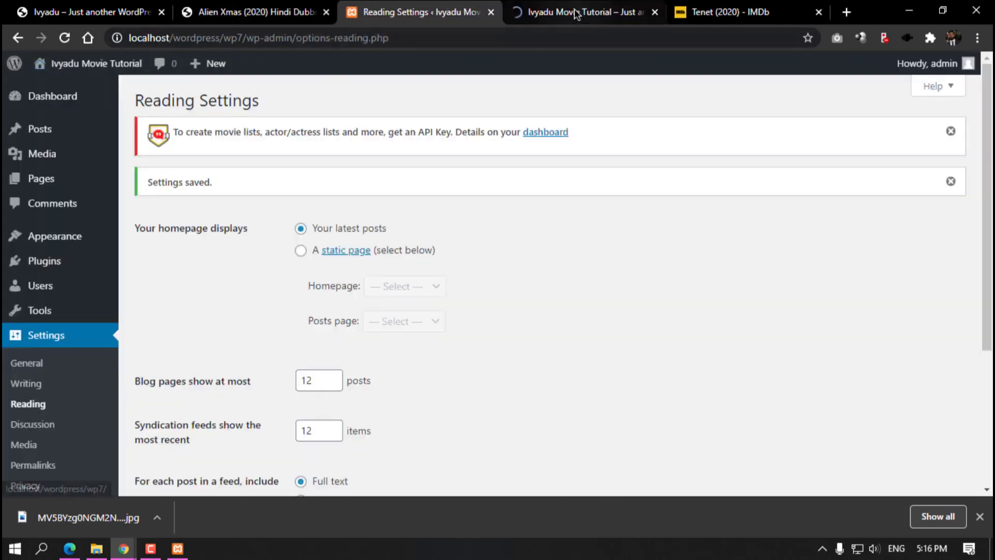
{"action": "left_click", "coordinate": [572, 12]}
{"action": "left_click", "coordinate": [177, 303]}
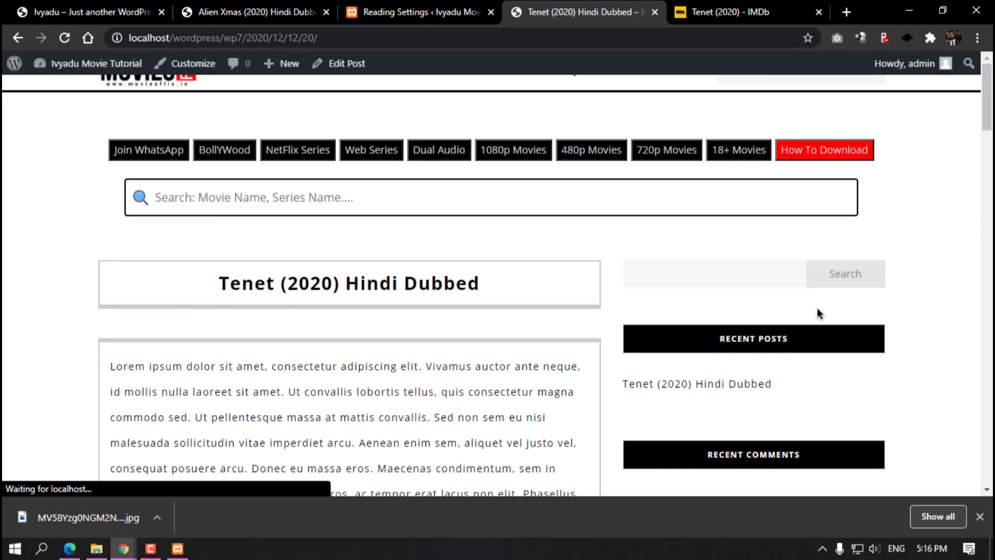
{"action": "scroll", "coordinate": [808, 290], "scroll_direction": "down", "scroll_amount": 3}
{"action": "scroll", "coordinate": [725, 191], "scroll_direction": "up", "scroll_amount": 2}
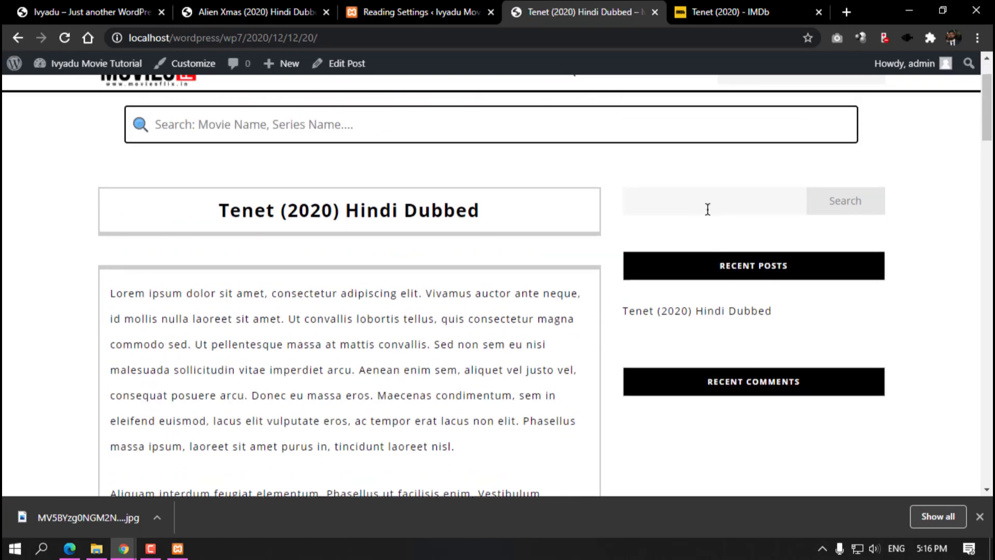
{"action": "triple_click", "coordinate": [702, 371]}
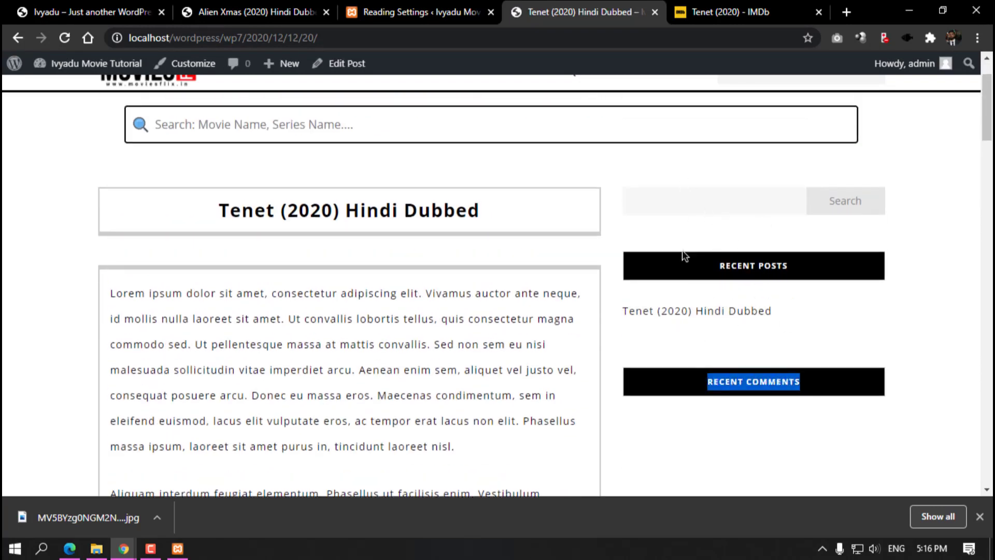
Step: Dismiss both notices in the tutorial site's Reading Settings and open the theme's widget management page
{"action": "left_click", "coordinate": [414, 11]}
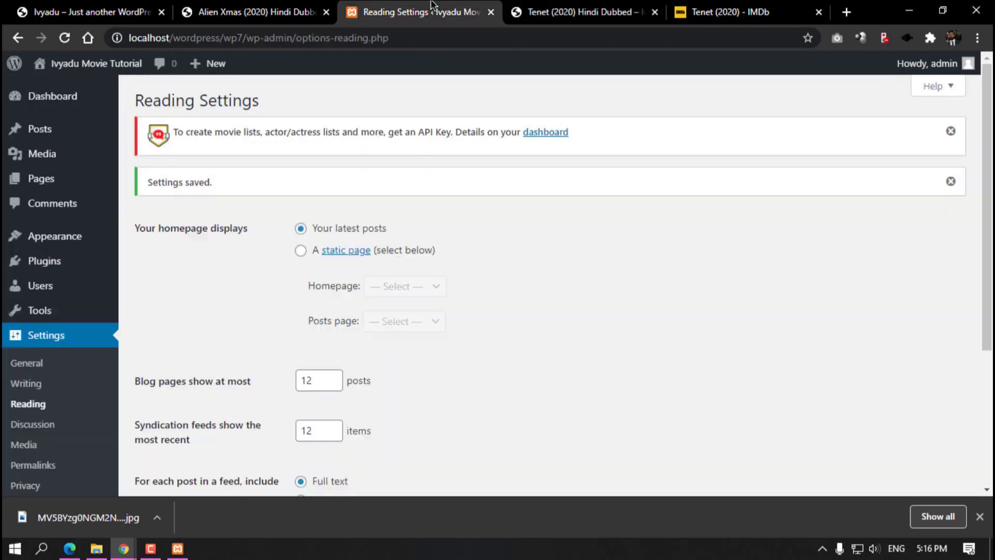
{"action": "left_click", "coordinate": [950, 132]}
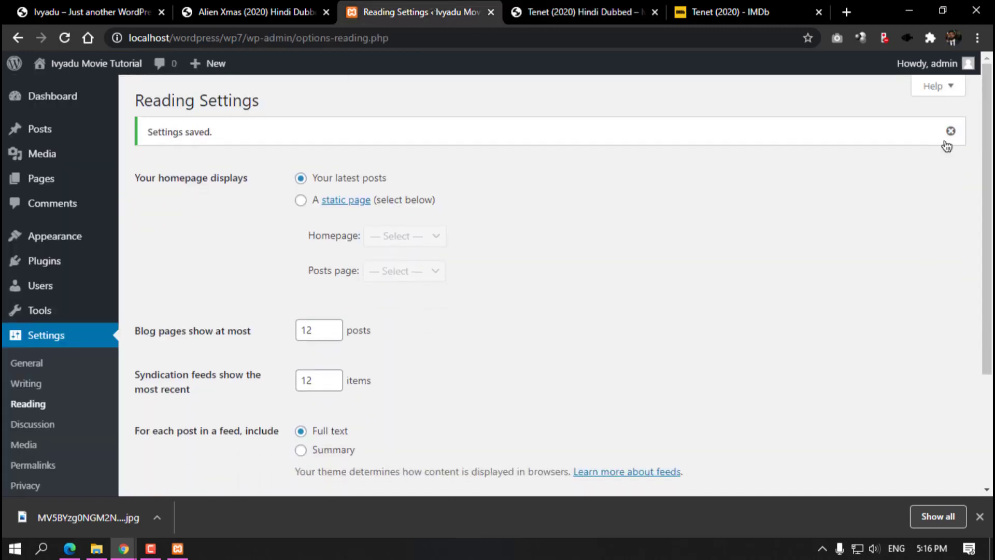
{"action": "left_click", "coordinate": [949, 131]}
{"action": "mouse_move", "coordinate": [67, 252]}
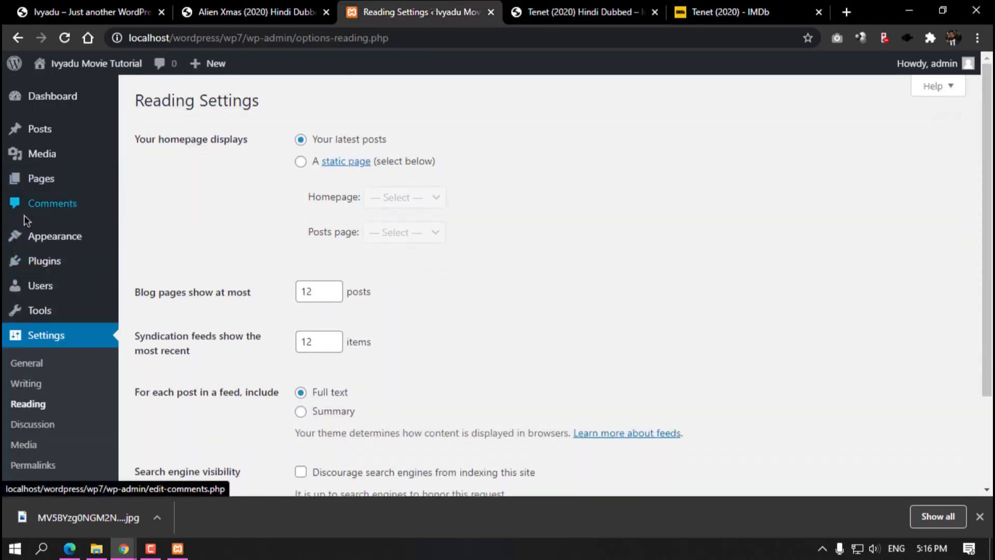
{"action": "left_click", "coordinate": [154, 284]}
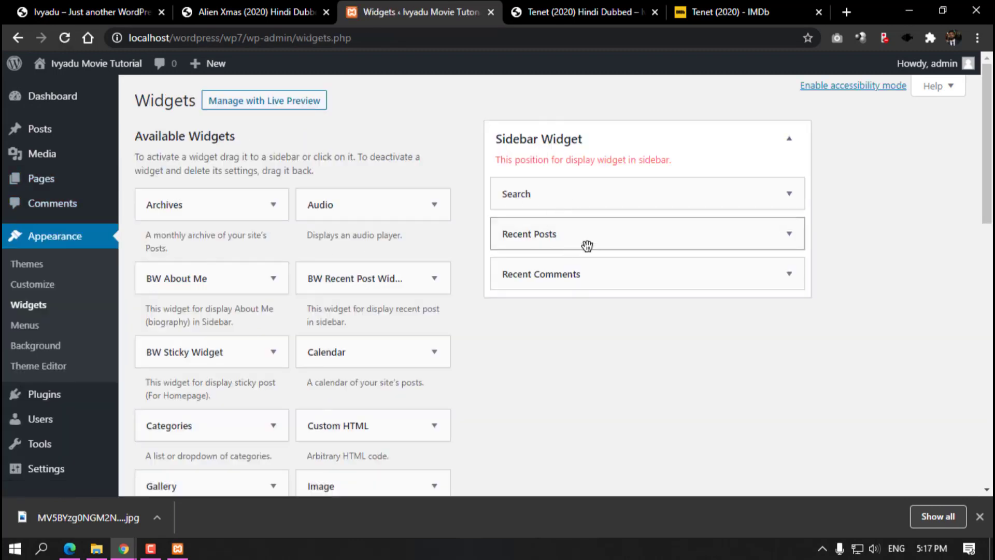
Step: Title the sidebar's Search widget "Search Something", save it, and check the sidebar headings on the reloaded Tenet post
{"action": "left_click", "coordinate": [789, 194]}
{"action": "left_click", "coordinate": [571, 243]}
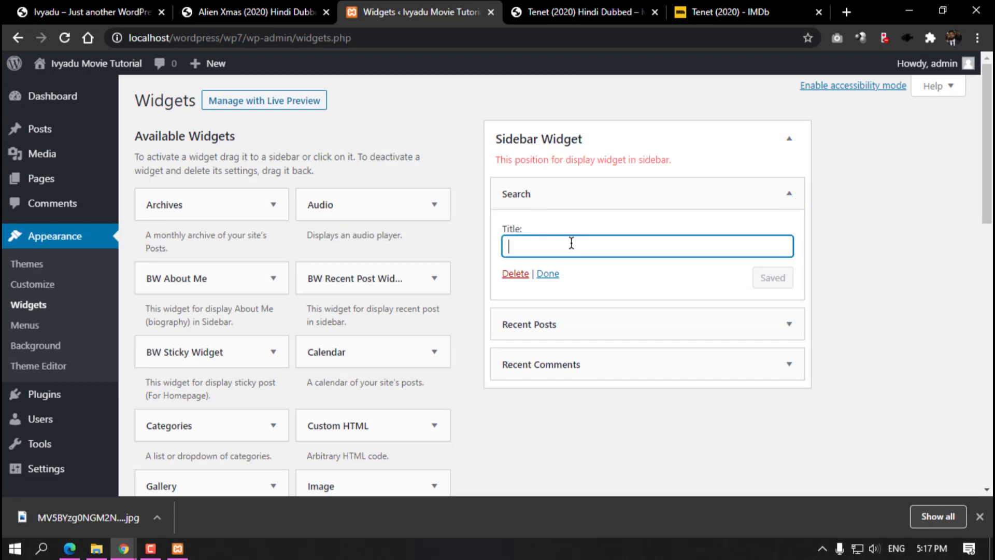
{"action": "type", "text": "Search Something"}
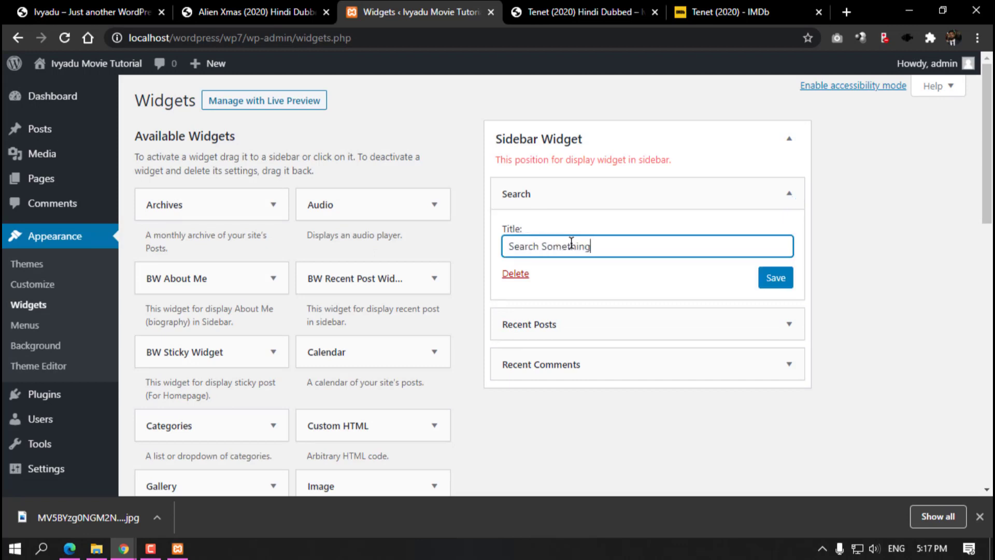
{"action": "left_click", "coordinate": [776, 277]}
{"action": "left_click", "coordinate": [581, 12]}
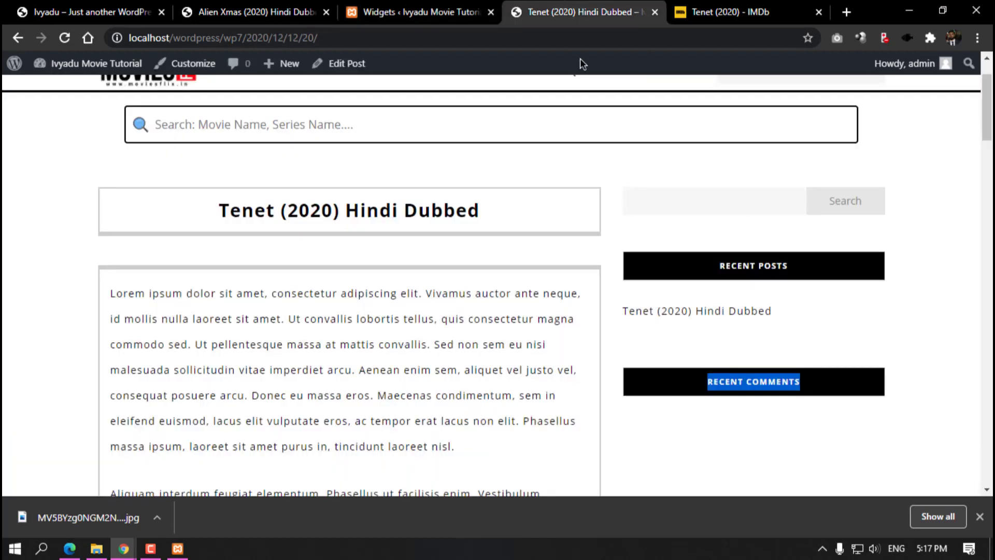
{"action": "left_click", "coordinate": [64, 38]}
{"action": "left_click_drag", "start_coordinate": [698, 201], "coordinate": [794, 202]}
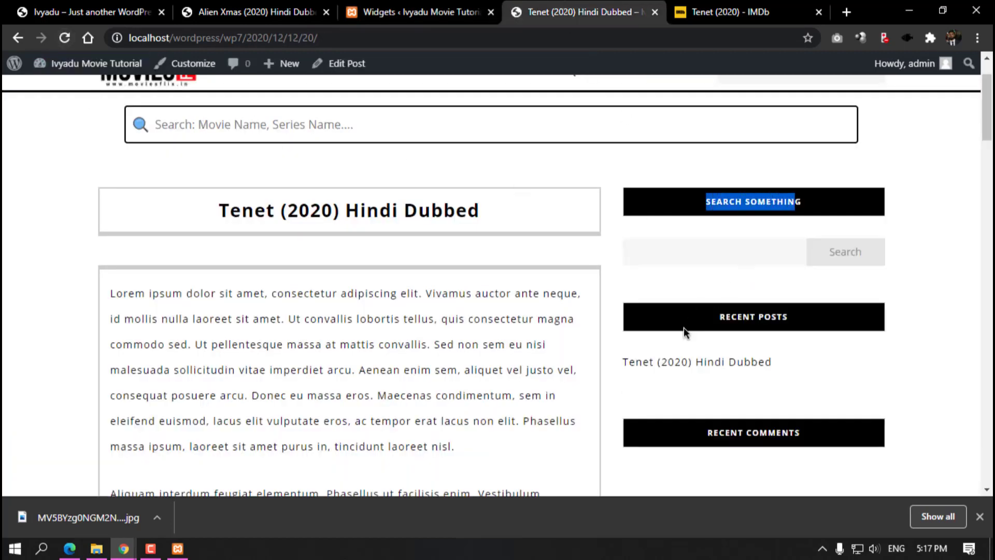
{"action": "left_click_drag", "start_coordinate": [704, 317], "coordinate": [803, 329]}
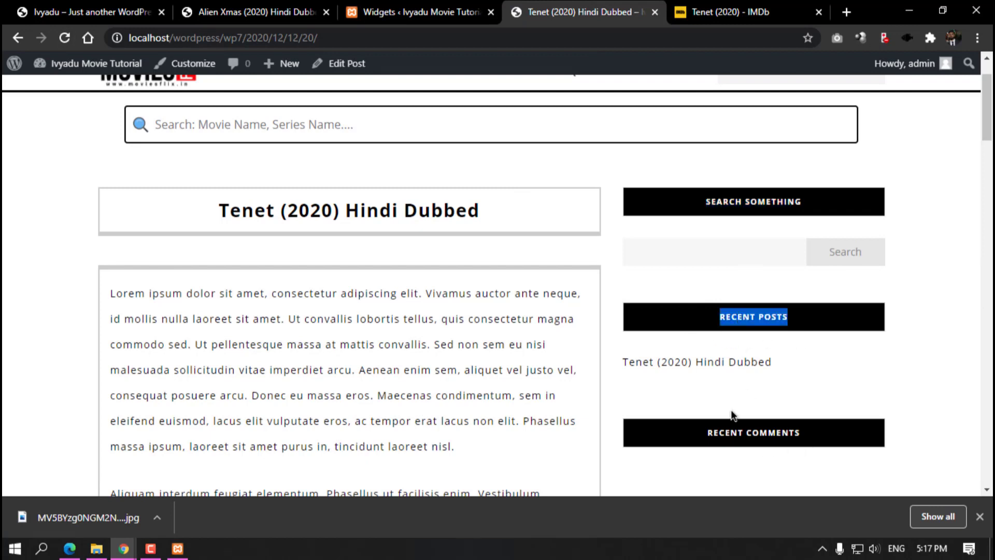
Step: Delete the Recent Comments widget from the tutorial site's sidebar
{"action": "left_click", "coordinate": [420, 11]}
{"action": "left_click", "coordinate": [789, 364]}
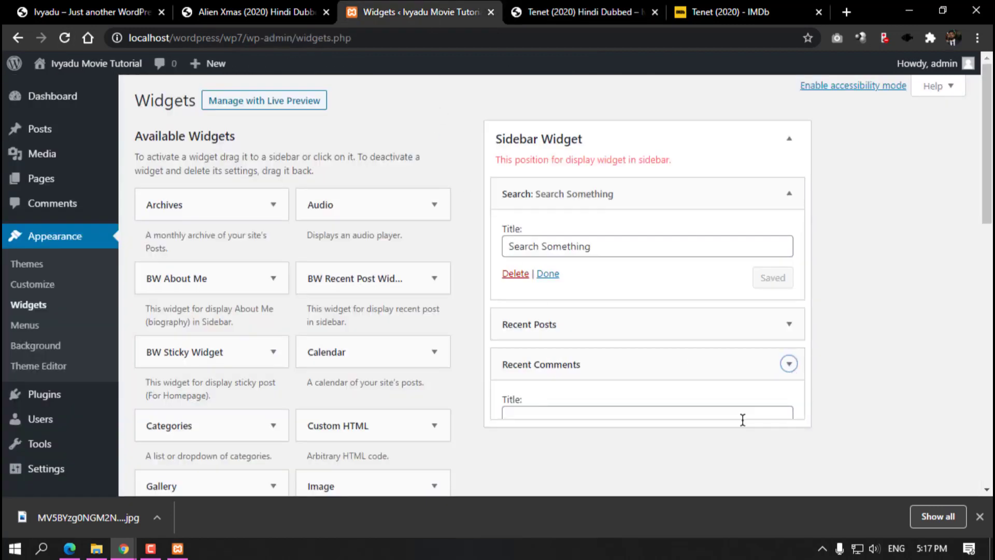
{"action": "scroll", "coordinate": [570, 424], "scroll_direction": "down", "scroll_amount": 1}
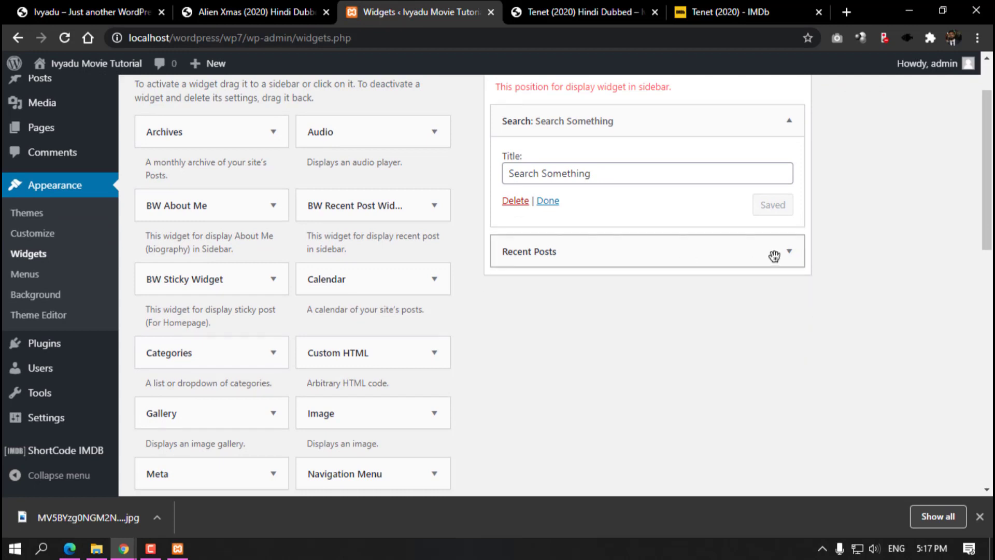
Step: Title the sidebar's Recent Posts widget "Latest Posts", save it, and reload the Tenet post to check it
{"action": "left_click", "coordinate": [786, 253]}
{"action": "left_click", "coordinate": [588, 306]}
{"action": "type", "text": "Latest Posts"}
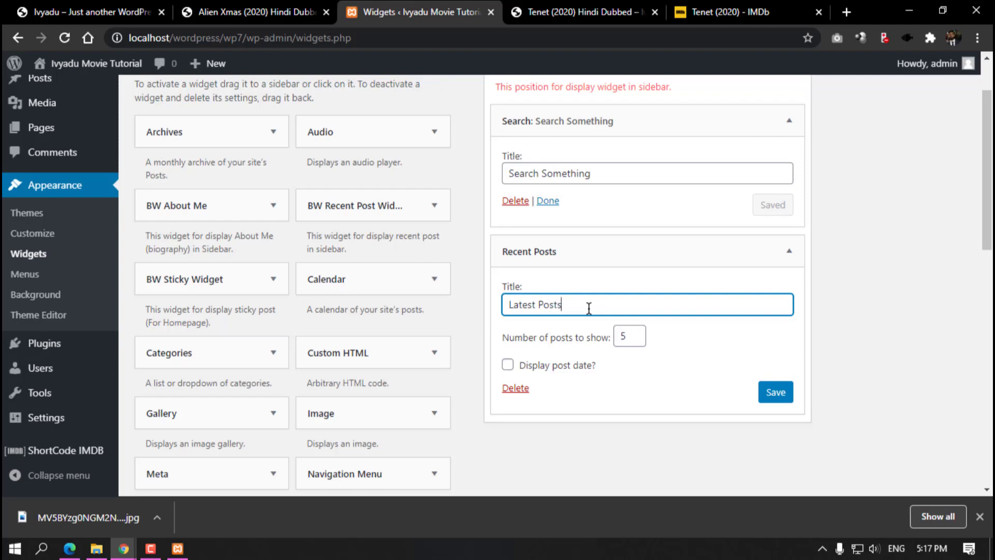
{"action": "left_click", "coordinate": [777, 392]}
{"action": "left_click", "coordinate": [518, 5]}
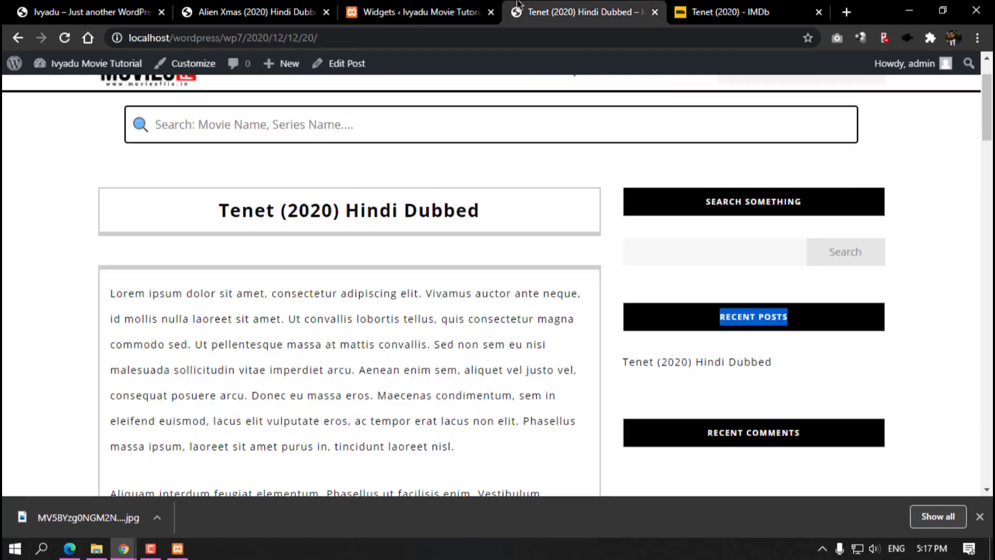
{"action": "left_click", "coordinate": [65, 38]}
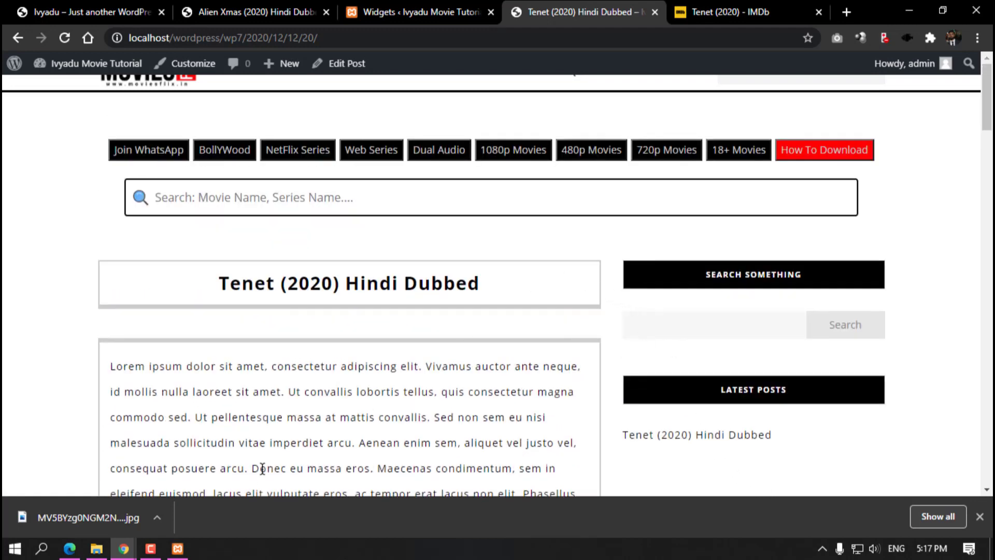
Step: Switch to the Incognito window and review the tutorial homepage and the full Tenet post as a visitor
{"action": "mouse_move", "coordinate": [136, 546]}
{"action": "left_click", "coordinate": [212, 492]}
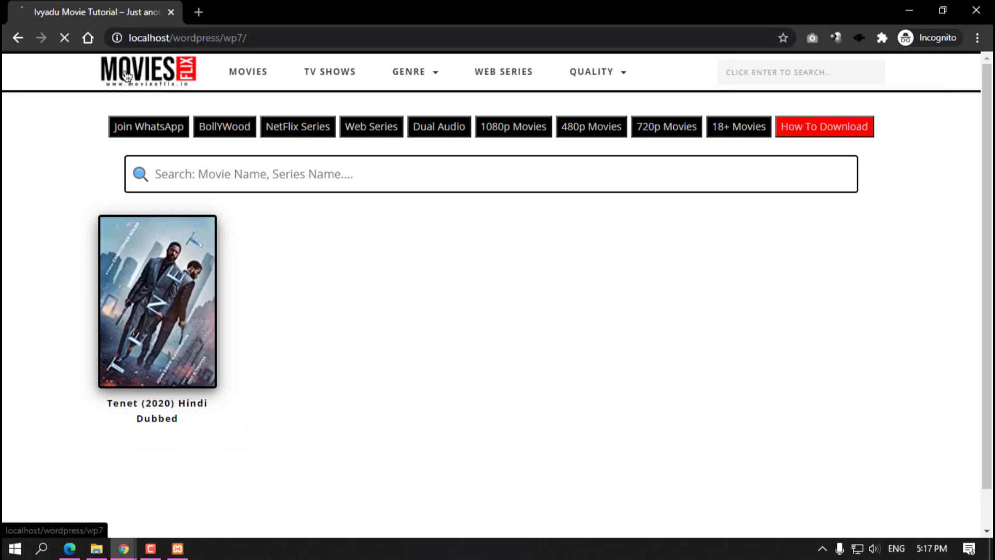
{"action": "scroll", "coordinate": [391, 302], "scroll_direction": "down", "scroll_amount": 1}
{"action": "scroll", "coordinate": [451, 327], "scroll_direction": "up", "scroll_amount": 1}
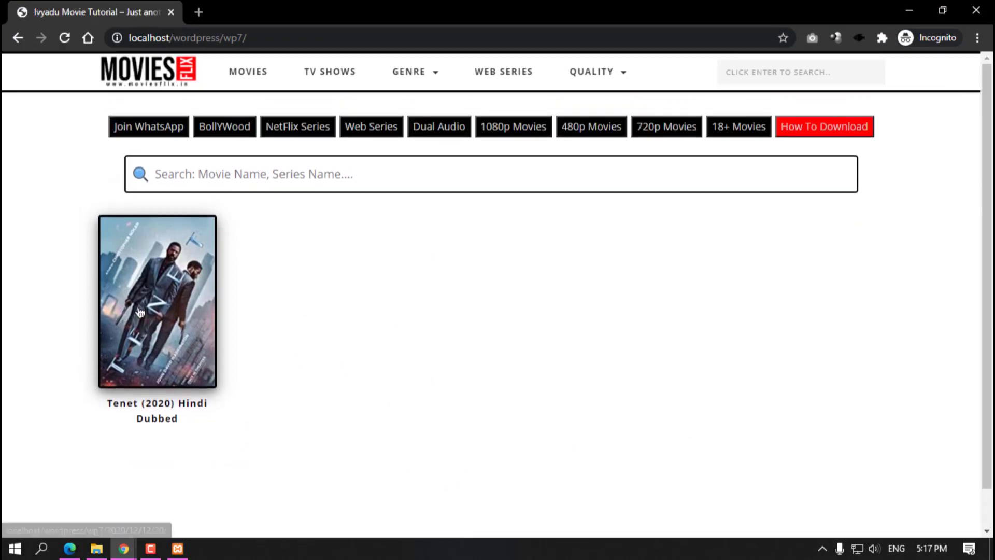
{"action": "left_click", "coordinate": [140, 311]}
{"action": "scroll", "coordinate": [408, 323], "scroll_direction": "down", "scroll_amount": 20}
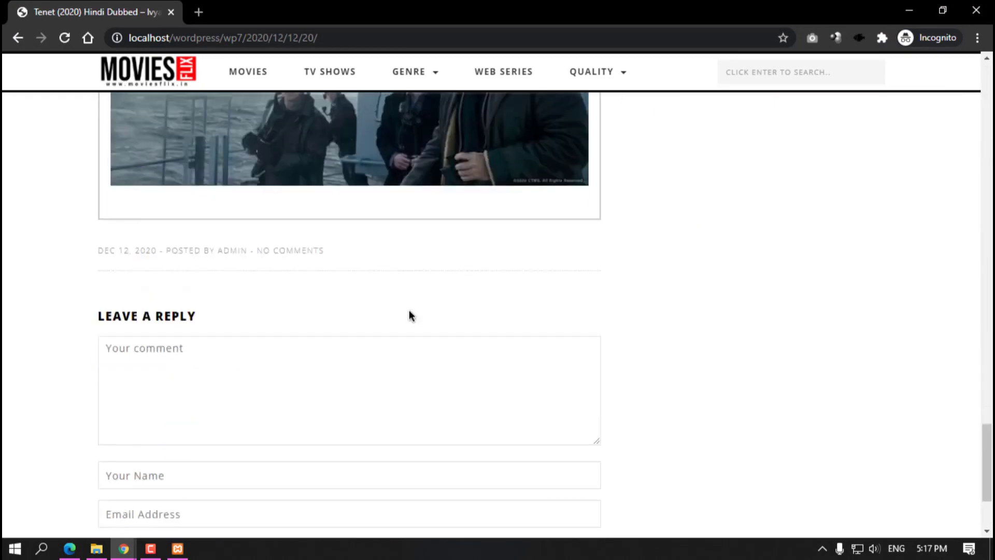
{"action": "scroll", "coordinate": [518, 259], "scroll_direction": "up", "scroll_amount": 8}
Step: Check the site's navigation by visiting the TV Shows category
{"action": "left_click", "coordinate": [624, 72]}
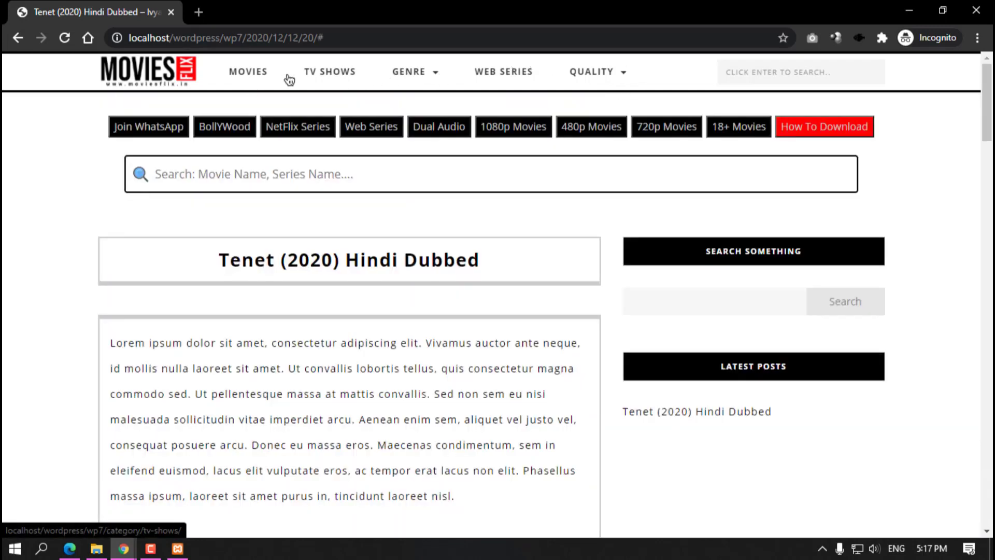
{"action": "left_click", "coordinate": [330, 72]}
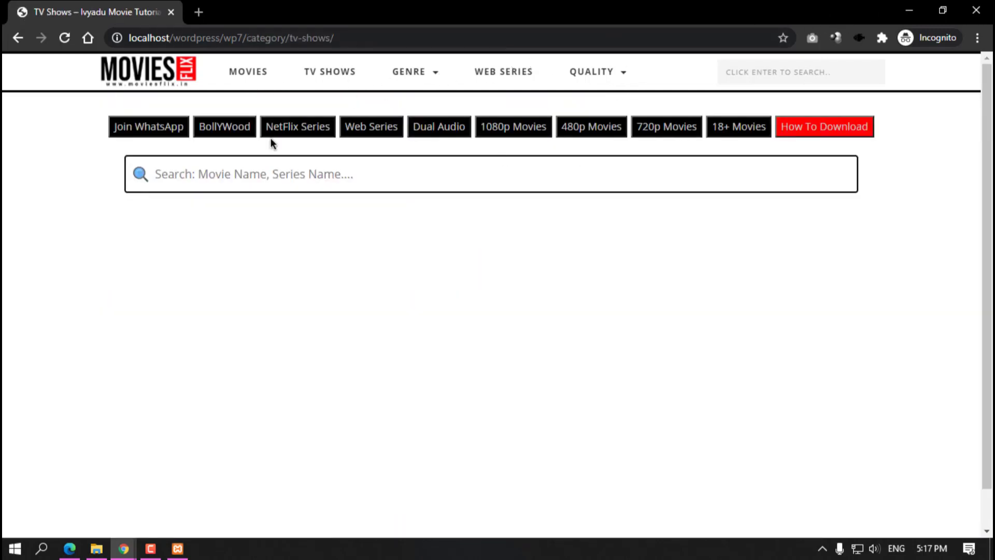
{"action": "left_click", "coordinate": [221, 177]}
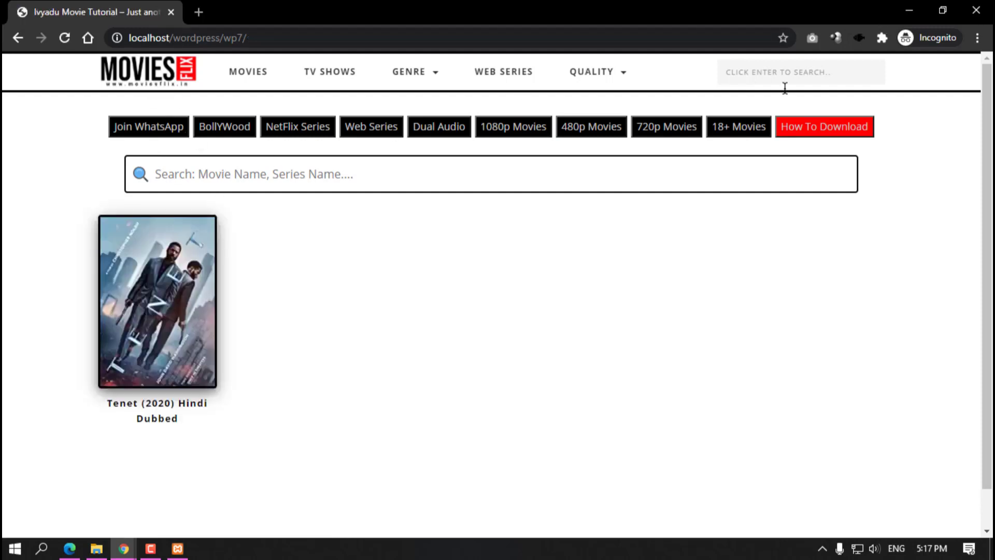
Step: Test the site's search boxes with "movie", "hskjdf" and "asdsad", return to the homepage, and minimize the Incognito window
{"action": "type", "text": "movie"}
{"action": "key", "text": "Return"}
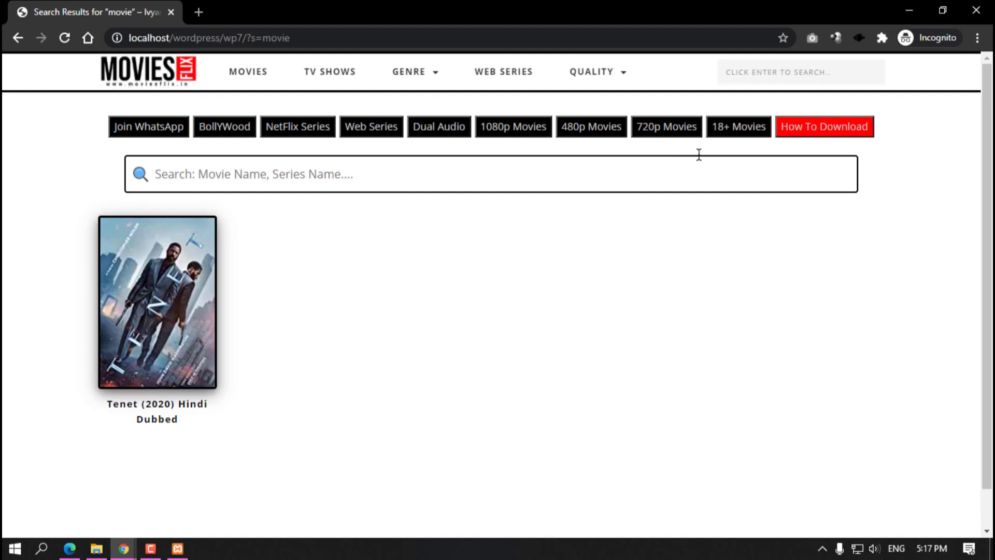
{"action": "left_click", "coordinate": [764, 77]}
{"action": "type", "text": "hskjdf"}
{"action": "key", "text": "Return"}
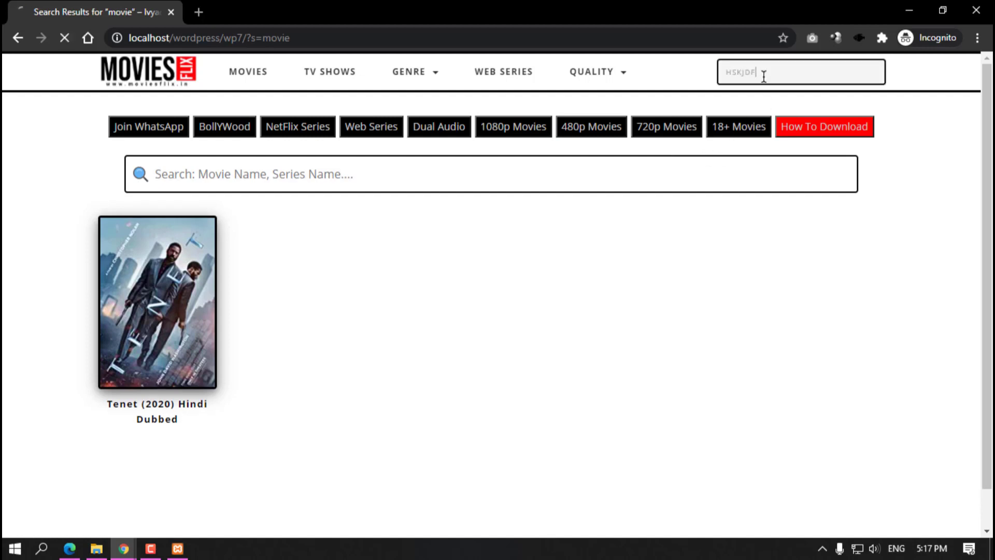
{"action": "left_click", "coordinate": [629, 181]}
{"action": "type", "text": "as"}
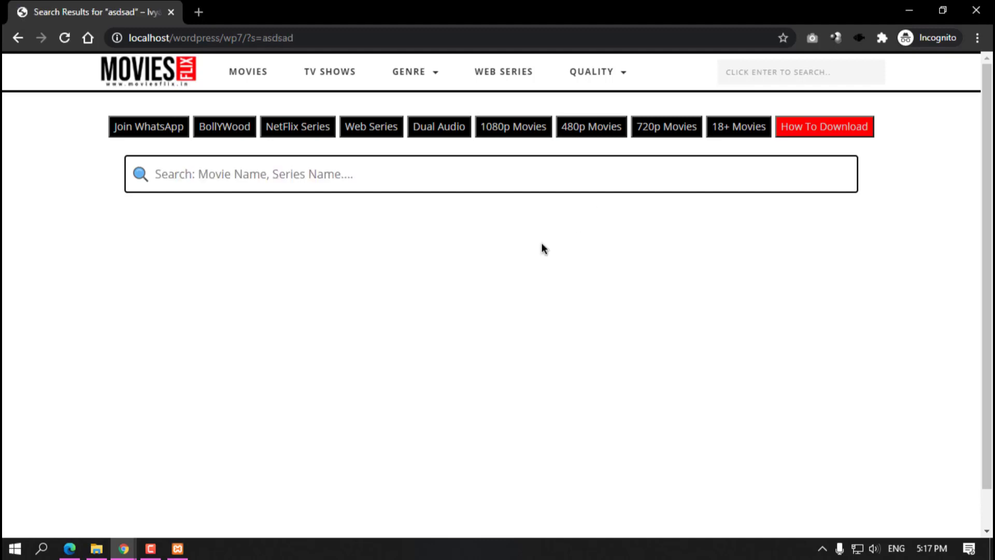
{"action": "left_click", "coordinate": [311, 72]}
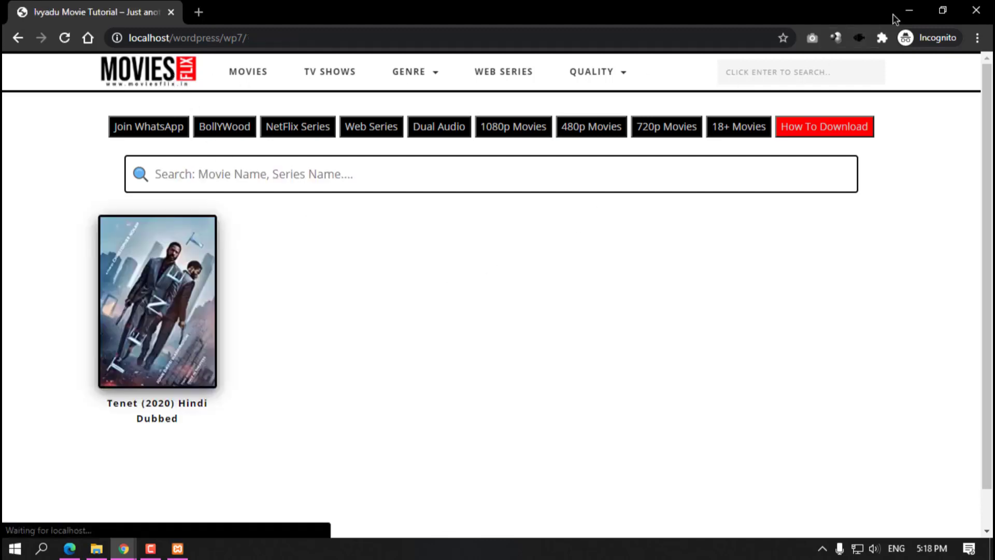
{"action": "left_click", "coordinate": [907, 11]}
Step: Review the Tenet post page and inspect the part of its web address after wp7
{"action": "scroll", "coordinate": [407, 270], "scroll_direction": "down", "scroll_amount": 5}
{"action": "scroll", "coordinate": [406, 266], "scroll_direction": "up", "scroll_amount": 5}
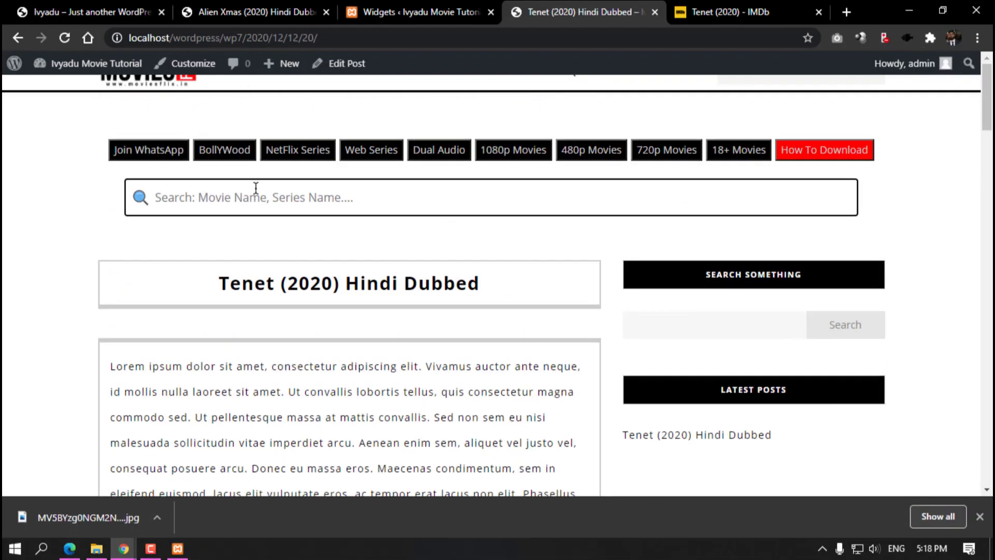
{"action": "left_click", "coordinate": [402, 13]}
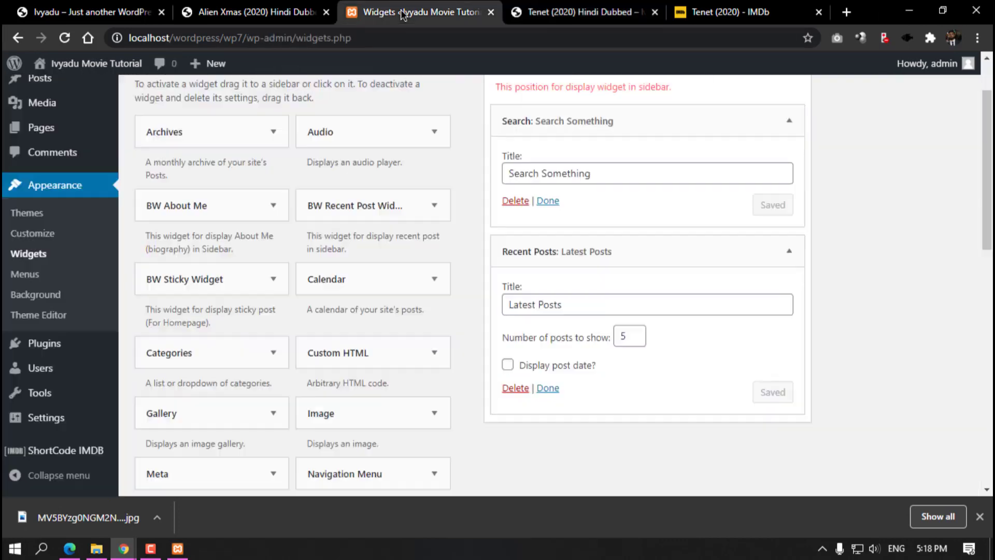
{"action": "left_click", "coordinate": [515, 16]}
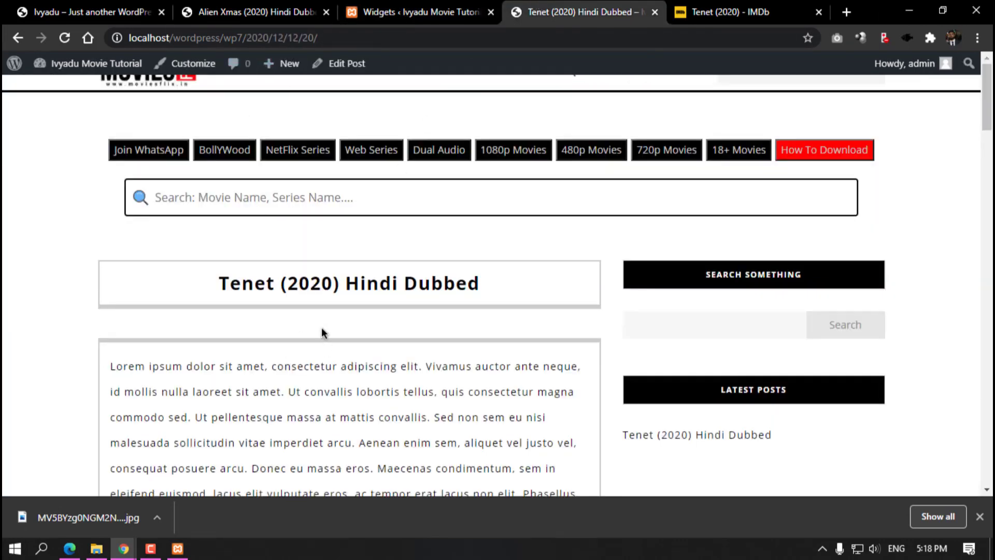
{"action": "left_click_drag", "start_coordinate": [242, 41], "coordinate": [360, 41]}
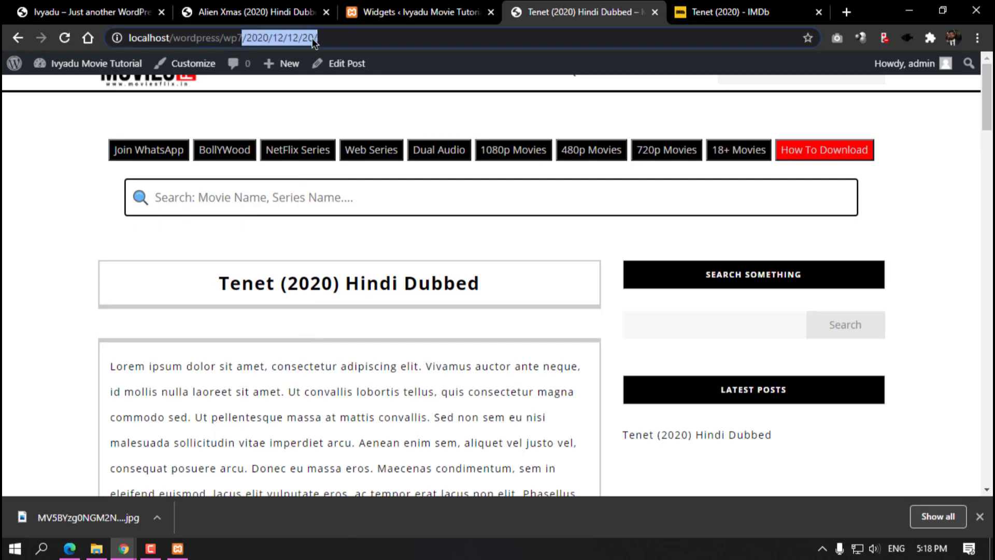
Step: Set the site's permalink structure to Post name and save the permalink settings
{"action": "left_click", "coordinate": [414, 11]}
{"action": "scroll", "coordinate": [50, 403], "scroll_direction": "down", "scroll_amount": 5}
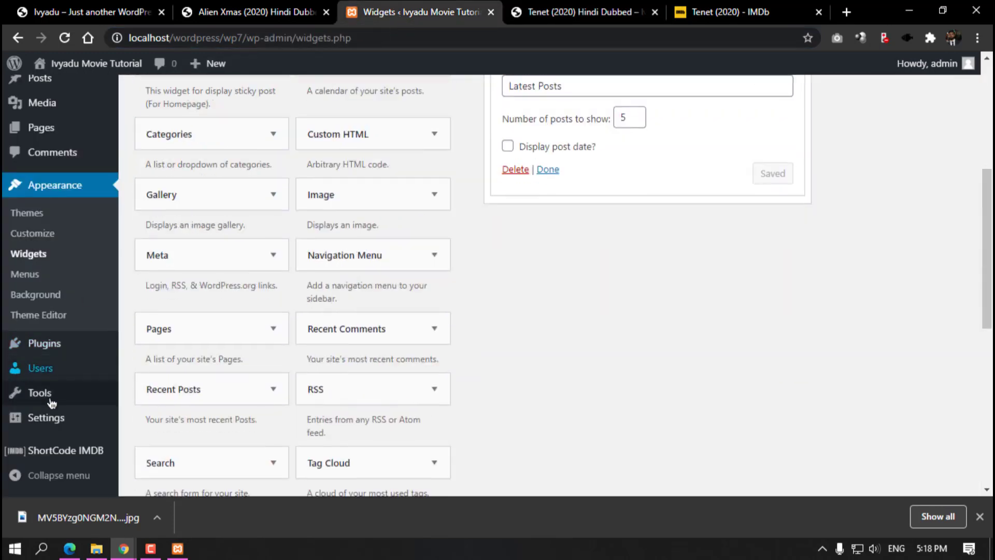
{"action": "mouse_move", "coordinate": [50, 417]}
{"action": "left_click", "coordinate": [153, 432]}
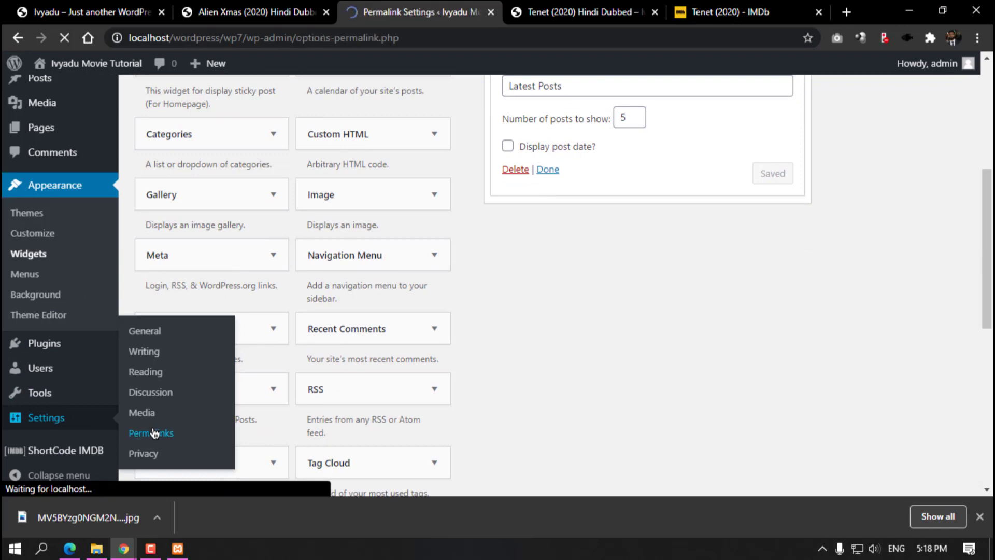
{"action": "scroll", "coordinate": [244, 352], "scroll_direction": "down", "scroll_amount": 2}
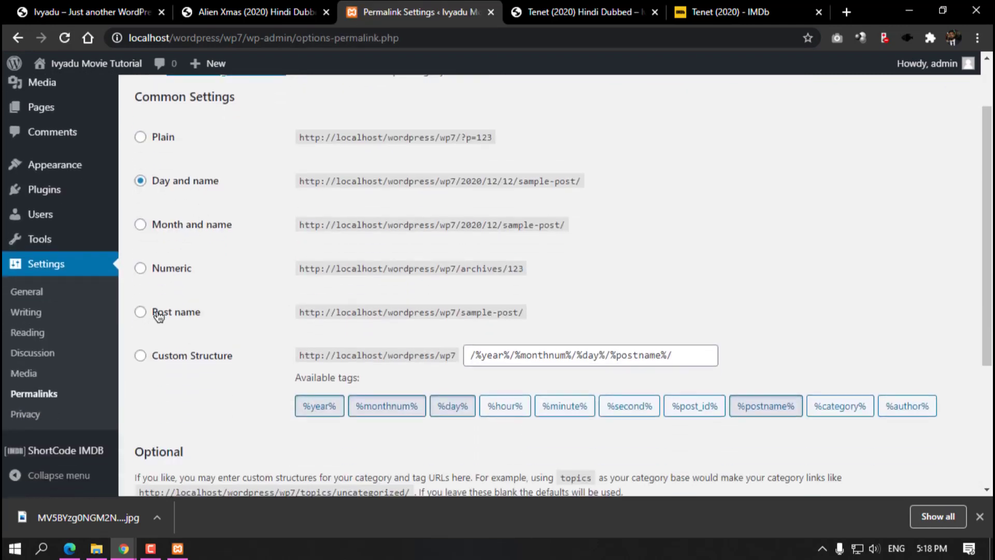
{"action": "left_click", "coordinate": [141, 311]}
{"action": "scroll", "coordinate": [247, 389], "scroll_direction": "down", "scroll_amount": 4}
{"action": "left_click", "coordinate": [173, 422]}
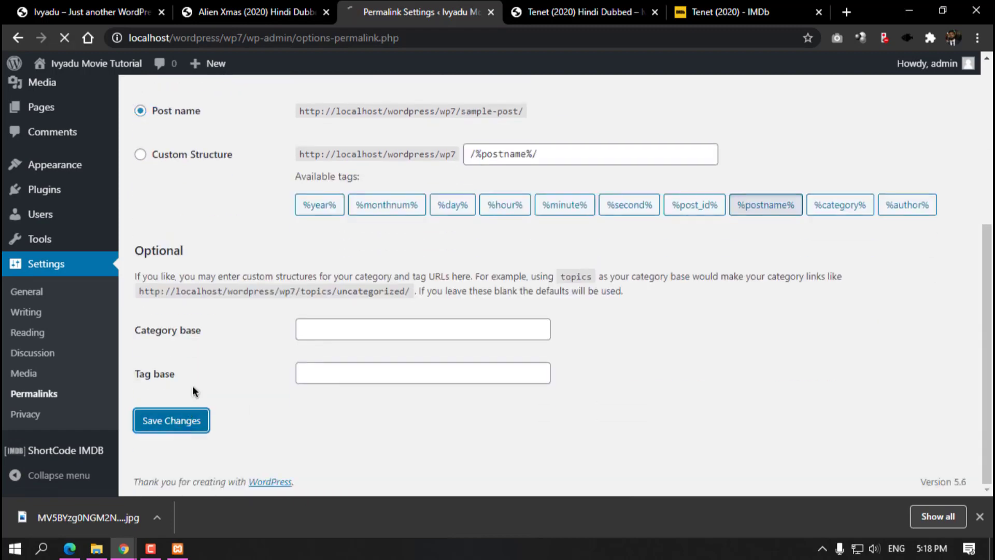
Step: Reload the Tenet post's old address, reopen the post from the homepage, and inspect its new web address
{"action": "left_click", "coordinate": [582, 4]}
{"action": "left_click", "coordinate": [70, 39]}
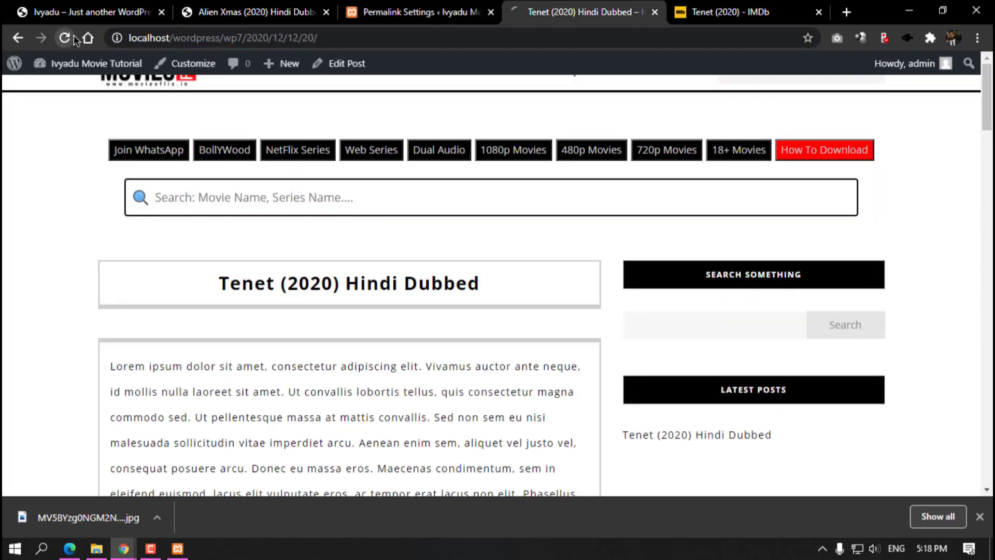
{"action": "left_click_drag", "start_coordinate": [389, 261], "coordinate": [666, 270]}
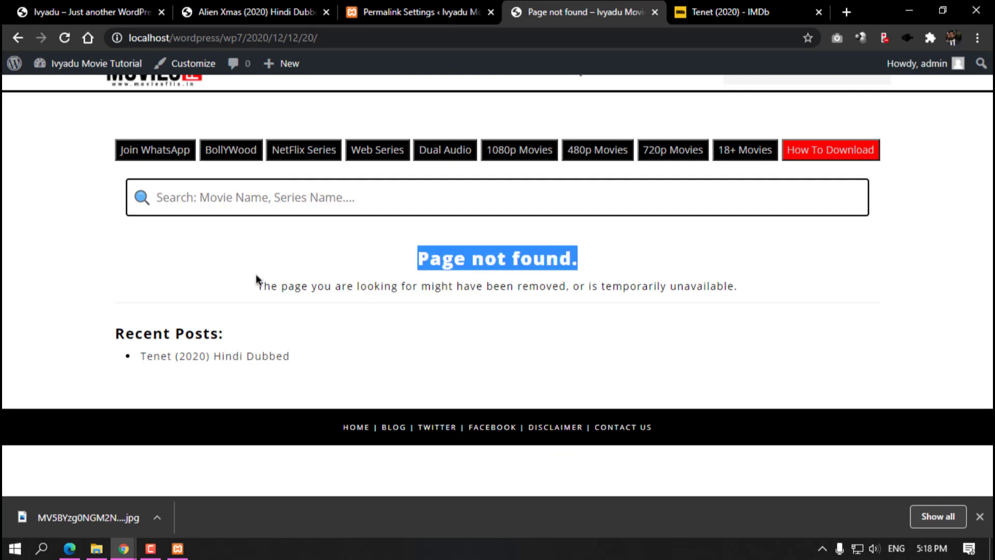
{"action": "left_click_drag", "start_coordinate": [257, 275], "coordinate": [725, 286]}
{"action": "triple_click", "coordinate": [586, 286]}
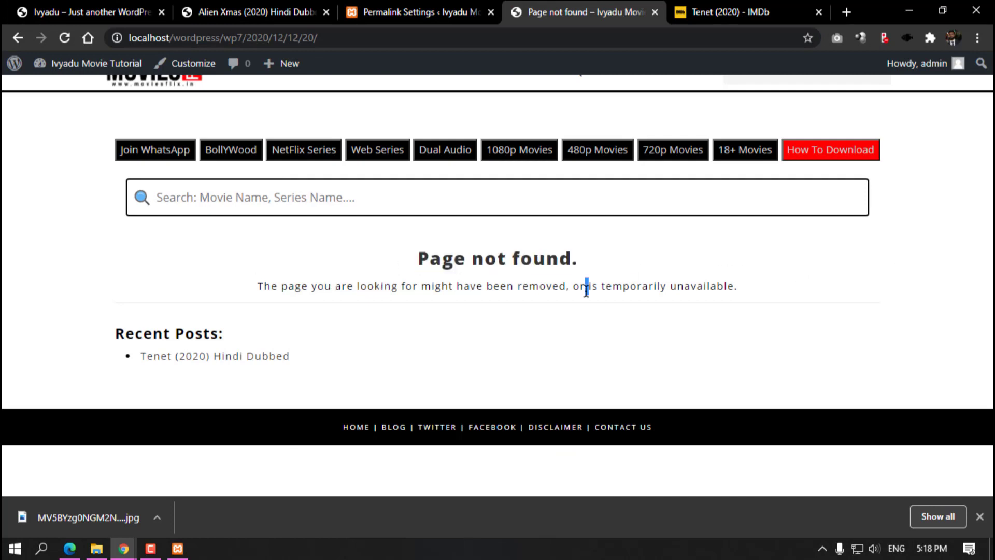
{"action": "left_click", "coordinate": [169, 87]}
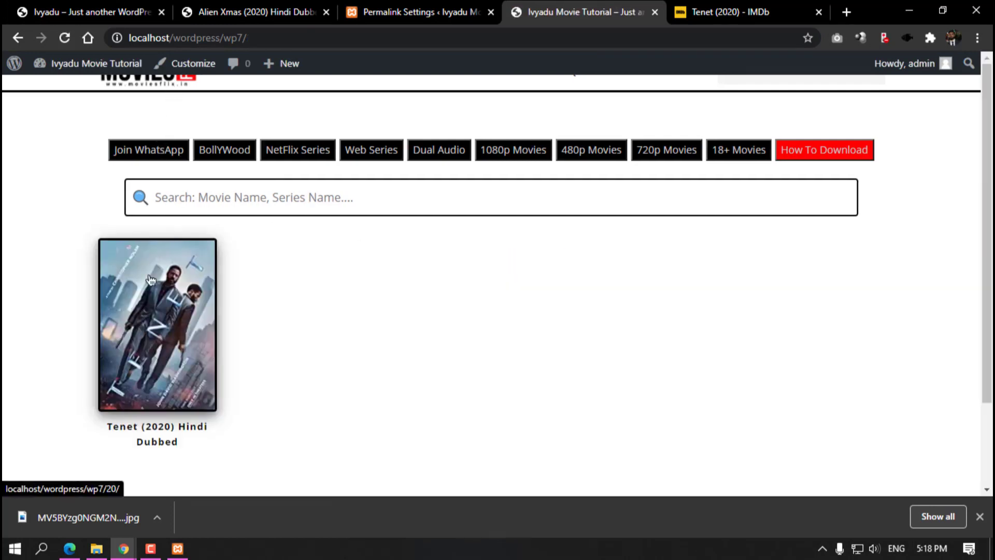
{"action": "left_click", "coordinate": [150, 279]}
{"action": "left_click_drag", "start_coordinate": [231, 38], "coordinate": [298, 44]}
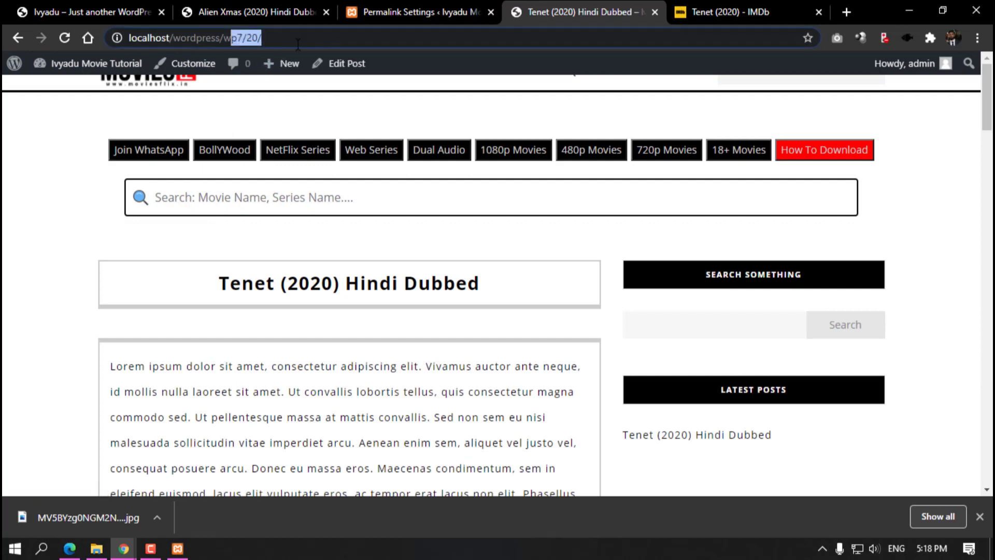
Step: Check the tutorial homepage as a visitor in the Incognito window, reload it through the site logo, and minimize the window
{"action": "left_click", "coordinate": [127, 546]}
{"action": "left_click", "coordinate": [253, 479]}
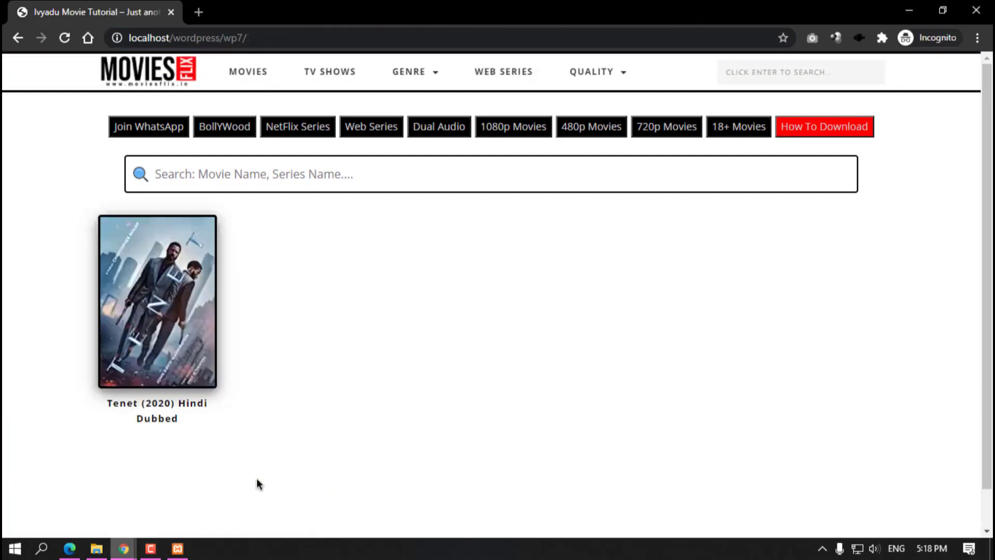
{"action": "left_click", "coordinate": [146, 73]}
{"action": "left_click", "coordinate": [907, 10]}
Step: Compare the reference site's open pages and return its Alien Xmas page to the reference homepage
{"action": "left_click", "coordinate": [202, 12]}
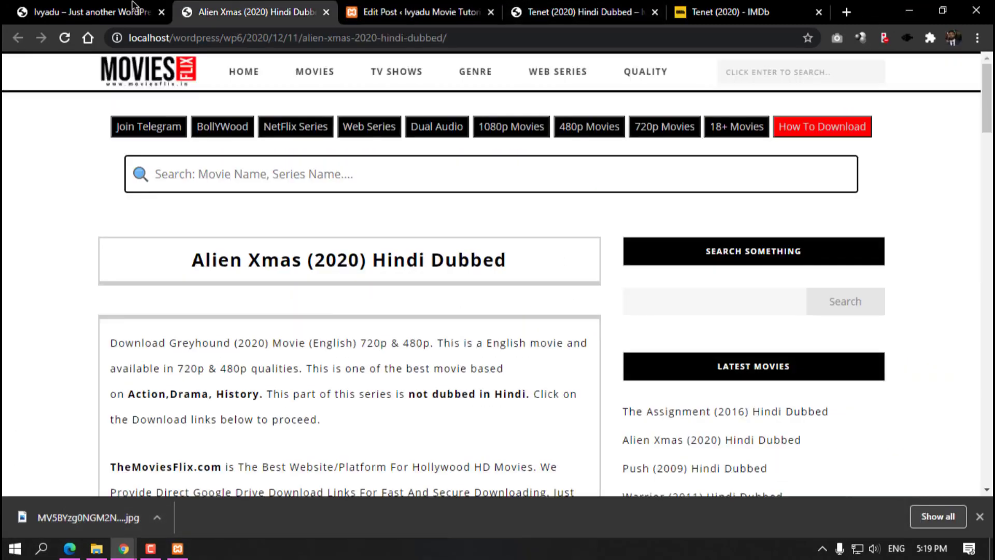
{"action": "left_click", "coordinate": [114, 7]}
{"action": "left_click", "coordinate": [298, 5]}
{"action": "left_click", "coordinate": [162, 71]}
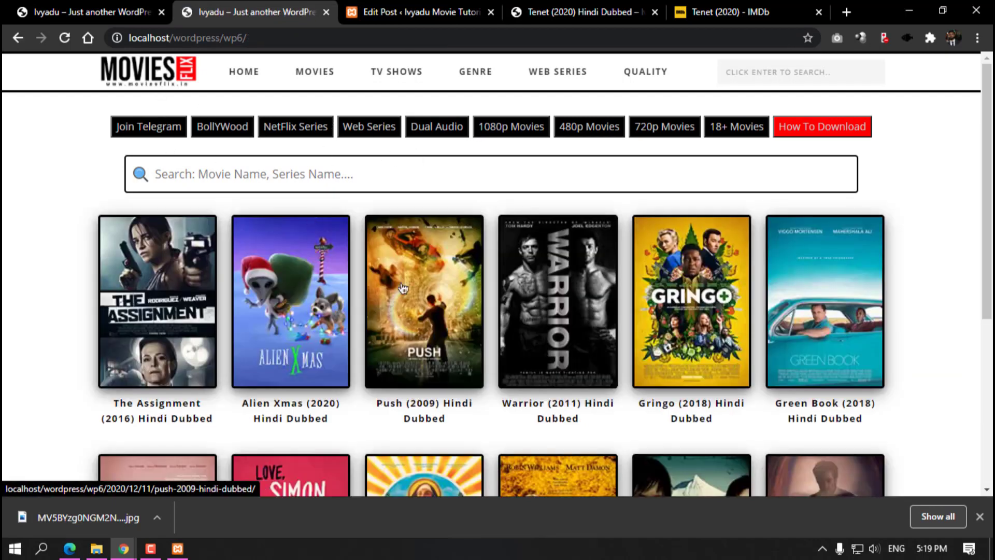
Step: Leave the Tenet post editor for the tutorial site's Dashboard and hide the Theme Support box
{"action": "left_click", "coordinate": [359, 5]}
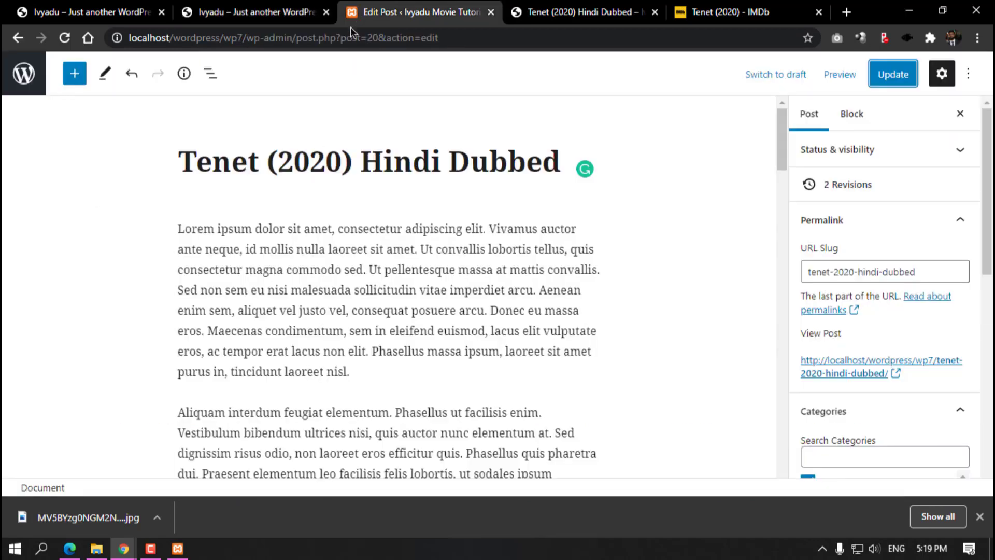
{"action": "left_click", "coordinate": [39, 74]}
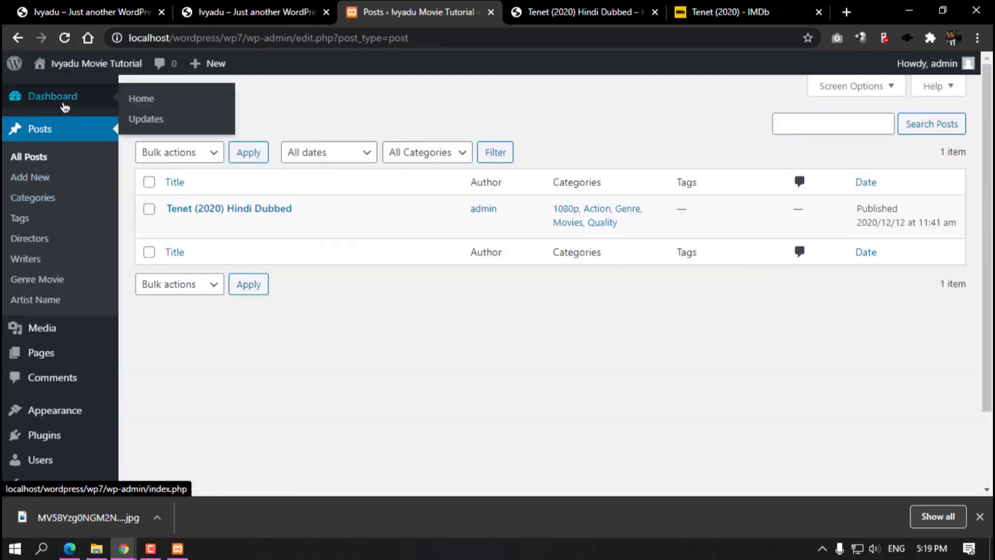
{"action": "left_click", "coordinate": [61, 102]}
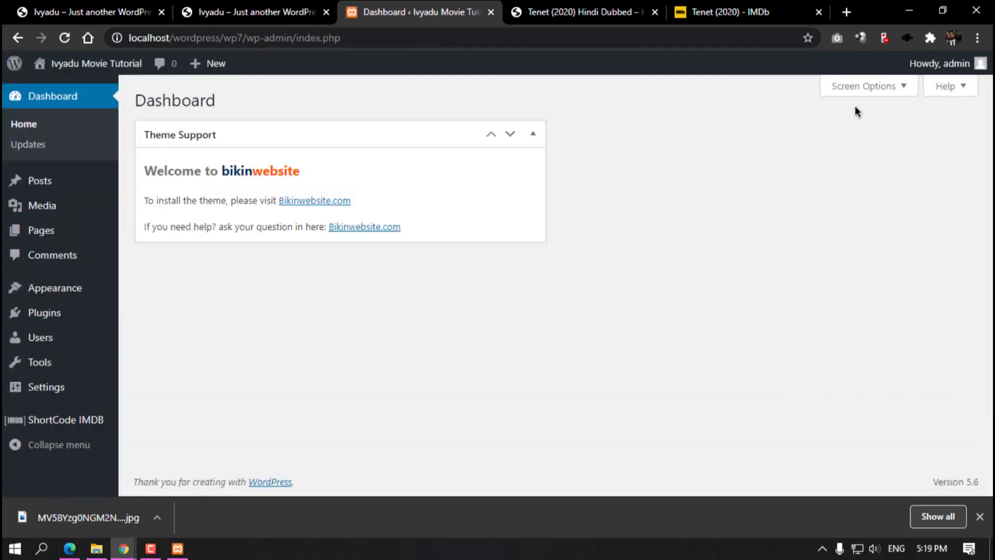
{"action": "left_click", "coordinate": [862, 92]}
{"action": "left_click", "coordinate": [392, 164]}
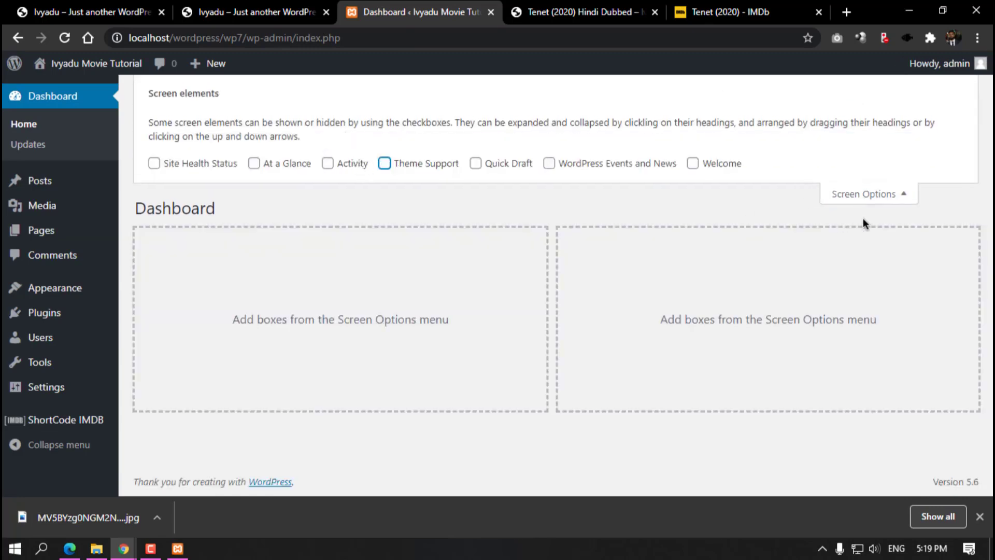
{"action": "left_click", "coordinate": [862, 192]}
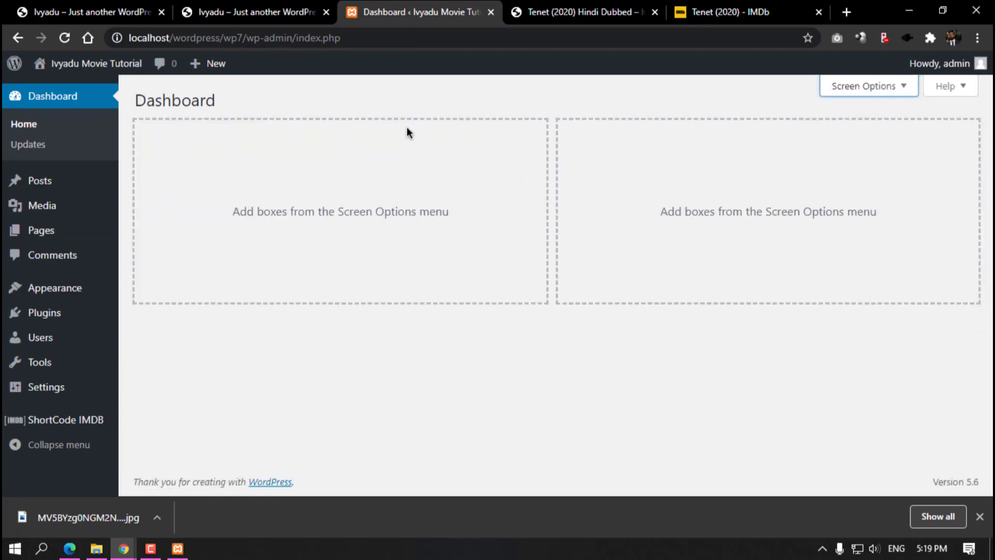
Step: Review the Tenet post in the Incognito window as a visitor, down to its comment form, and minimize the window
{"action": "left_click", "coordinate": [641, 11]}
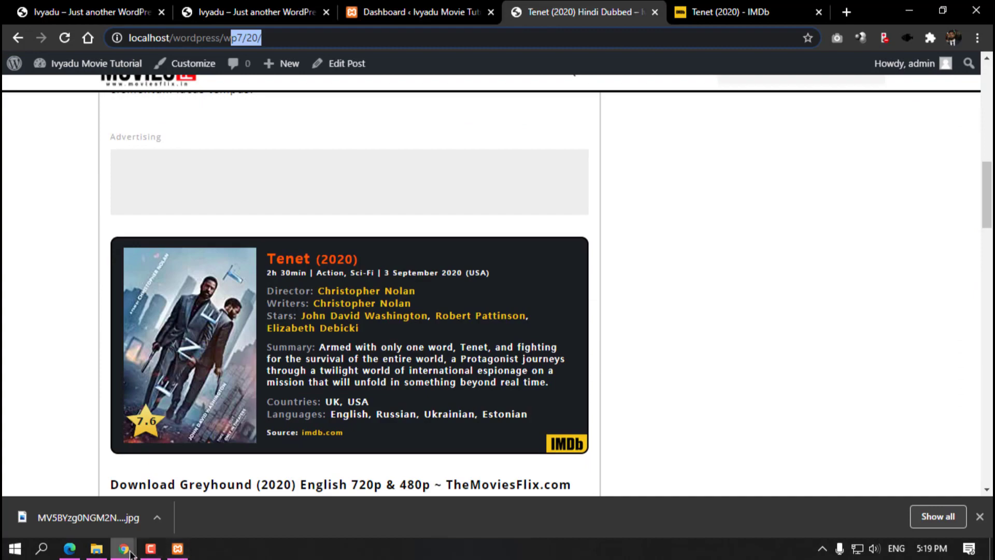
{"action": "mouse_move", "coordinate": [130, 553]}
{"action": "left_click", "coordinate": [242, 484]}
{"action": "scroll", "coordinate": [293, 251], "scroll_direction": "down", "scroll_amount": 1}
{"action": "left_click", "coordinate": [184, 260]}
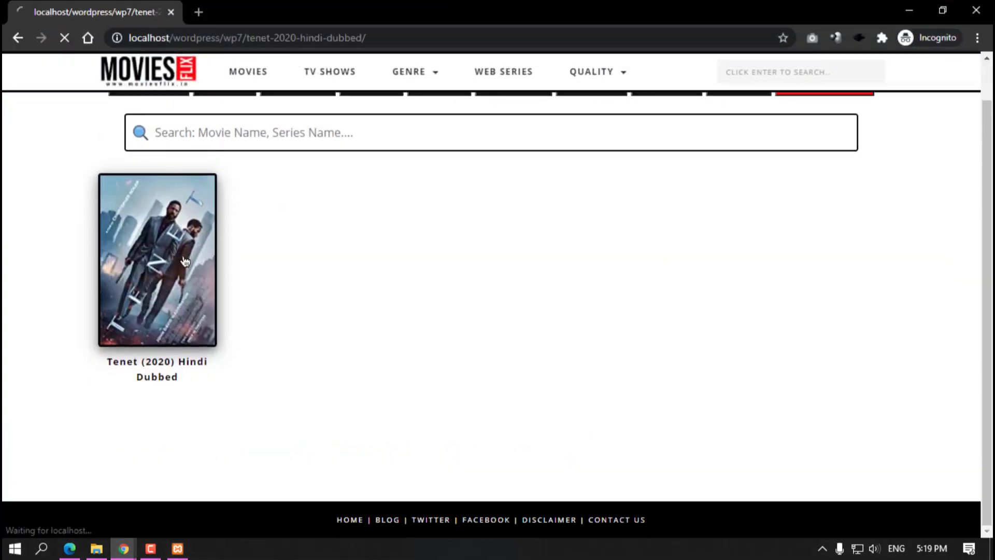
{"action": "scroll", "coordinate": [212, 360], "scroll_direction": "down", "scroll_amount": 20}
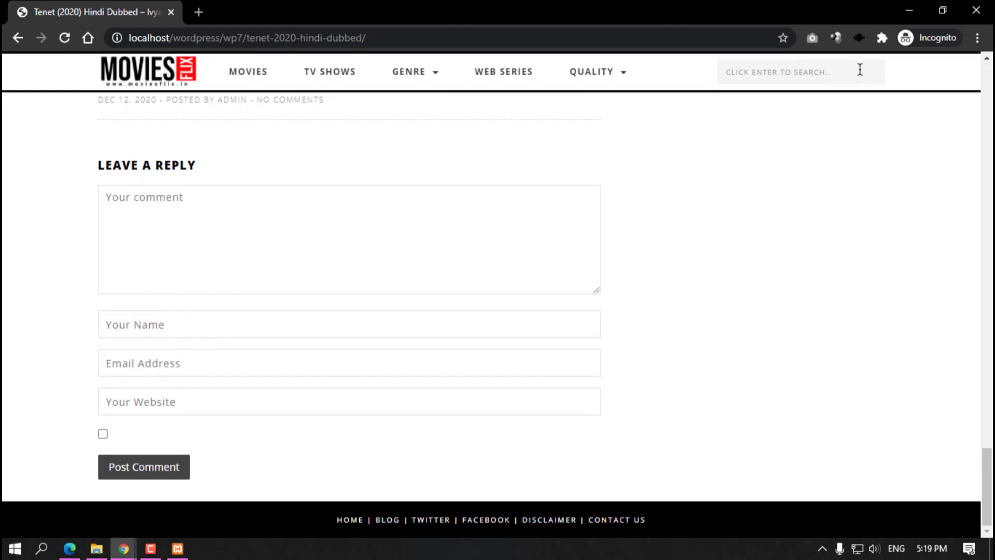
{"action": "left_click", "coordinate": [908, 11]}
Step: In the Discussion settings, require users to be registered and logged in to comment, disable the mandatory author name and email, and save
{"action": "left_click", "coordinate": [421, 11]}
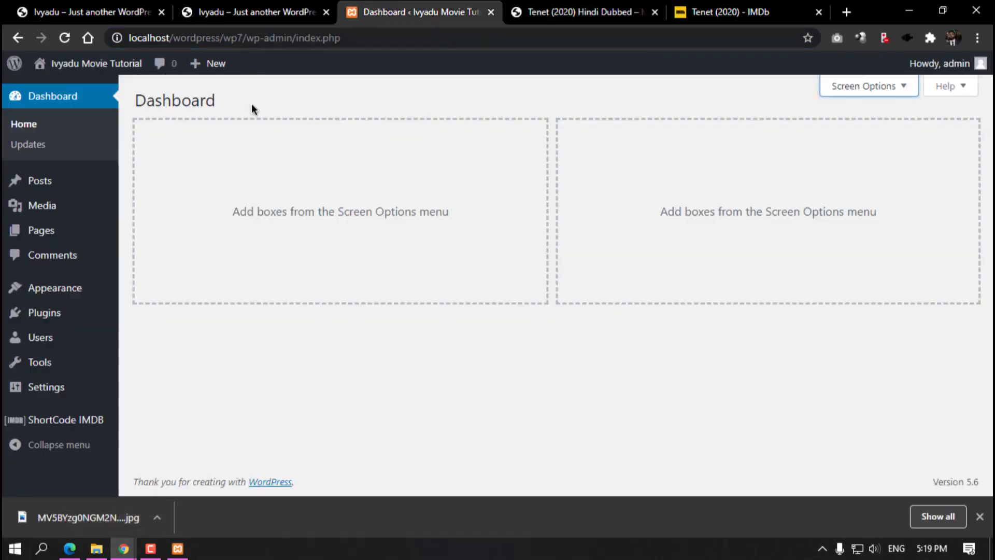
{"action": "mouse_move", "coordinate": [42, 394]}
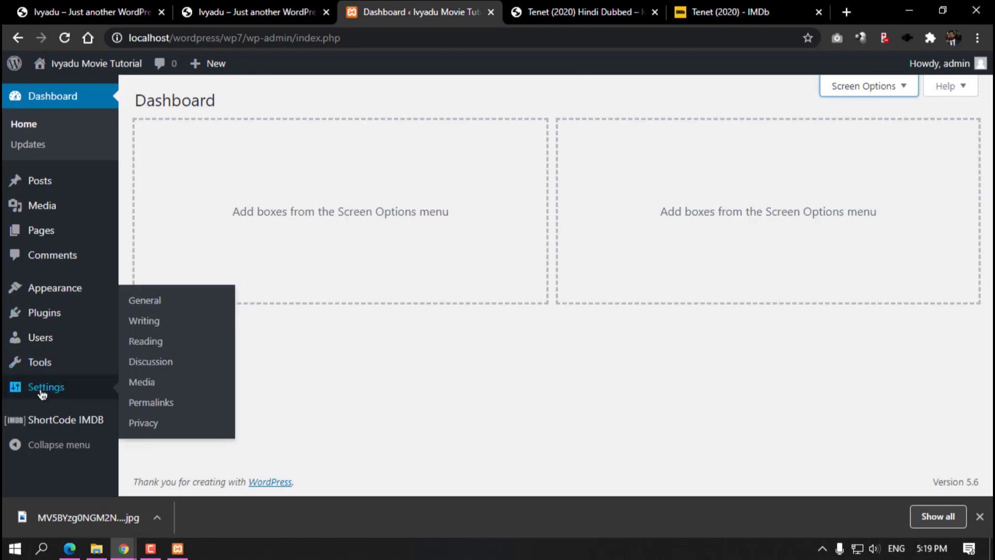
{"action": "left_click", "coordinate": [147, 364]}
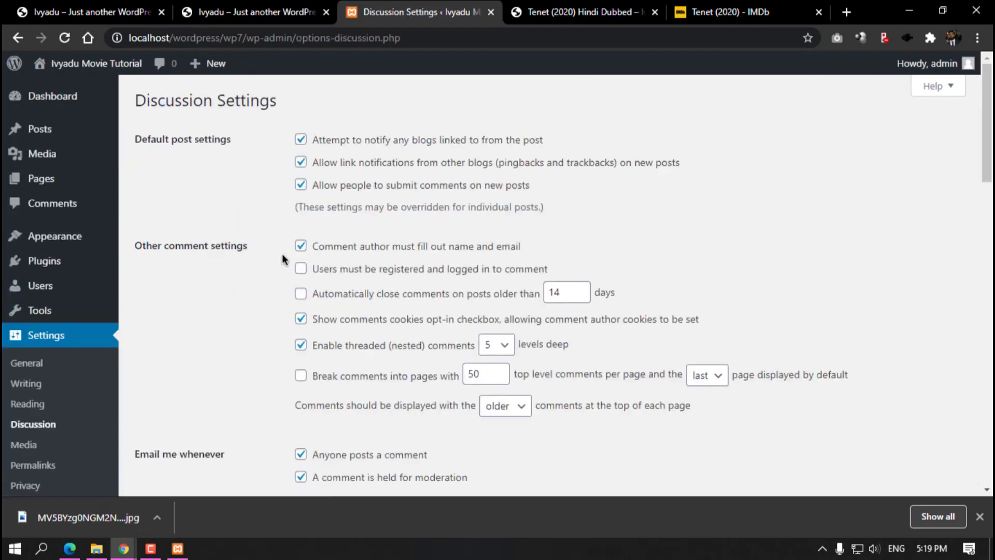
{"action": "left_click", "coordinate": [301, 269]}
{"action": "scroll", "coordinate": [180, 399], "scroll_direction": "down", "scroll_amount": 20}
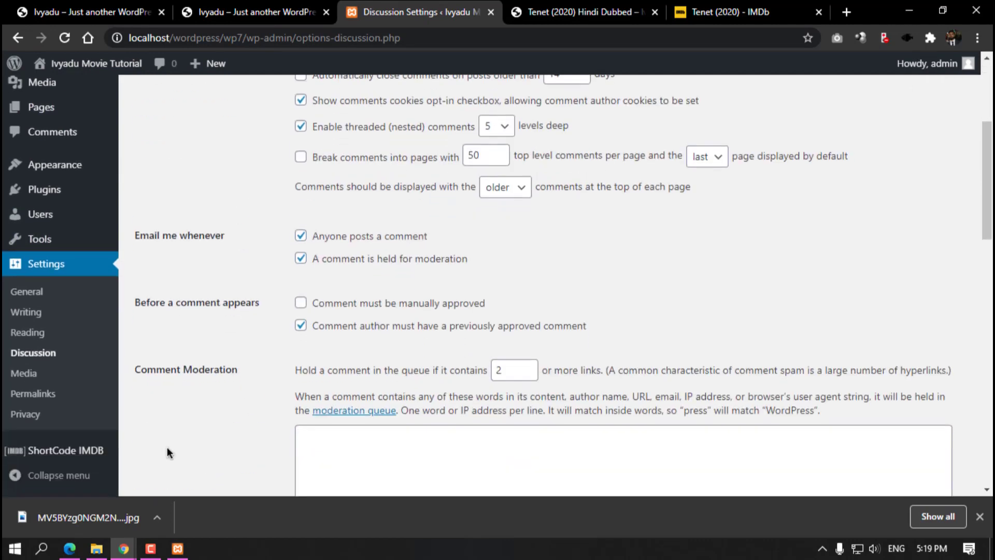
{"action": "left_click", "coordinate": [178, 412]}
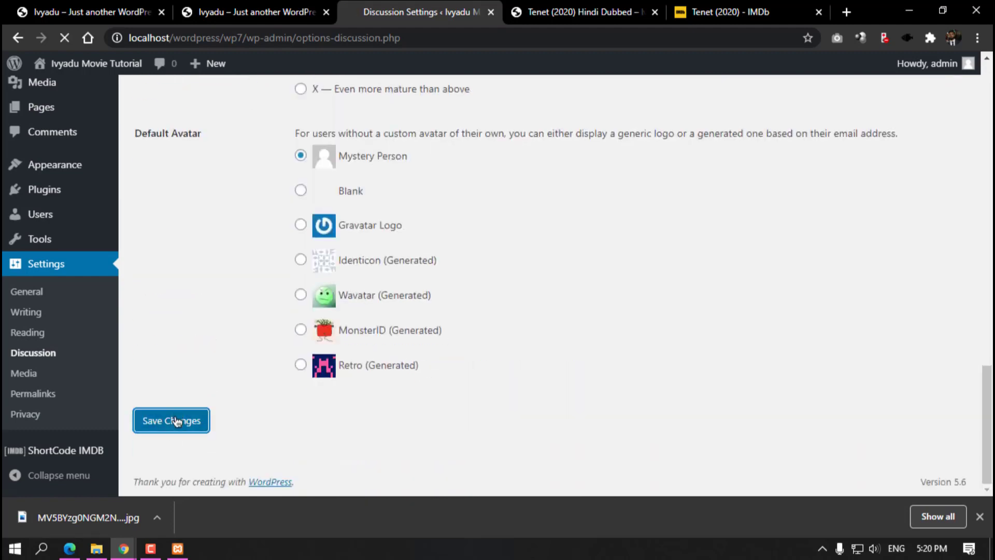
Step: Reload the Tenet post in the Incognito window, follow its comment login link, return to the homepage, and minimize the window
{"action": "mouse_move", "coordinate": [124, 548]}
{"action": "left_click", "coordinate": [223, 493]}
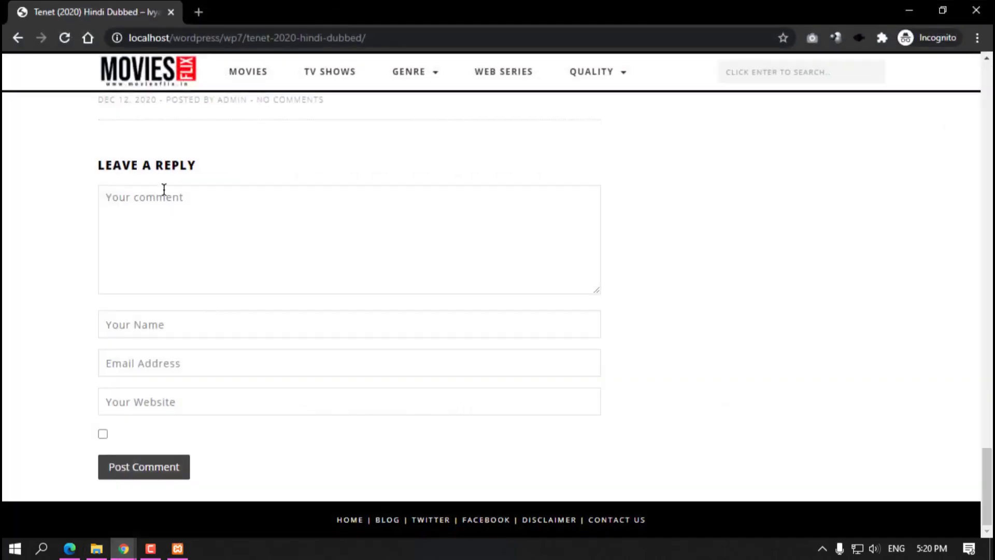
{"action": "left_click", "coordinate": [64, 37]}
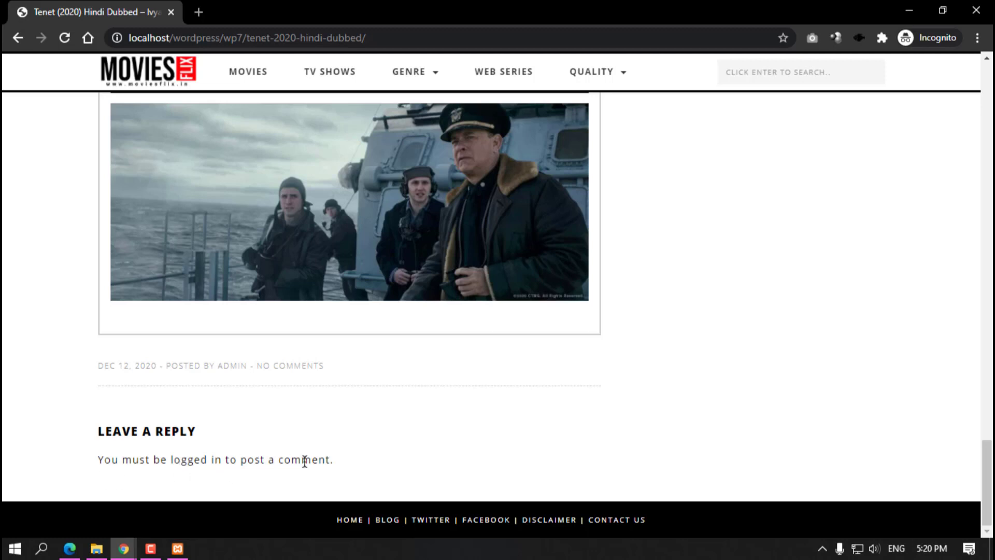
{"action": "left_click", "coordinate": [191, 462]}
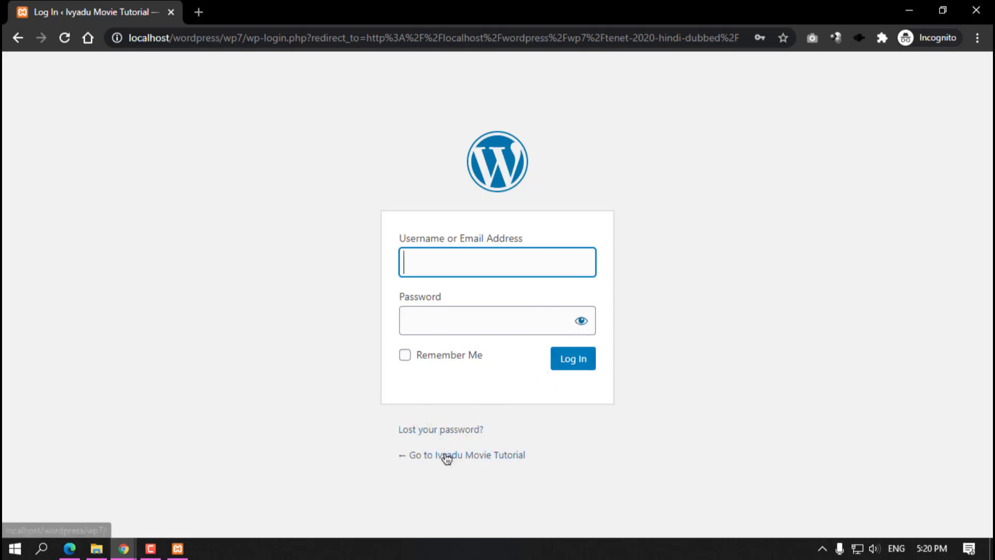
{"action": "left_click_drag", "start_coordinate": [445, 459], "coordinate": [465, 346]}
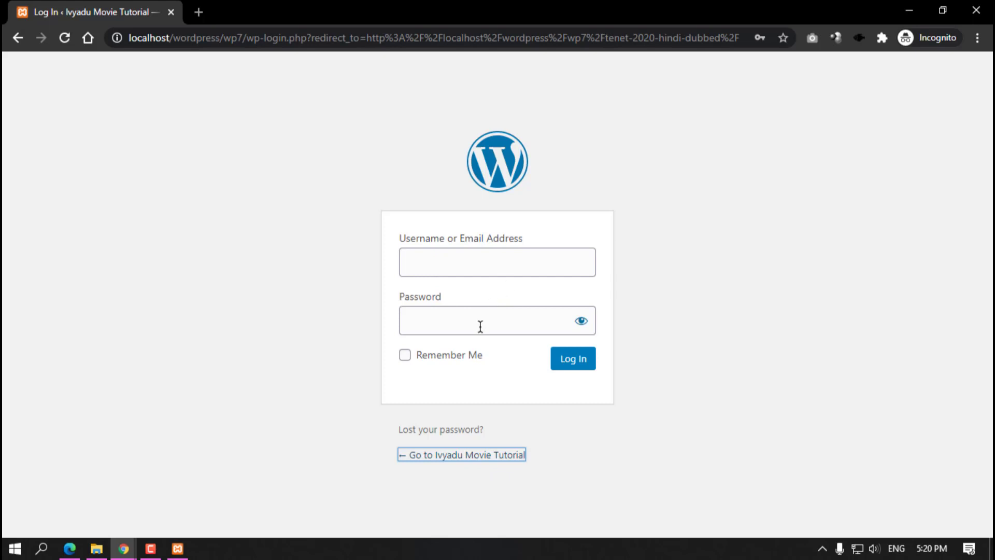
{"action": "left_click", "coordinate": [439, 459]}
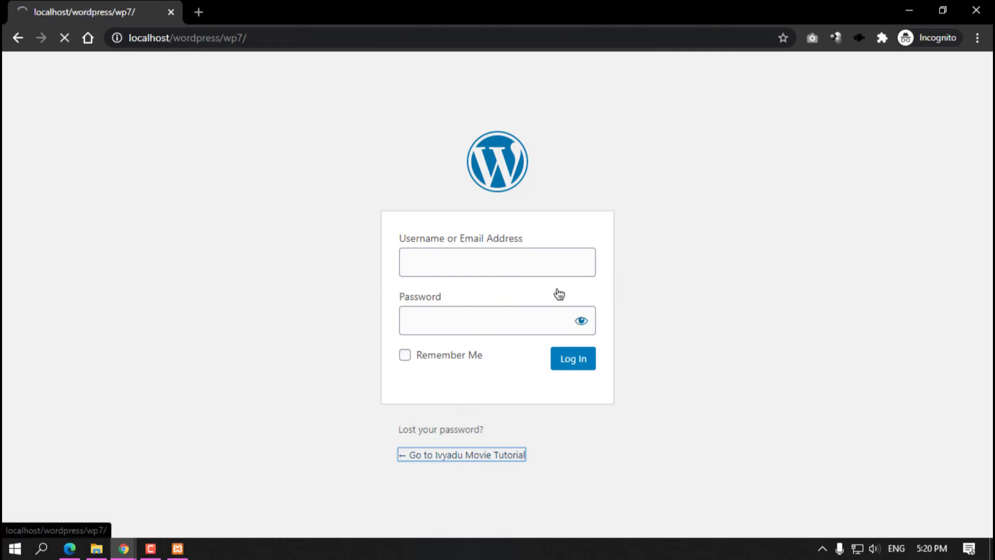
{"action": "scroll", "coordinate": [625, 241], "scroll_direction": "down", "scroll_amount": 1}
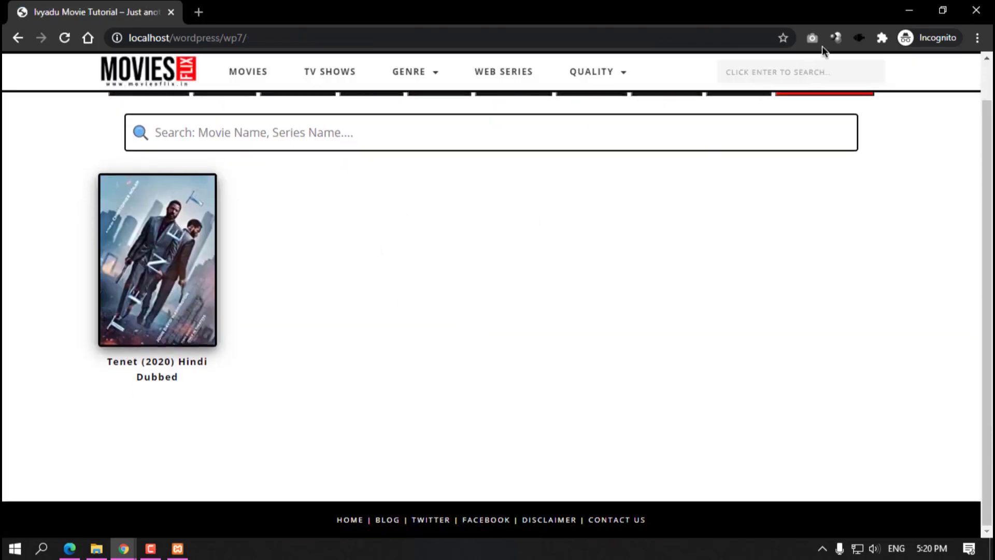
{"action": "left_click", "coordinate": [909, 10]}
Step: Enable "Anyone can register" for Membership in the General settings and save the changes
{"action": "scroll", "coordinate": [45, 412], "scroll_direction": "down", "scroll_amount": 3}
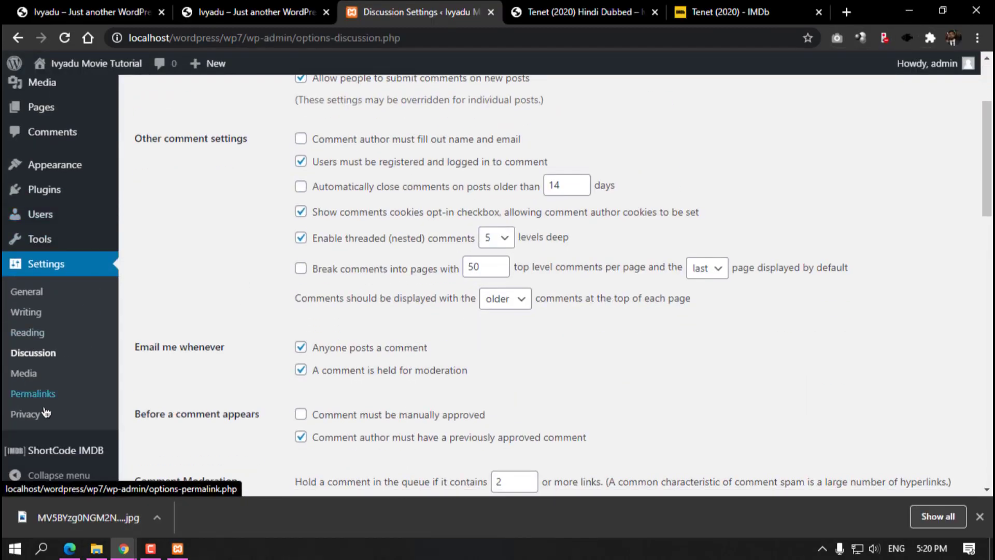
{"action": "left_click", "coordinate": [27, 292]}
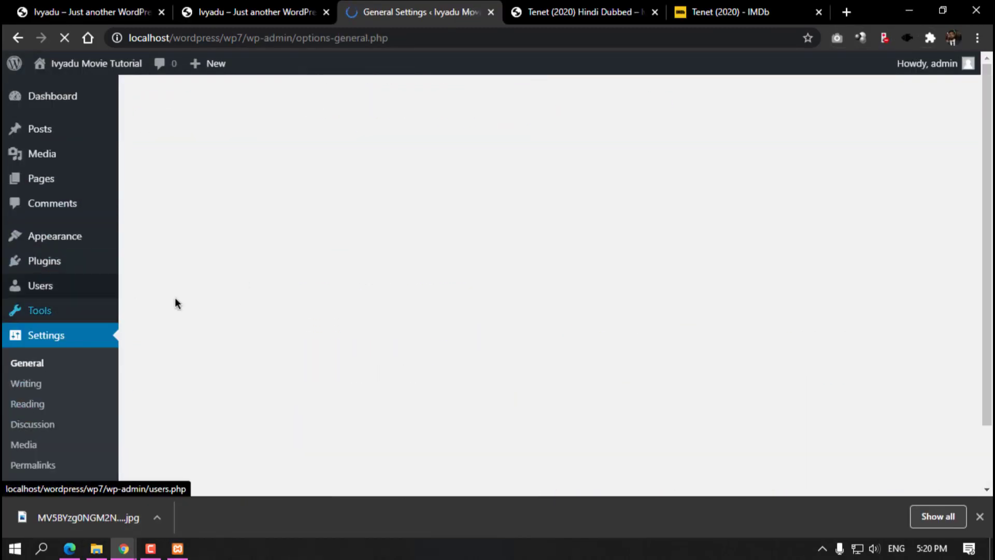
{"action": "scroll", "coordinate": [269, 300], "scroll_direction": "down", "scroll_amount": 2}
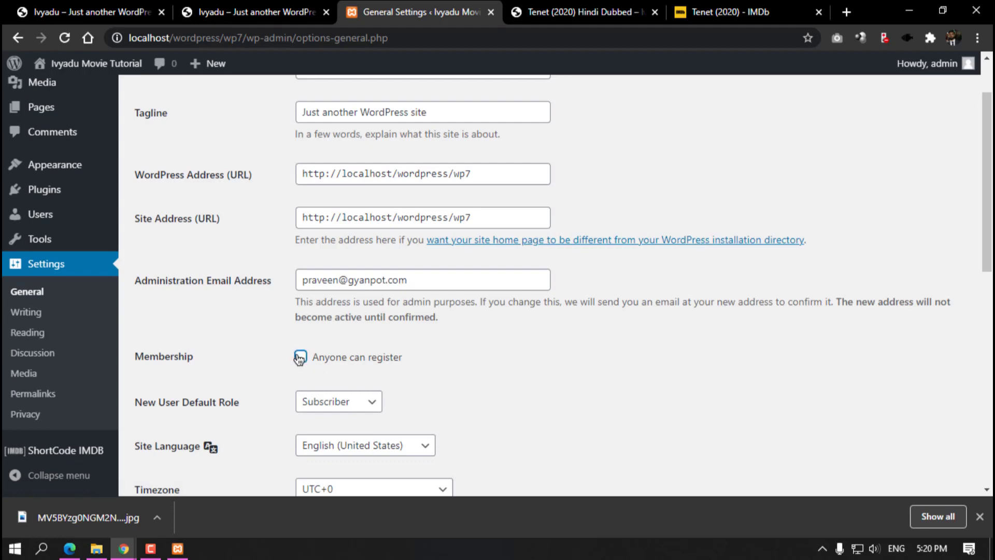
{"action": "left_click", "coordinate": [300, 357]}
{"action": "scroll", "coordinate": [233, 394], "scroll_direction": "down", "scroll_amount": 10}
{"action": "left_click", "coordinate": [198, 412]}
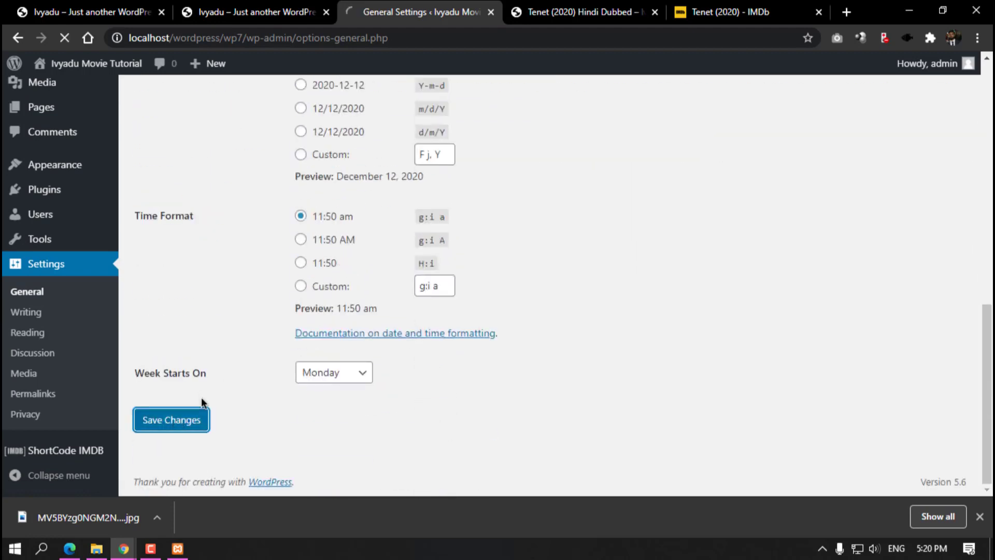
Step: In the Incognito window, reload the homepage, open the Tenet post, and follow its comment login link through to the registration form
{"action": "mouse_move", "coordinate": [124, 548]}
{"action": "left_click", "coordinate": [228, 505]}
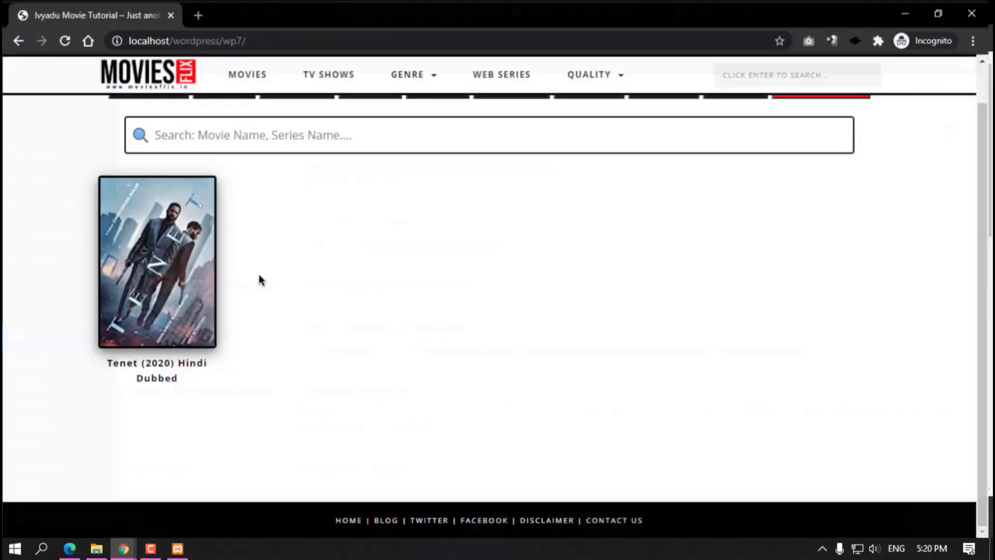
{"action": "left_click", "coordinate": [65, 39]}
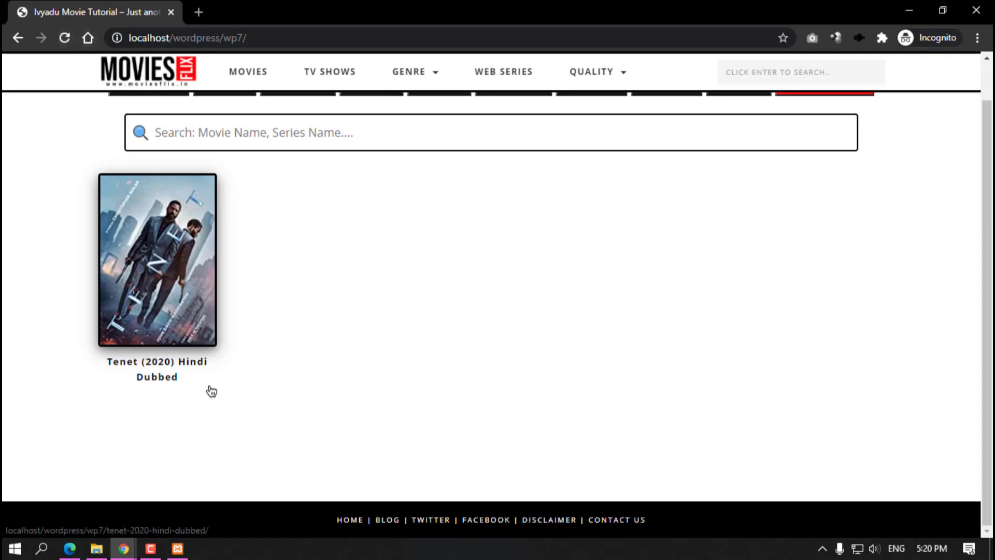
{"action": "left_click", "coordinate": [157, 285]}
{"action": "scroll", "coordinate": [154, 397], "scroll_direction": "down", "scroll_amount": 15}
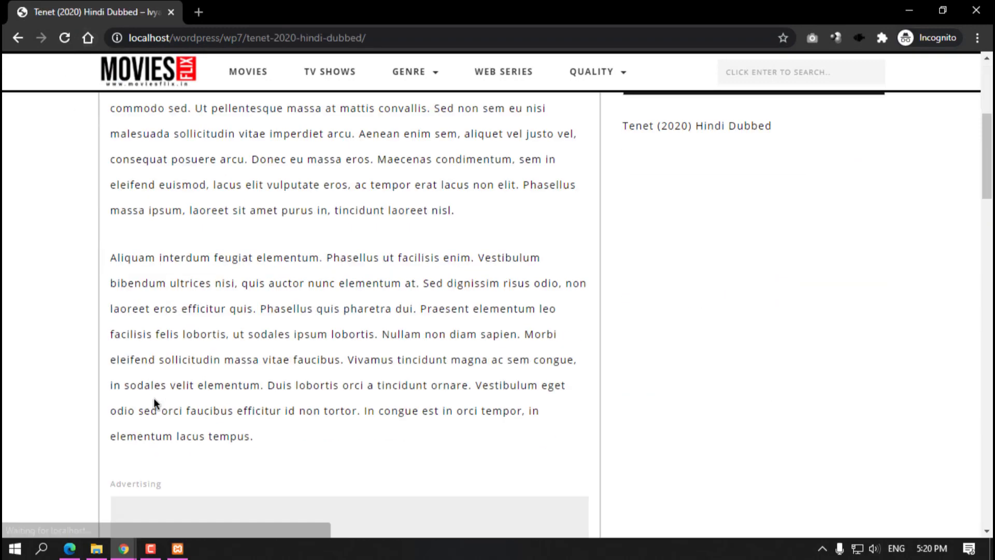
{"action": "scroll", "coordinate": [160, 429], "scroll_direction": "down", "scroll_amount": 10}
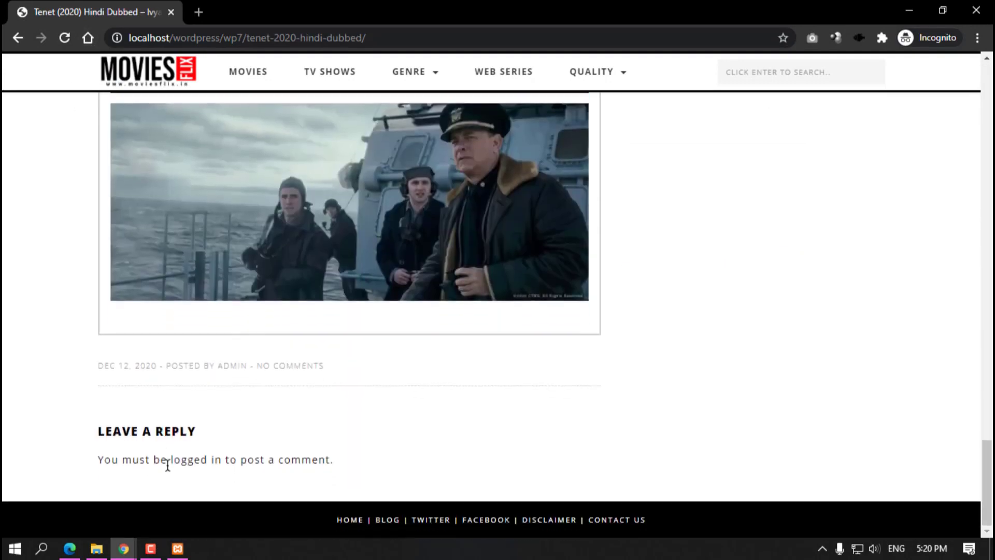
{"action": "left_click", "coordinate": [201, 467]}
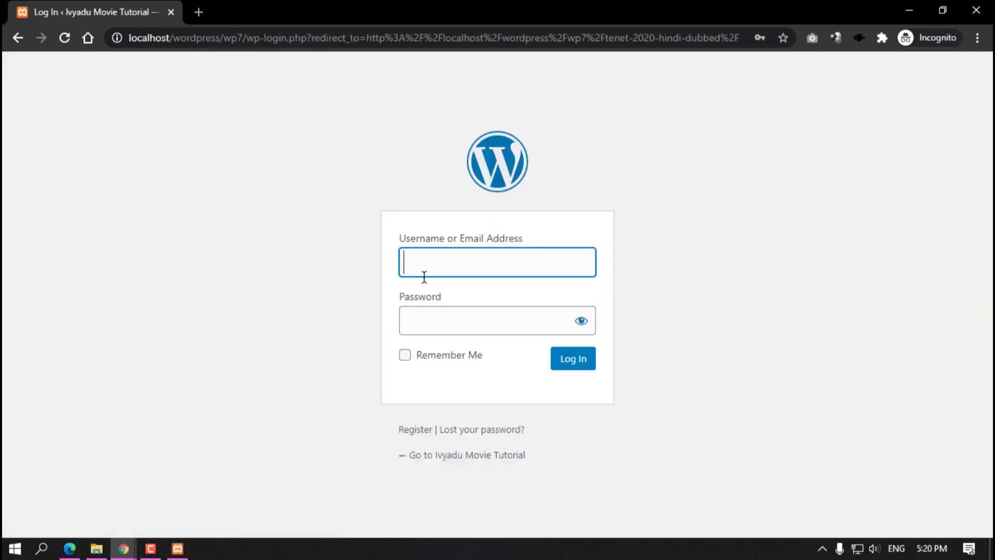
{"action": "left_click", "coordinate": [414, 430]}
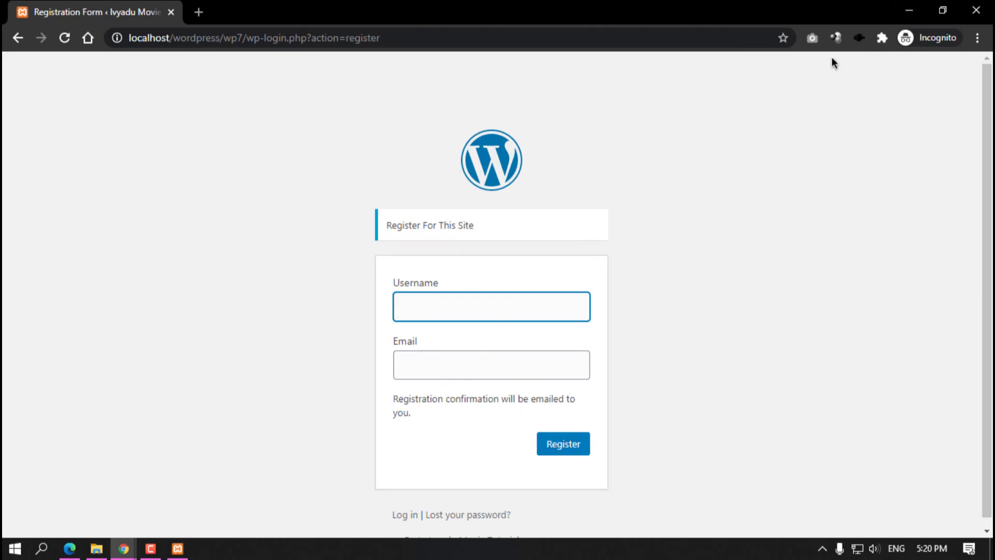
Step: Go back through the login page to the site's homepage and minimize the Incognito window
{"action": "scroll", "coordinate": [420, 478], "scroll_direction": "down", "scroll_amount": 1}
{"action": "left_click", "coordinate": [406, 505]}
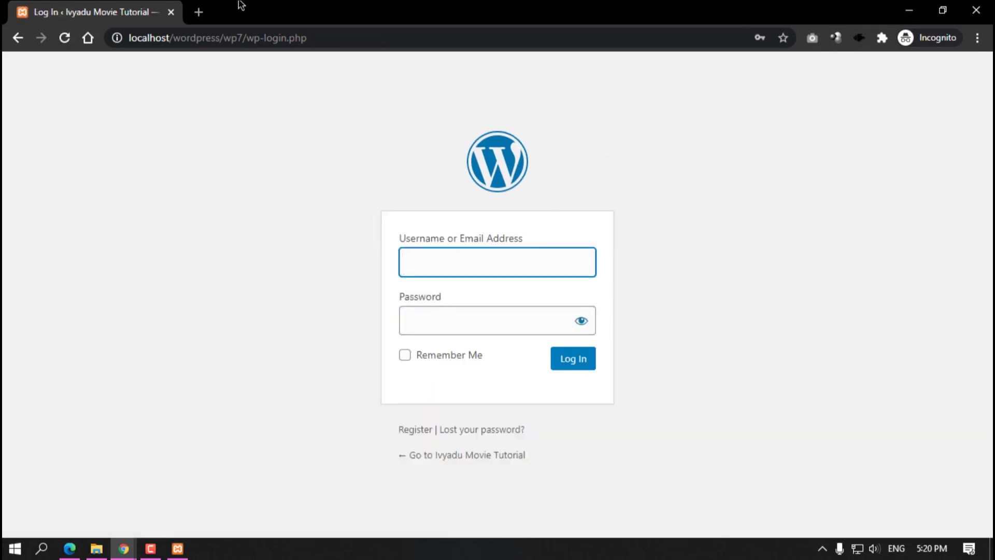
{"action": "left_click", "coordinate": [424, 455]}
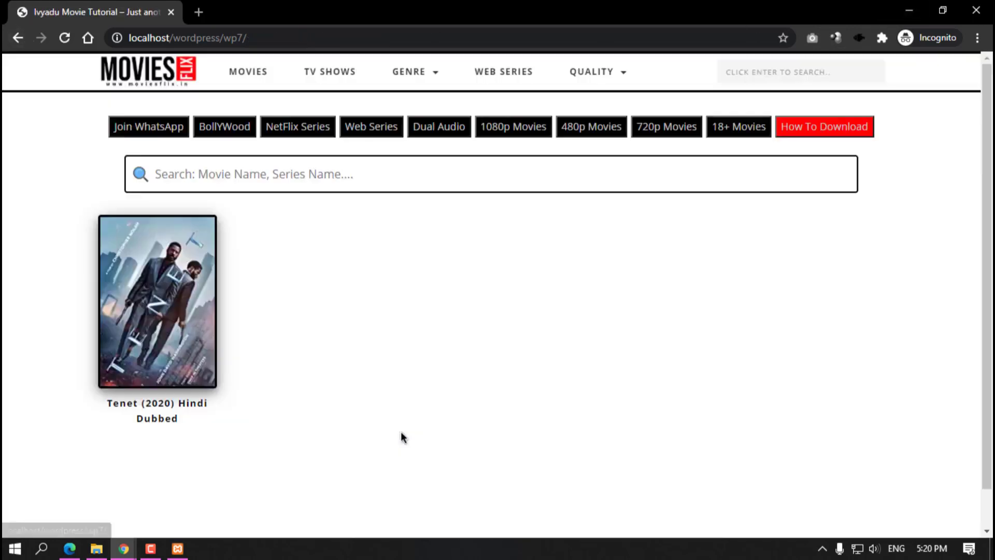
{"action": "scroll", "coordinate": [269, 436], "scroll_direction": "down", "scroll_amount": 1}
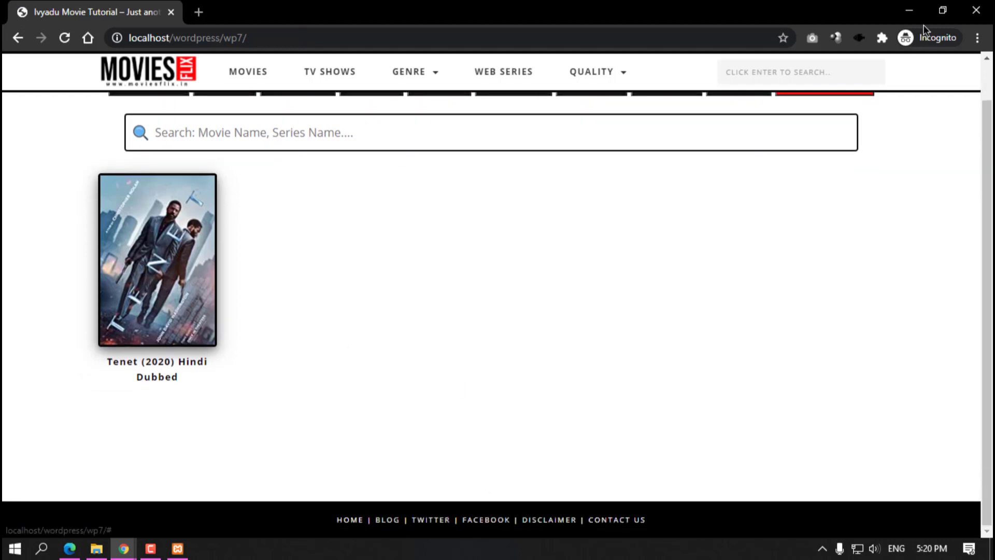
{"action": "left_click", "coordinate": [942, 11]}
{"action": "left_click", "coordinate": [909, 10]}
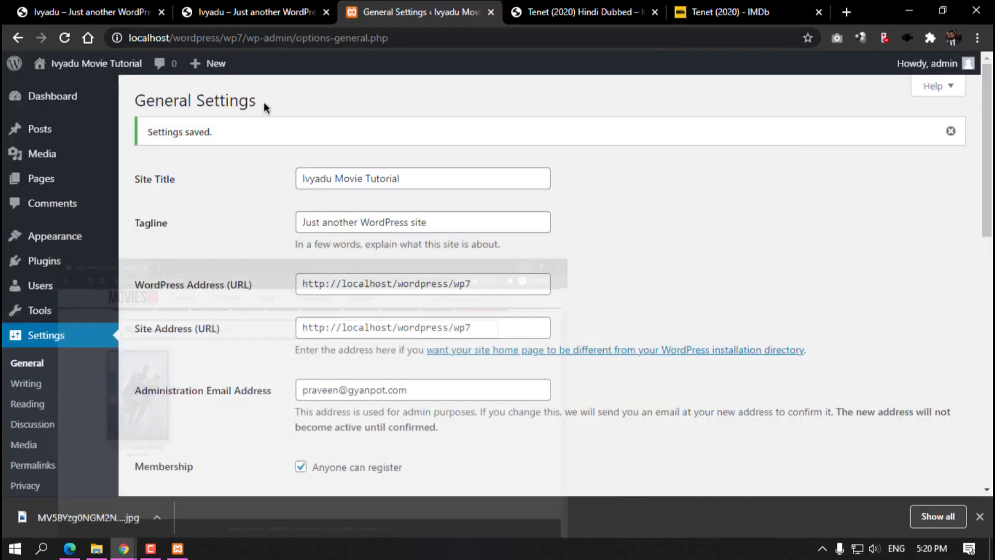
Step: Start a new page, check the footer links on the Tenet post, and title the new page Disclaimer
{"action": "mouse_move", "coordinate": [42, 178]}
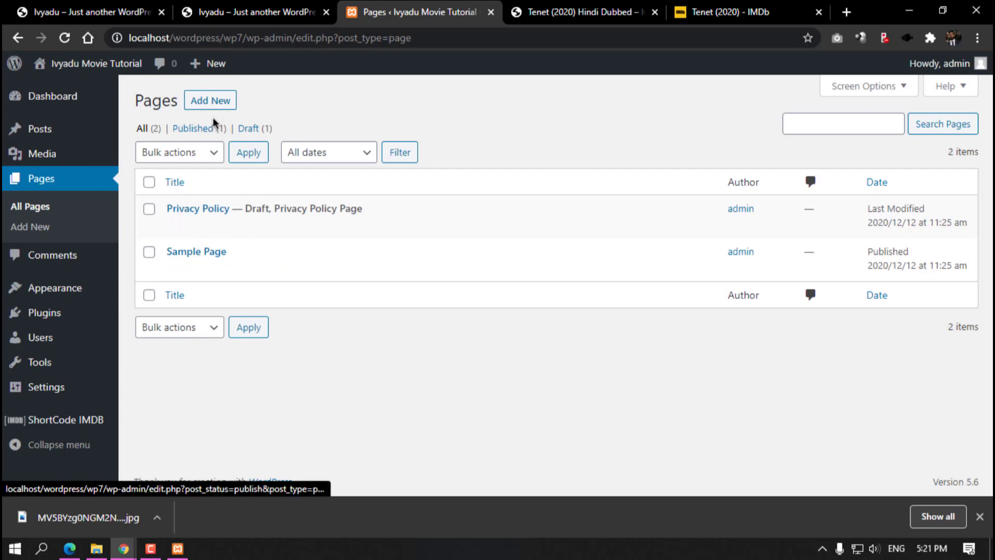
{"action": "left_click", "coordinate": [197, 100]}
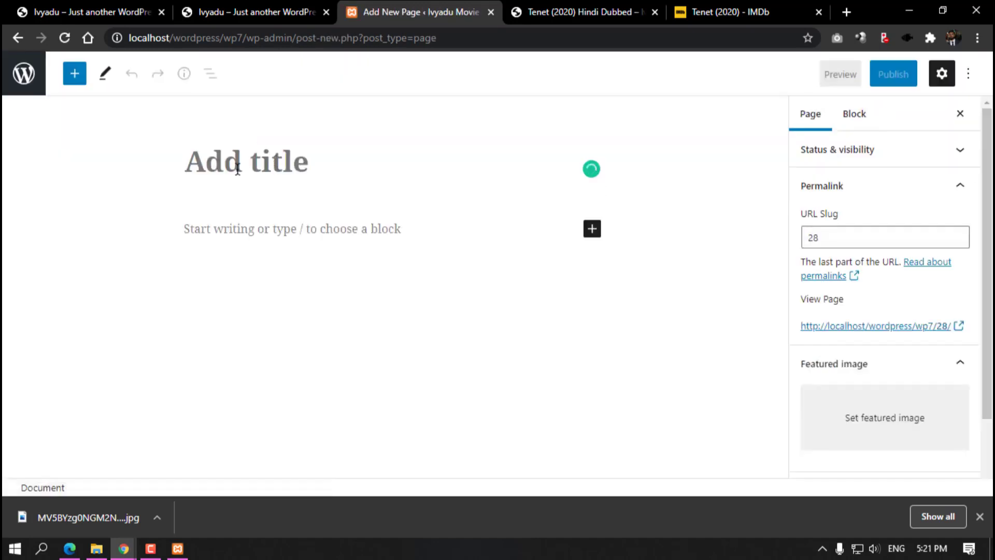
{"action": "left_click", "coordinate": [539, 9]}
{"action": "scroll", "coordinate": [532, 451], "scroll_direction": "down", "scroll_amount": 5}
{"action": "scroll", "coordinate": [532, 450], "scroll_direction": "down", "scroll_amount": 10}
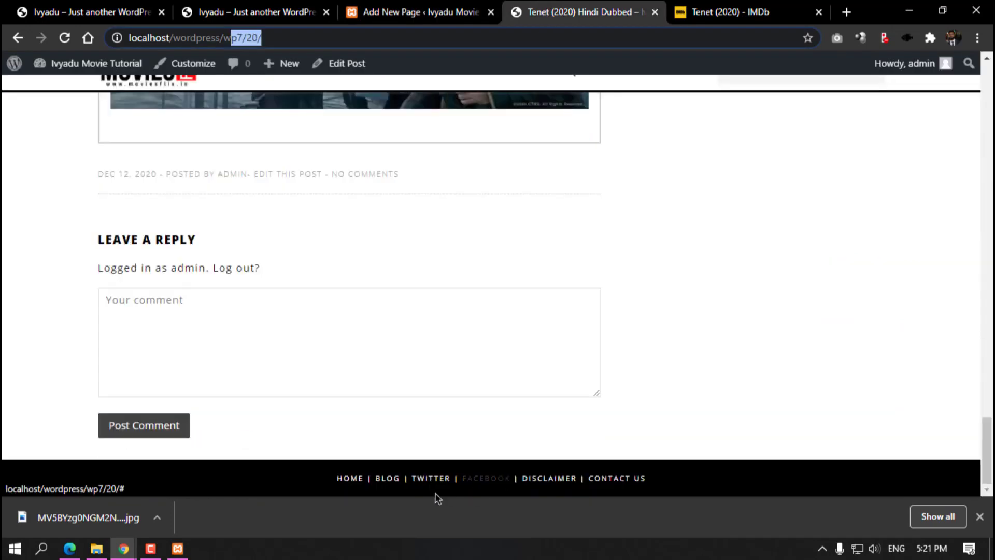
{"action": "left_click", "coordinate": [425, 8]}
{"action": "left_click", "coordinate": [270, 151]}
{"action": "type", "text": "Dis"}
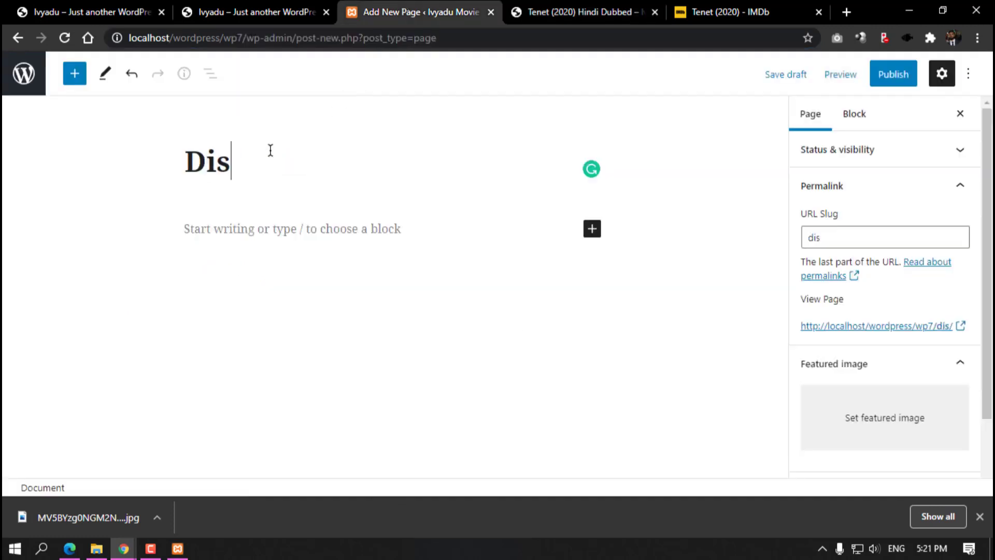
{"action": "type", "text": "claimer"}
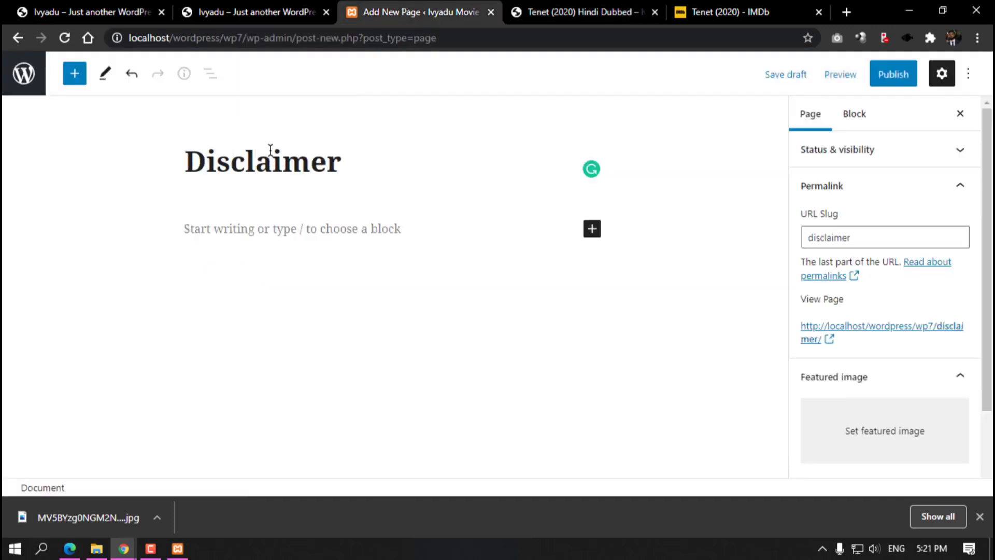
Step: Search Google for lorem ipsum in a new browser tab and open lipsum.com
{"action": "left_click", "coordinate": [291, 233]}
{"action": "left_click", "coordinate": [586, 12]}
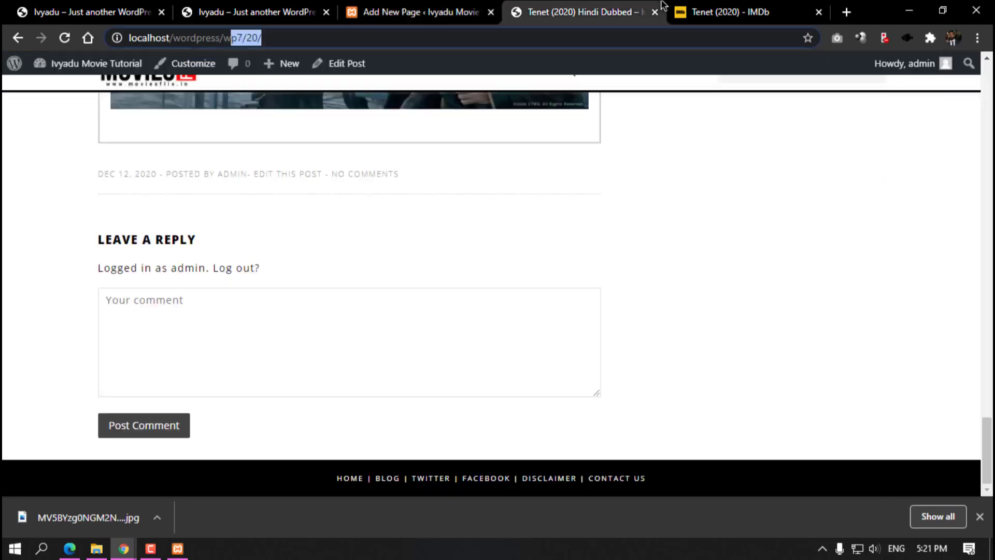
{"action": "left_click", "coordinate": [751, 11]}
{"action": "left_click", "coordinate": [844, 10]}
{"action": "type", "text": "lor"}
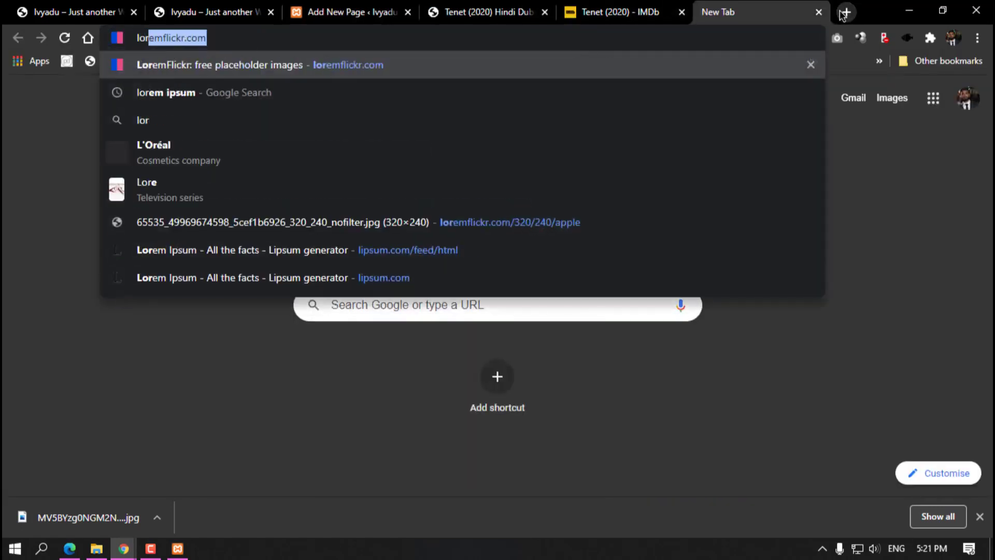
{"action": "type", "text": "em"}
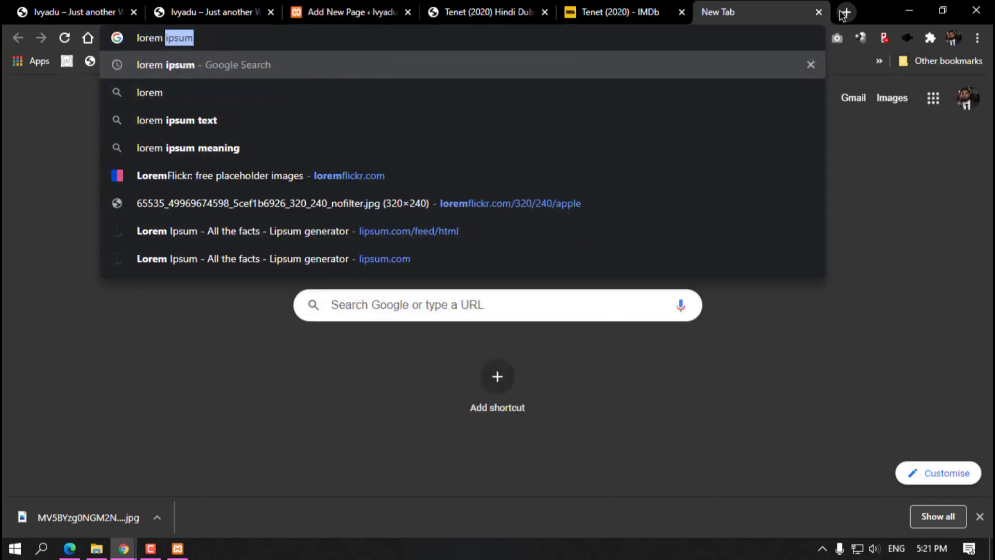
{"action": "key", "text": "Return"}
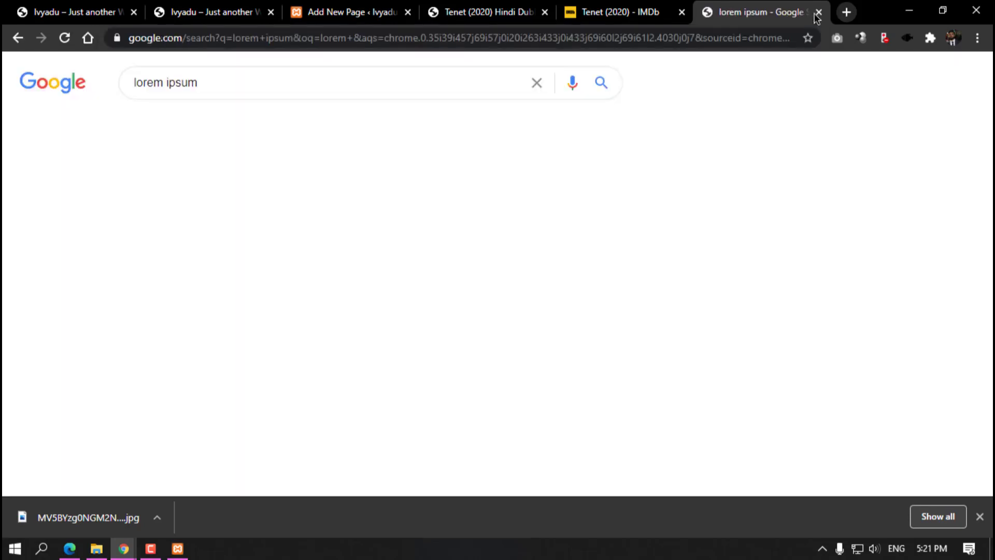
{"action": "left_click", "coordinate": [304, 206]}
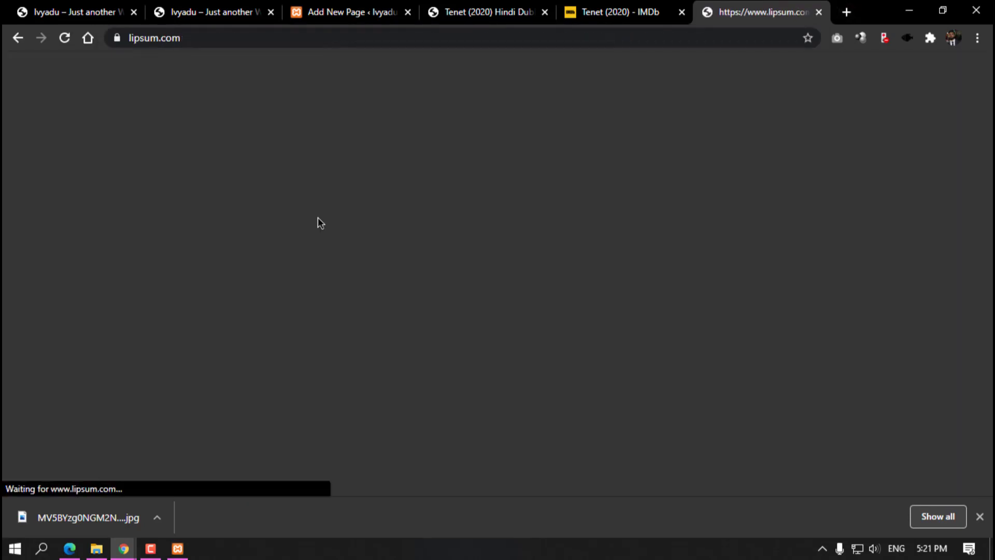
Step: Generate 5 paragraphs of Lorem Ipsum and copy all of the generated text
{"action": "scroll", "coordinate": [317, 222], "scroll_direction": "down", "scroll_amount": 15}
{"action": "scroll", "coordinate": [715, 219], "scroll_direction": "up", "scroll_amount": 3}
{"action": "scroll", "coordinate": [715, 218], "scroll_direction": "up", "scroll_amount": 1}
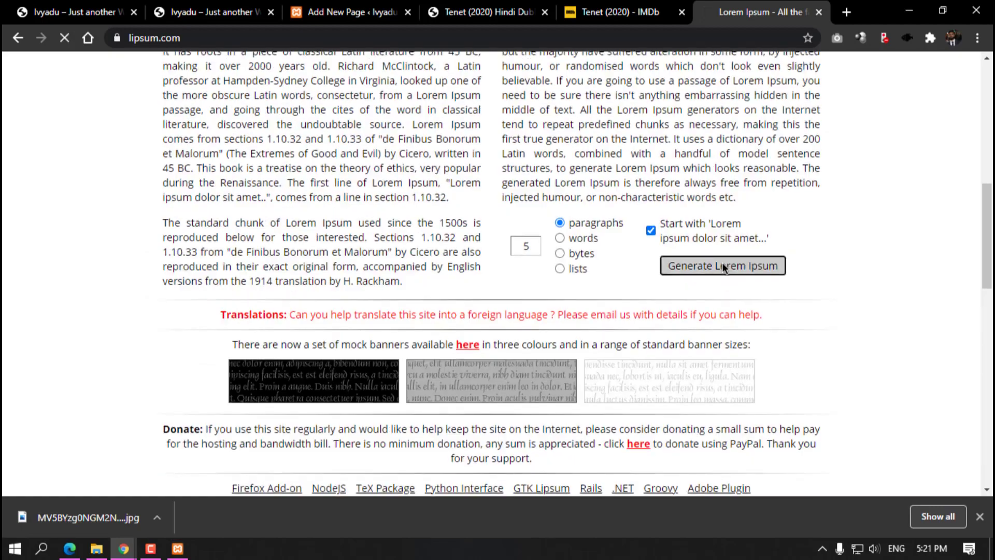
{"action": "left_click", "coordinate": [722, 262]}
{"action": "scroll", "coordinate": [273, 228], "scroll_direction": "down", "scroll_amount": 3}
{"action": "scroll", "coordinate": [273, 228], "scroll_direction": "up", "scroll_amount": 1}
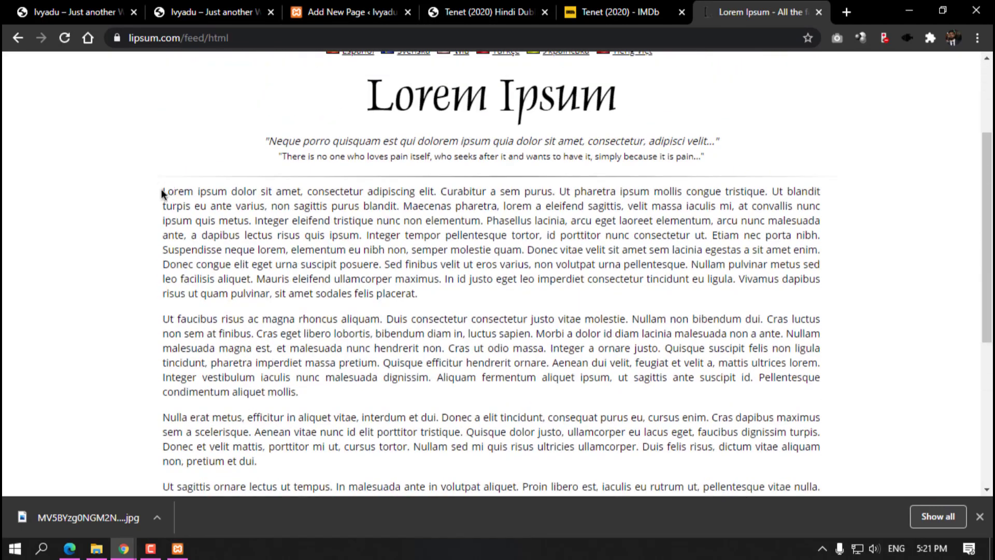
{"action": "left_click_drag", "start_coordinate": [162, 191], "coordinate": [756, 334]}
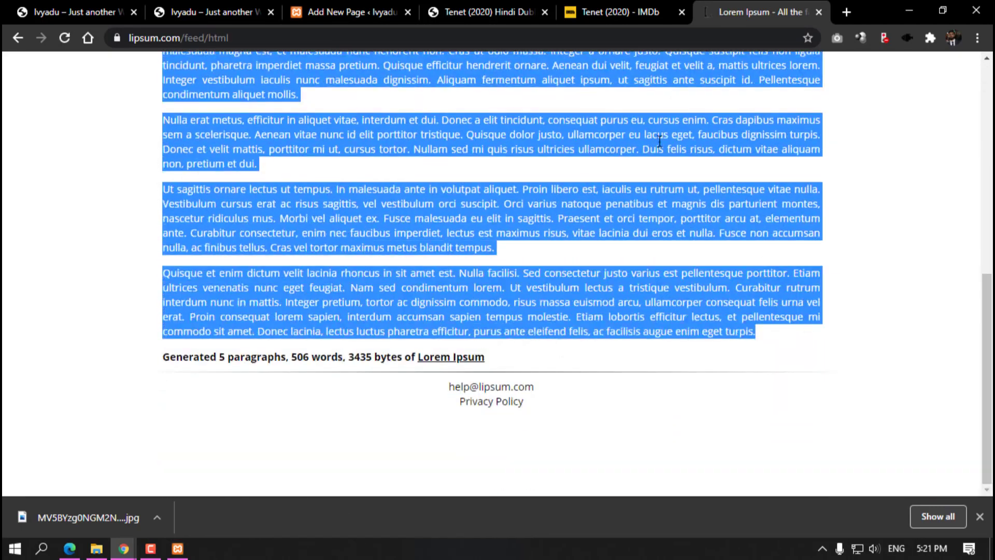
Step: Paste the Lorem Ipsum paragraphs into the Disclaimer page's body, publish the page, and return to the list of pages
{"action": "left_click", "coordinate": [445, 11]}
{"action": "left_click", "coordinate": [358, 12]}
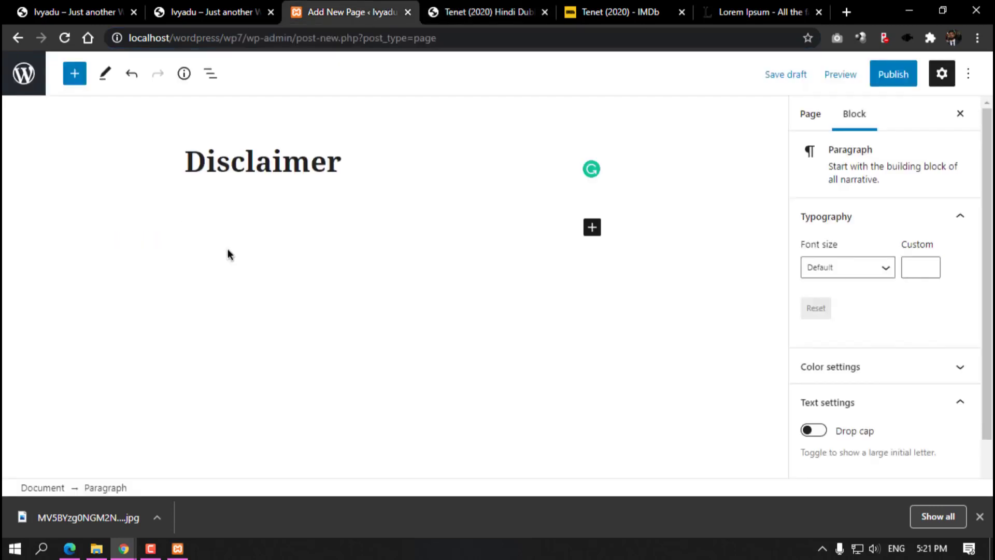
{"action": "key", "text": "ctrl+v"}
{"action": "scroll", "coordinate": [638, 255], "scroll_direction": "up", "scroll_amount": 10}
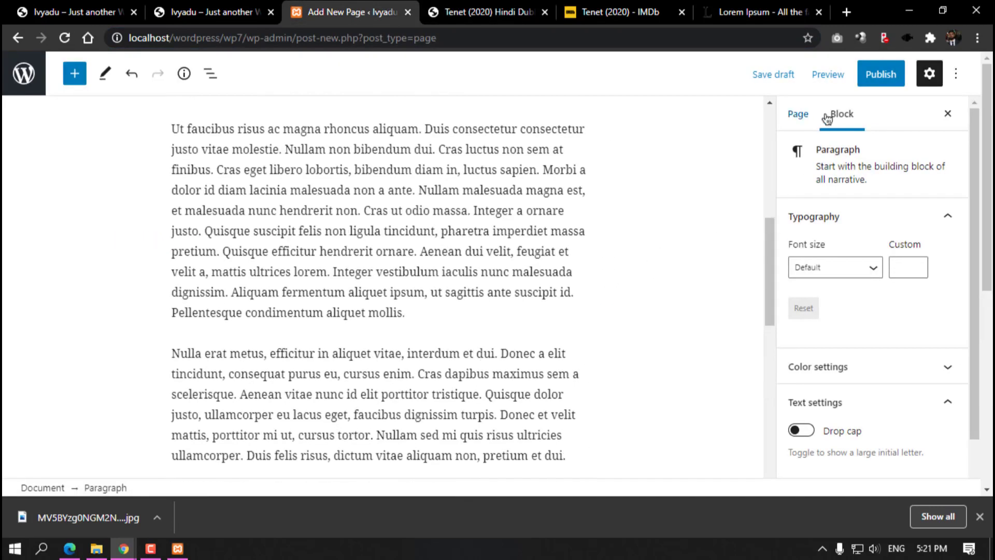
{"action": "left_click", "coordinate": [859, 76]}
{"action": "left_click", "coordinate": [850, 73]}
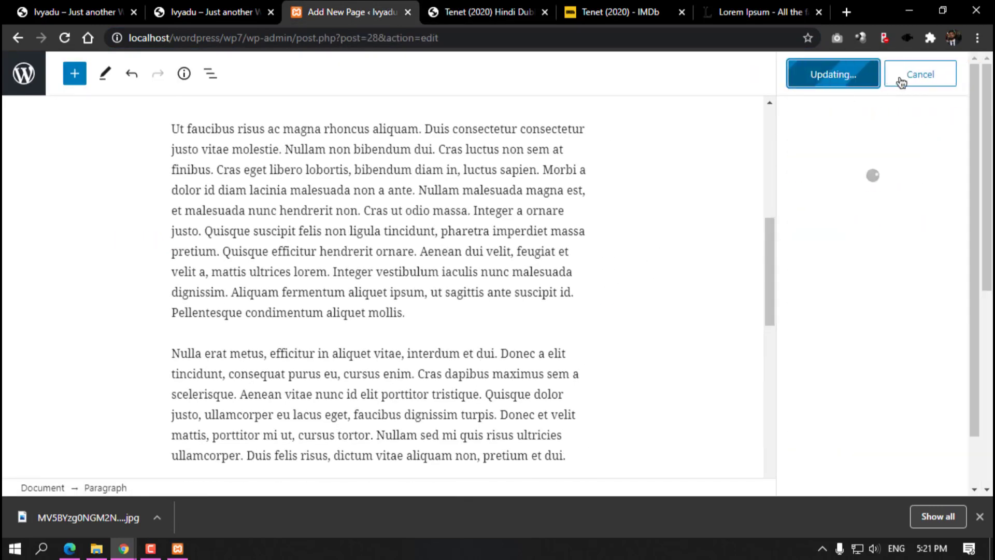
{"action": "left_click", "coordinate": [23, 76]}
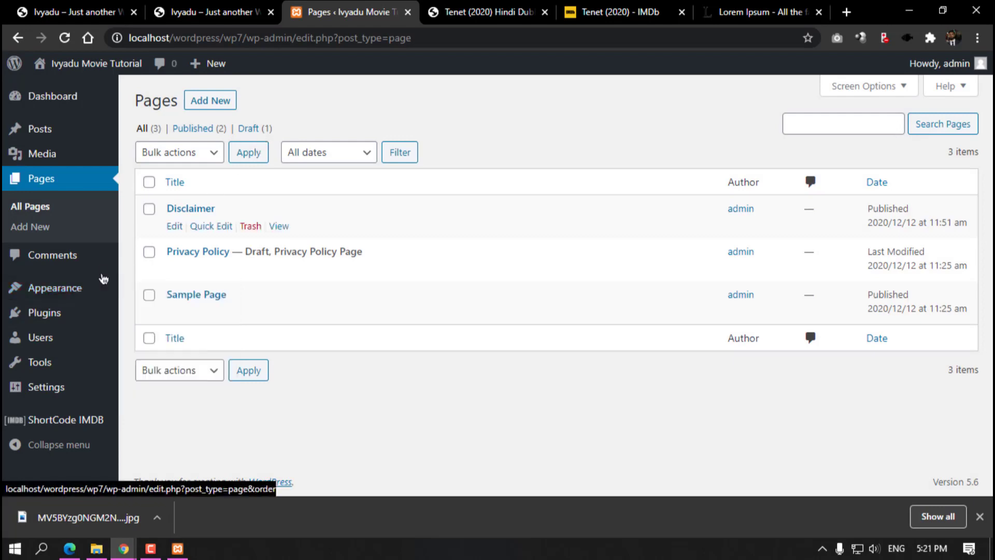
Step: Test the Disclaimer link in the footer of the Tenet post and return to the list of pages
{"action": "left_click", "coordinate": [477, 6]}
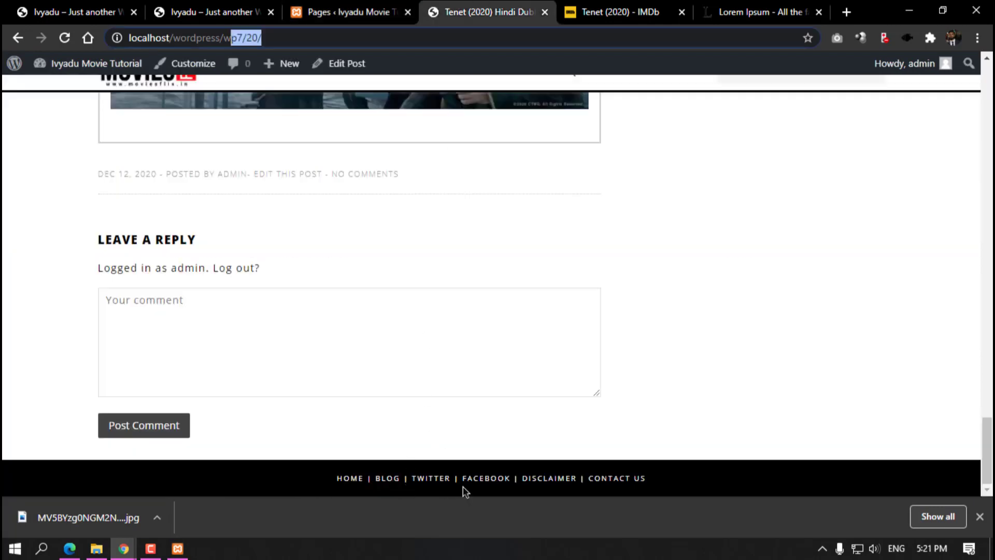
{"action": "left_click", "coordinate": [547, 477]}
{"action": "scroll", "coordinate": [393, 311], "scroll_direction": "down", "scroll_amount": 5}
{"action": "scroll", "coordinate": [394, 311], "scroll_direction": "down", "scroll_amount": 10}
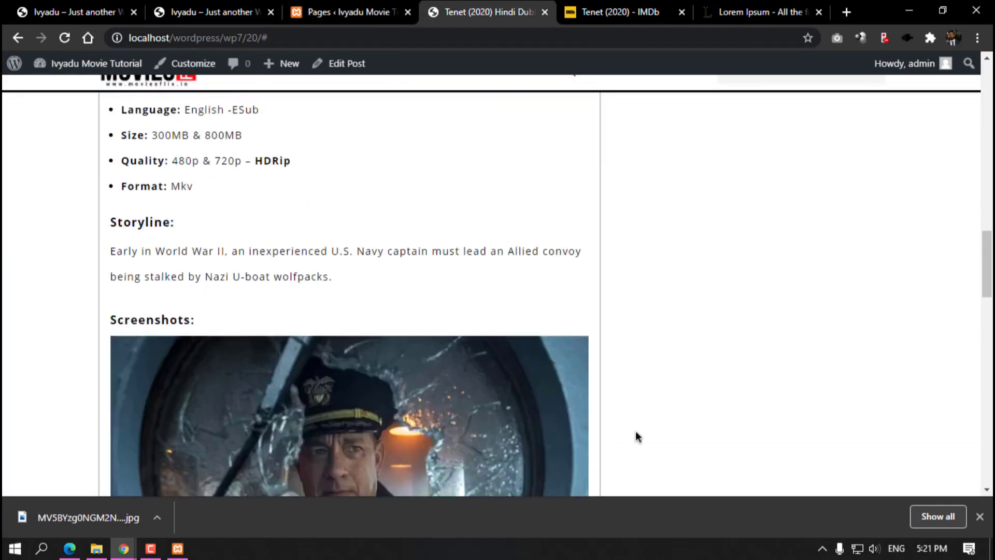
{"action": "left_click", "coordinate": [389, 7]}
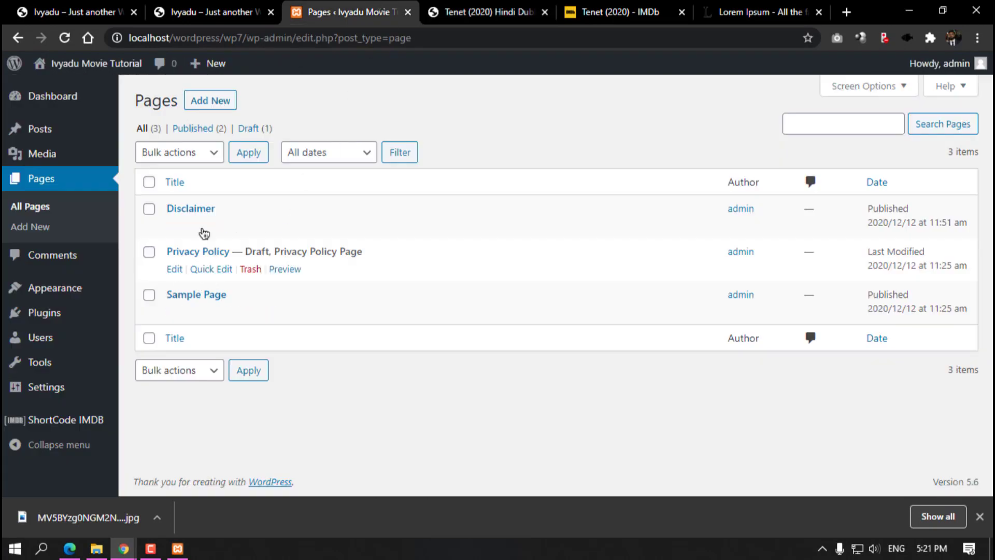
Step: View the published Disclaimer page in a new browser tab and copy its web address
{"action": "middle_click", "coordinate": [279, 225]}
{"action": "left_click", "coordinate": [409, 12]}
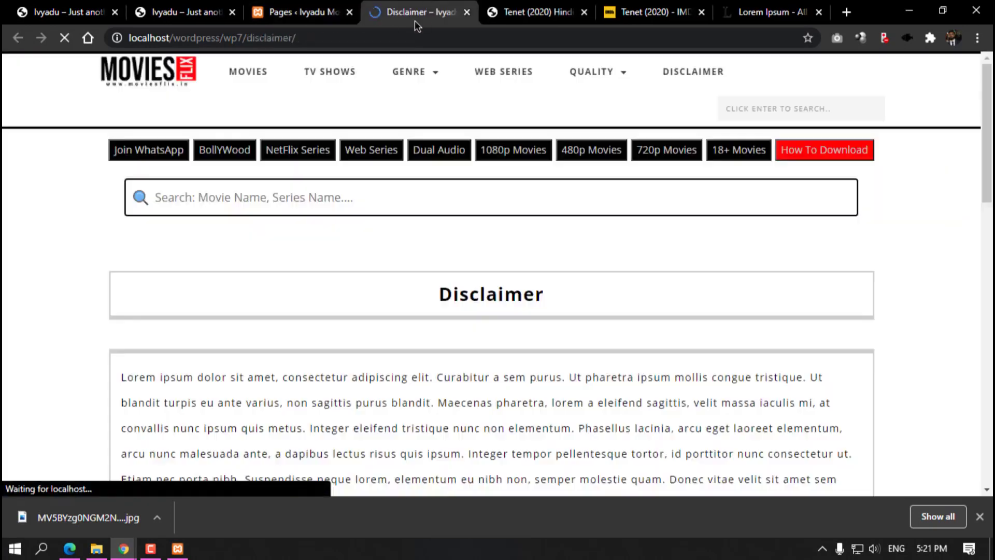
{"action": "left_click", "coordinate": [298, 37]}
{"action": "key", "text": "ctrl+c"}
Step: Open the bikinwebsite_07 theme's footer_url.php file in the Theme Editor
{"action": "left_click", "coordinate": [303, 15]}
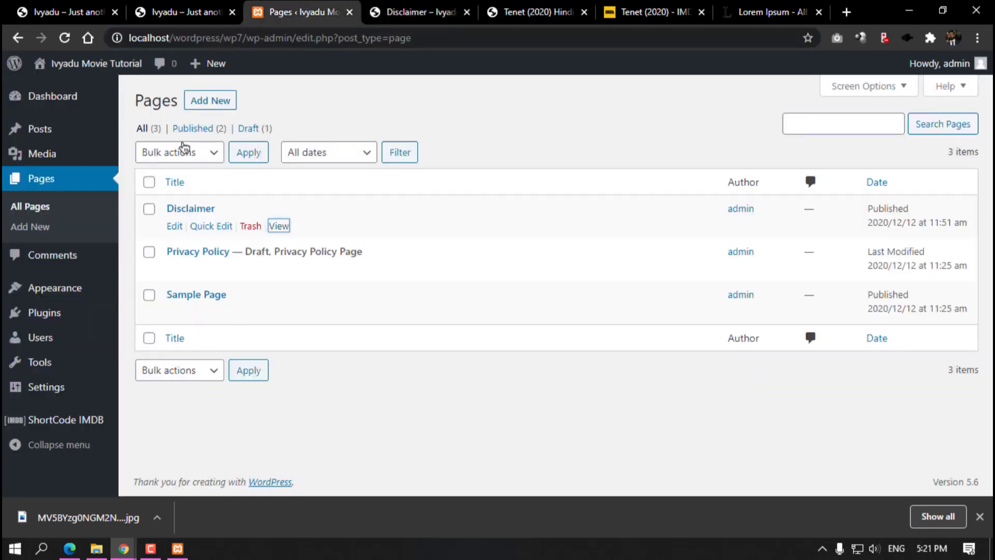
{"action": "mouse_move", "coordinate": [31, 288]}
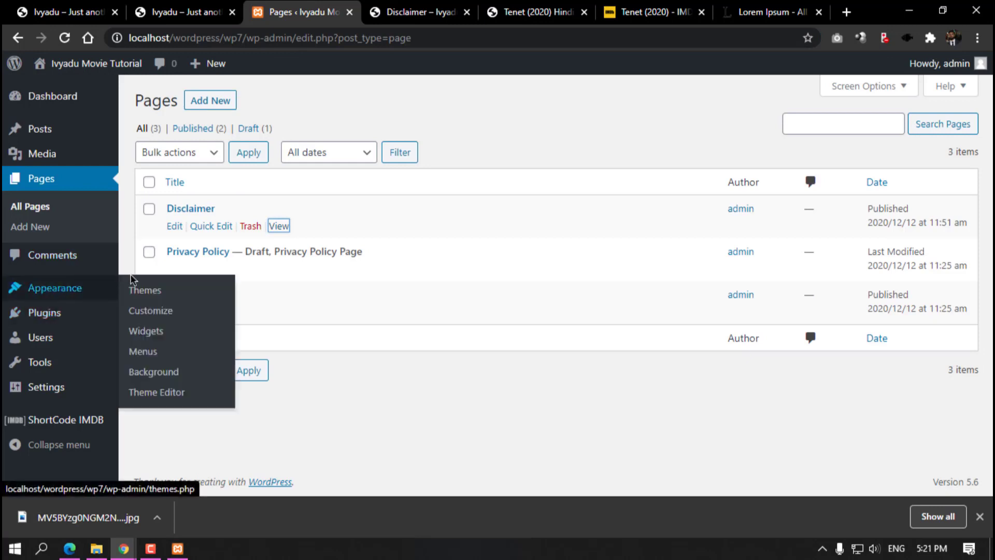
{"action": "left_click", "coordinate": [161, 392]}
{"action": "scroll", "coordinate": [934, 300], "scroll_direction": "down", "scroll_amount": 4}
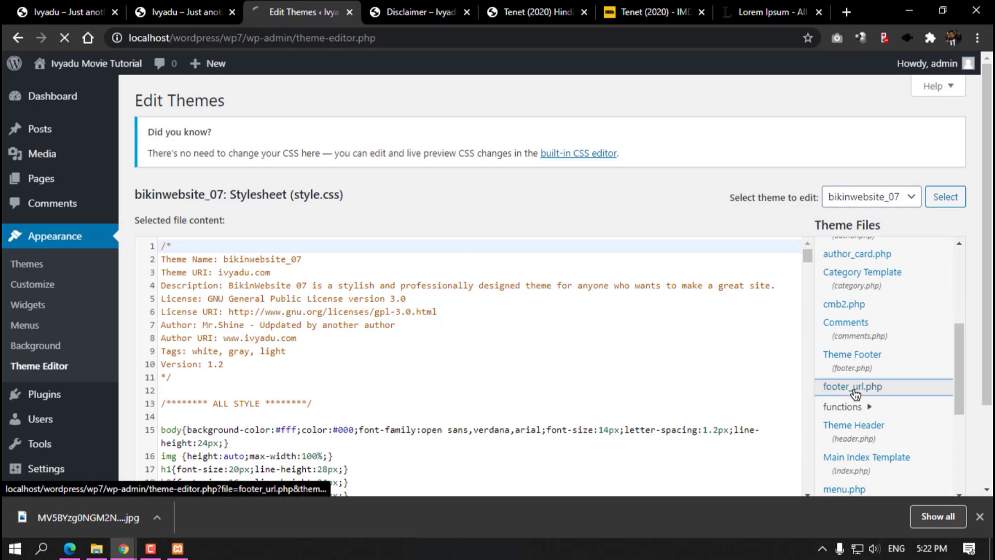
{"action": "left_click", "coordinate": [852, 389]}
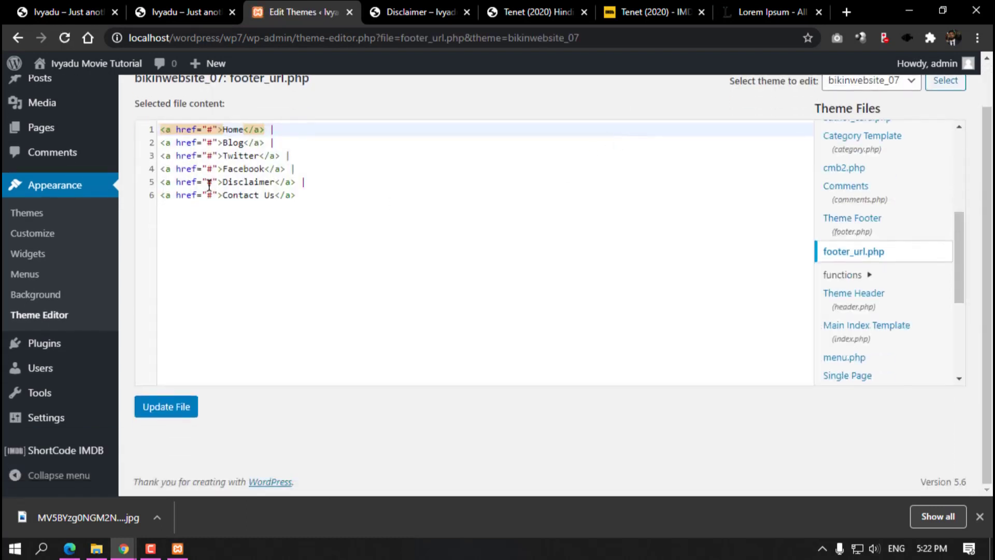
{"action": "double_click", "coordinate": [209, 181]}
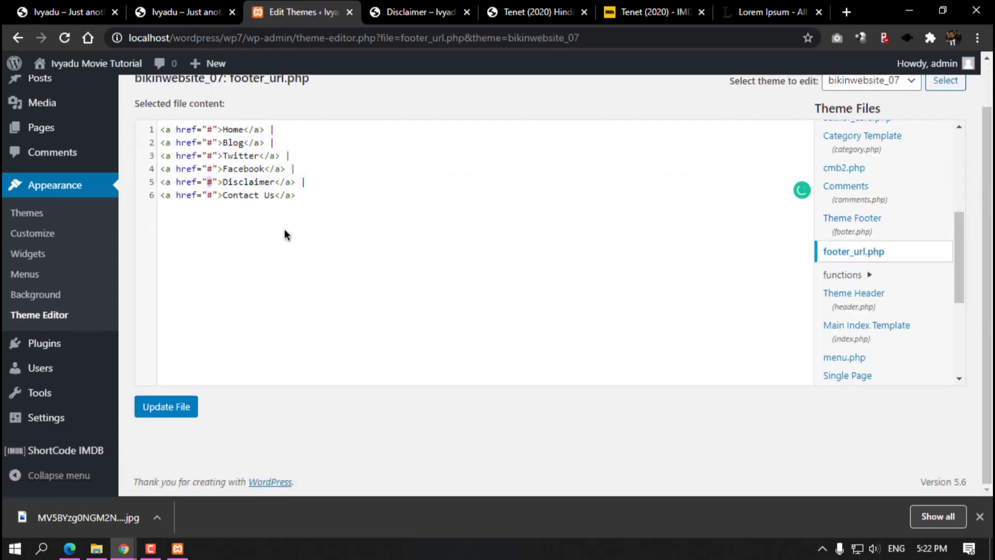
{"action": "key", "text": "ctrl+v"}
{"action": "left_click", "coordinate": [162, 410]}
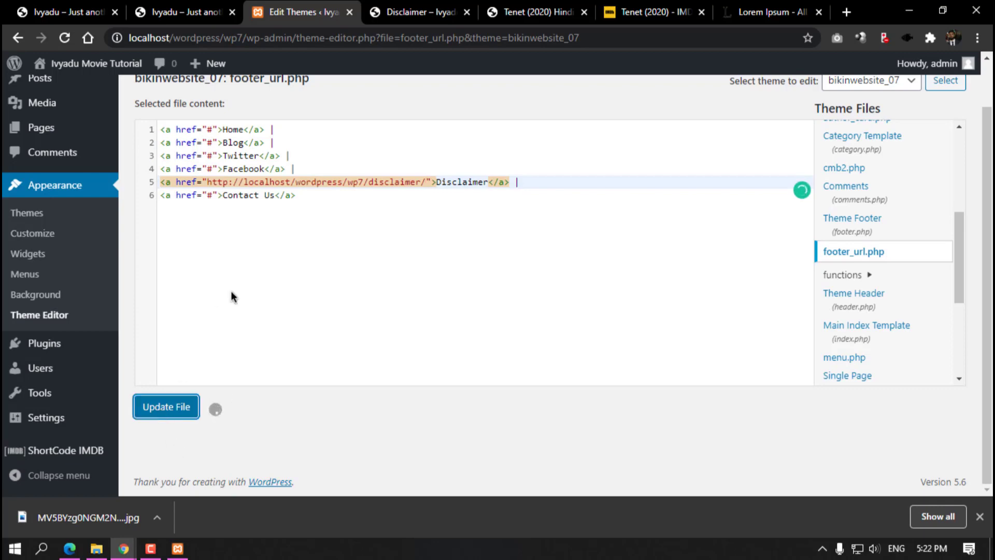
Step: Reload the Disclaimer page and test the Home link in its footer
{"action": "left_click", "coordinate": [442, 11]}
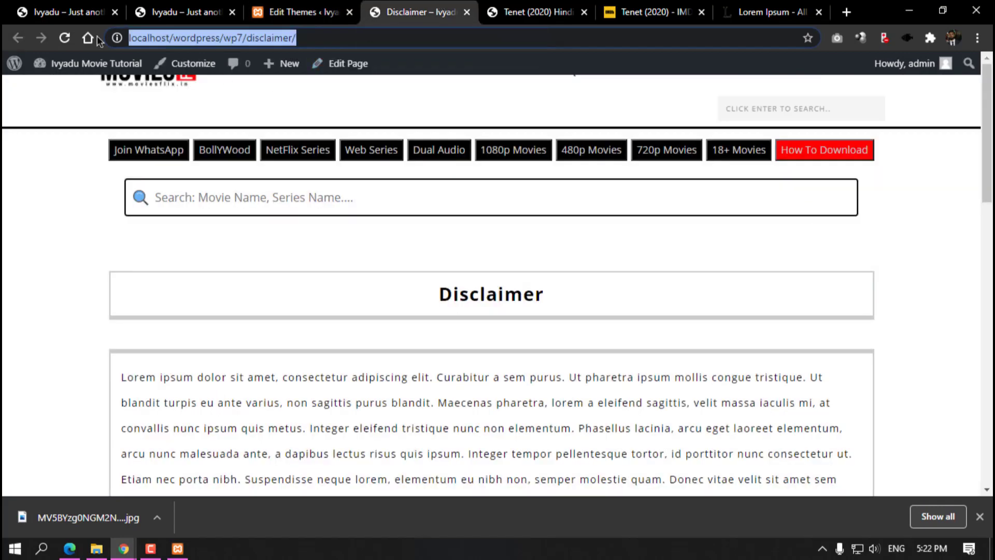
{"action": "left_click", "coordinate": [64, 38]}
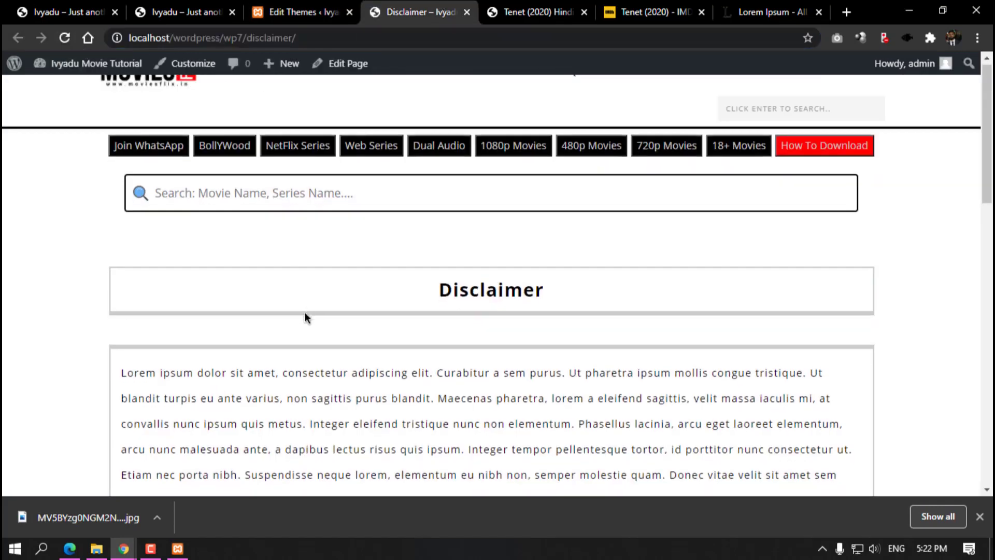
{"action": "scroll", "coordinate": [305, 312], "scroll_direction": "down", "scroll_amount": 10}
{"action": "scroll", "coordinate": [295, 321], "scroll_direction": "down", "scroll_amount": 4}
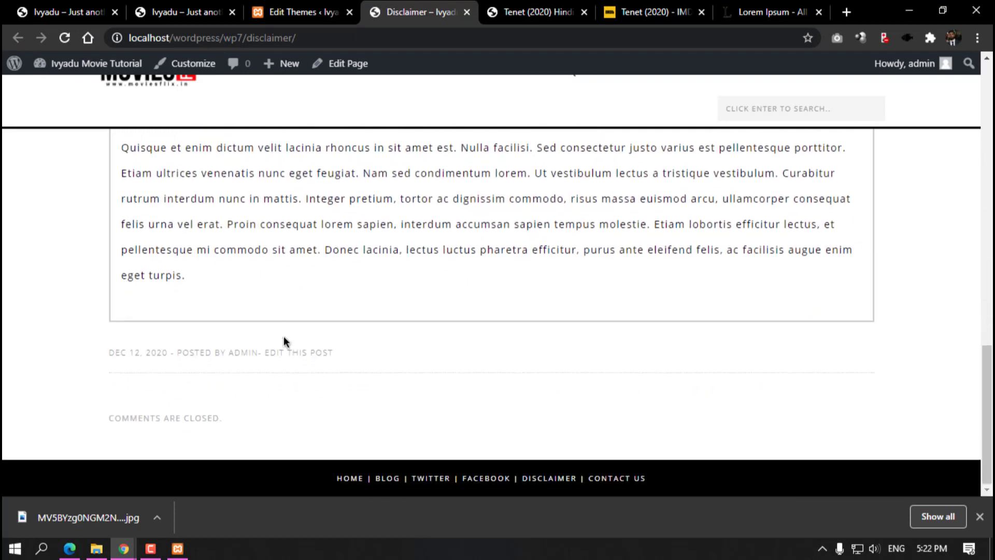
{"action": "left_click", "coordinate": [348, 479]}
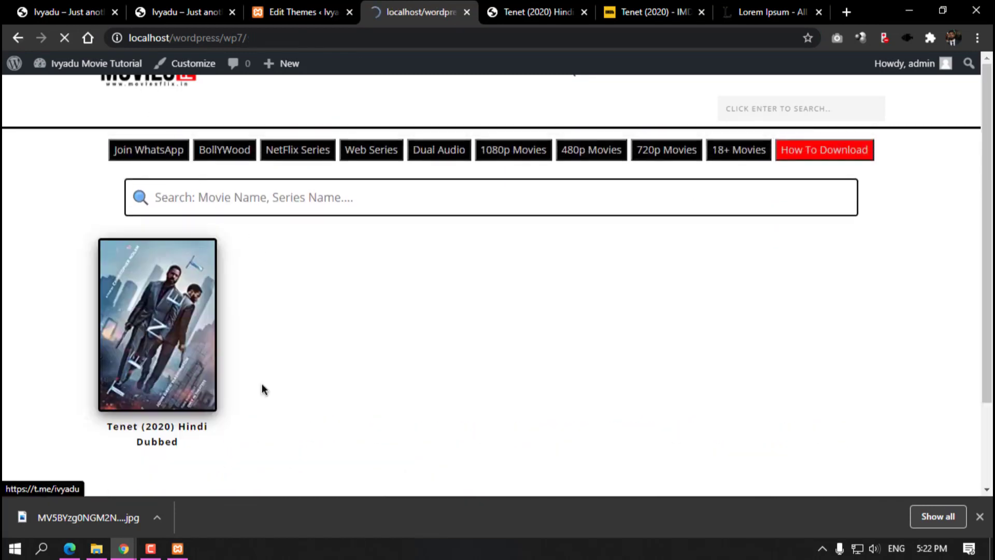
Step: Reload the movie site in the incognito window and test the footer's Disclaimer link
{"action": "mouse_move", "coordinate": [123, 548]}
{"action": "left_click", "coordinate": [238, 500]}
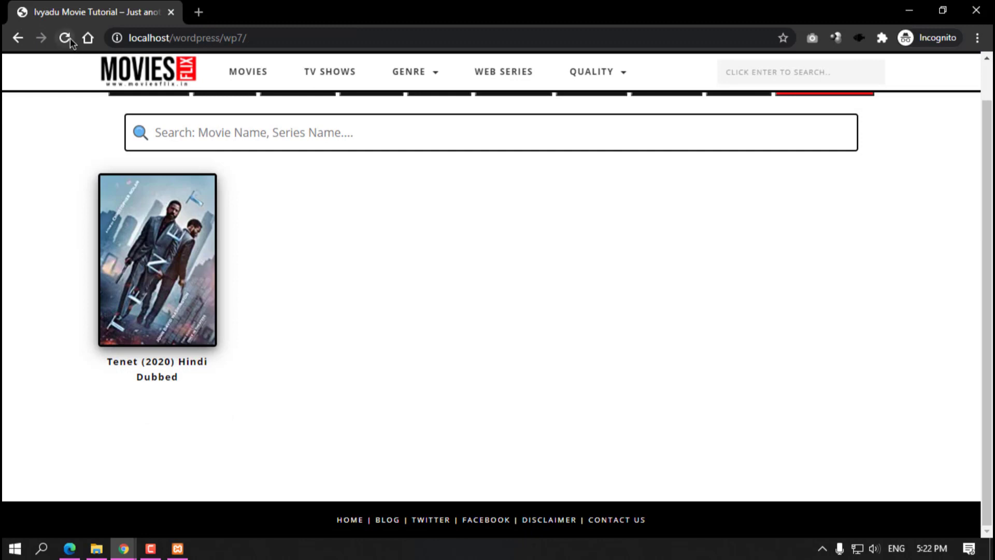
{"action": "left_click", "coordinate": [69, 39]}
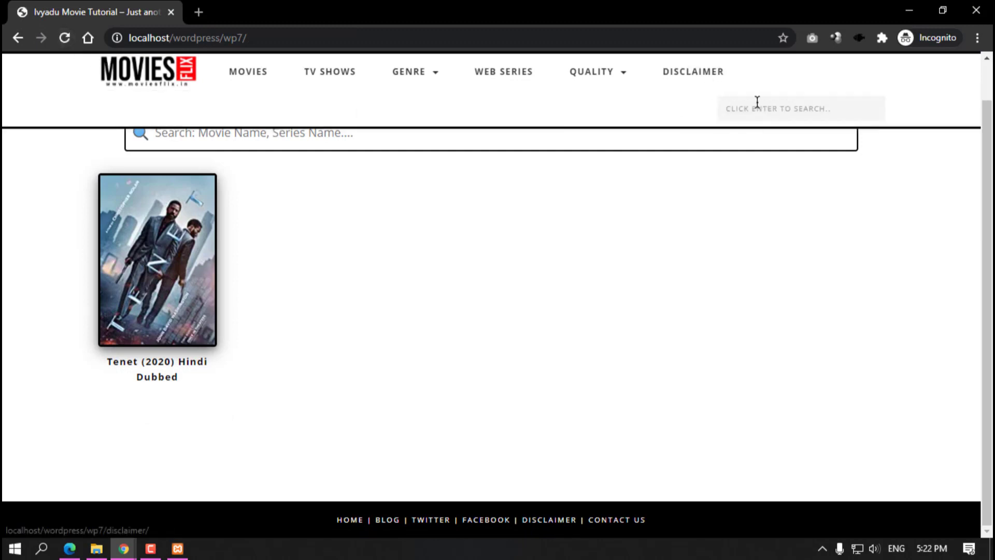
{"action": "left_click", "coordinate": [553, 520]}
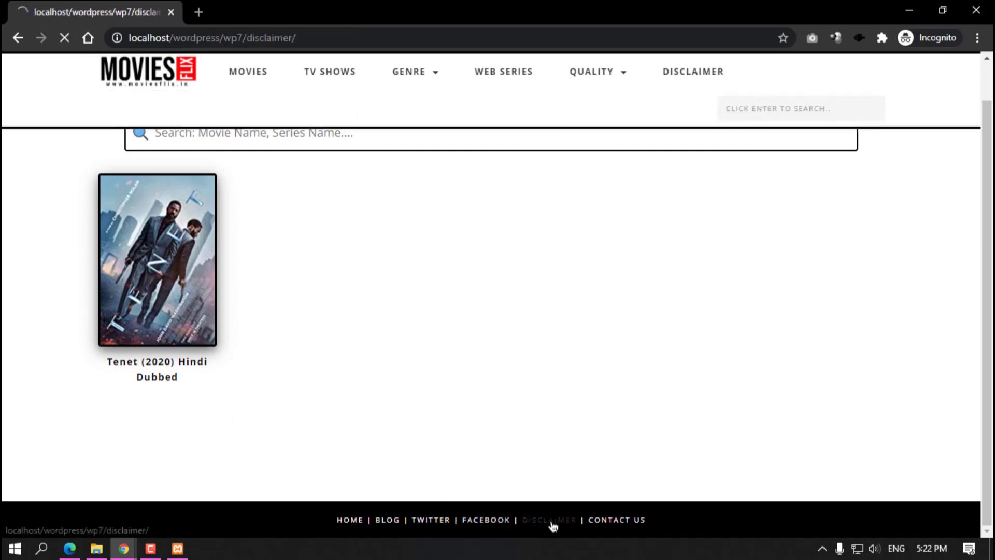
{"action": "scroll", "coordinate": [632, 492], "scroll_direction": "down", "scroll_amount": 10}
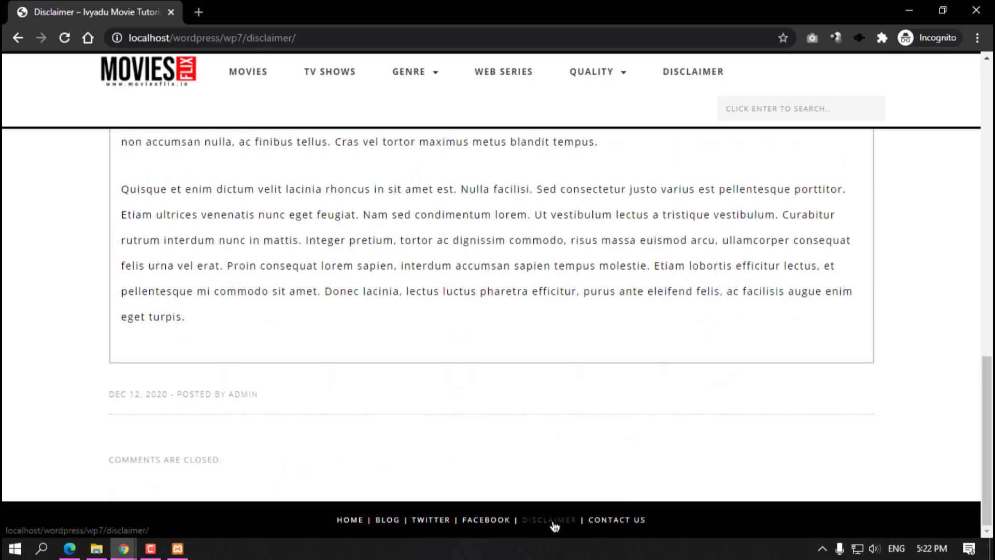
{"action": "left_click", "coordinate": [909, 11]}
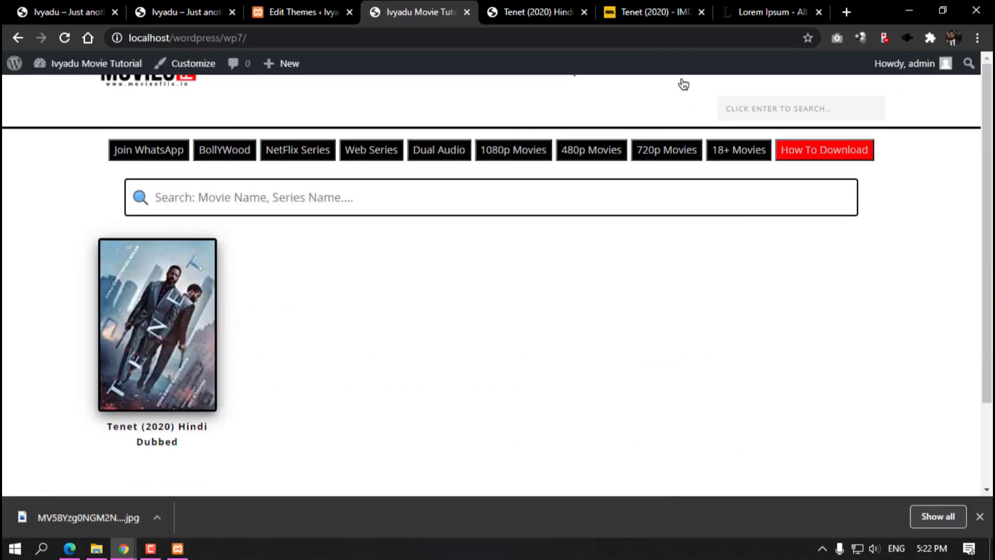
Step: Remove the Disclaimer page from the site's navigation menu and save the menu
{"action": "left_click", "coordinate": [319, 5]}
{"action": "scroll", "coordinate": [62, 259], "scroll_direction": "down", "scroll_amount": 1}
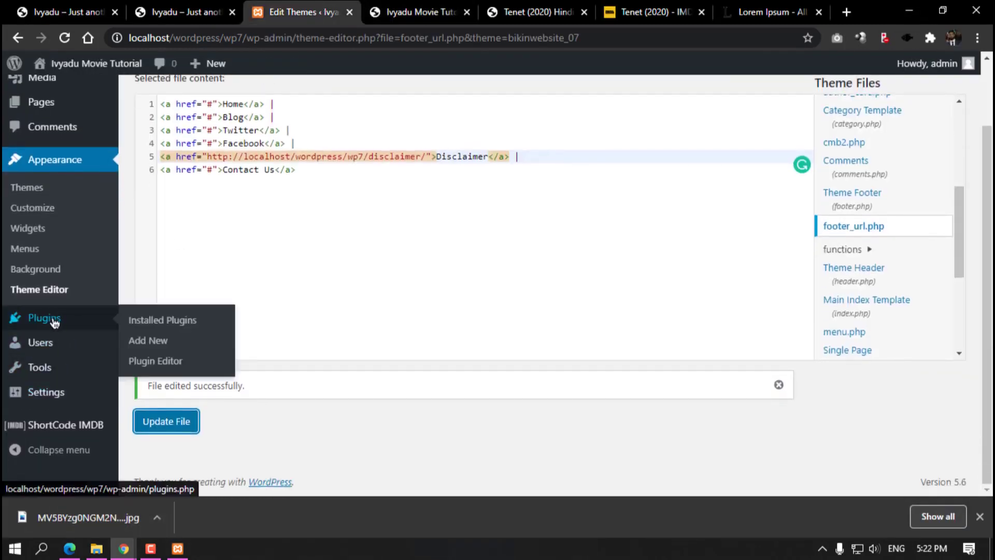
{"action": "left_click", "coordinate": [27, 253]}
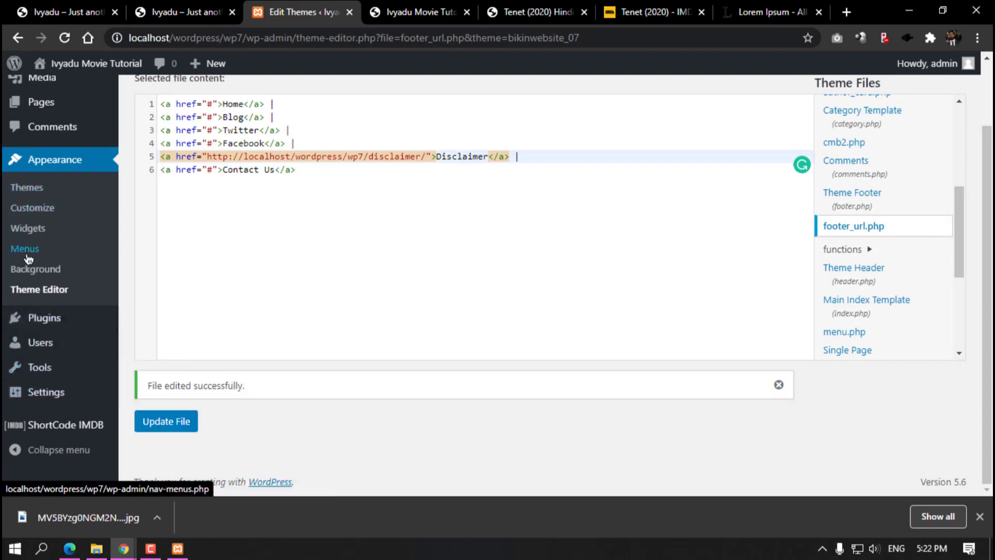
{"action": "scroll", "coordinate": [508, 311], "scroll_direction": "down", "scroll_amount": 10}
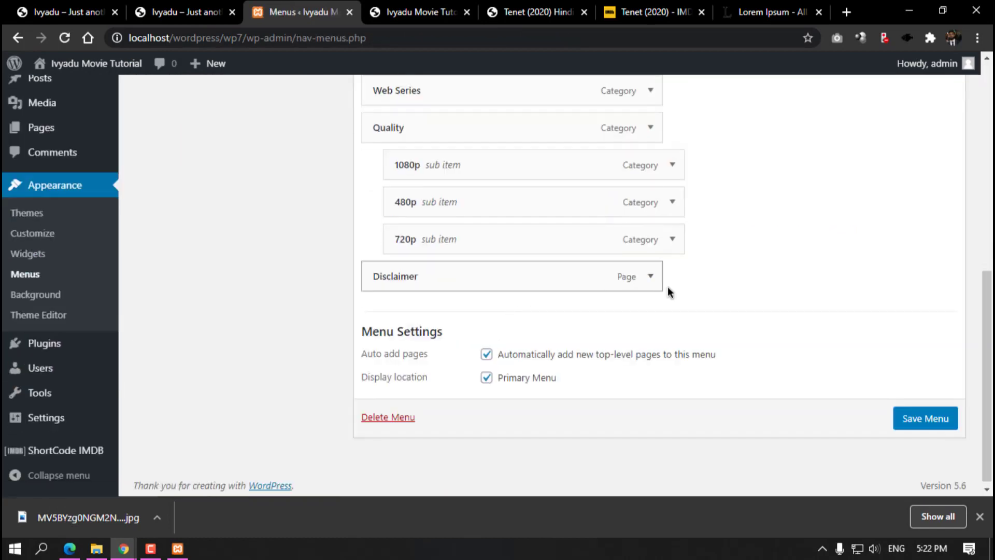
{"action": "left_click", "coordinate": [643, 290]}
{"action": "left_click", "coordinate": [386, 412]}
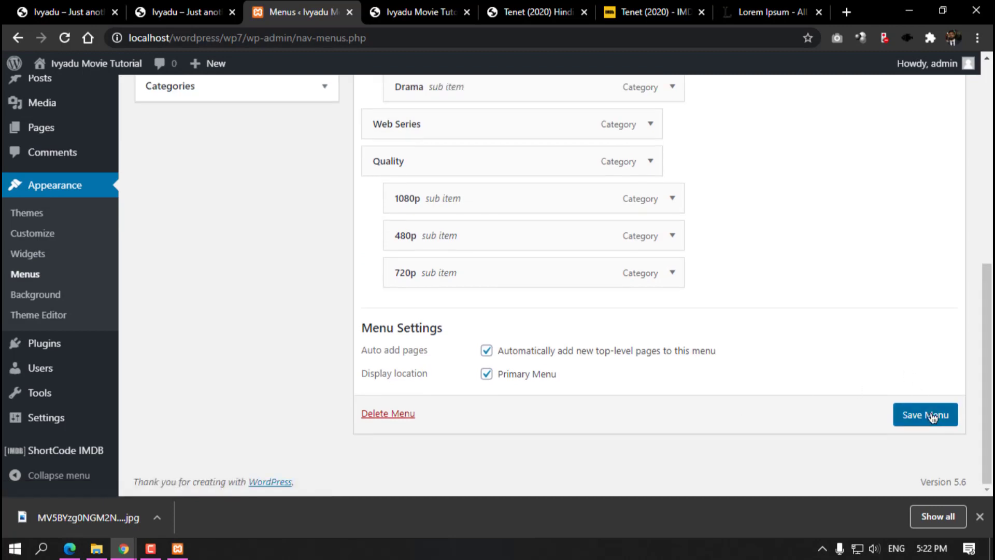
{"action": "left_click", "coordinate": [928, 414]}
Step: Reload the movie site in the regular and incognito windows to check the navigation menu, and test the logo link
{"action": "left_click", "coordinate": [391, 11]}
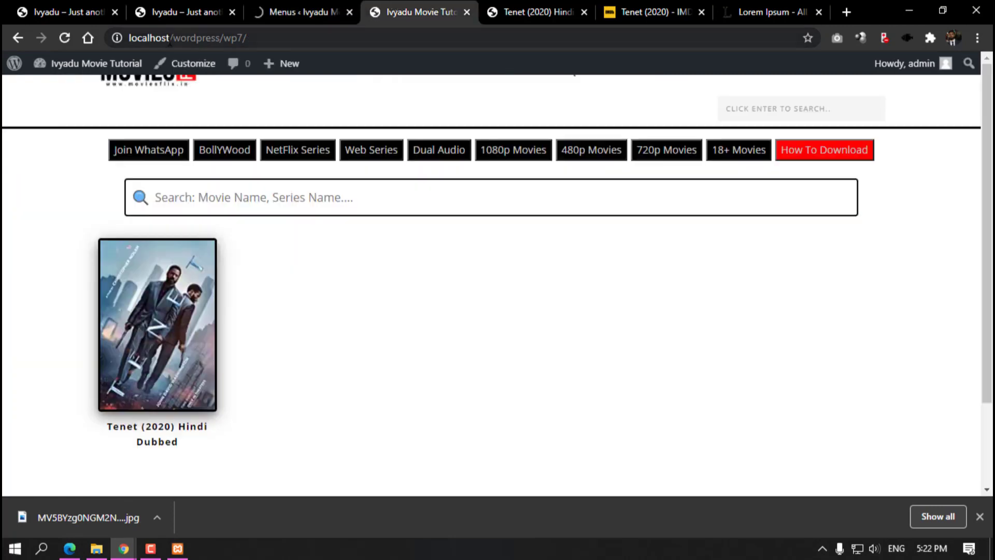
{"action": "left_click", "coordinate": [62, 38]}
{"action": "mouse_move", "coordinate": [124, 548]}
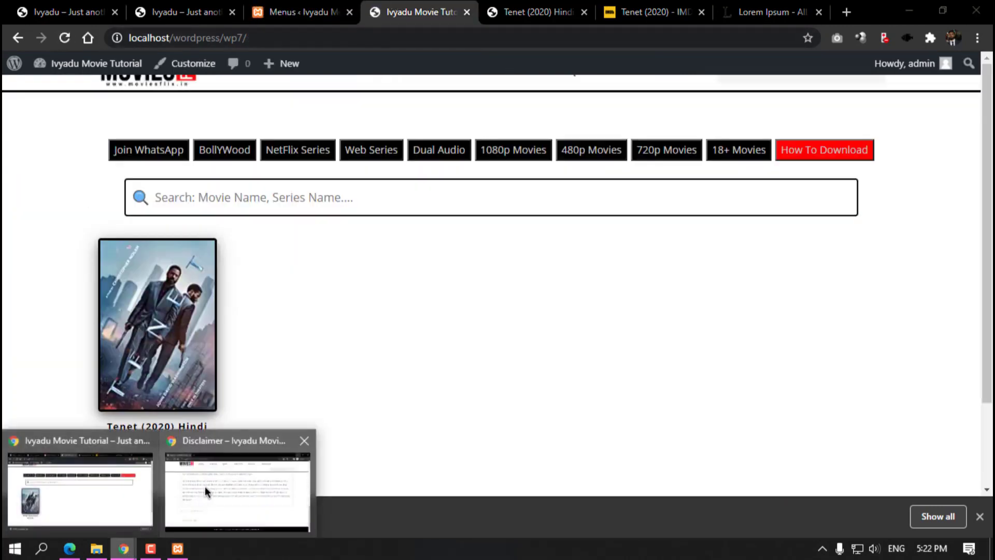
{"action": "left_click", "coordinate": [207, 489]}
{"action": "left_click", "coordinate": [66, 37]}
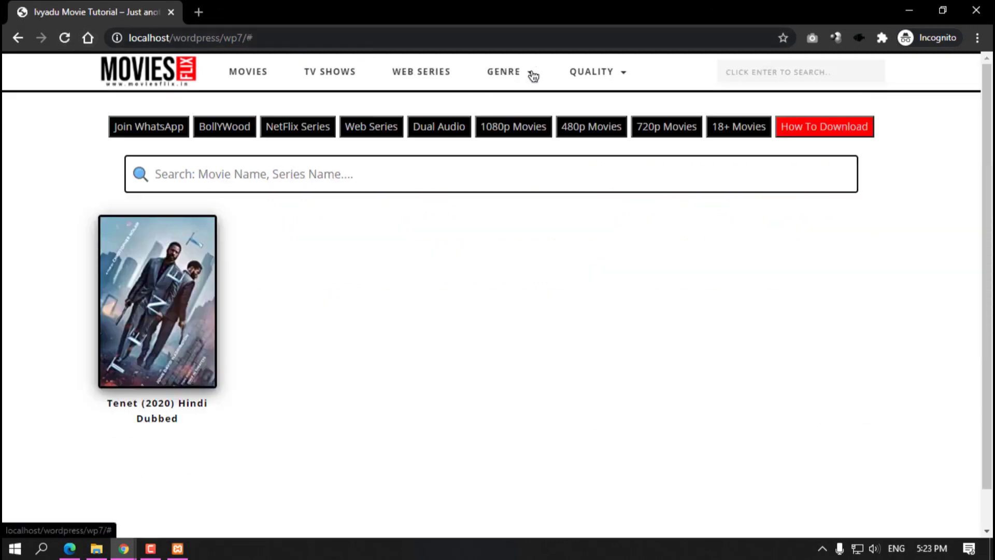
{"action": "left_click", "coordinate": [124, 70]}
{"action": "left_click", "coordinate": [150, 83]}
Step: Review the Tenet (2020) Hindi Dubbed post in the incognito window, return through the logo, and look over the home page
{"action": "left_click", "coordinate": [179, 310]}
{"action": "scroll", "coordinate": [451, 208], "scroll_direction": "down", "scroll_amount": 15}
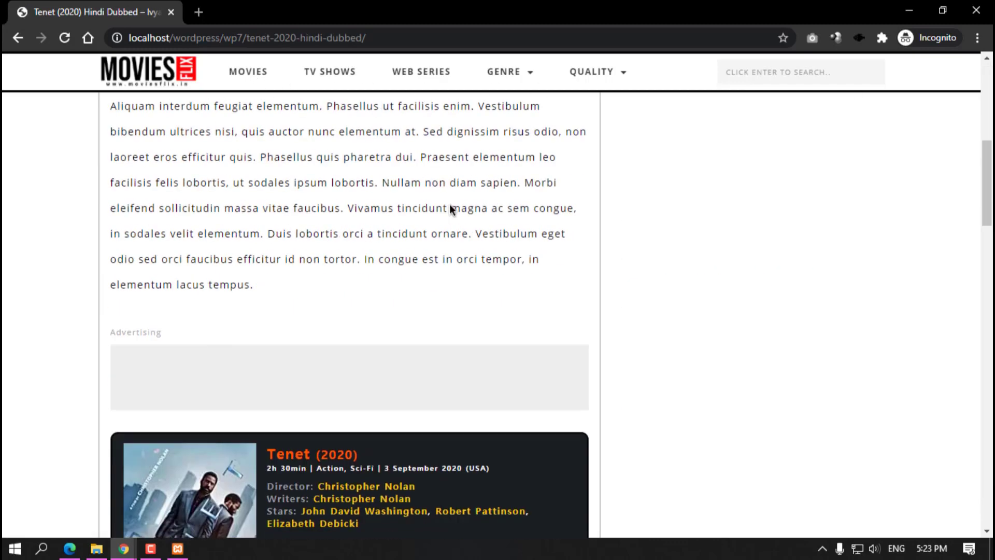
{"action": "scroll", "coordinate": [451, 208], "scroll_direction": "up", "scroll_amount": 15}
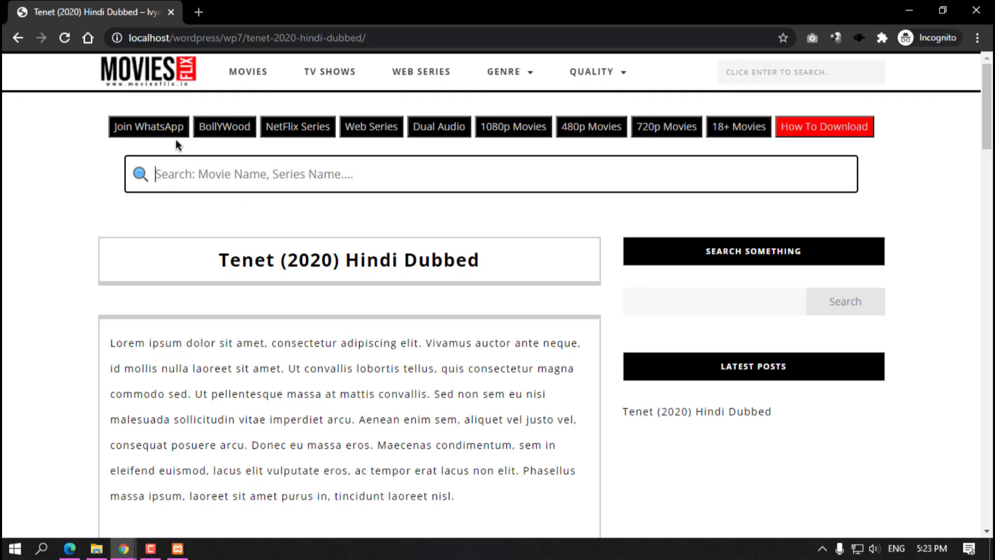
{"action": "left_click", "coordinate": [151, 77]}
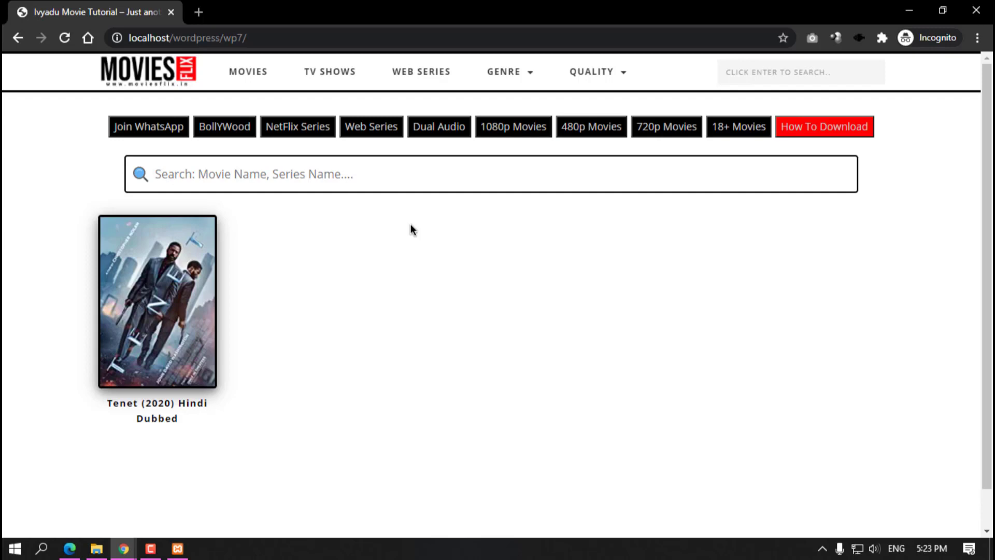
{"action": "scroll", "coordinate": [409, 228], "scroll_direction": "down", "scroll_amount": 2}
{"action": "scroll", "coordinate": [662, 227], "scroll_direction": "up", "scroll_amount": 2}
{"action": "left_click", "coordinate": [904, 15]}
Step: Compare the finished site with the reference movie site and switch to the Ivyadu YouTube channel in Microsoft Edge
{"action": "left_click", "coordinate": [423, 13]}
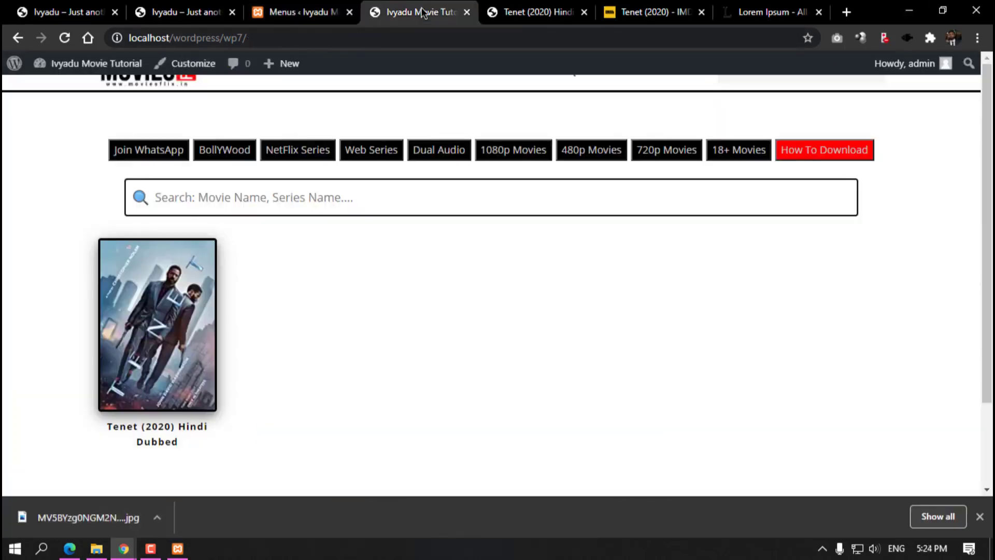
{"action": "left_click", "coordinate": [295, 12]}
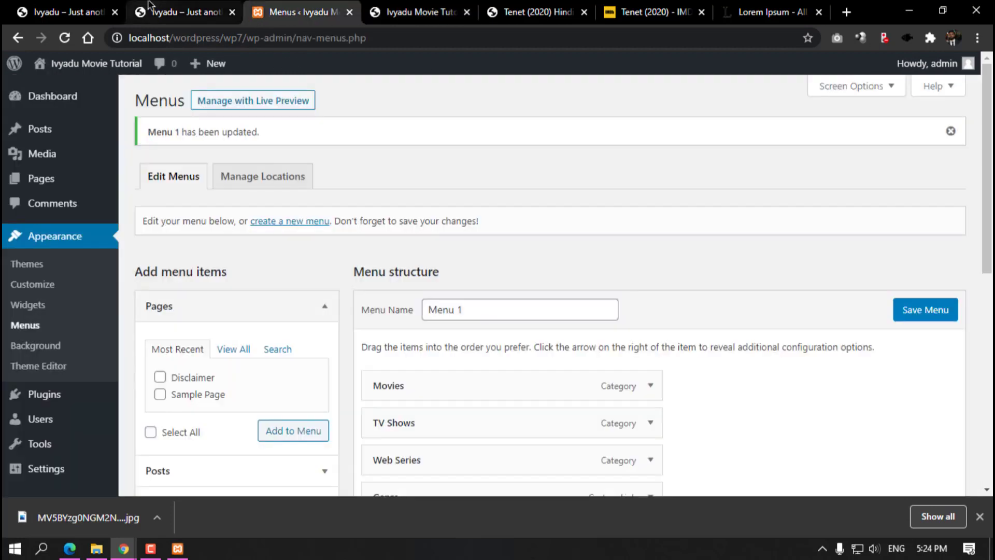
{"action": "left_click", "coordinate": [149, 5]}
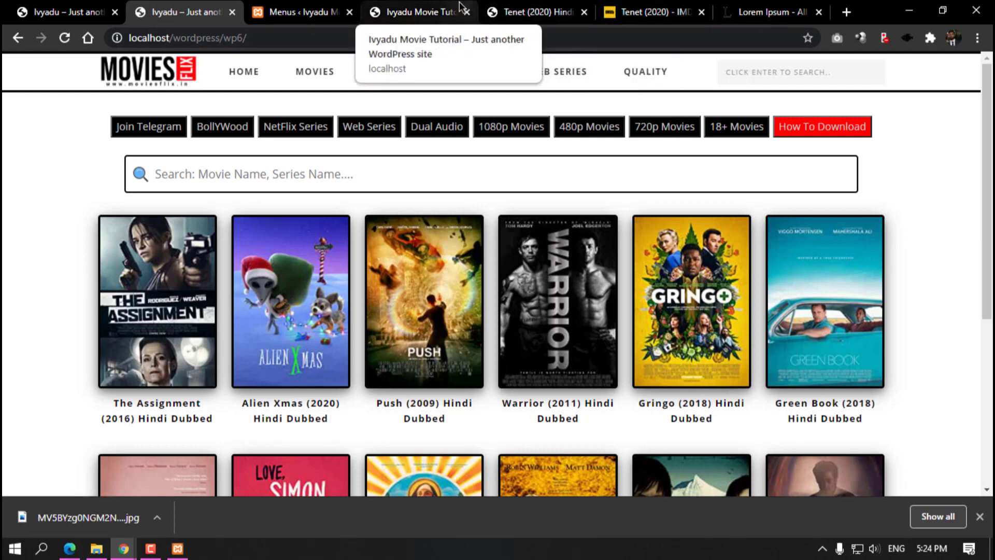
{"action": "left_click", "coordinate": [72, 550]}
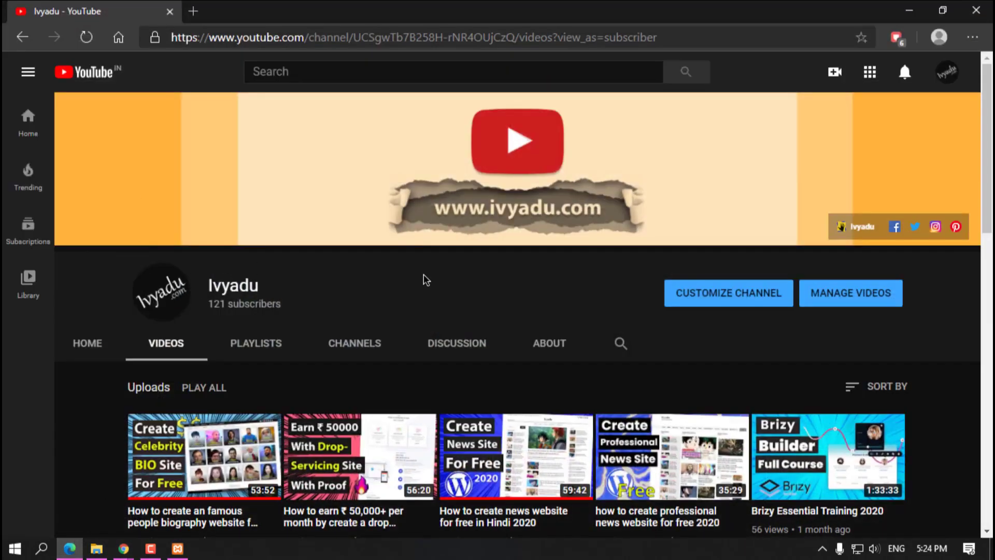